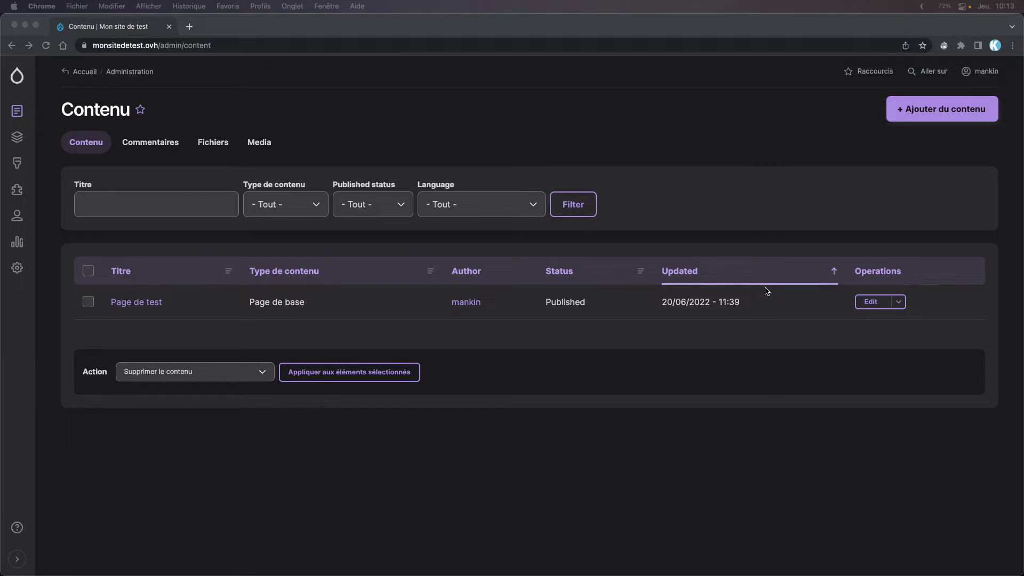
# Open the list of the site's content types (Types de contenu)
pyautogui.click(352, 136)
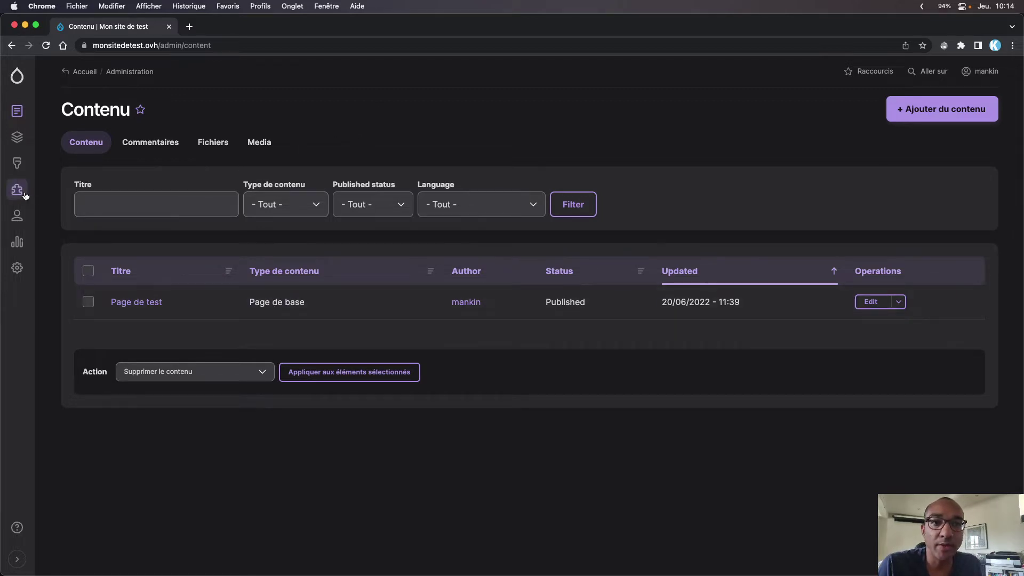
pyautogui.moveTo(19, 138)
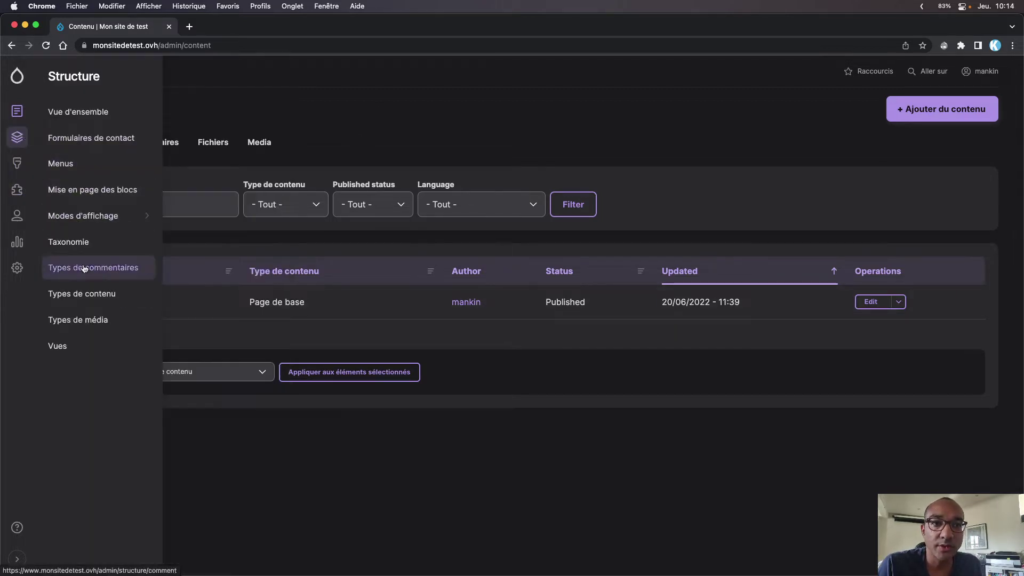
pyautogui.click(91, 302)
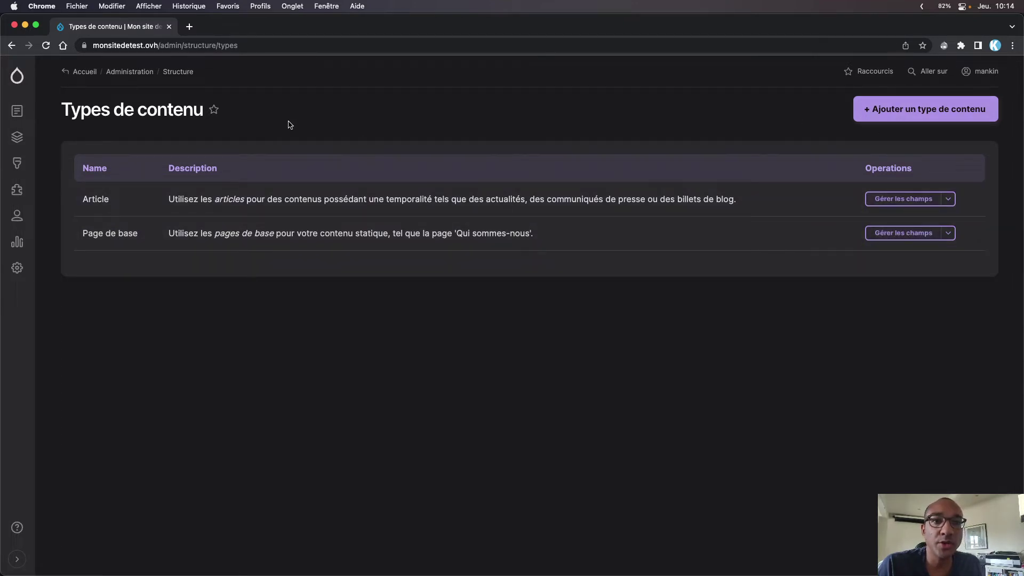
# Open the content item "Page de test" for editing and examine its form fields from title to body
pyautogui.moveTo(19, 138)
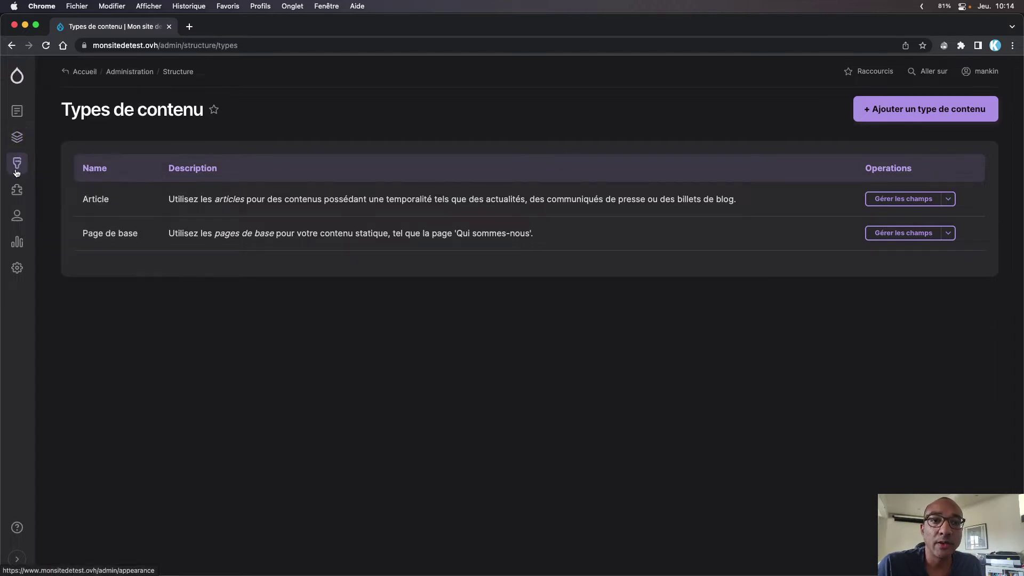
pyautogui.moveTo(16, 109)
pyautogui.click(80, 112)
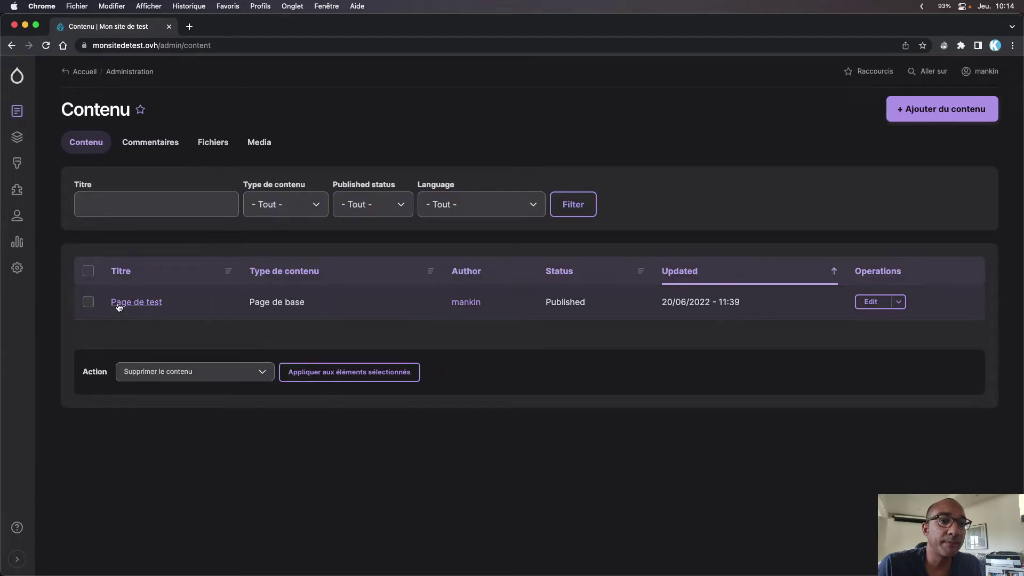
pyautogui.click(871, 302)
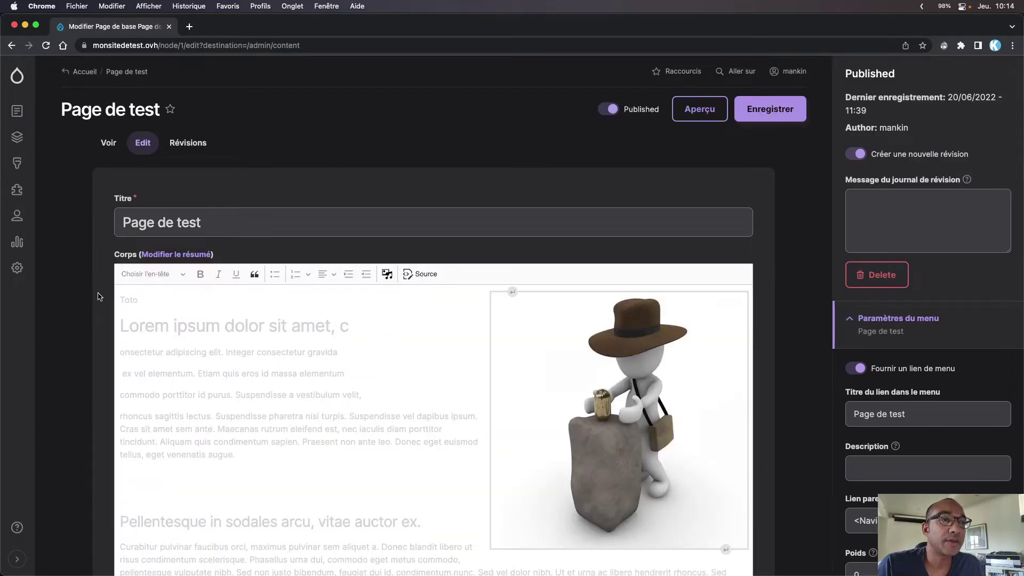
pyautogui.scroll(-10, 96, 299)
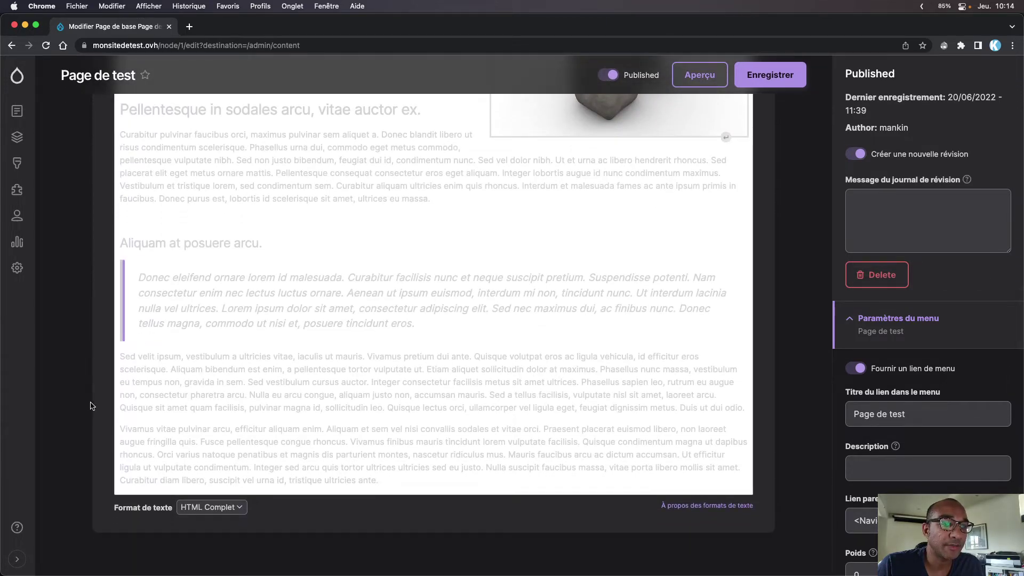
pyautogui.scroll(7, 91, 402)
pyautogui.scroll(3, 91, 402)
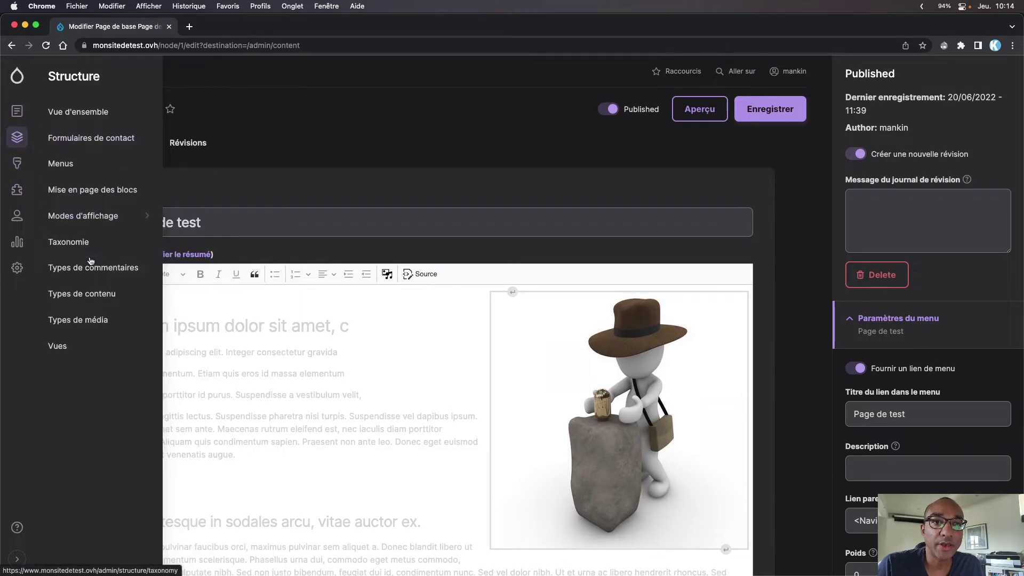
# Start a new content type and name it "Fiche personnalisée"
pyautogui.click(90, 296)
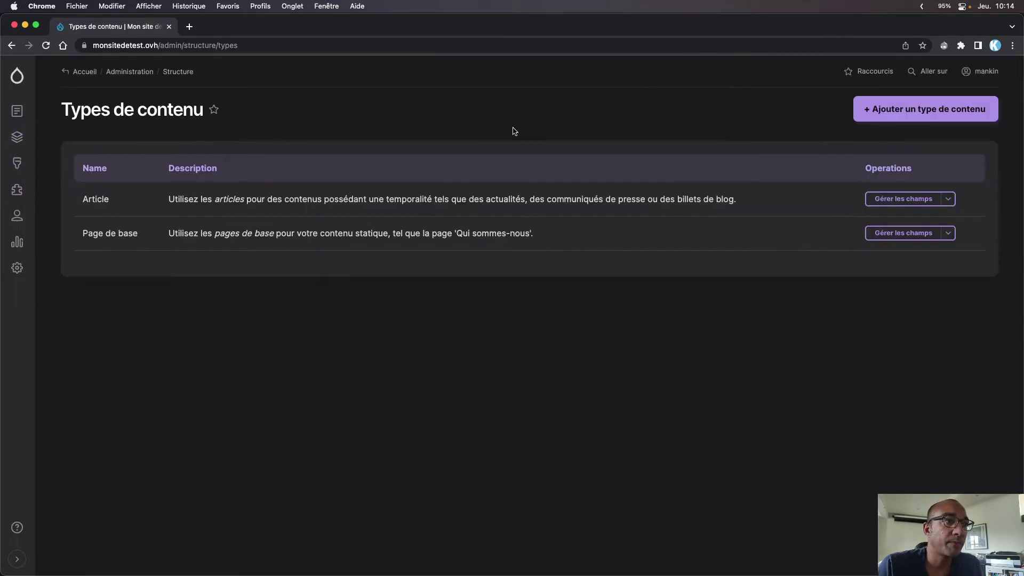
pyautogui.click(939, 110)
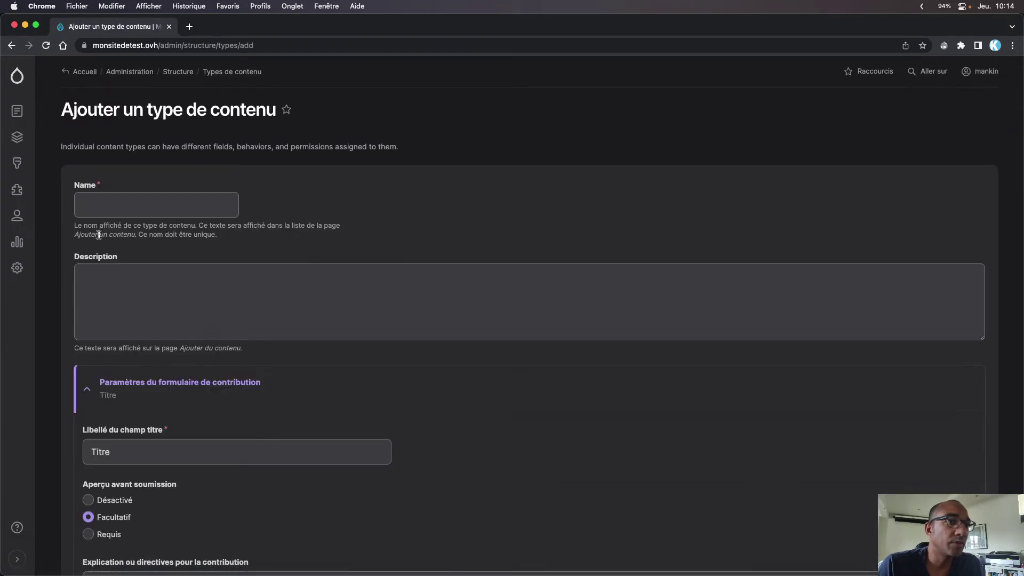
pyautogui.click(97, 208)
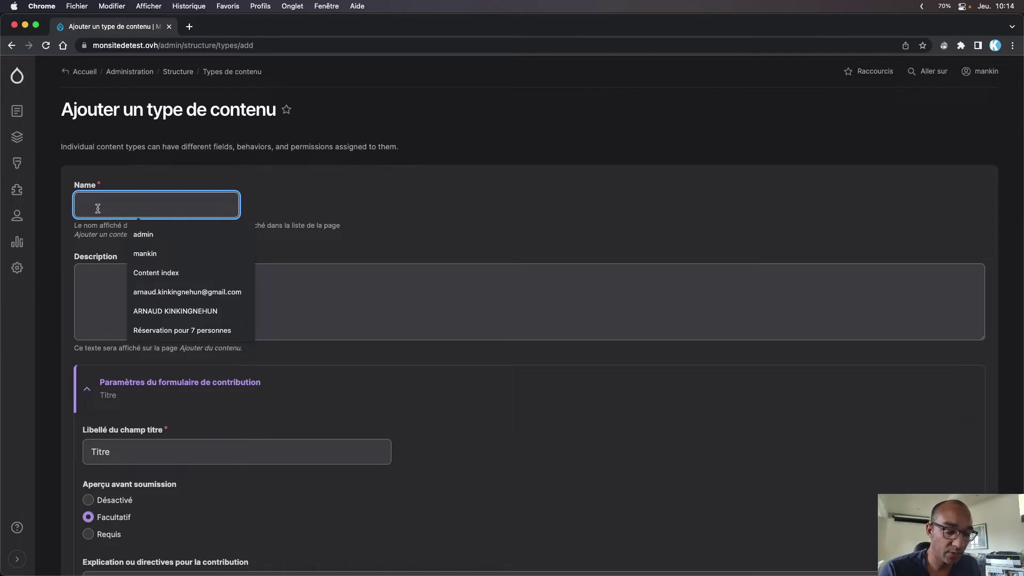
pyautogui.write('Fiche per')
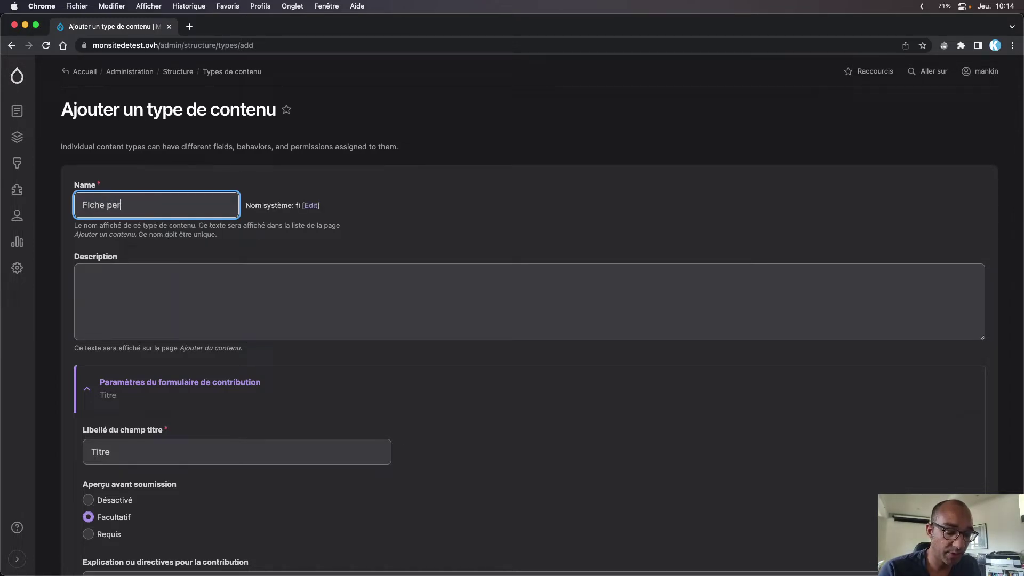
pyautogui.write('sonnalié')
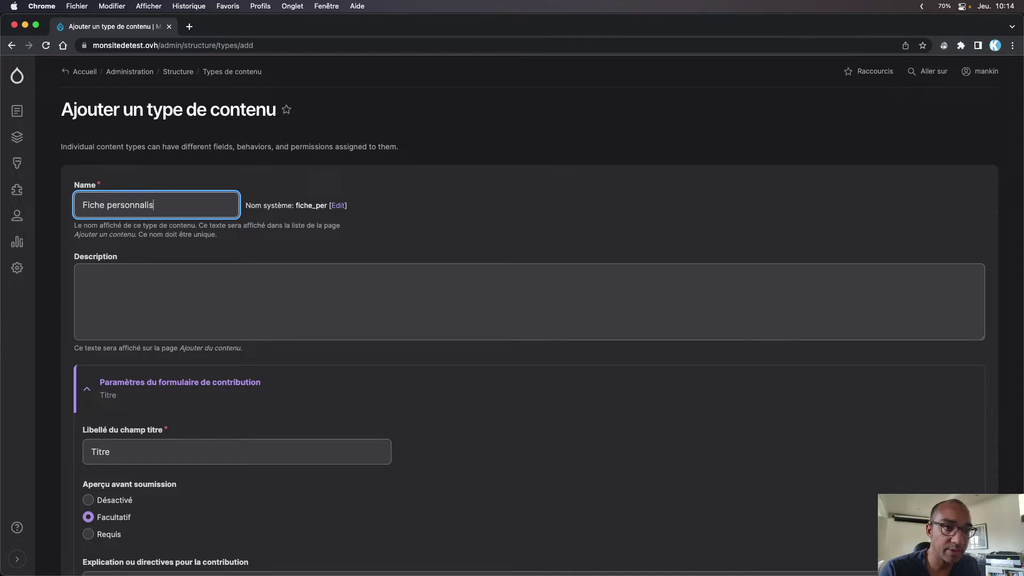
pyautogui.write('ée')
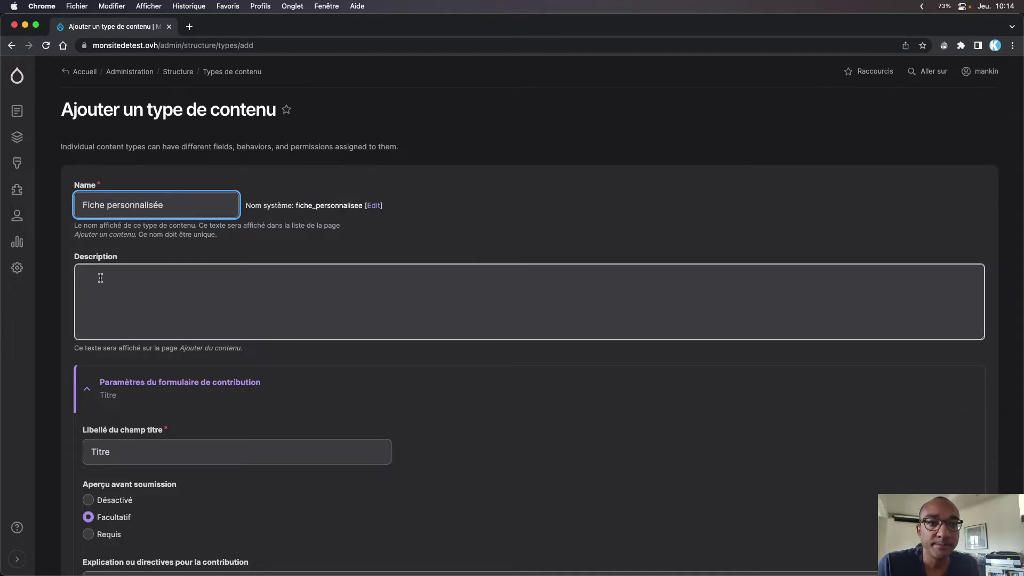
# Enter the content type's description "C'est ici que je vais ajouter des fiches personnalisées pour mes amis"
pyautogui.click(101, 277)
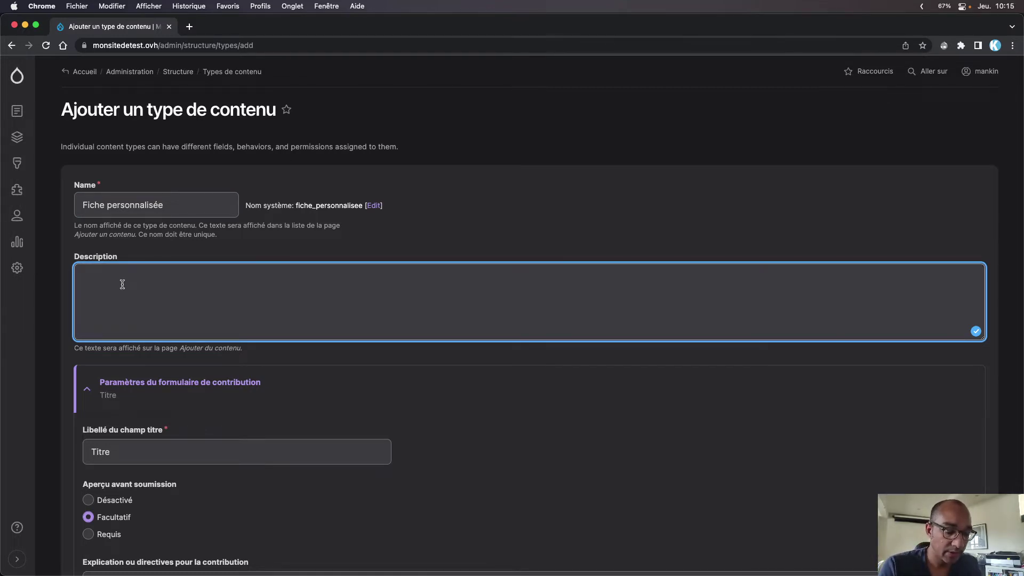
pyautogui.write("C'est ")
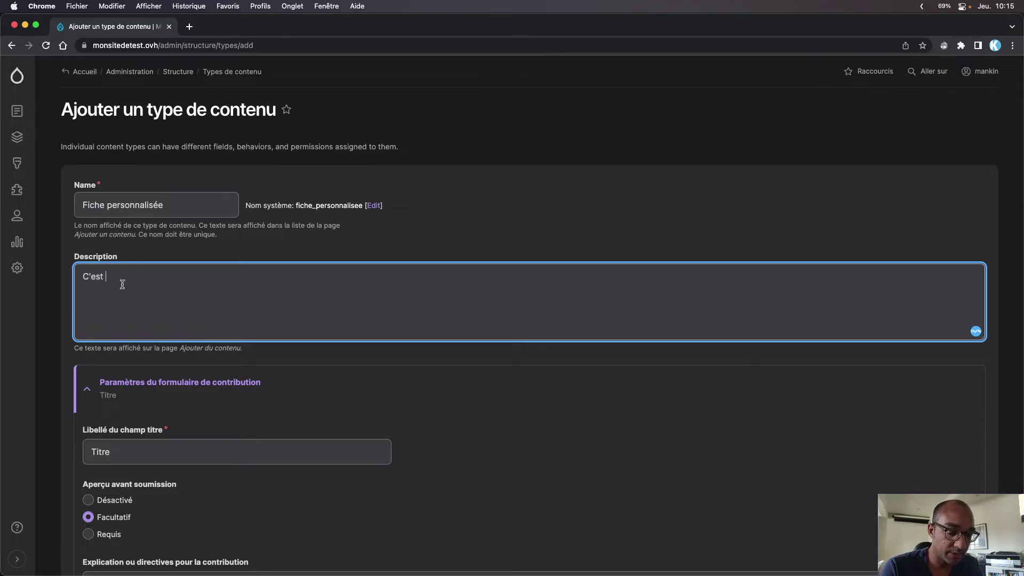
pyautogui.write('ici que j')
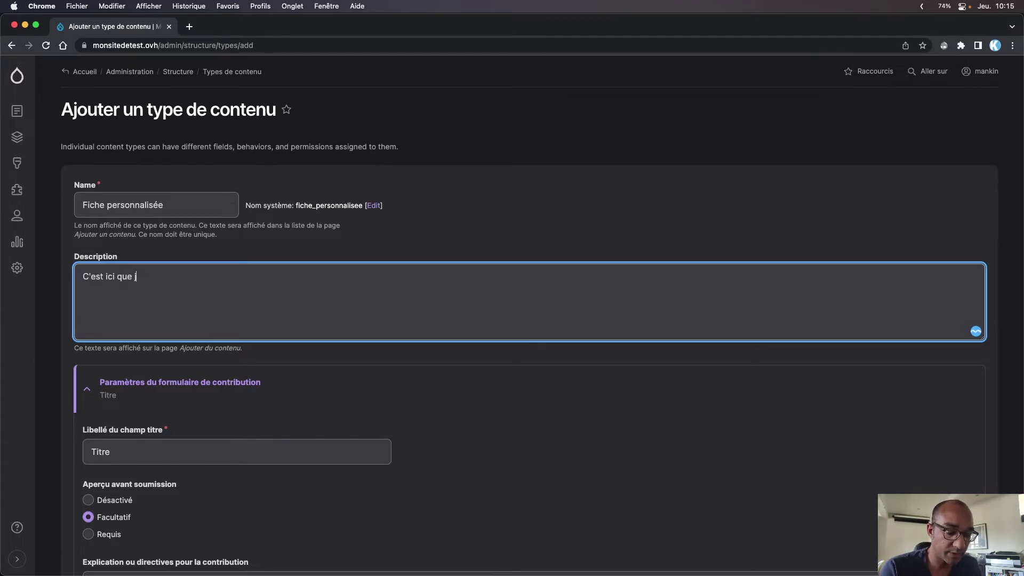
pyautogui.write('e vais aj')
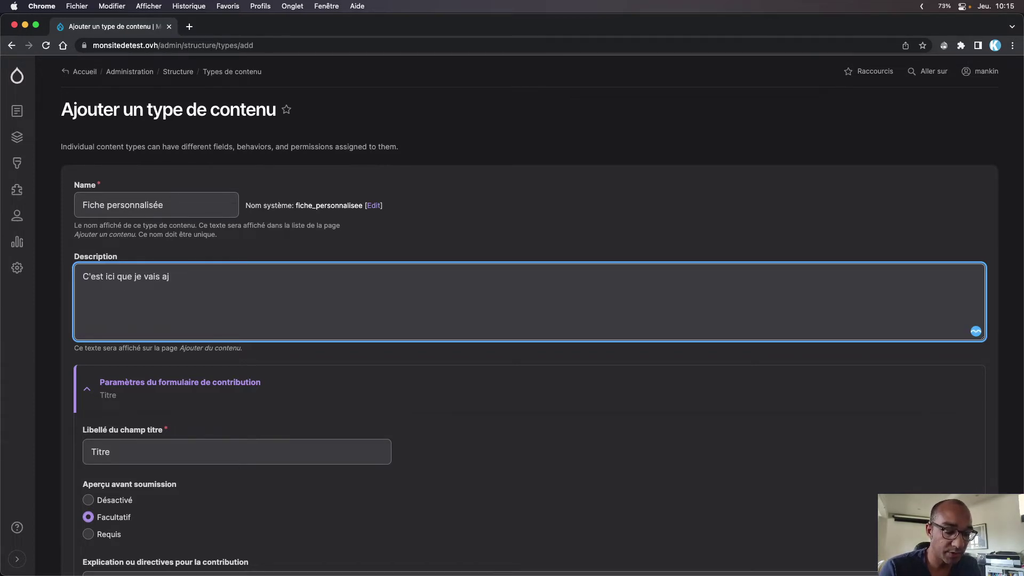
pyautogui.write('outer de')
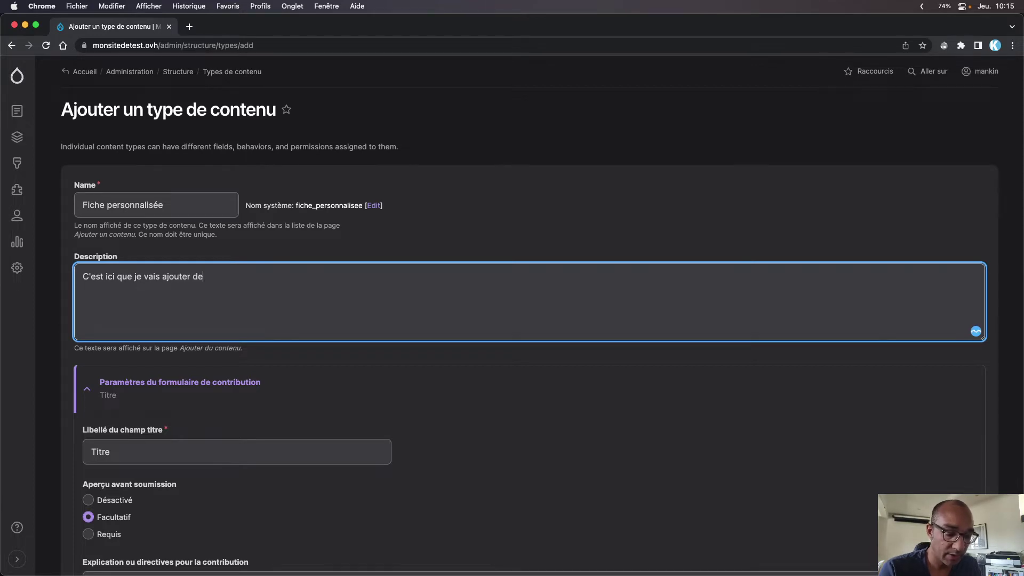
pyautogui.write('s fixhes pe')
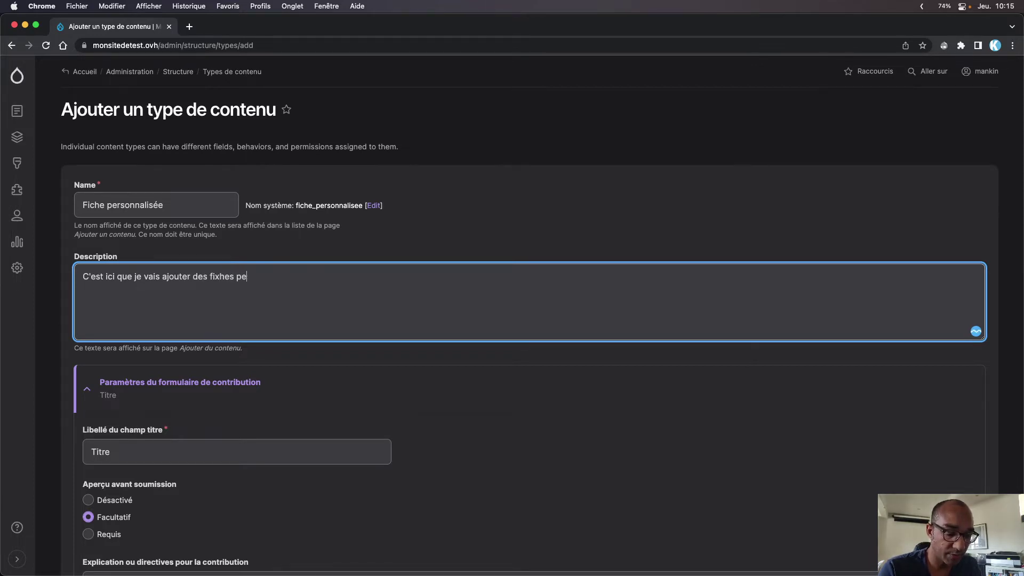
pyautogui.write('rsonnalisée po')
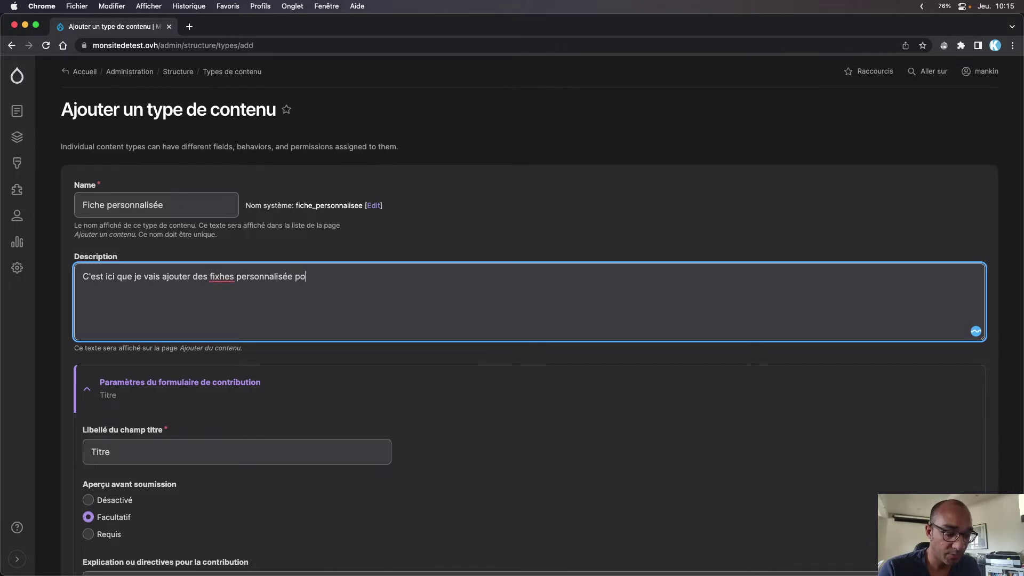
pyautogui.write('ur')
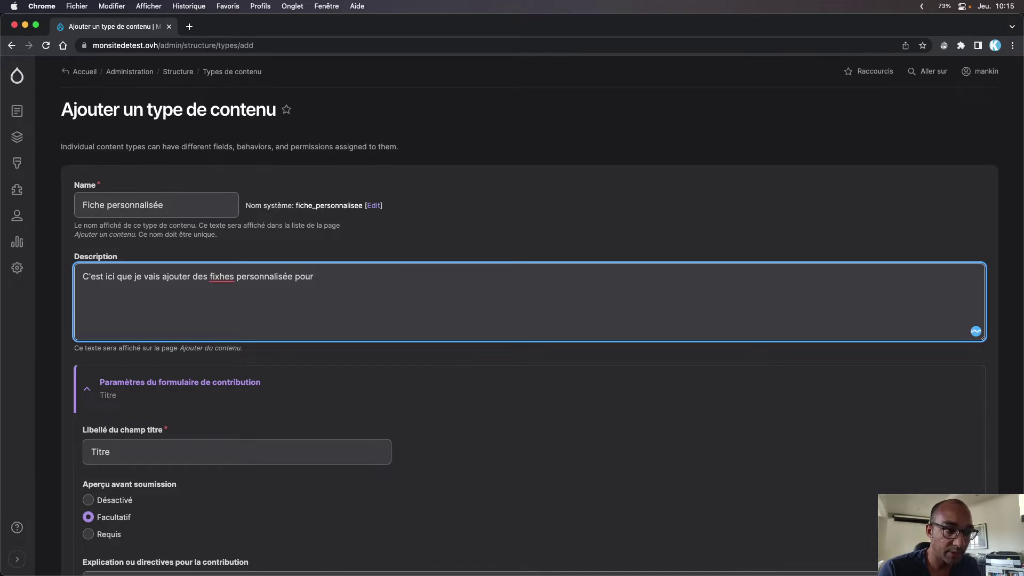
pyautogui.write(' mes ')
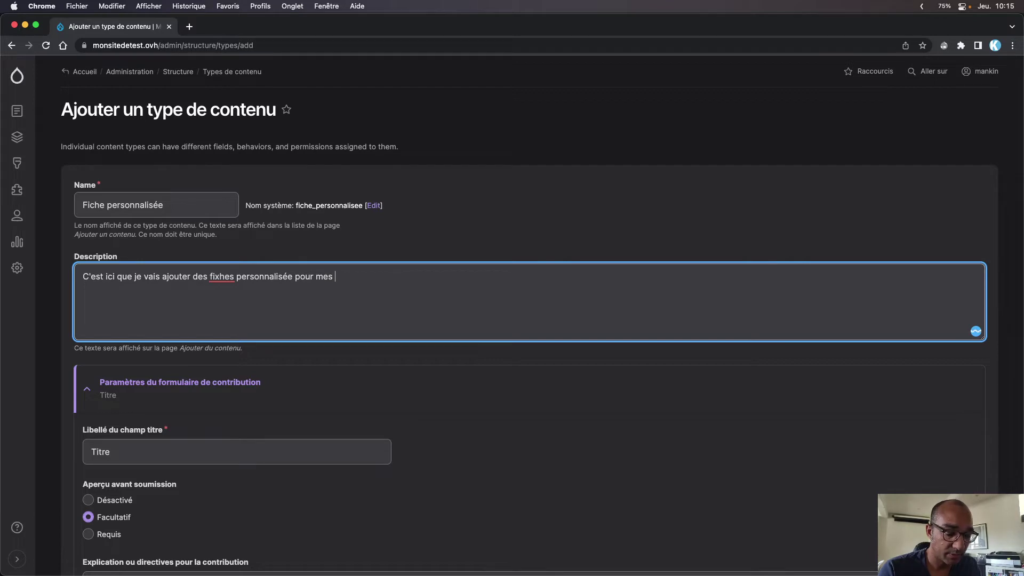
pyautogui.write('amis')
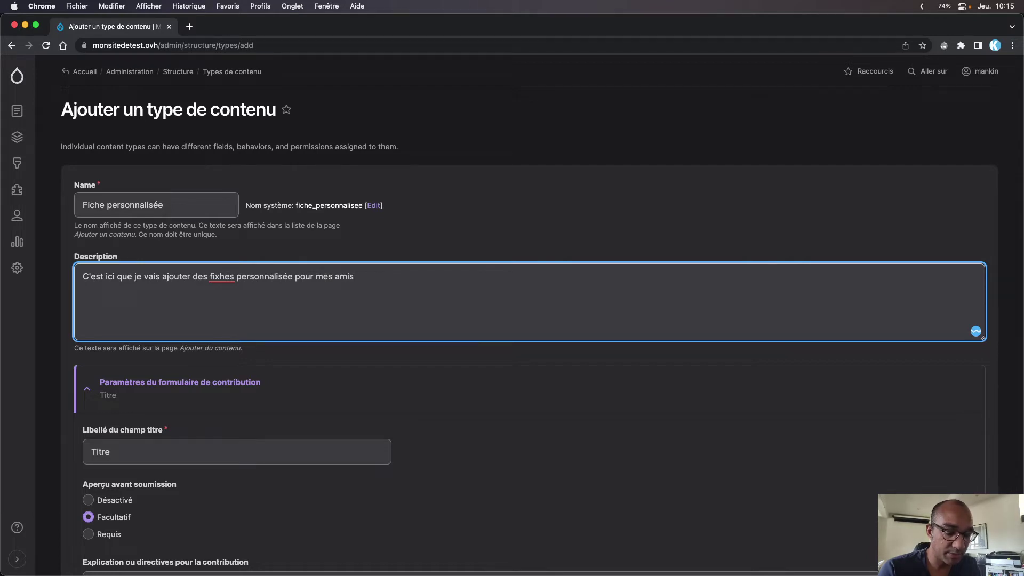
pyautogui.click(218, 275)
pyautogui.click(227, 326)
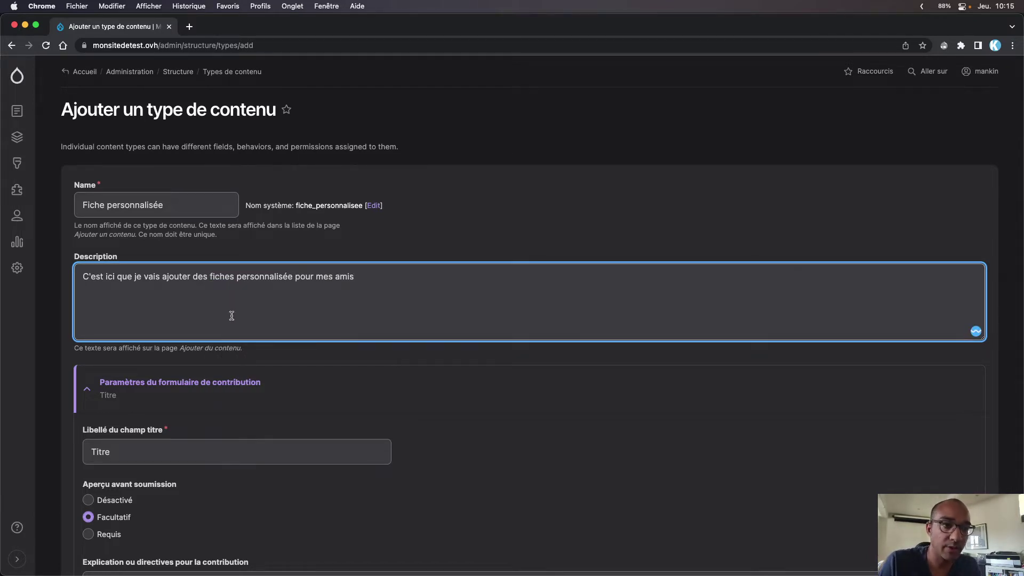
pyautogui.click(290, 279)
pyautogui.click(274, 336)
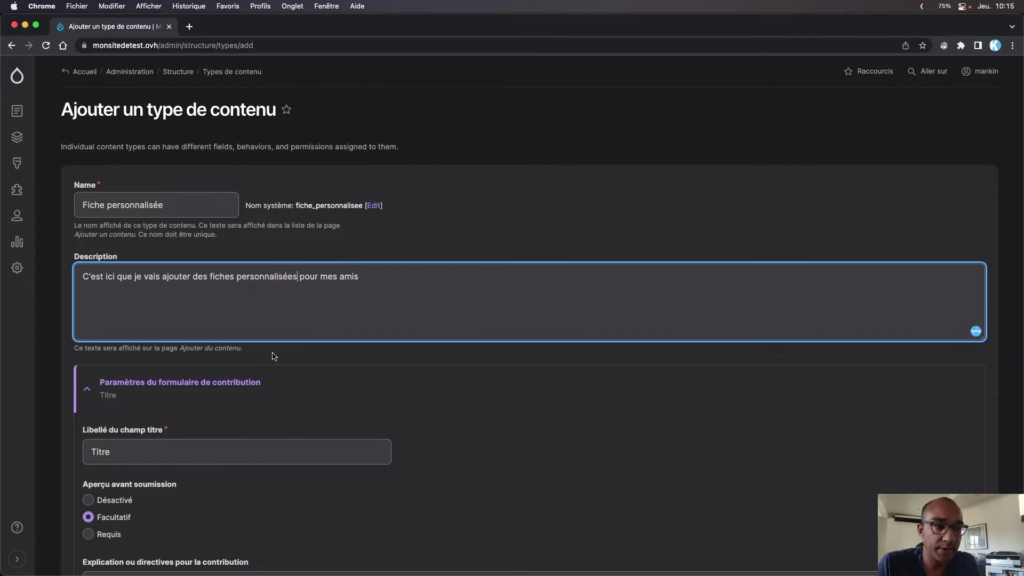
# Turn off the default publication option "Promu en page d'accueil" for the new content type
pyautogui.scroll(-3, 373, 400)
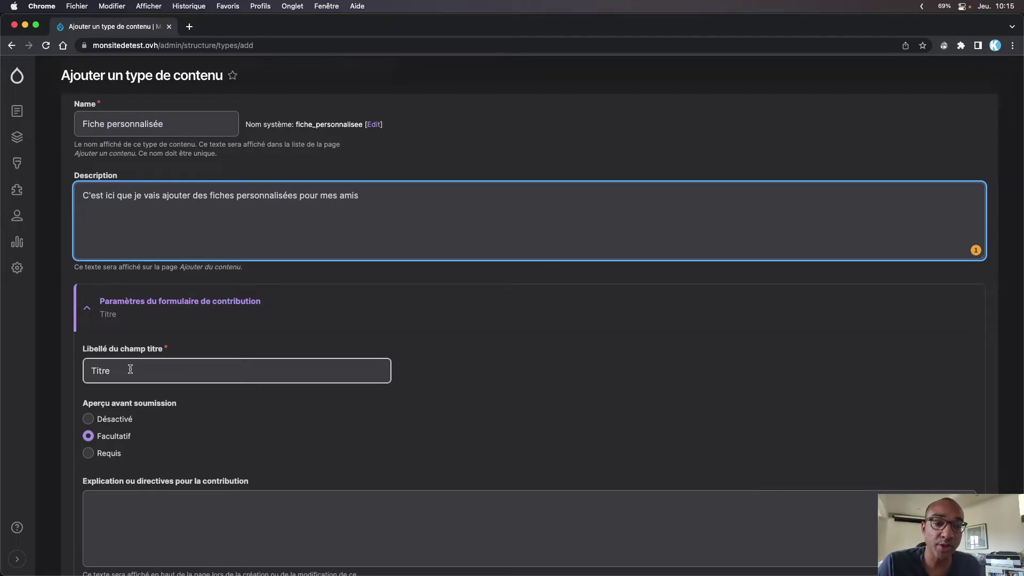
pyautogui.scroll(-2, 176, 405)
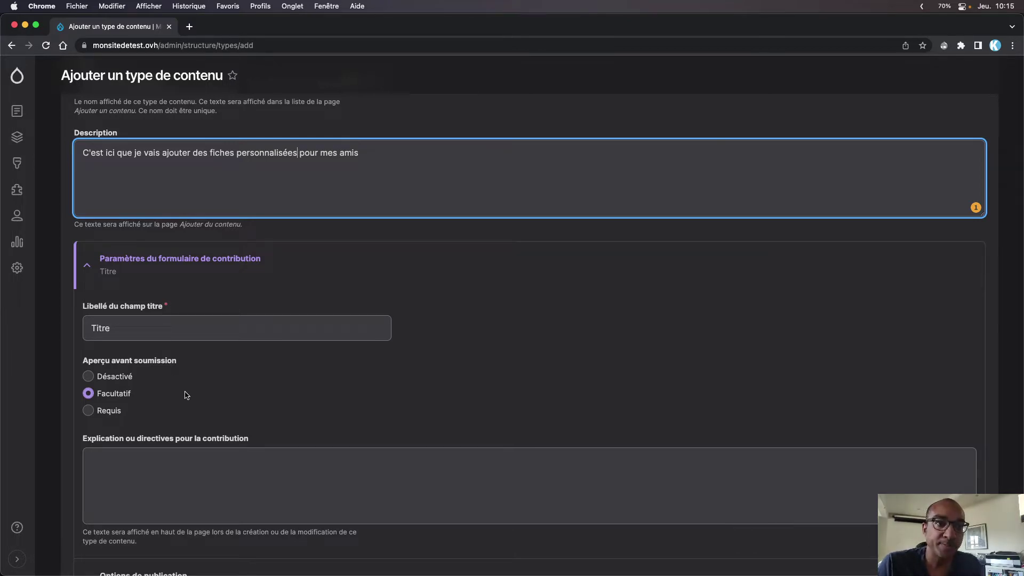
pyautogui.scroll(-3, 189, 392)
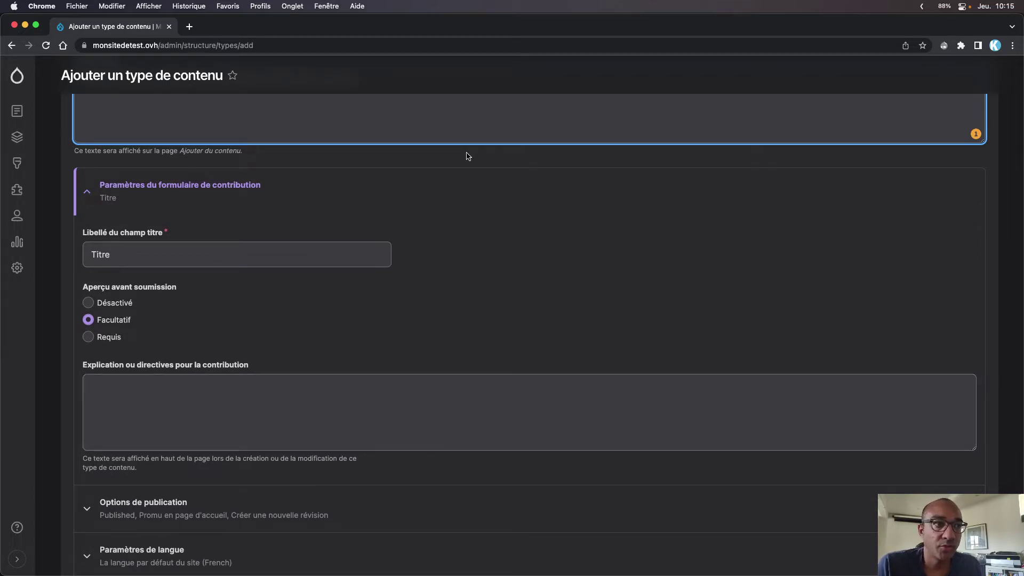
pyautogui.click(133, 400)
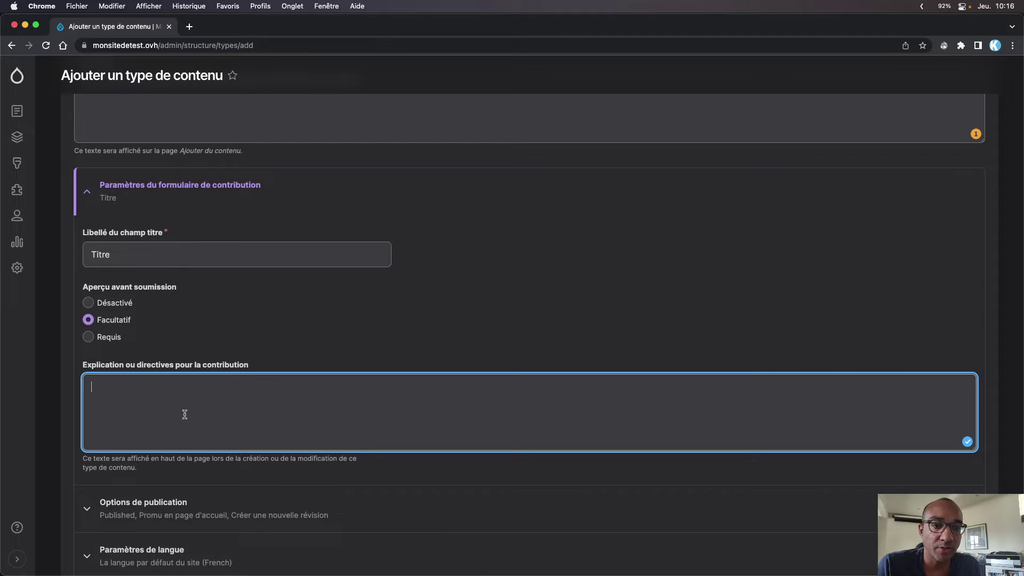
pyautogui.scroll(-3, 169, 411)
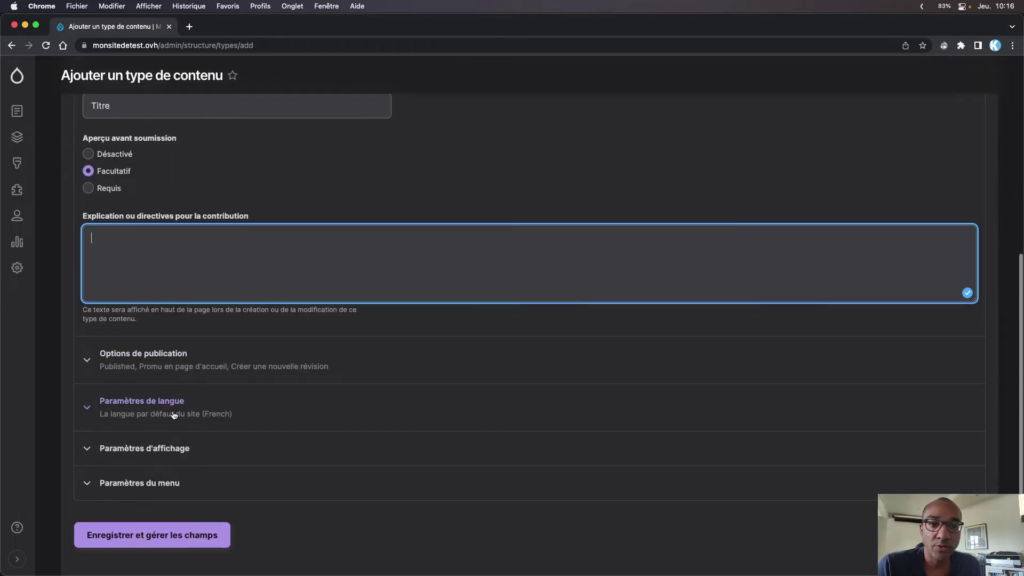
pyautogui.click(150, 364)
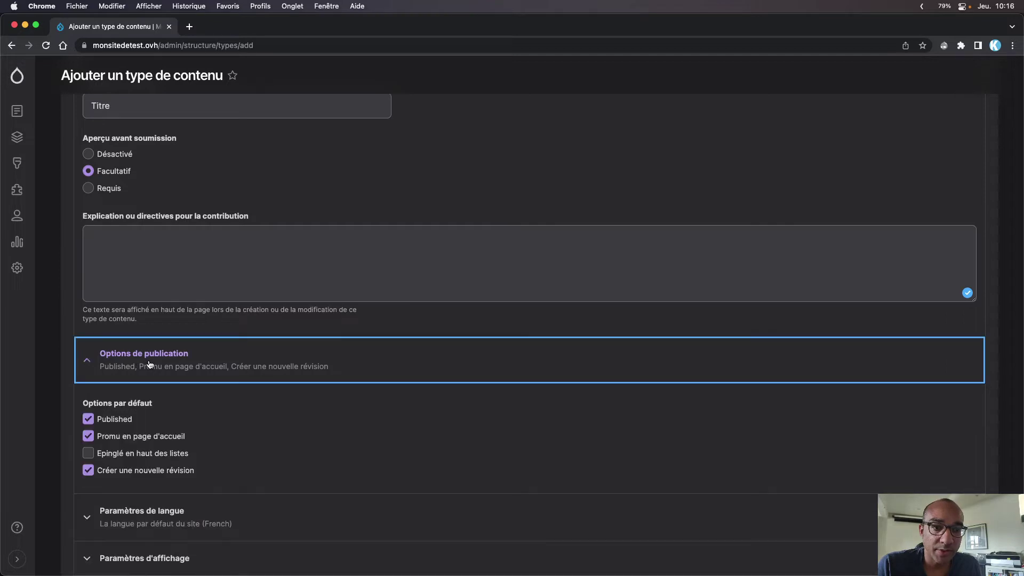
pyautogui.click(88, 436)
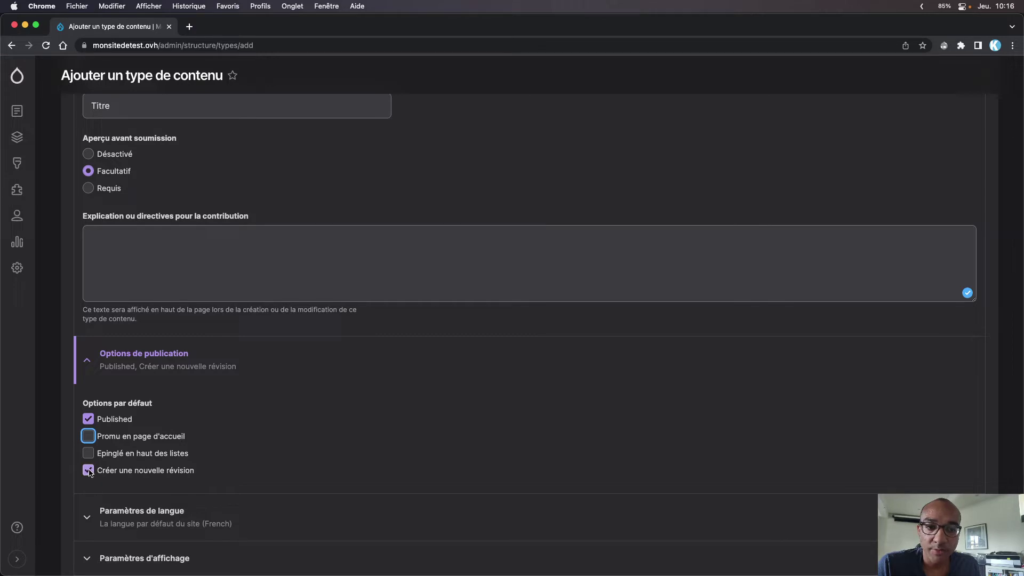
# Check the content type's language settings and turn off "Afficher les informations sur l'auteur et la date" in its display settings
pyautogui.scroll(-5, 308, 436)
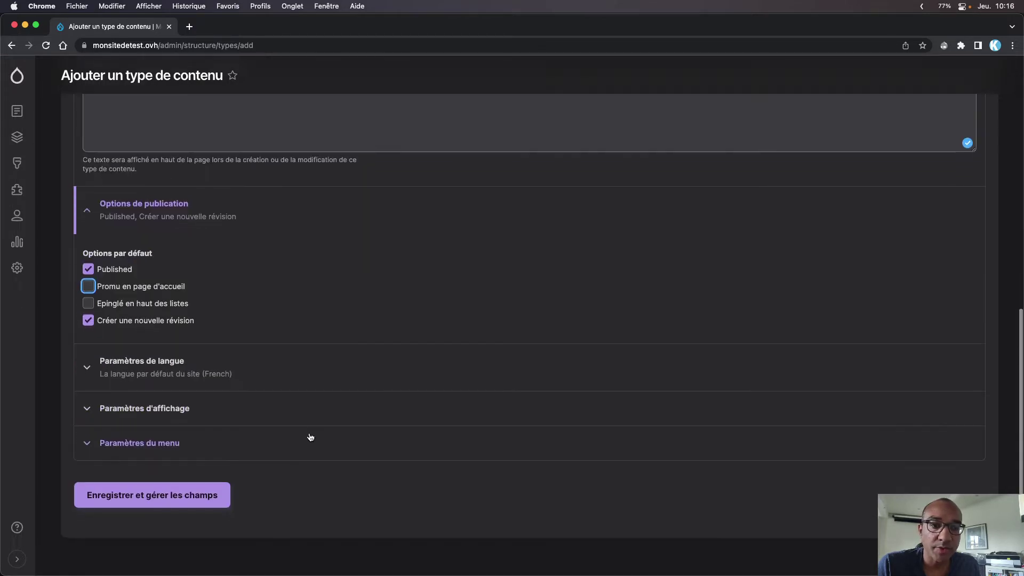
pyautogui.click(137, 357)
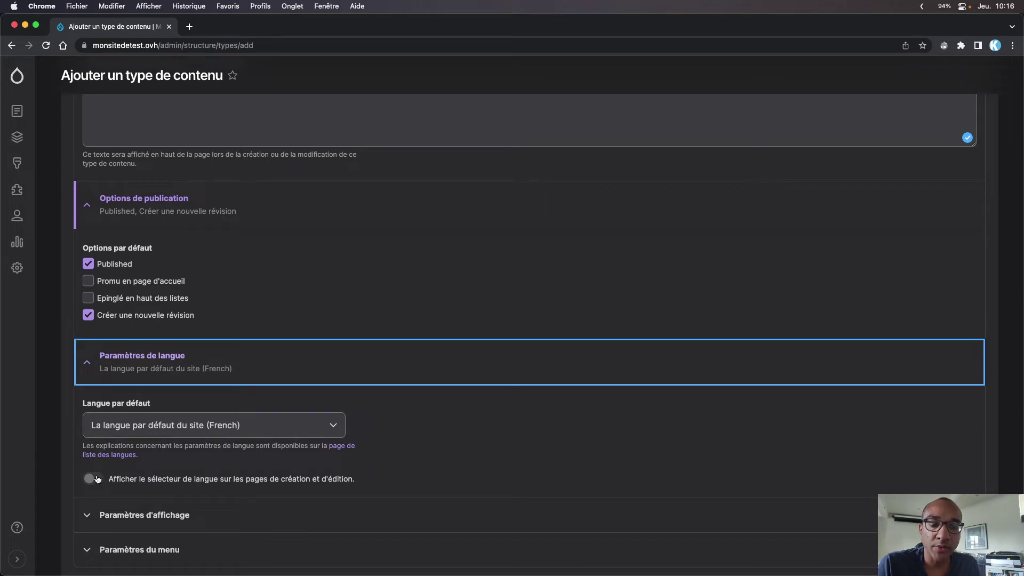
pyautogui.click(132, 354)
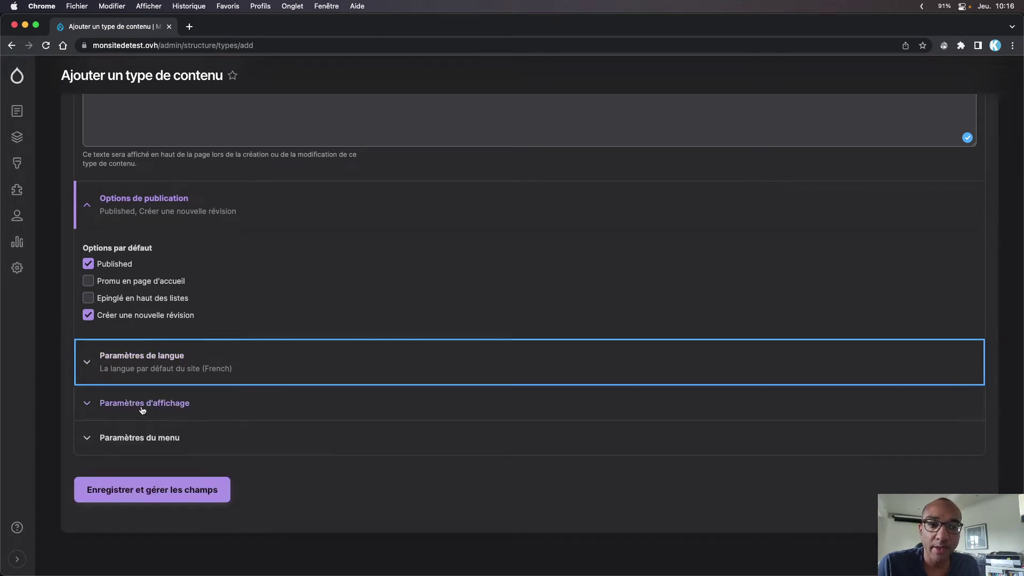
pyautogui.click(142, 408)
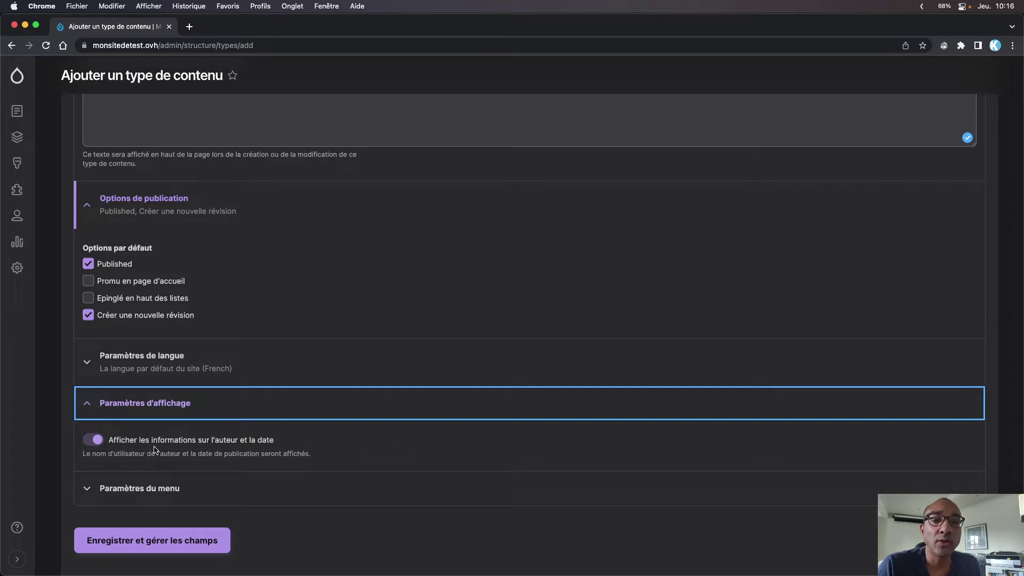
pyautogui.click(91, 442)
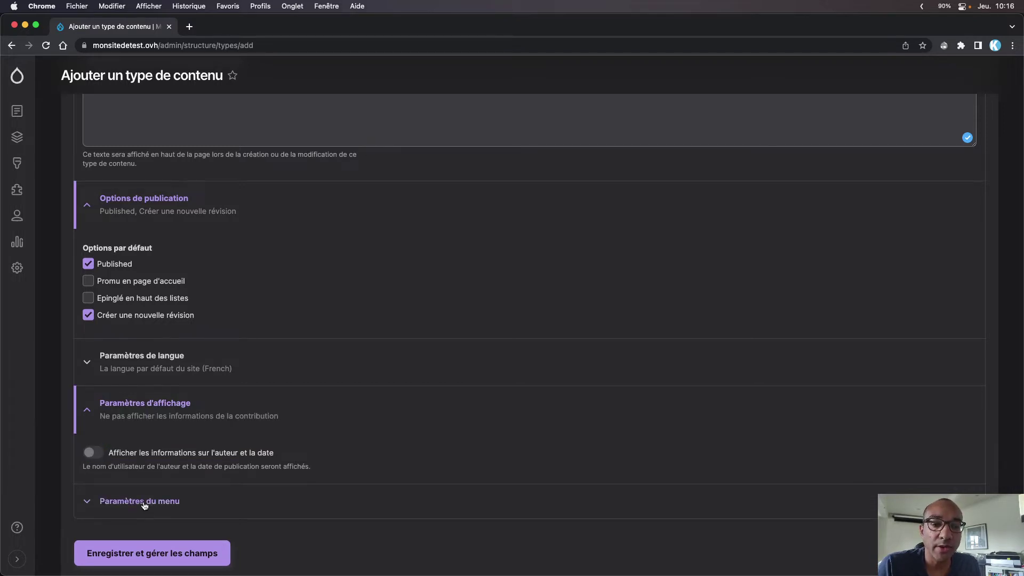
# Remove "Navigation principale" from the content type's available menus and save it to continue to field management
pyautogui.click(149, 504)
pyautogui.scroll(-5, 250, 502)
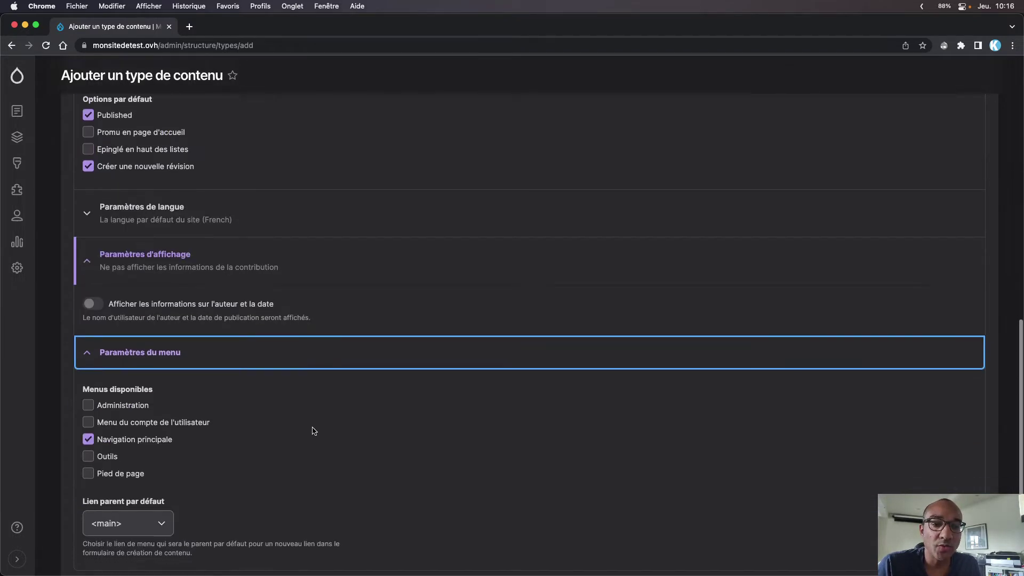
pyautogui.click(88, 439)
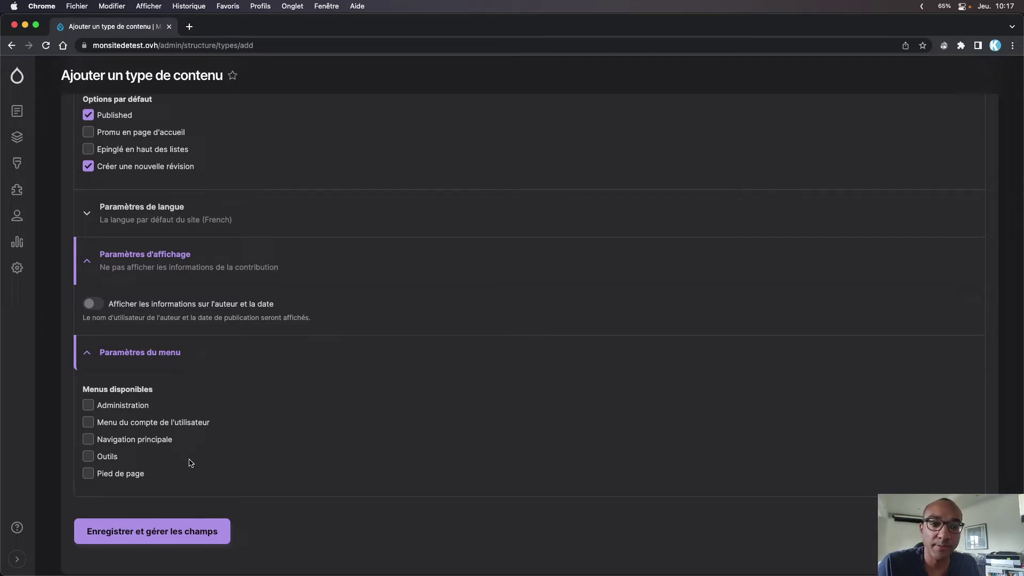
pyautogui.click(148, 535)
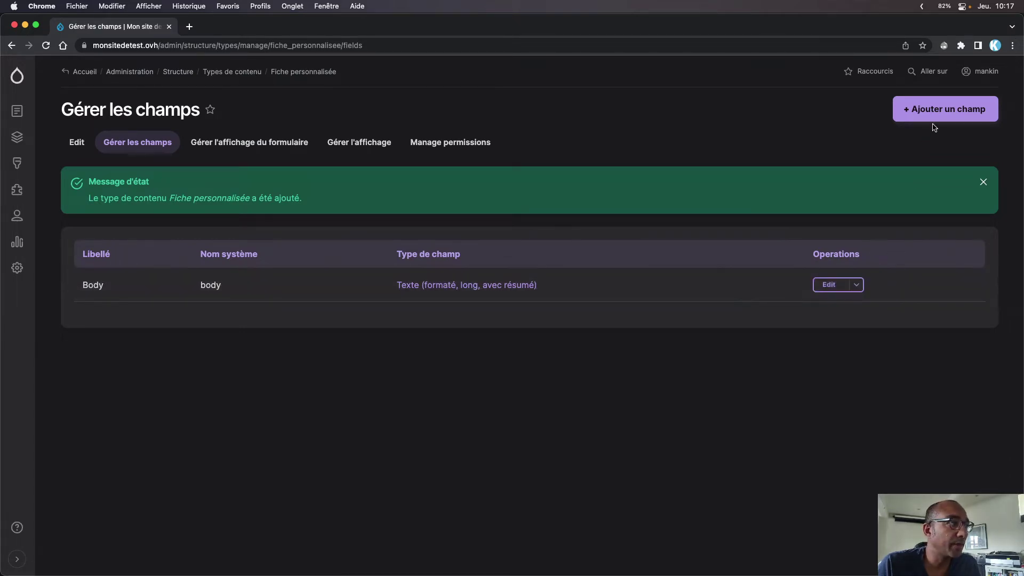
pyautogui.click(980, 181)
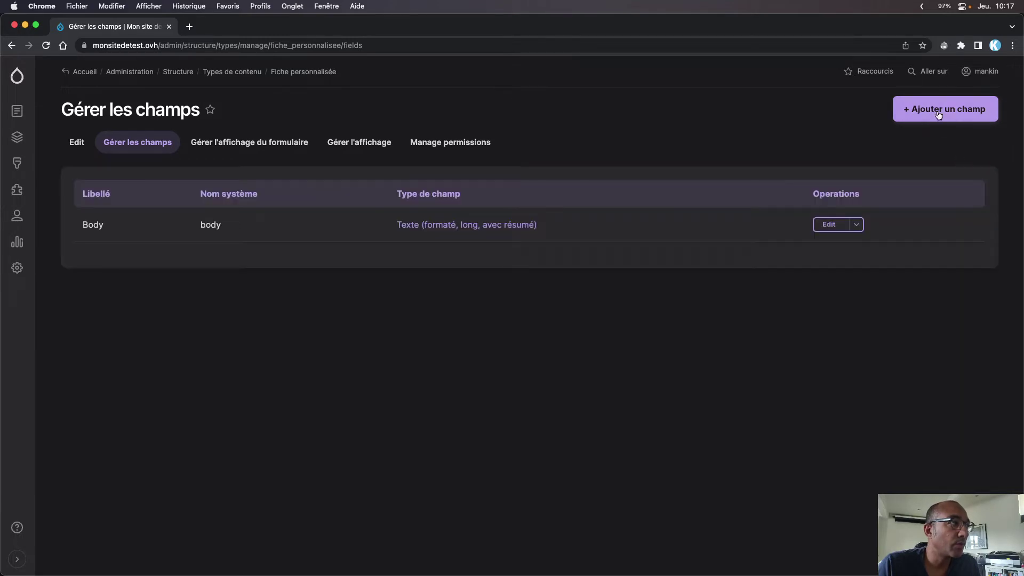
# Start adding a field to "Fiche personnalisée" by reusing the existing field "Image : field_image"
pyautogui.click(938, 111)
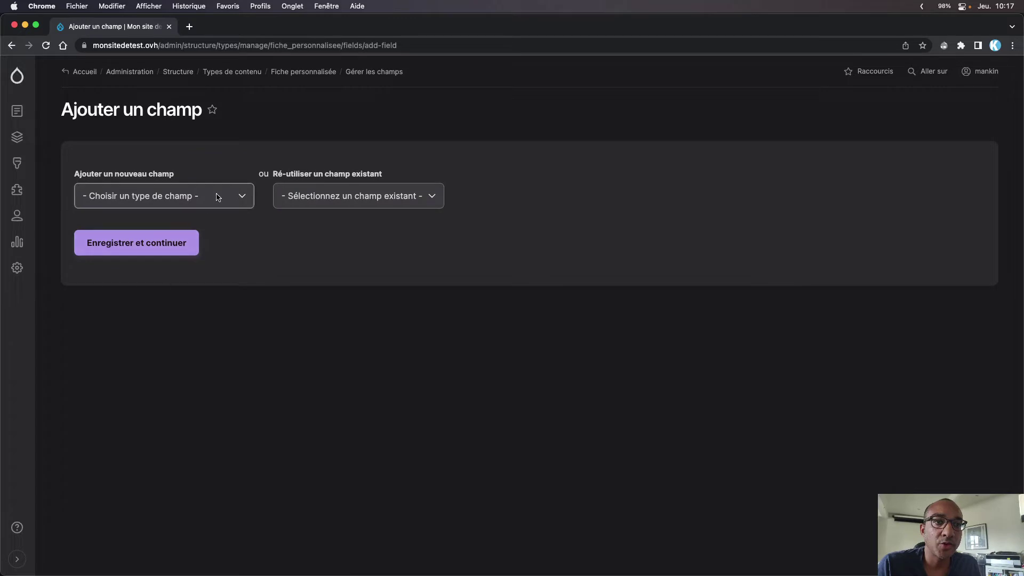
pyautogui.click(333, 197)
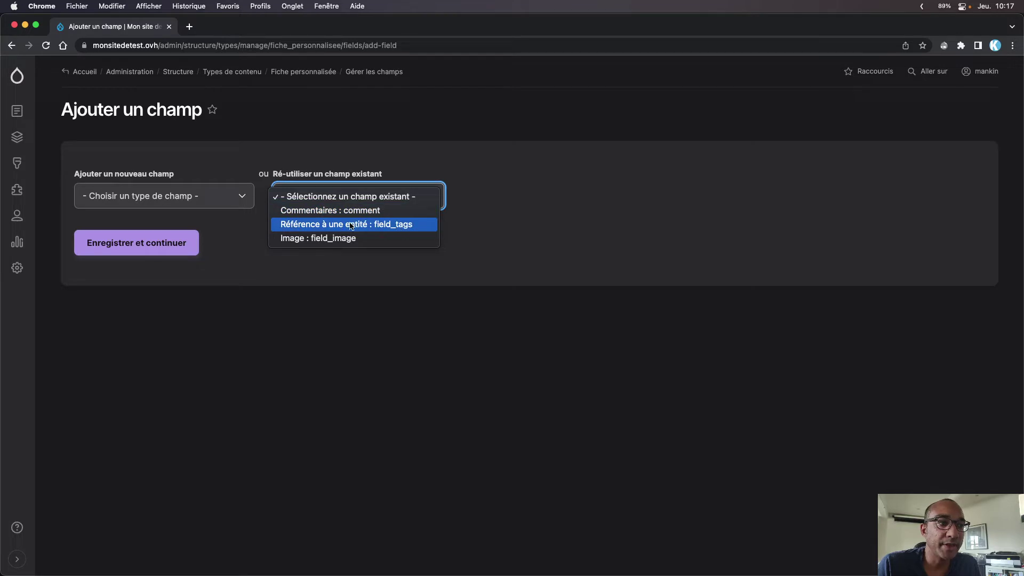
pyautogui.click(253, 289)
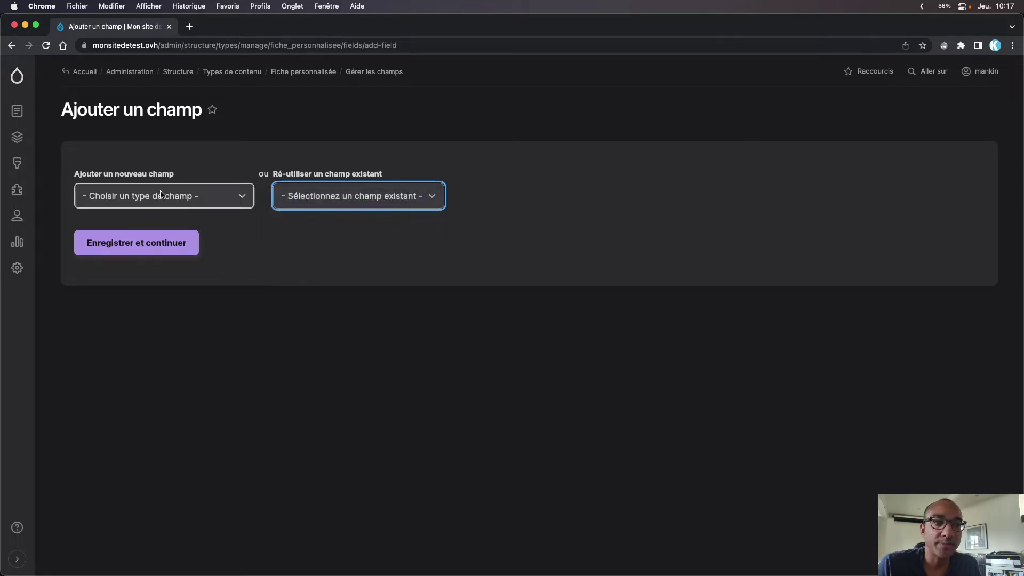
pyautogui.click(320, 197)
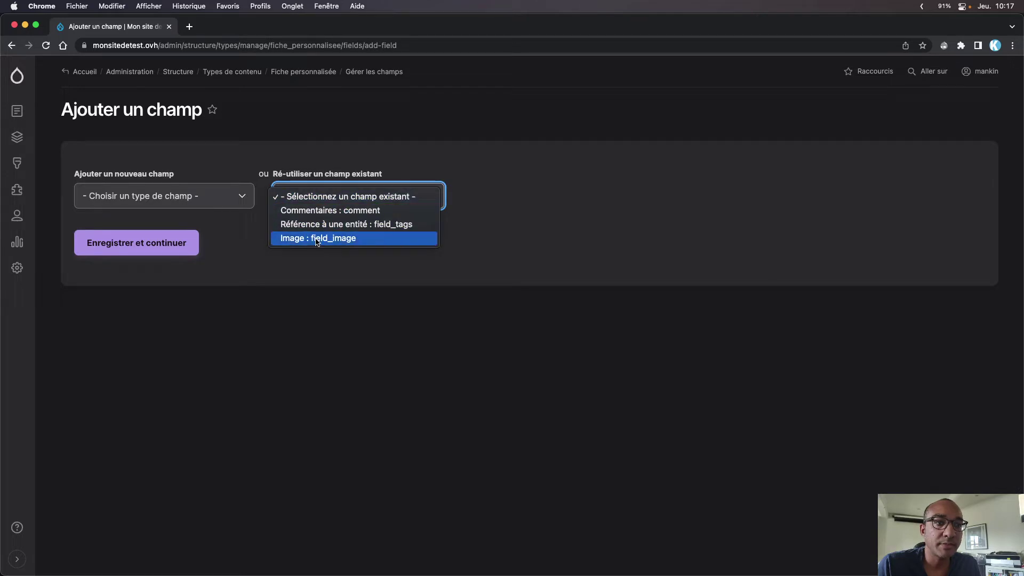
pyautogui.click(160, 196)
pyautogui.click(160, 196)
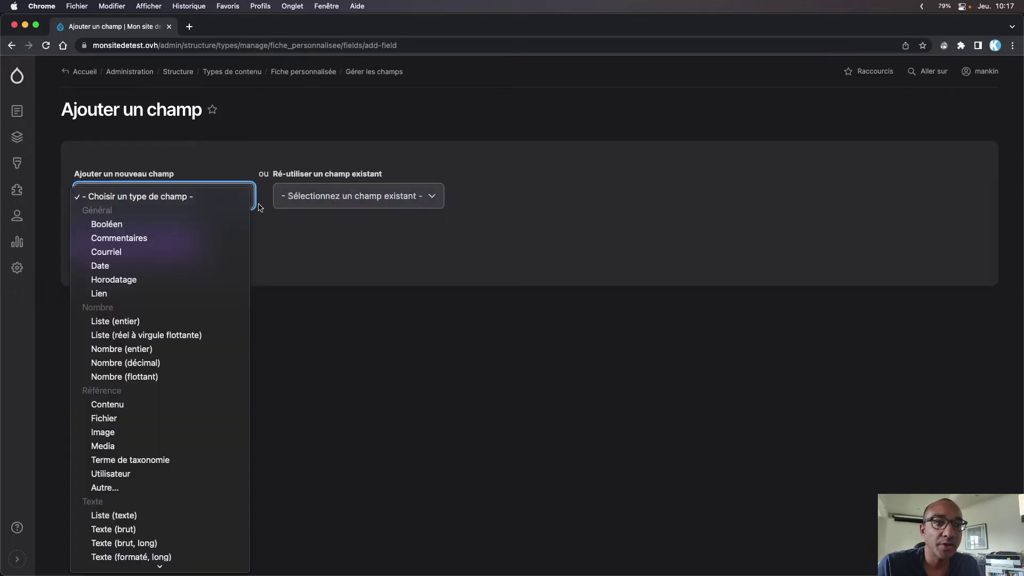
pyautogui.click(347, 198)
pyautogui.click(315, 239)
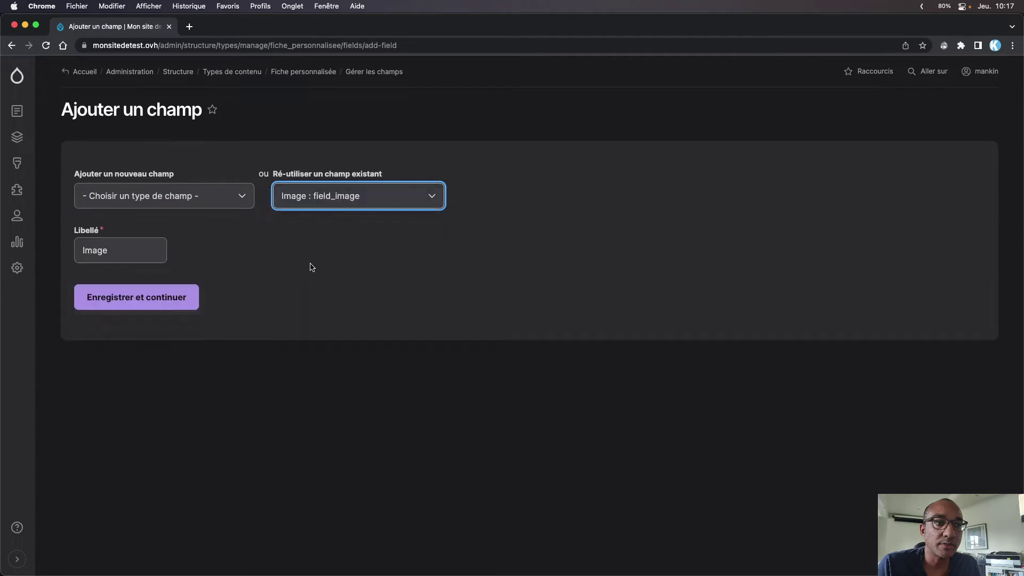
# Label the reused image field "Image de la personne", continuing to its settings and correcting the label's spelling there
pyautogui.click(120, 252)
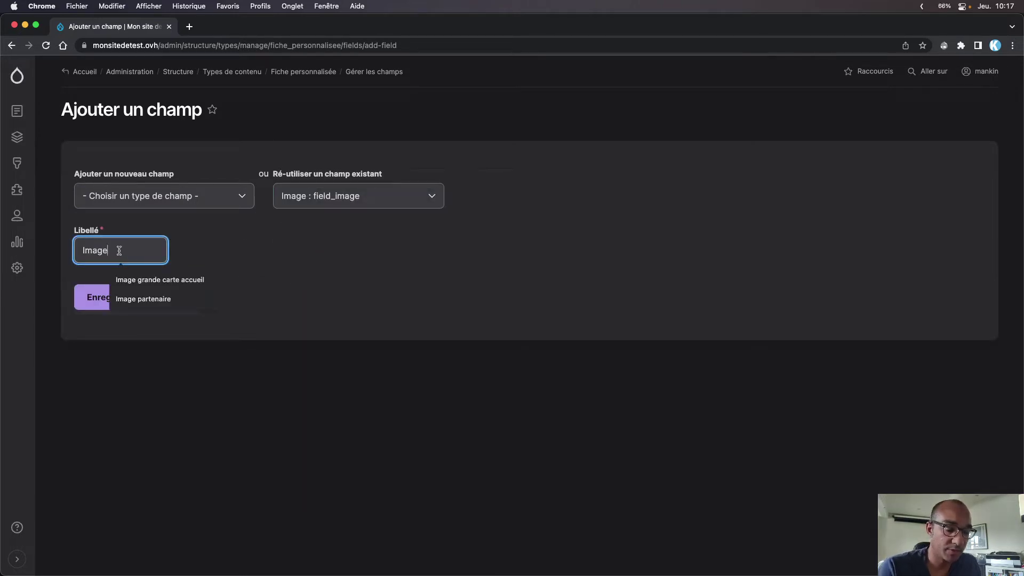
pyautogui.write('de la personne')
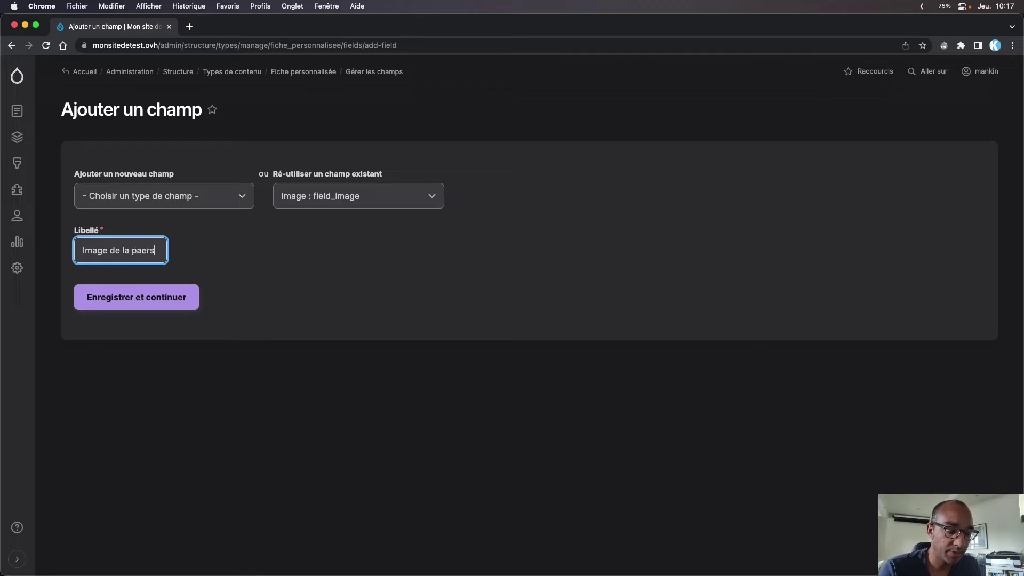
pyautogui.click(120, 302)
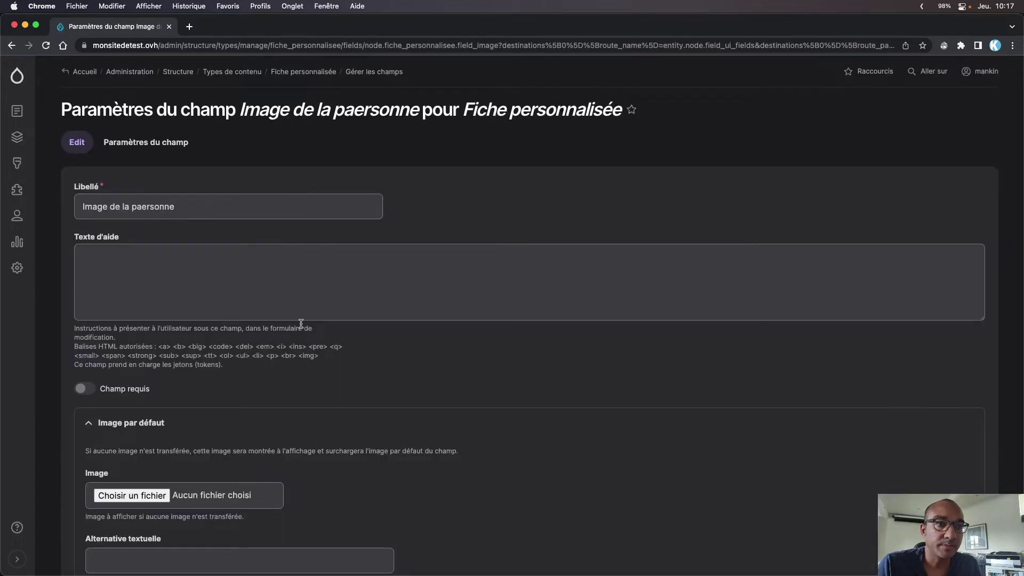
pyautogui.click(138, 207)
pyautogui.press('BackSpace')
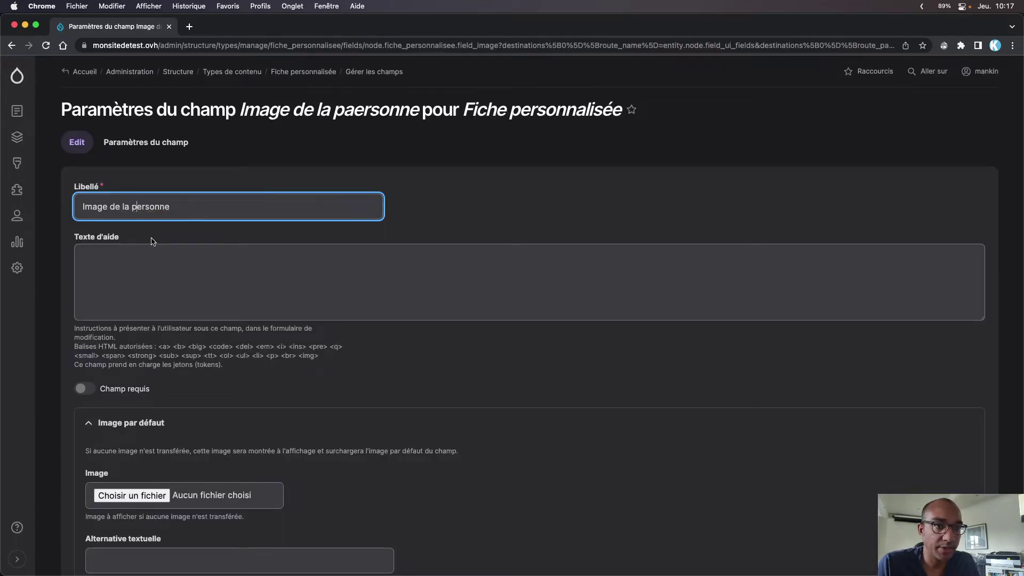
pyautogui.click(393, 379)
# Examine the image field's settings for default image, allowed extensions, file directory, resolution limits, upload size and Alt options
pyautogui.scroll(-5, 407, 366)
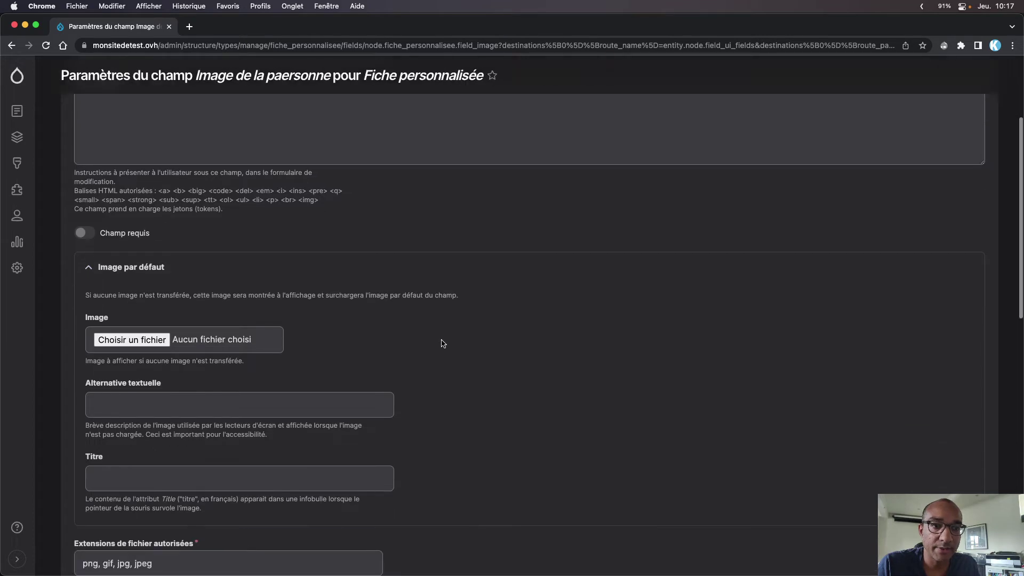
pyautogui.scroll(-3, 252, 348)
pyautogui.click(187, 335)
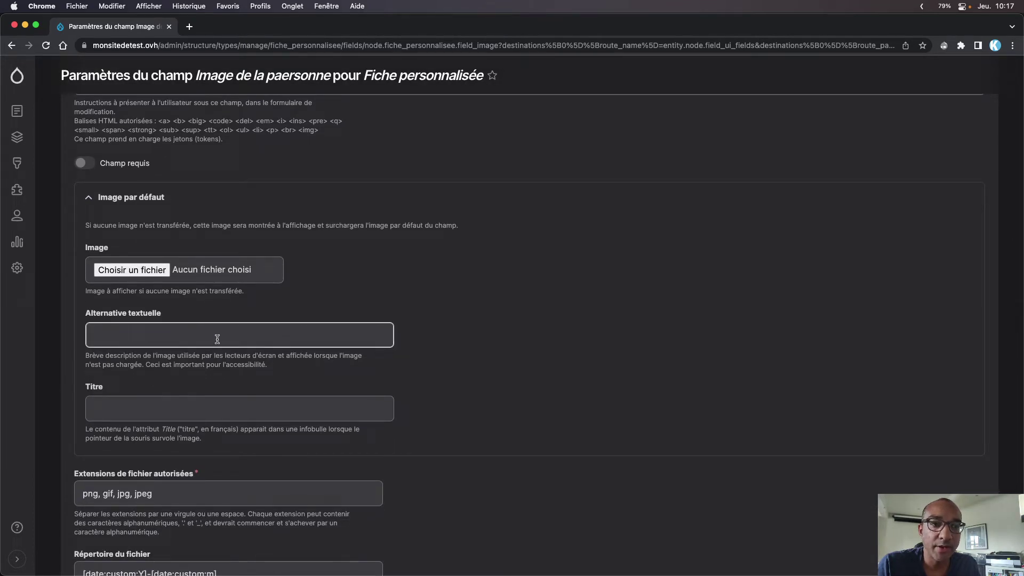
pyautogui.click(366, 354)
pyautogui.scroll(-2, 498, 402)
pyautogui.click(119, 363)
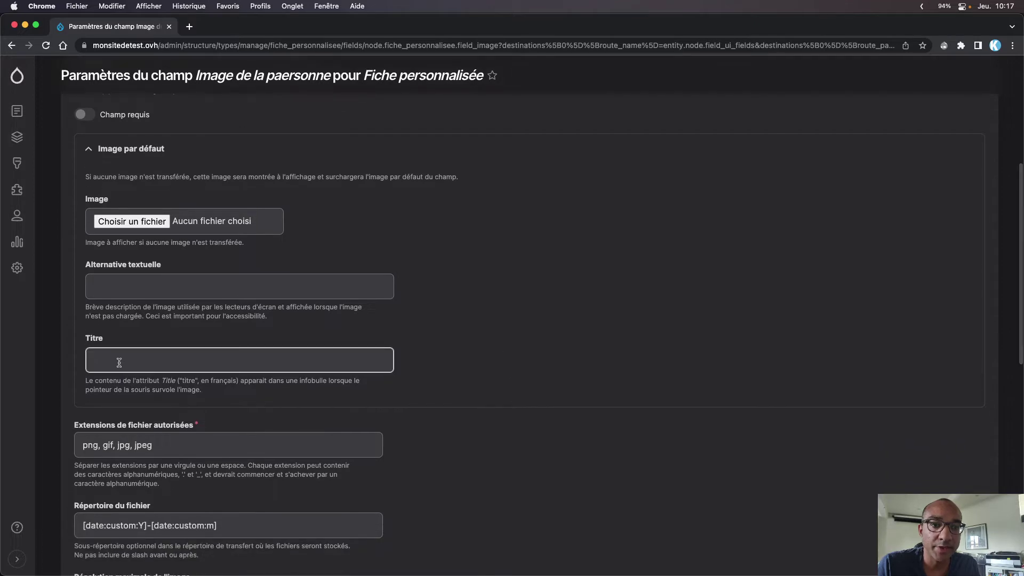
pyautogui.click(211, 395)
pyautogui.scroll(-8, 442, 432)
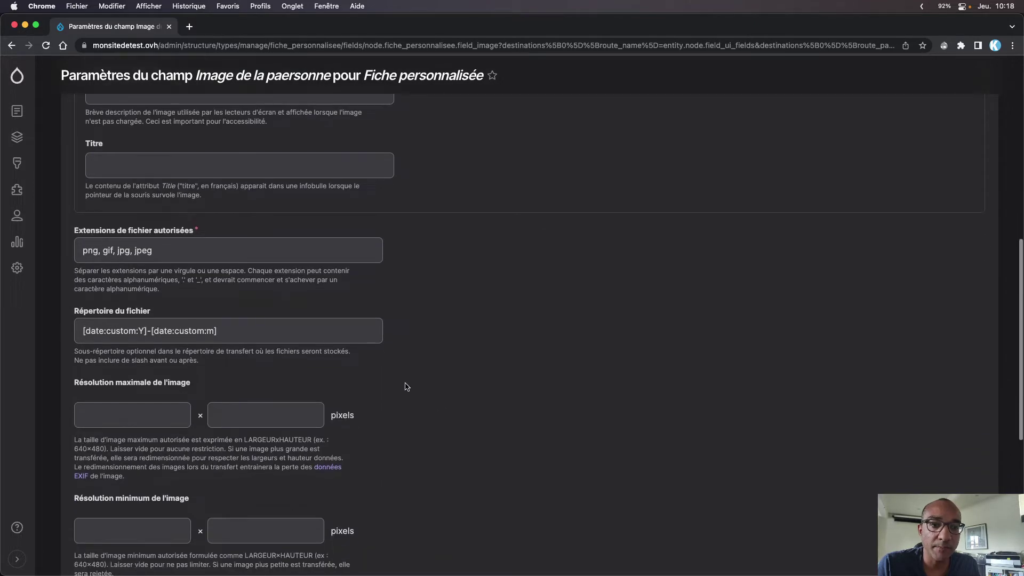
pyautogui.scroll(-12, 407, 386)
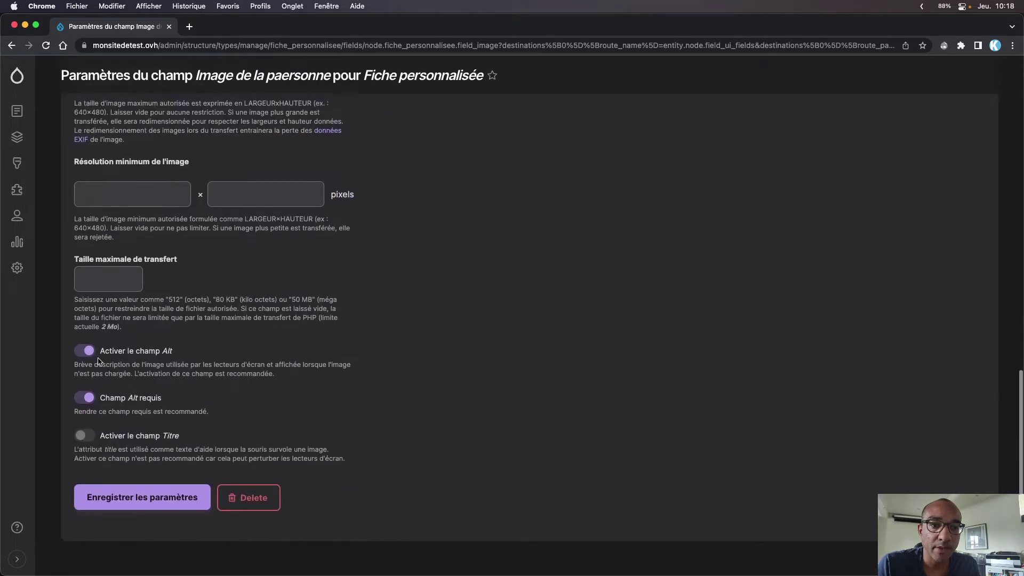
pyautogui.scroll(11, 140, 341)
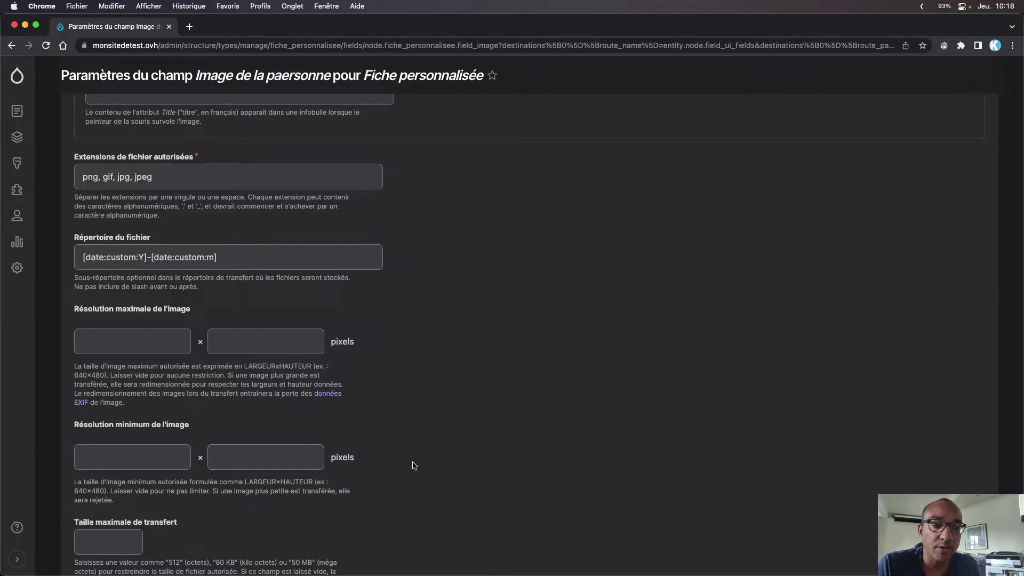
pyautogui.scroll(-5, 475, 445)
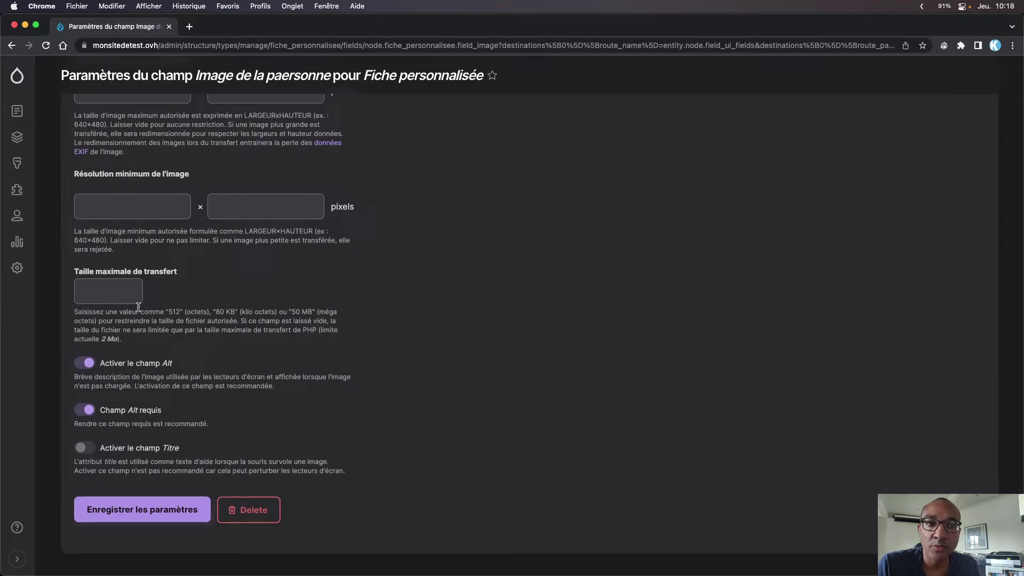
# Set the image field's maximum upload size to "2mo", enable its Titre field without requiring it, and try to save
pyautogui.click(107, 293)
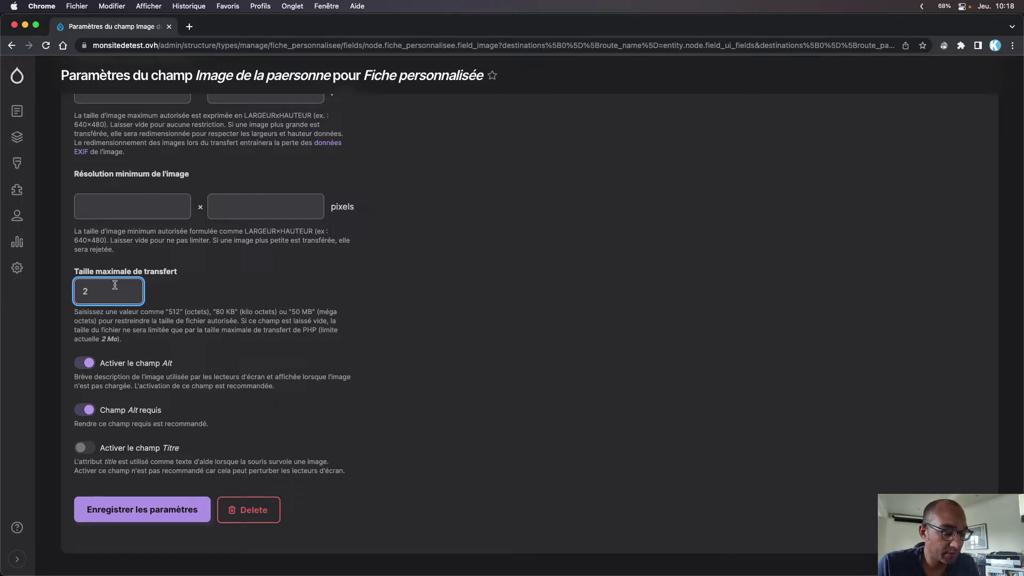
pyautogui.click(436, 448)
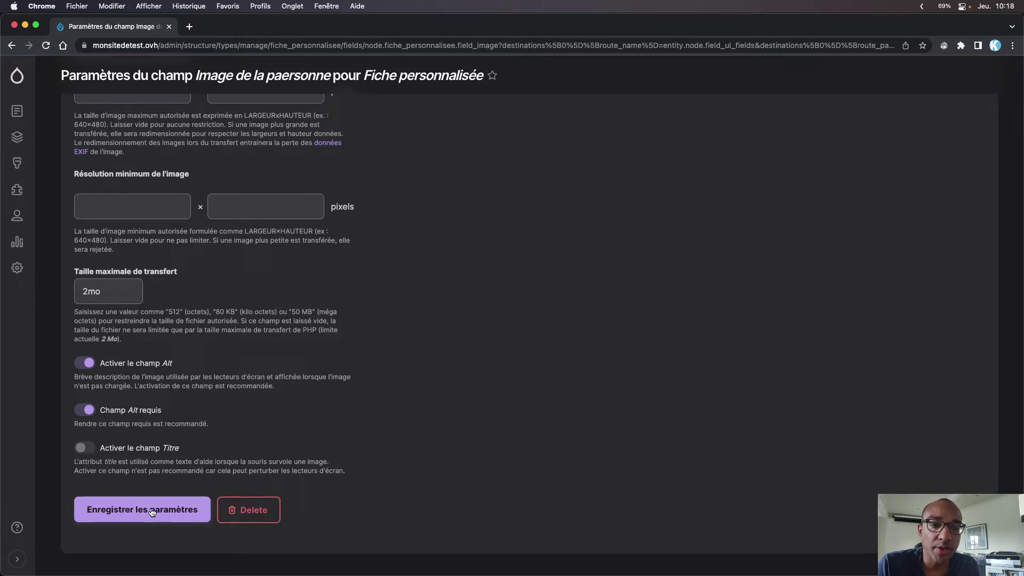
pyautogui.click(90, 448)
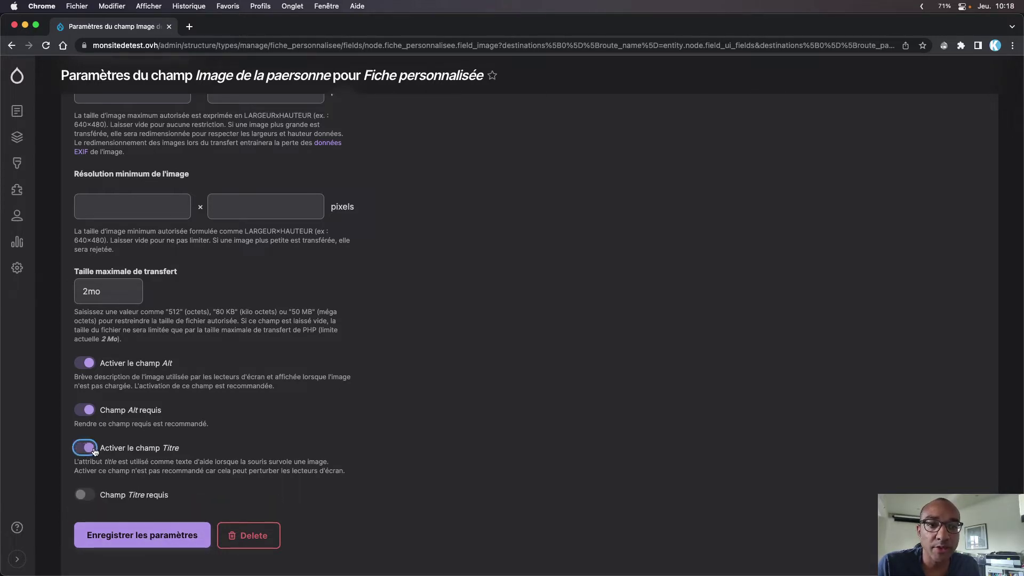
pyautogui.click(91, 496)
pyautogui.click(91, 495)
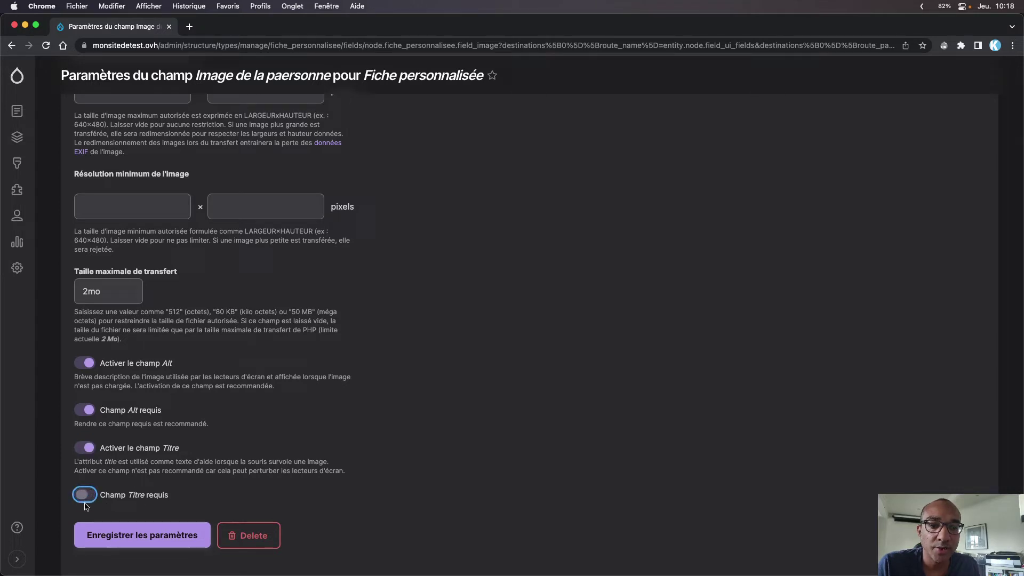
pyautogui.click(141, 537)
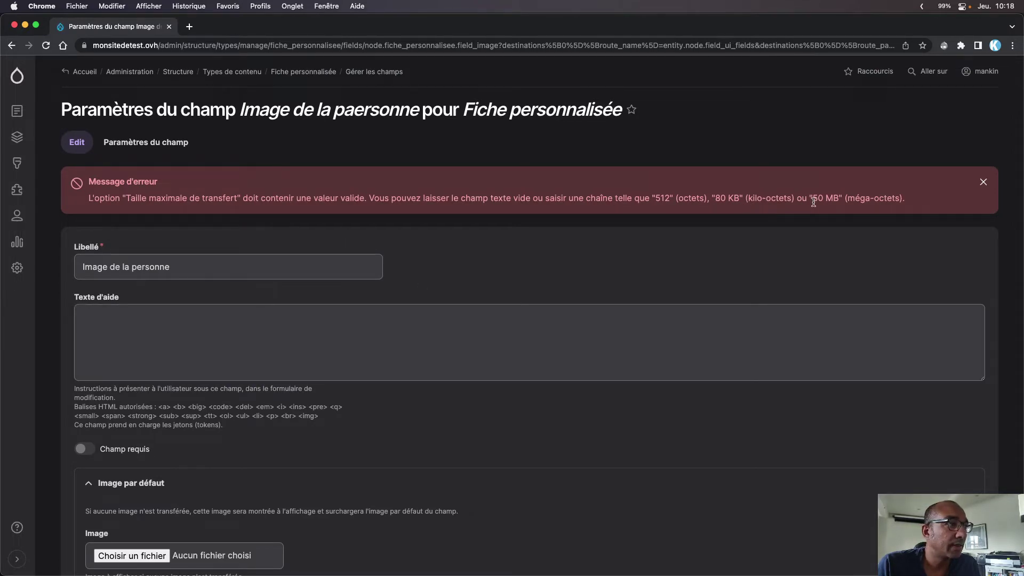
# Change the image field's maximum upload size to "2 MO"
pyautogui.scroll(-6, 373, 322)
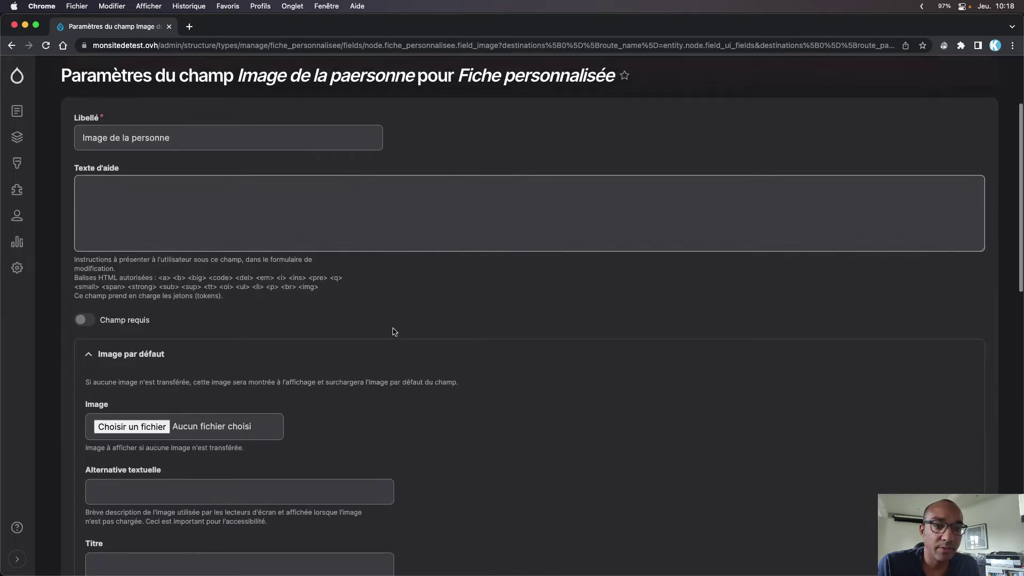
pyautogui.scroll(-5, 341, 357)
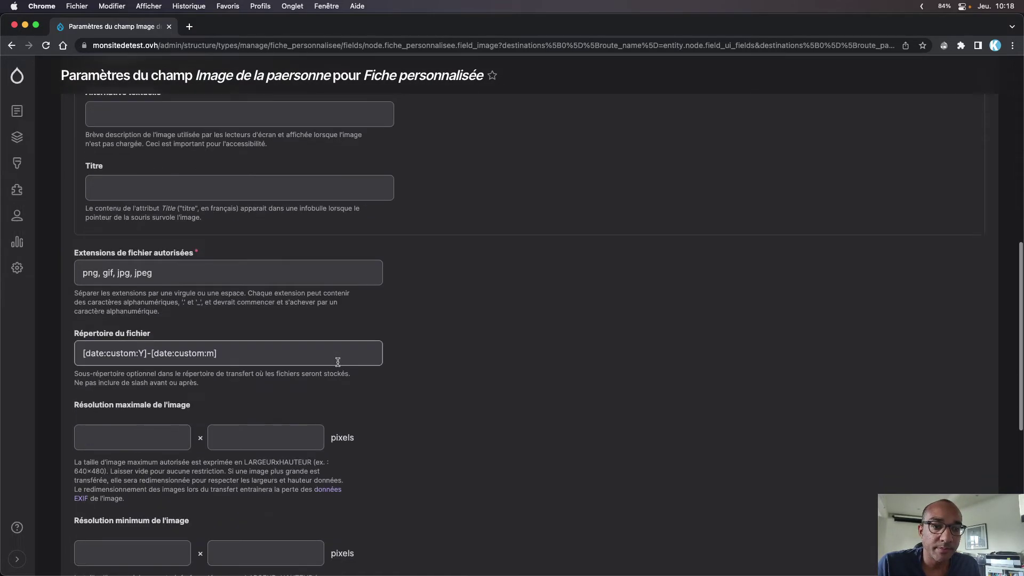
pyautogui.click(88, 536)
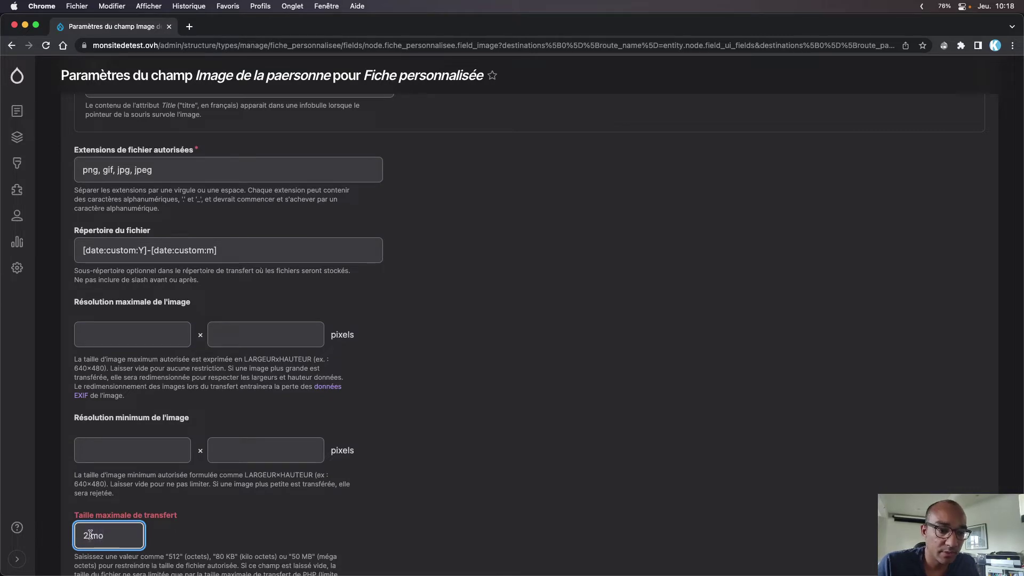
pyautogui.moveTo(103, 536); pyautogui.dragTo(92, 535)
pyautogui.write('MO')
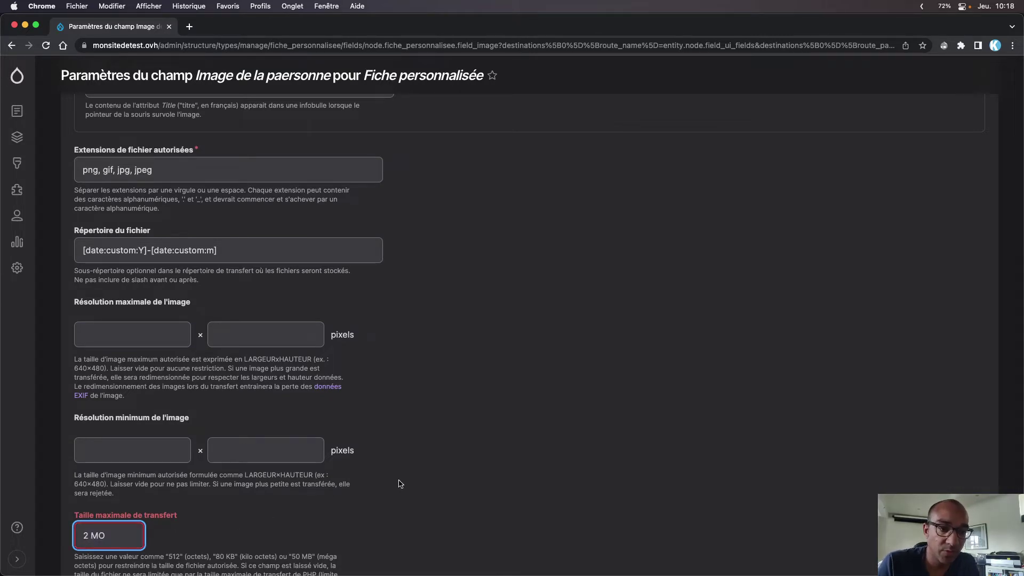
# Try to save the image field's settings, correct its maximum upload size to "2 MB", and save again
pyautogui.scroll(-5, 400, 484)
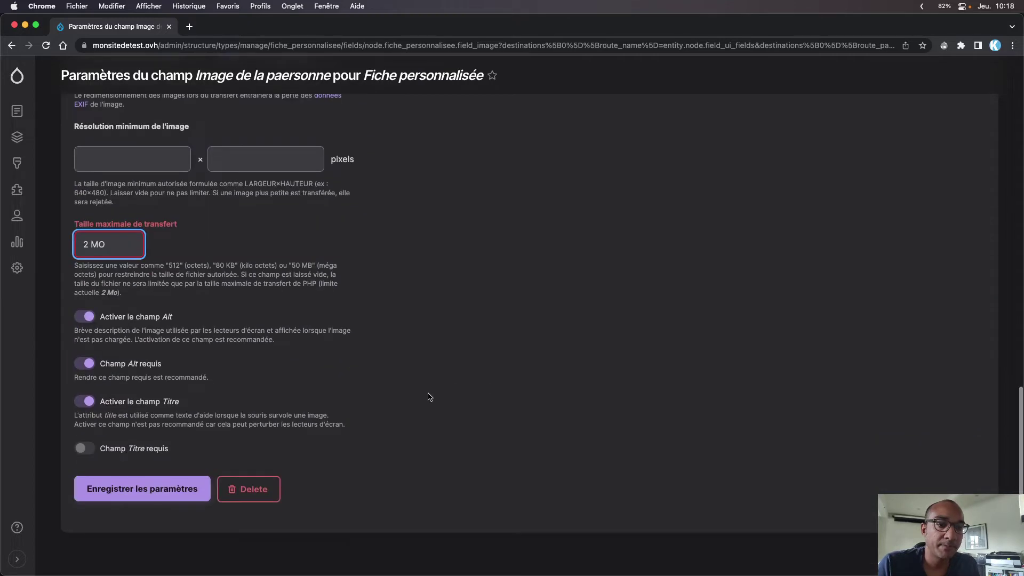
pyautogui.press('Return')
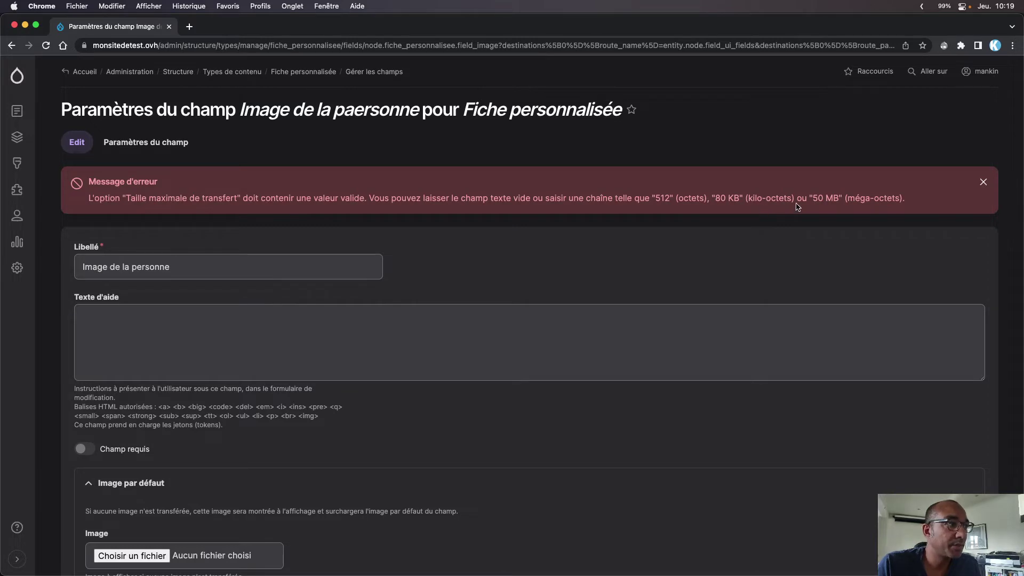
pyautogui.scroll(-15, 482, 329)
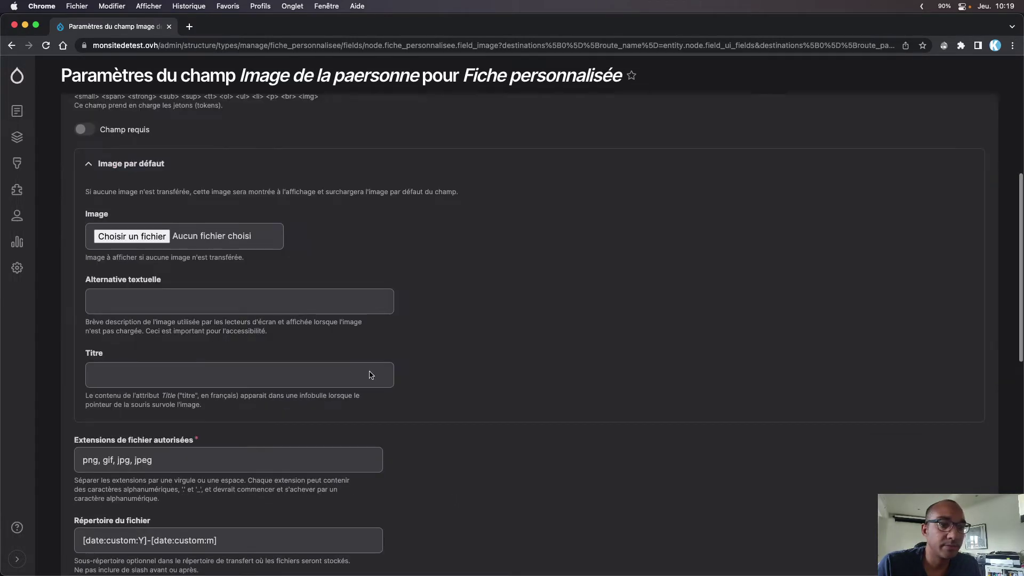
pyautogui.click(109, 271)
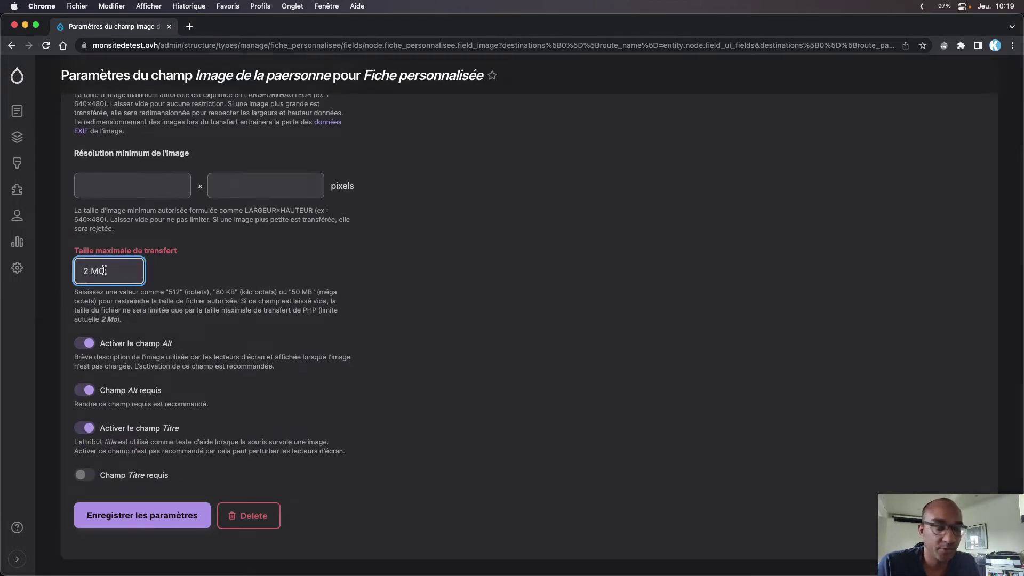
pyautogui.press('BackSpace')
pyautogui.write('B')
pyautogui.click(142, 515)
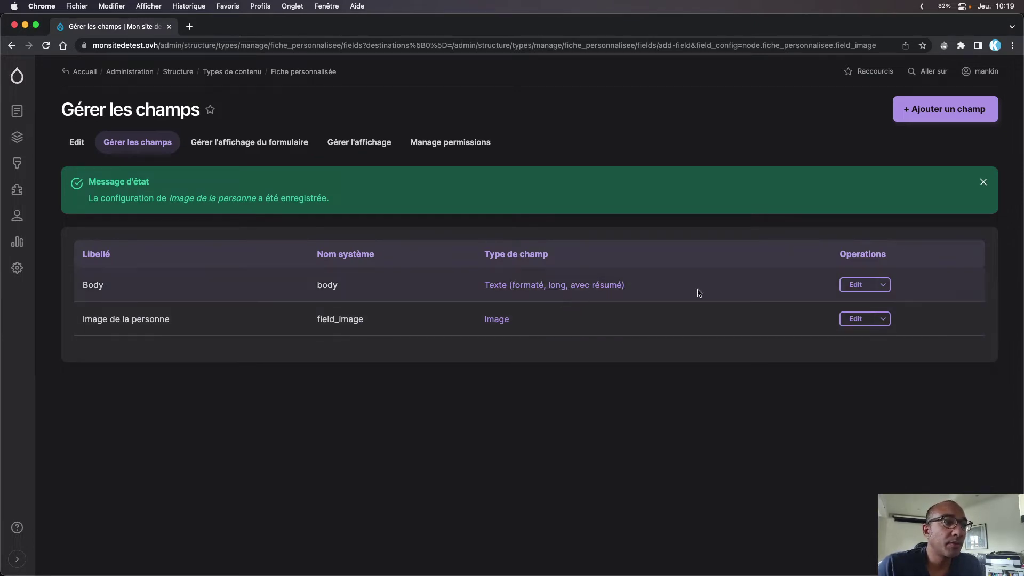
# Open the Body field's settings and change its label to "Description de la personne"
pyautogui.click(856, 285)
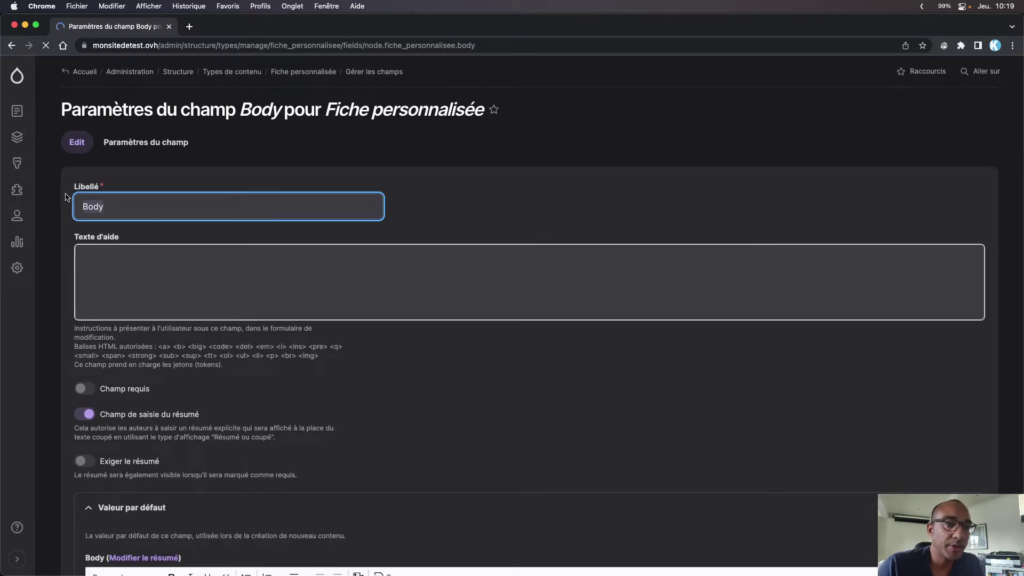
pyautogui.write('Description')
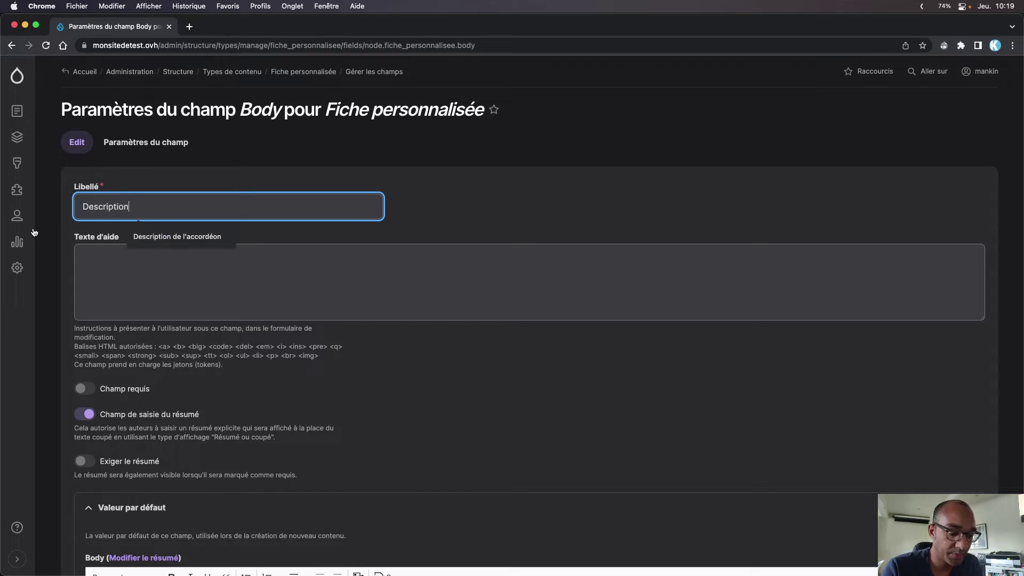
pyautogui.moveTo(17, 241)
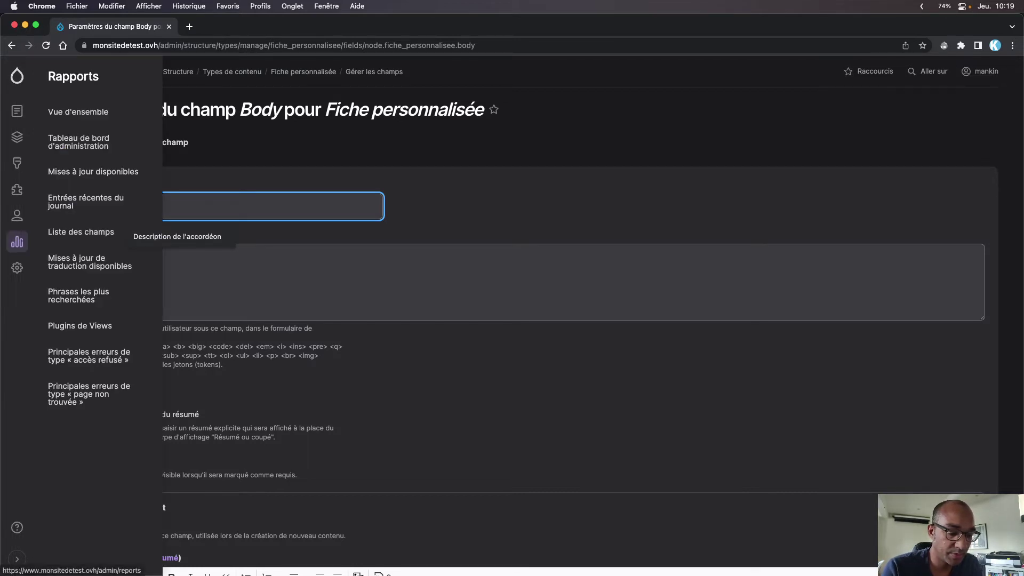
pyautogui.write('nne')
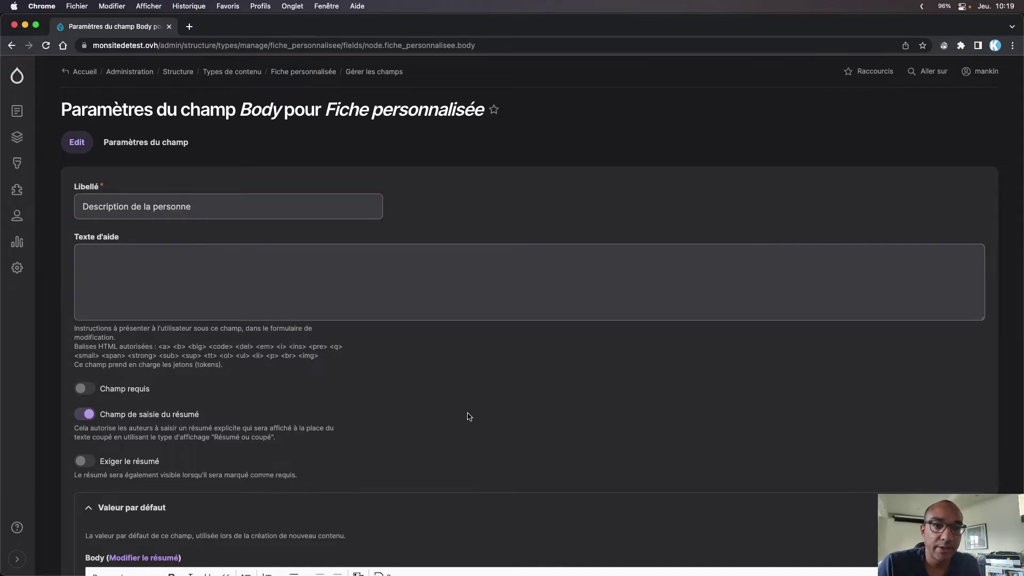
# Try out the required-summary option, leaving it off, and reveal the summary input in the field's default value section
pyautogui.scroll(-5, 468, 414)
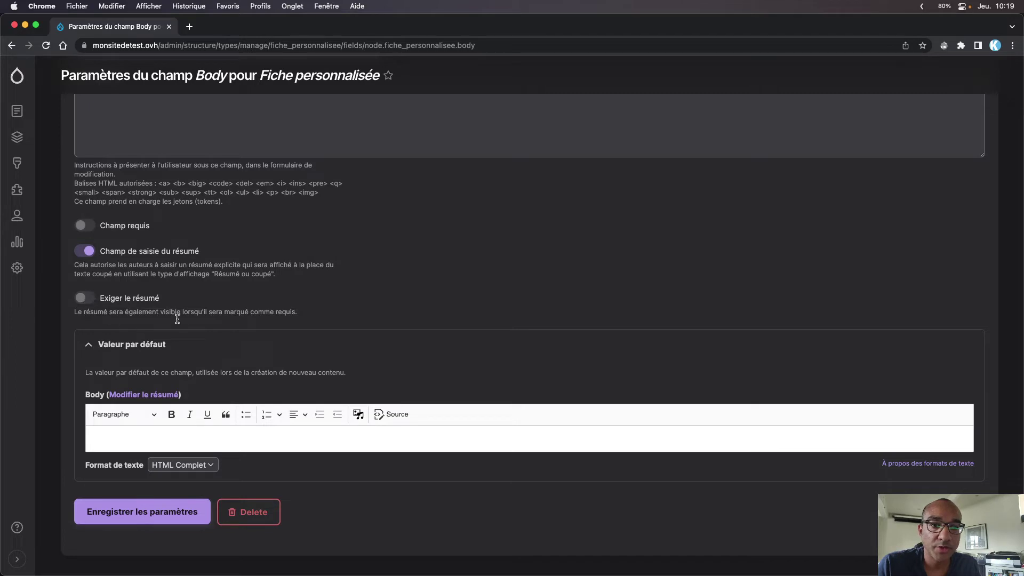
pyautogui.click(91, 302)
pyautogui.click(92, 302)
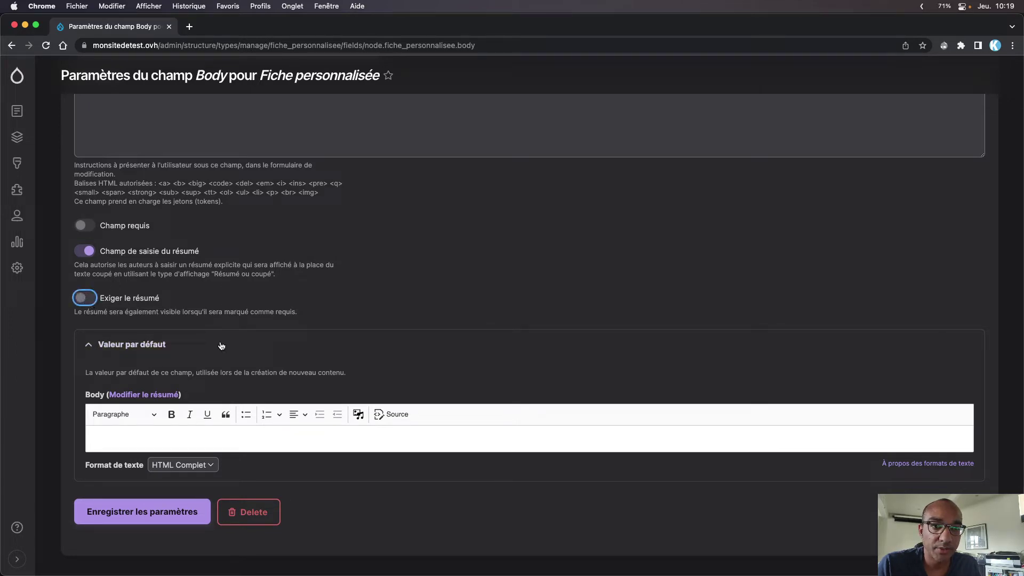
pyautogui.click(283, 439)
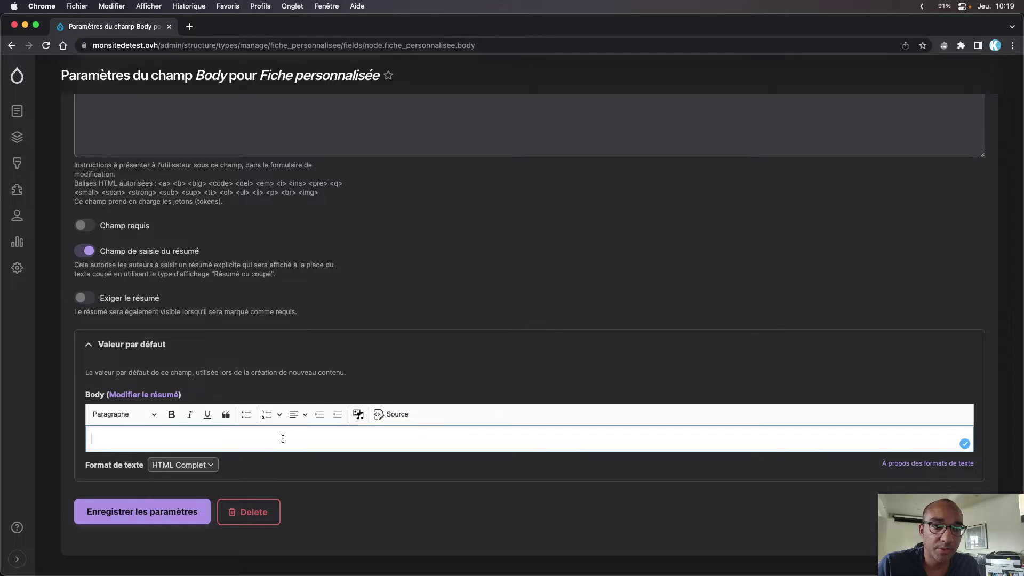
pyautogui.click(133, 395)
pyautogui.click(133, 422)
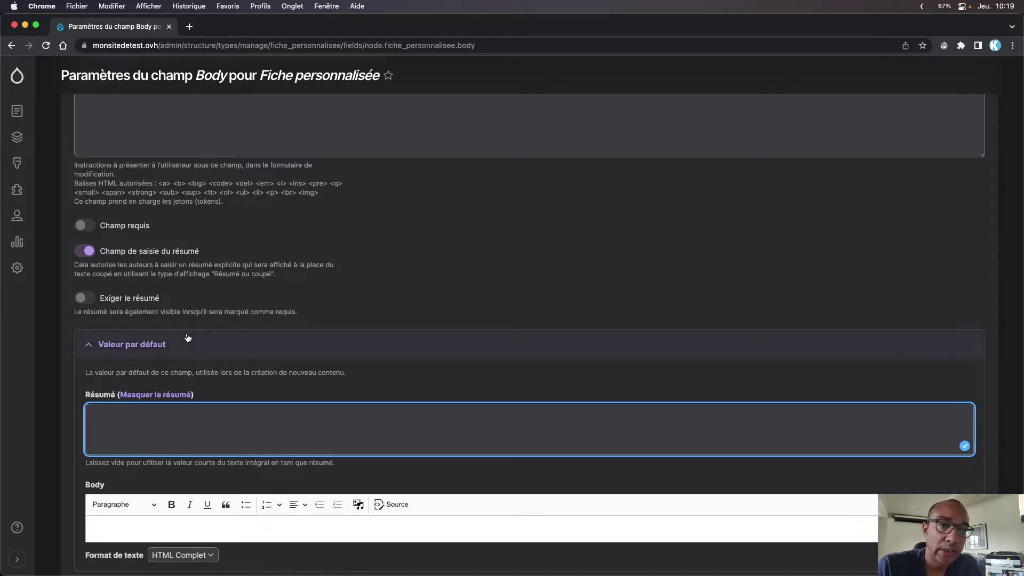
# Review the default value's text formats, keep HTML Complet, and save the description field's settings
pyautogui.scroll(-3, 229, 355)
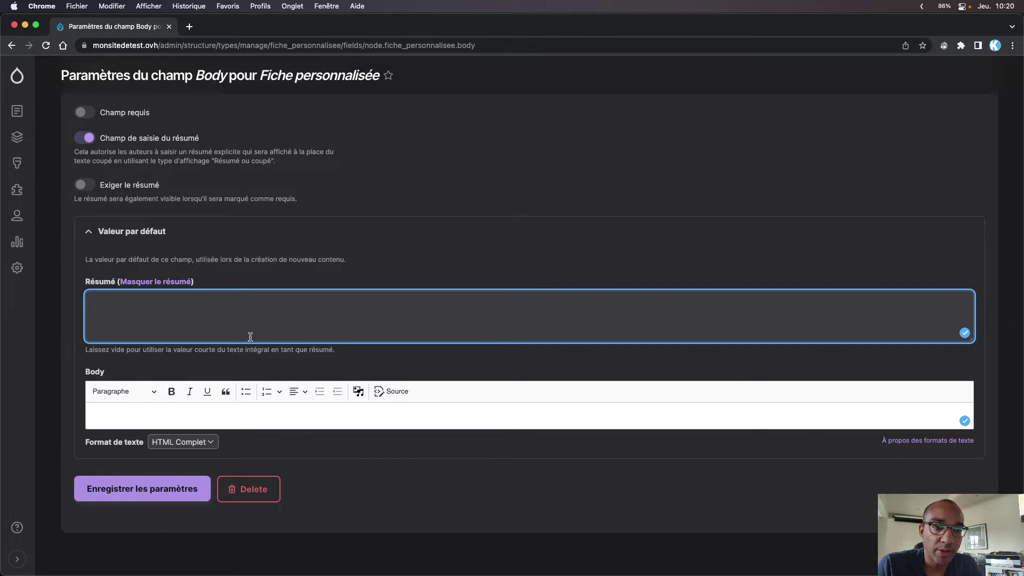
pyautogui.scroll(5, 306, 251)
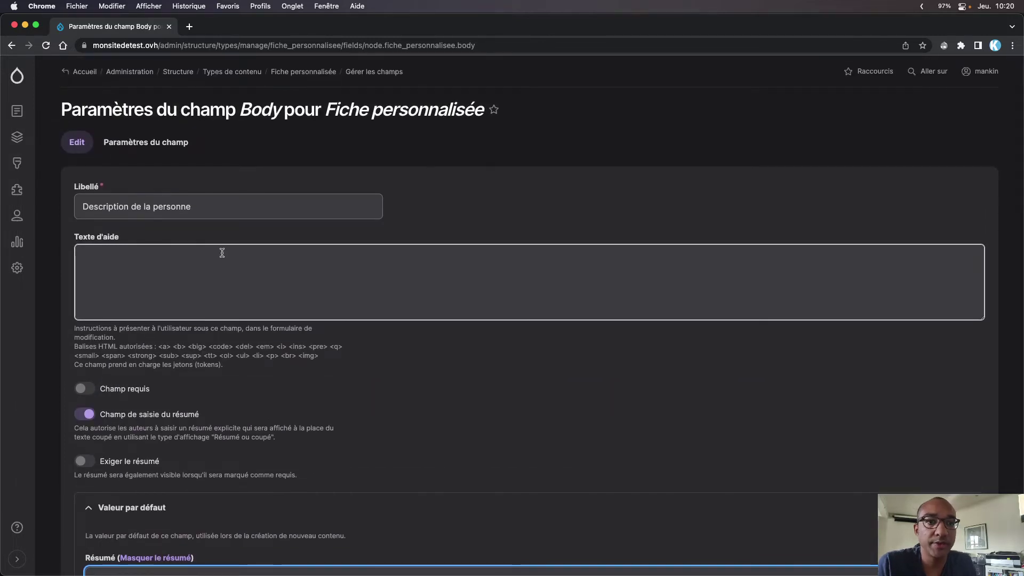
pyautogui.scroll(-5, 221, 252)
pyautogui.click(179, 443)
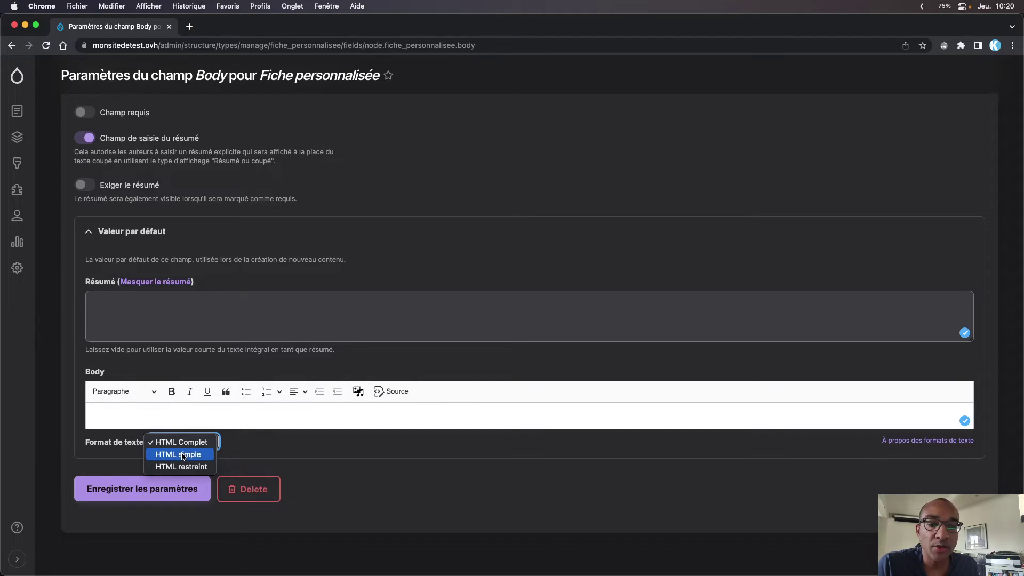
pyautogui.click(359, 473)
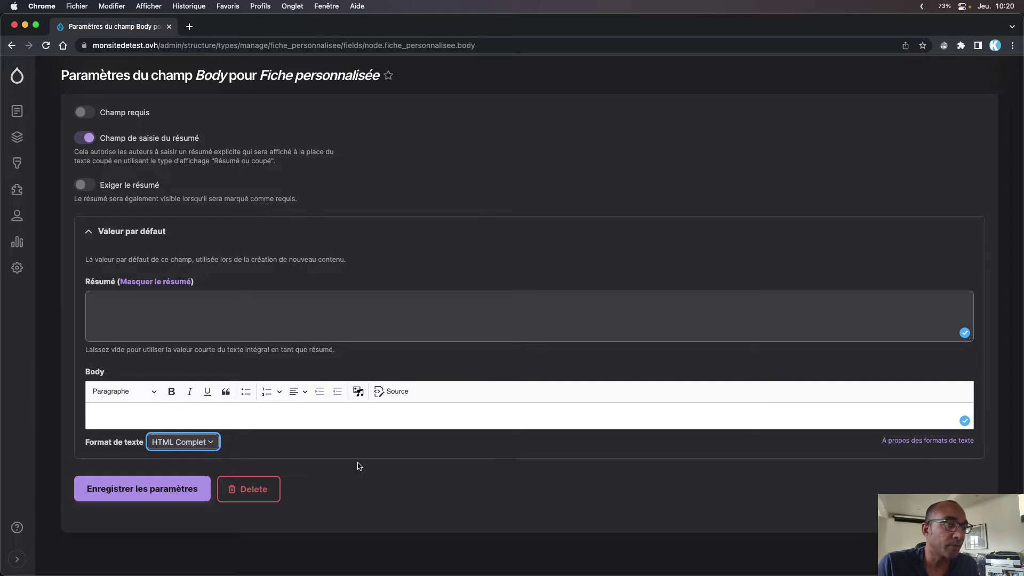
pyautogui.click(130, 493)
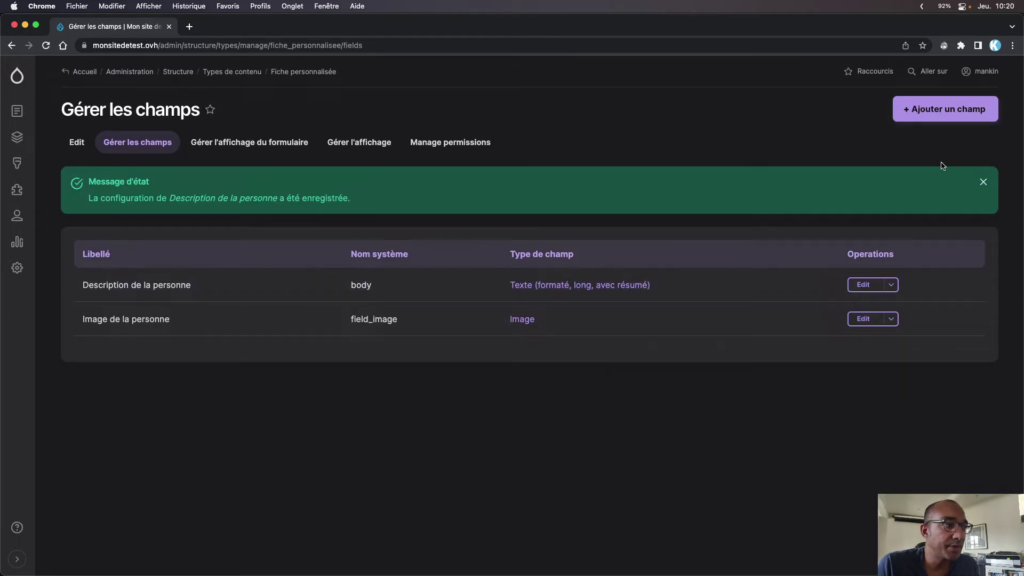
# Start adding a field, check the reusable existing fields, and choose Liste (texte) as the new field's type
pyautogui.click(948, 111)
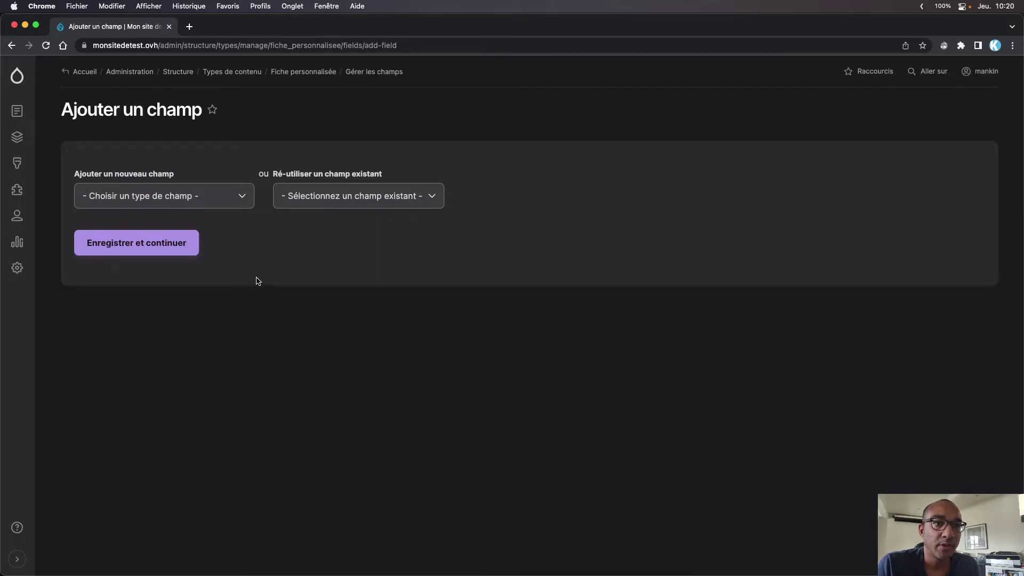
pyautogui.click(316, 195)
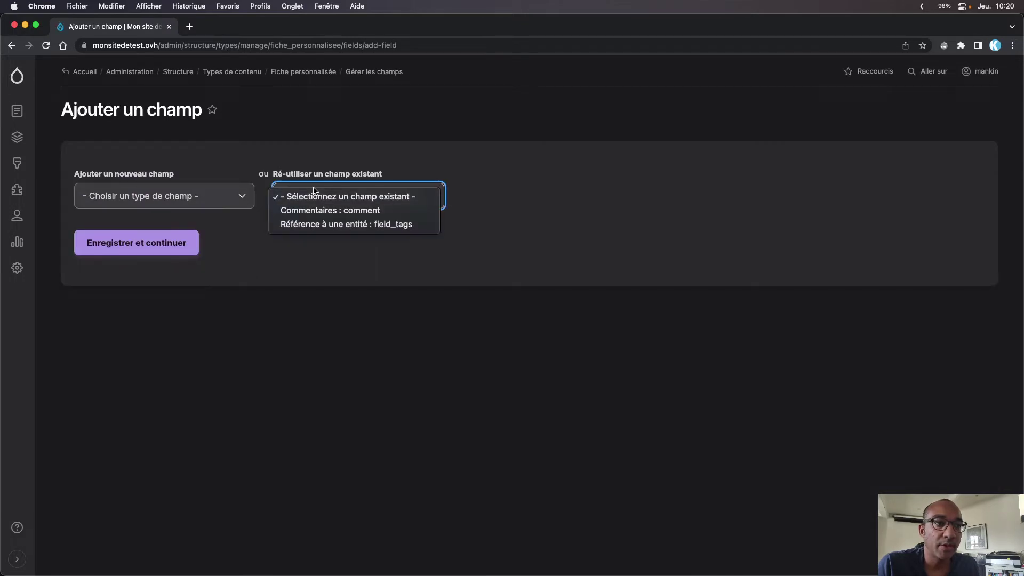
pyautogui.click(300, 282)
pyautogui.click(155, 196)
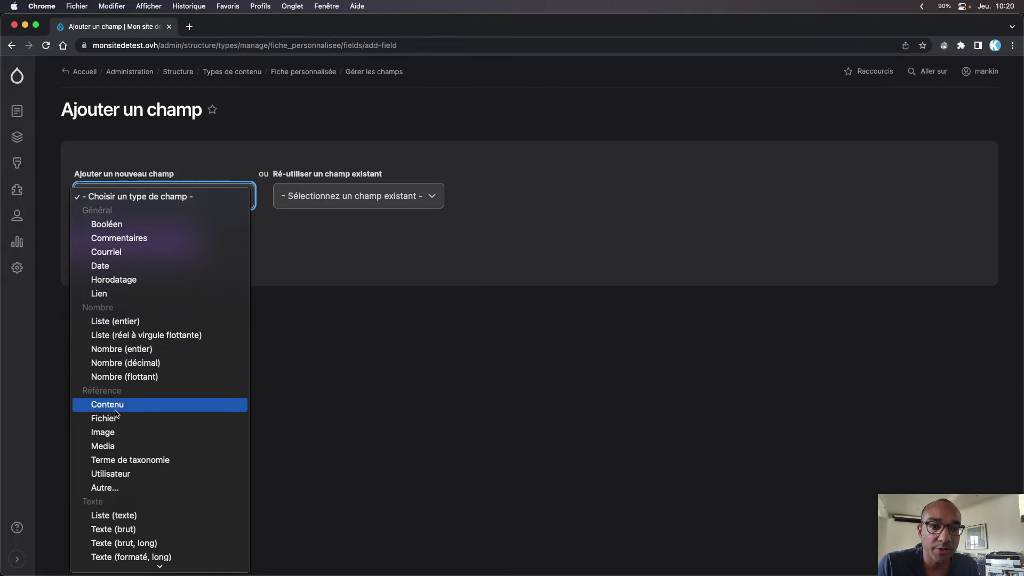
pyautogui.scroll(-1, 134, 439)
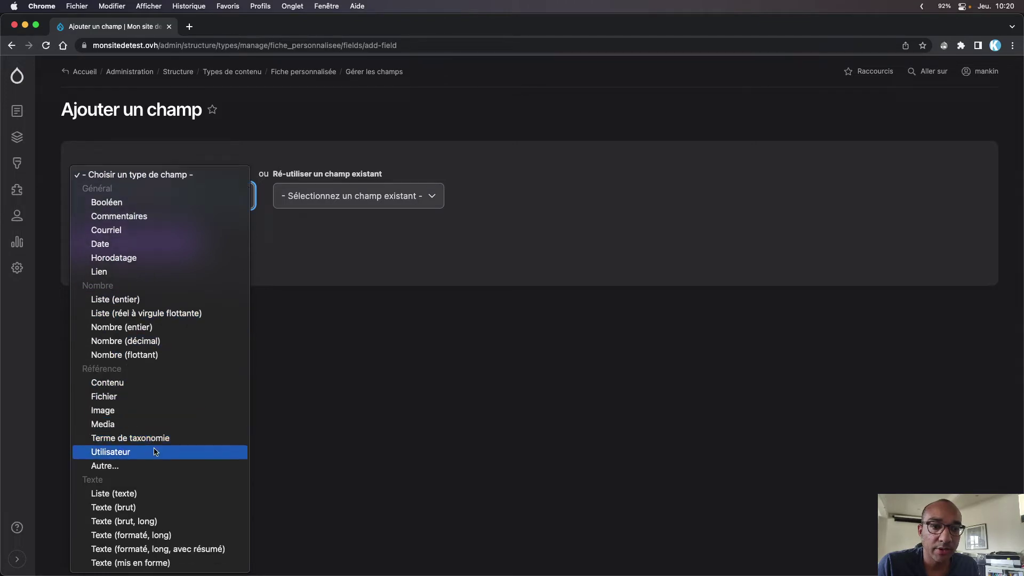
pyautogui.click(137, 495)
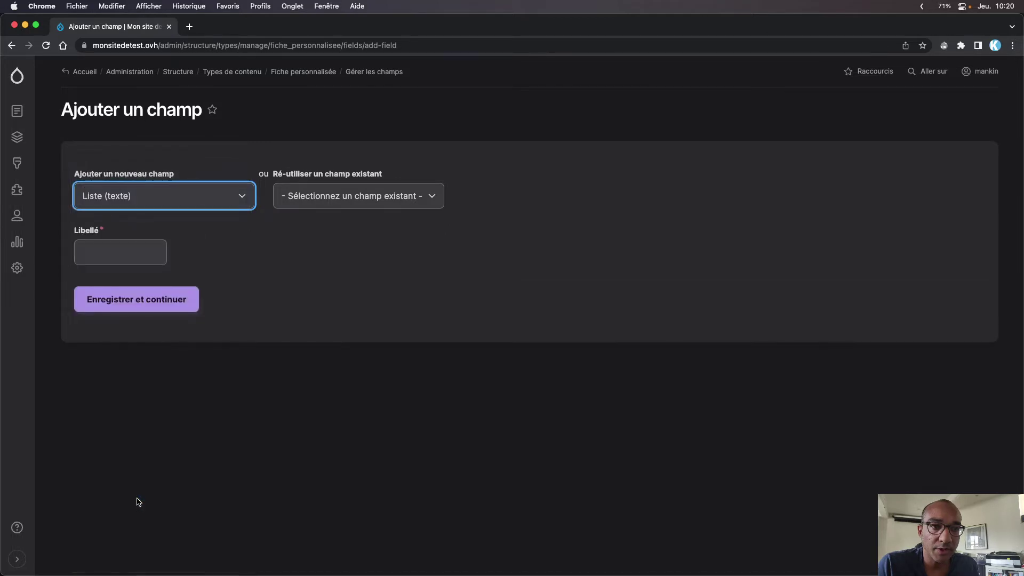
# Label the new list field "Âge", with the circumflex on the capital A, and continue to its storage settings
pyautogui.click(100, 242)
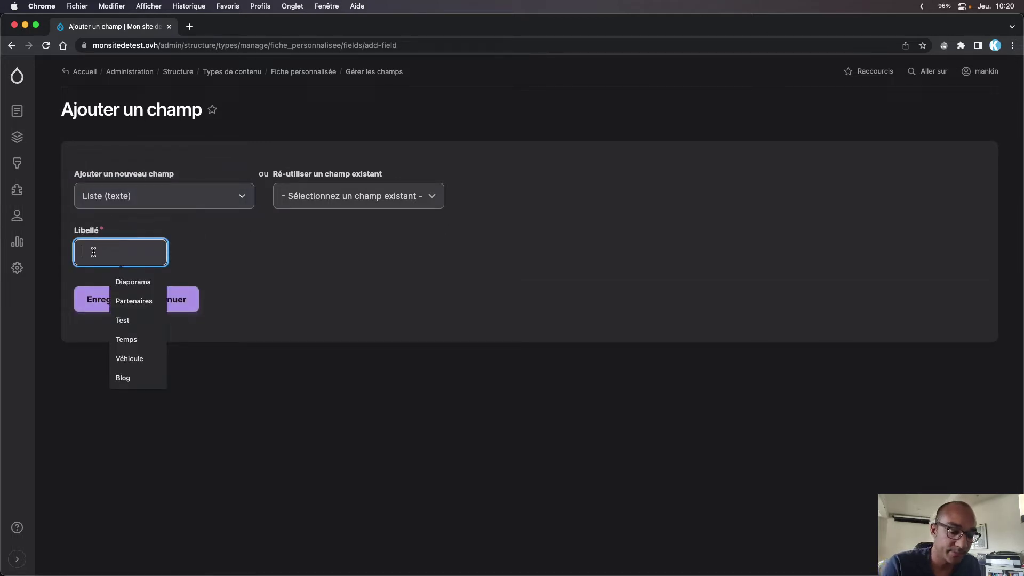
pyautogui.write('Age')
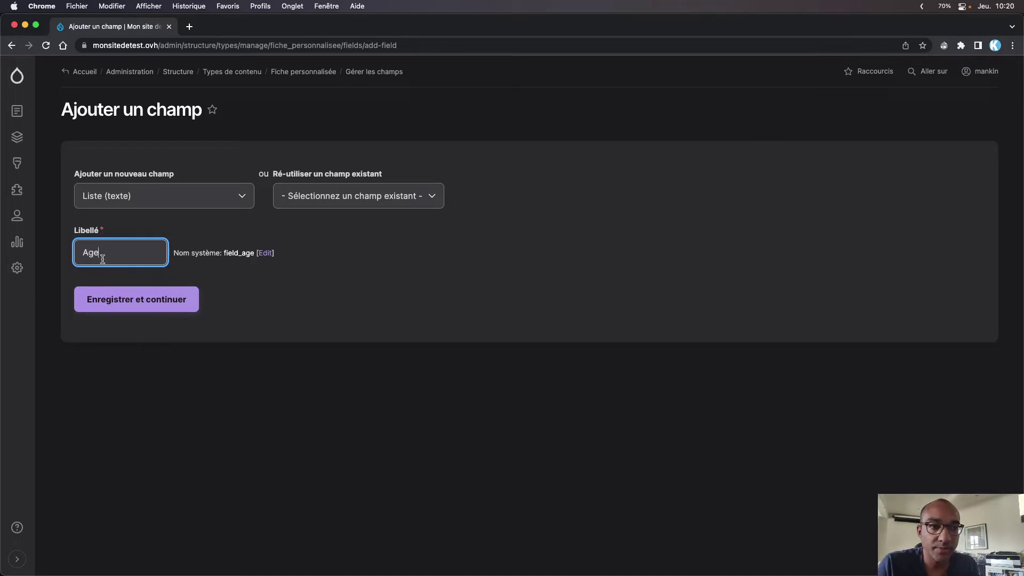
pyautogui.click(84, 252)
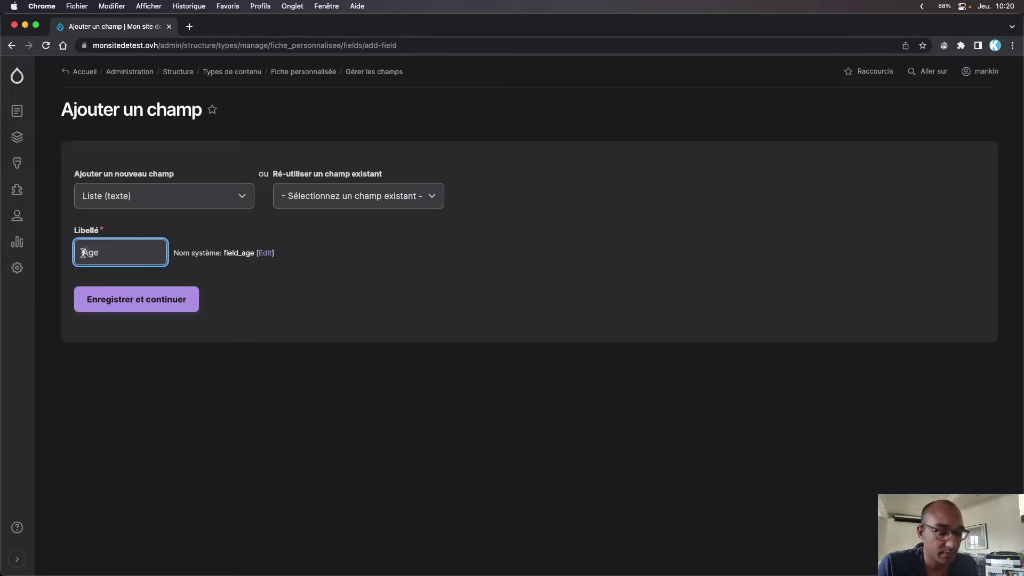
pyautogui.press('BackSpace')
pyautogui.write('^')
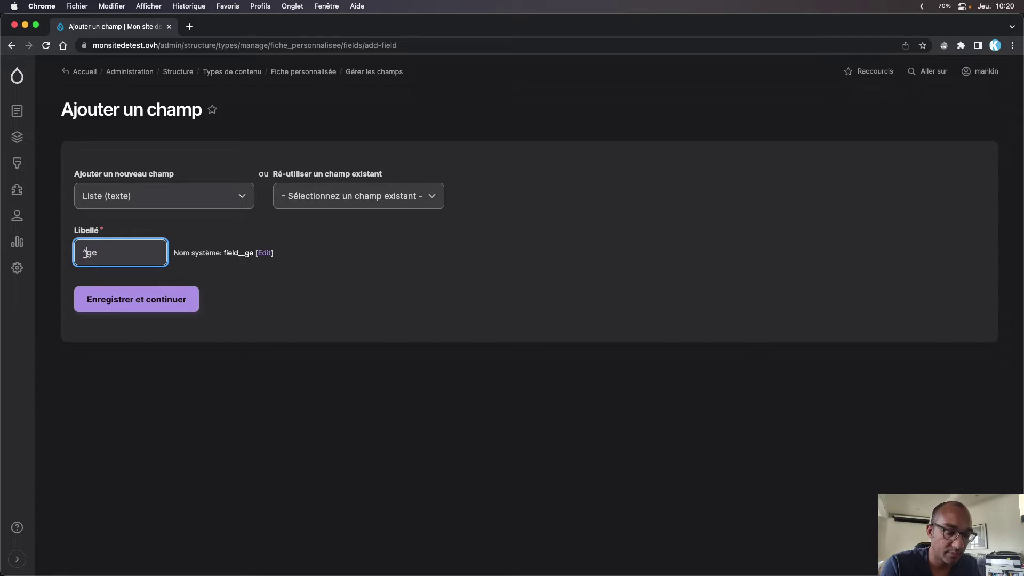
pyautogui.write('A')
pyautogui.click(138, 297)
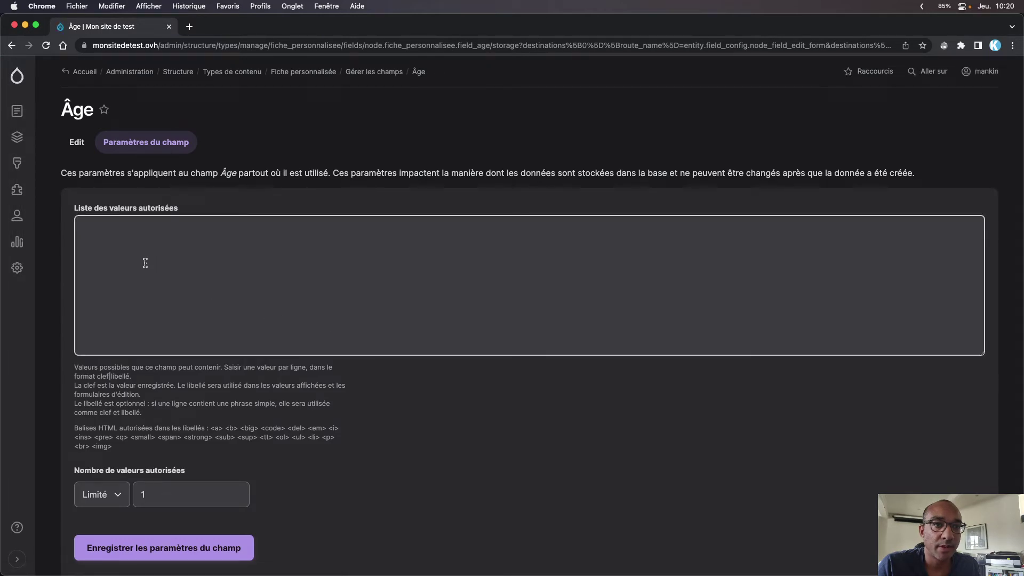
# Save the Âge field's storage settings with an empty allowed values list and a limit of 1 value
pyautogui.scroll(-2, 329, 361)
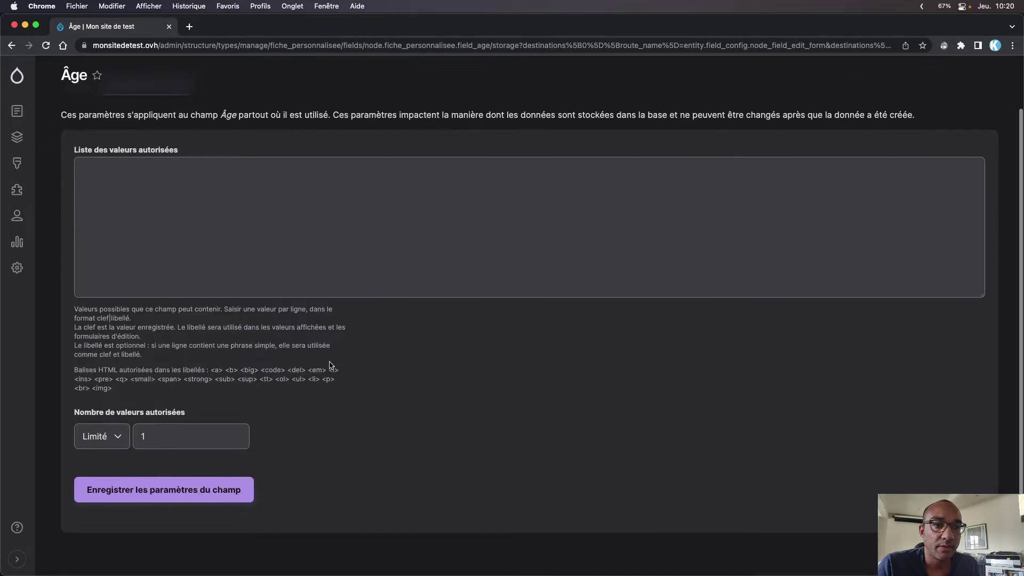
pyautogui.click(115, 180)
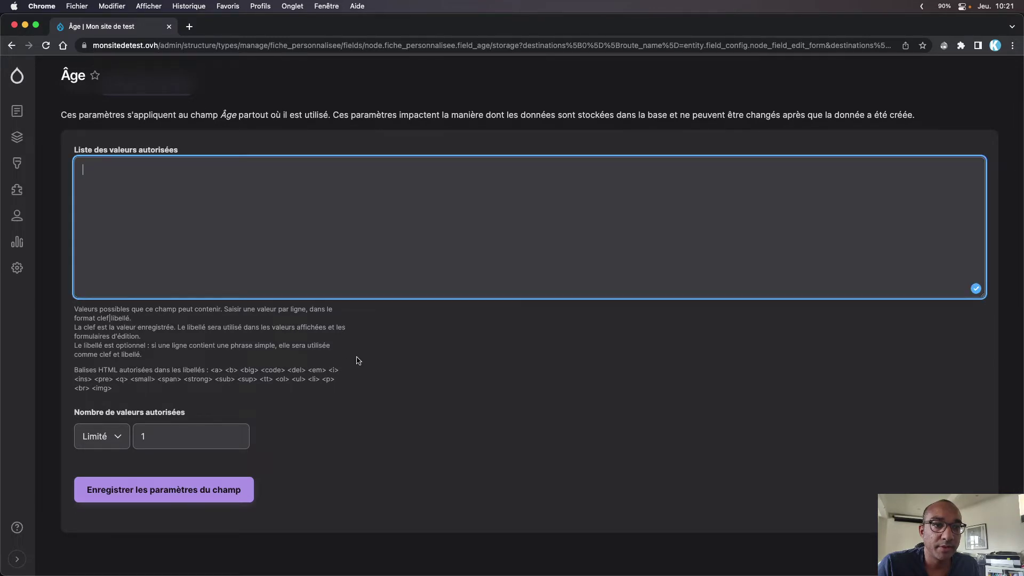
pyautogui.click(368, 440)
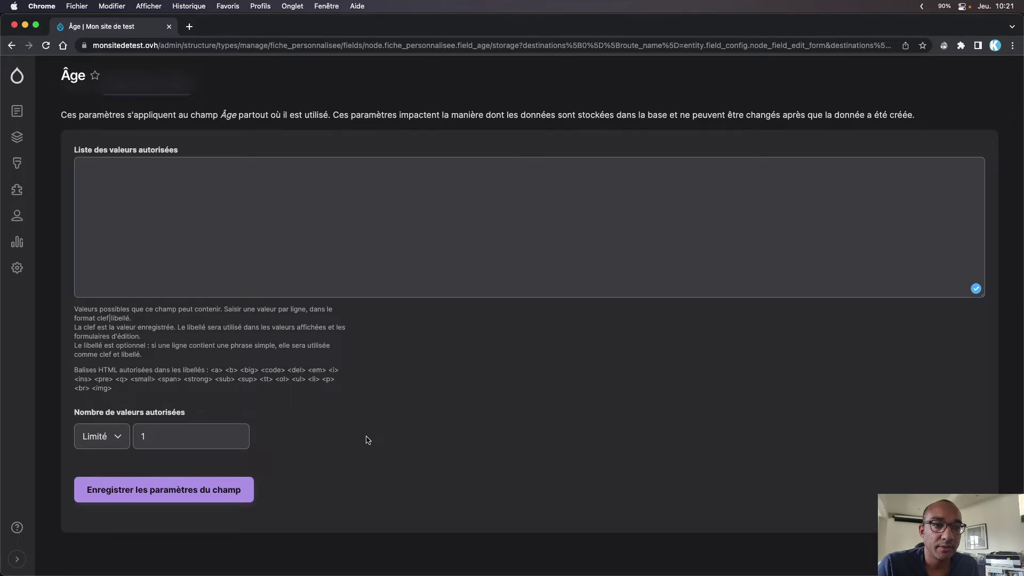
pyautogui.click(155, 492)
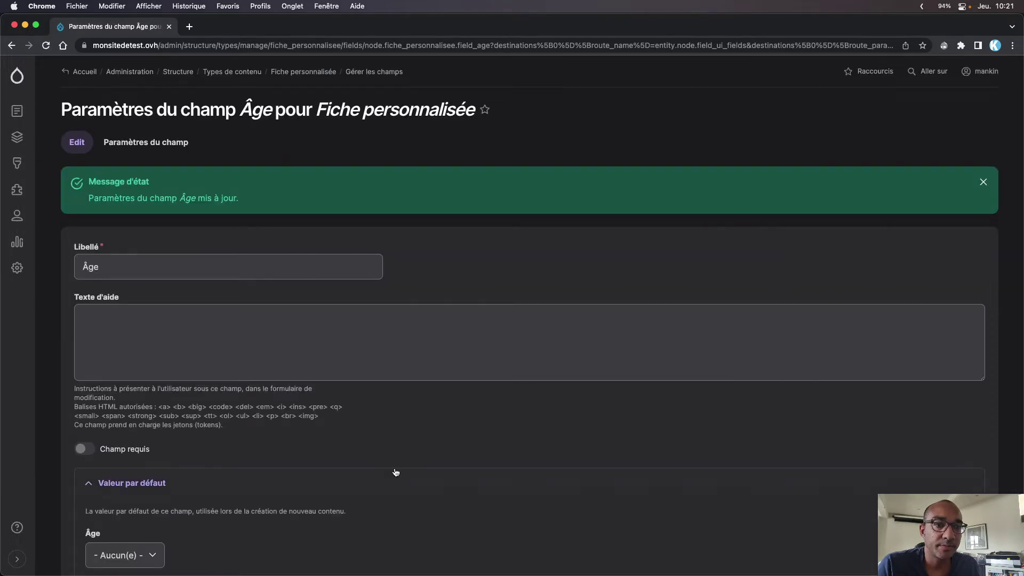
# Keep "- Aucun(e) -" as the Âge field's default value and save its settings
pyautogui.scroll(-3, 393, 473)
pyautogui.click(150, 439)
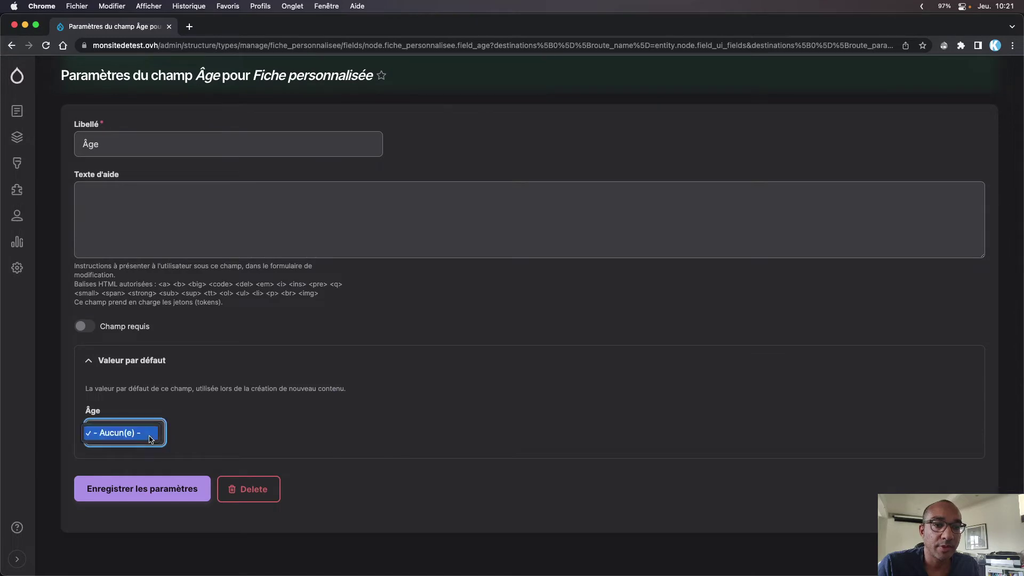
pyautogui.click(152, 436)
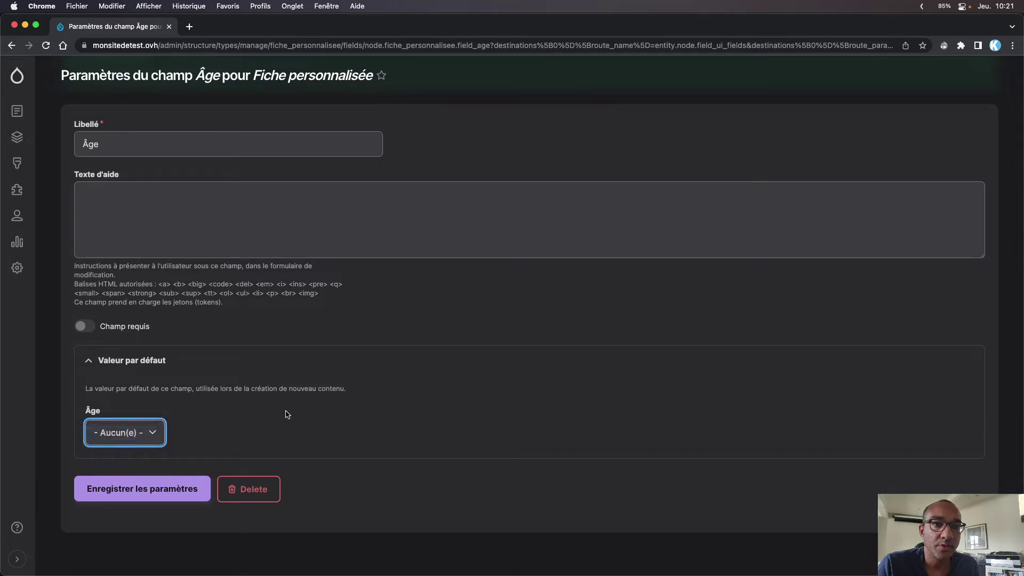
pyautogui.click(143, 488)
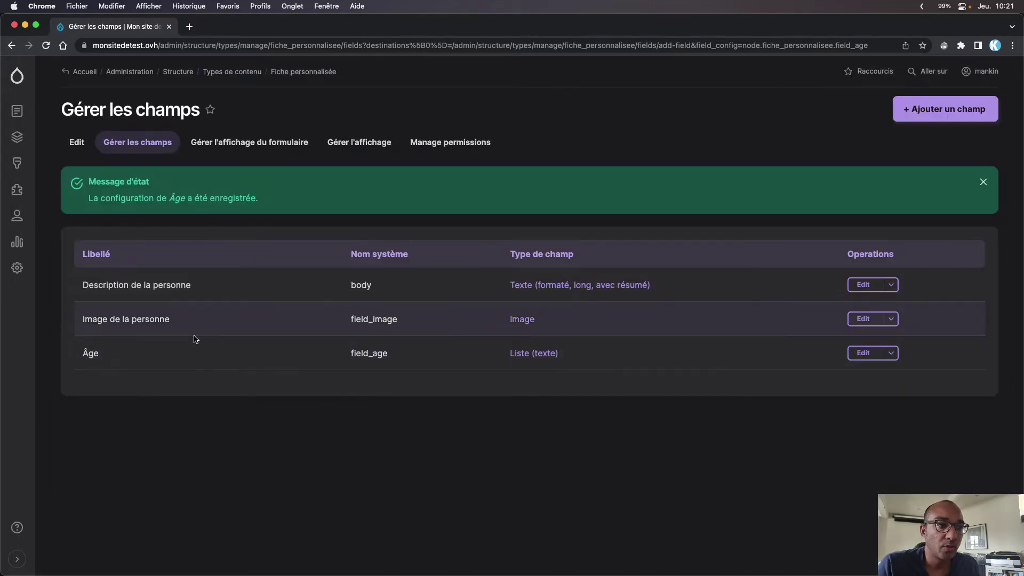
# Enter the ranges 10-20, 21-30, 31-40, 41-50 and 50+ on separate lines as the Âge field's help text and save its settings
pyautogui.click(863, 352)
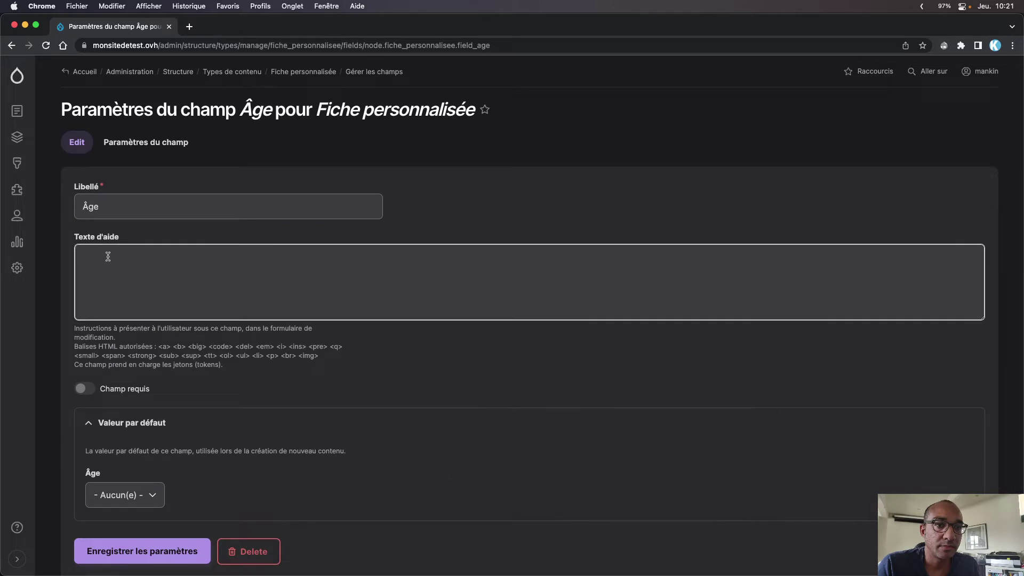
pyautogui.click(100, 256)
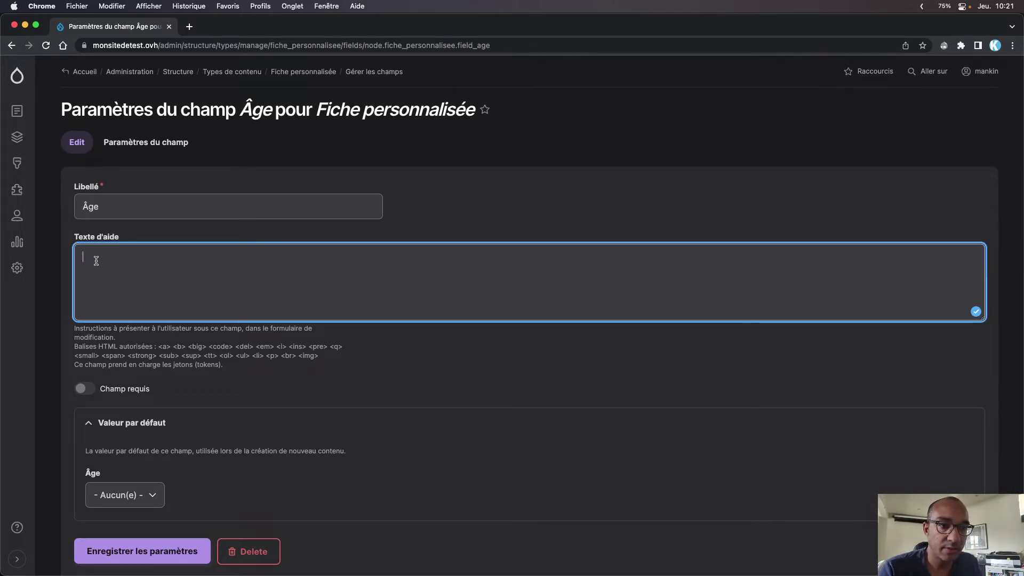
pyautogui.write('12')
pyautogui.write('0')
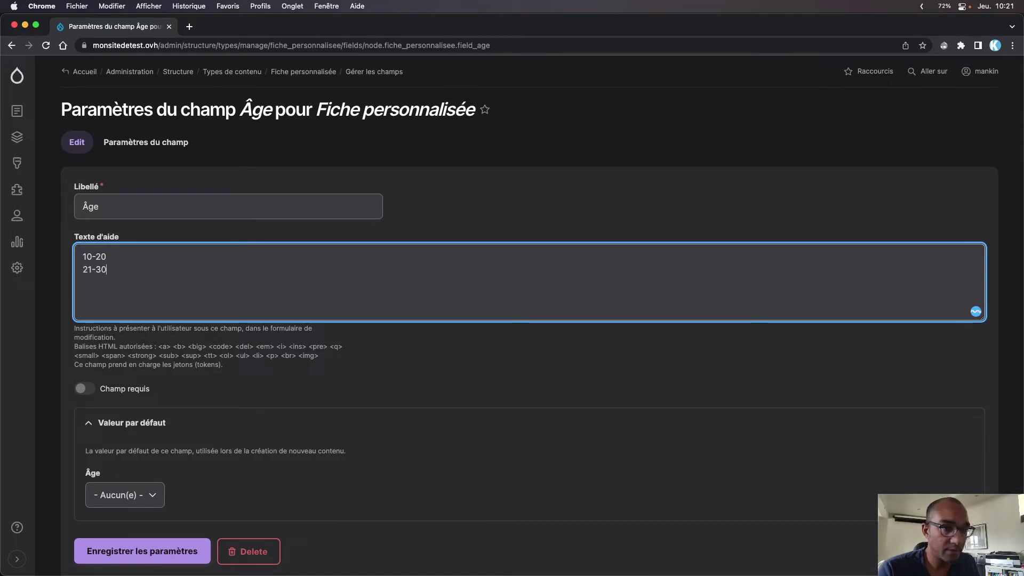
pyautogui.press('Return')
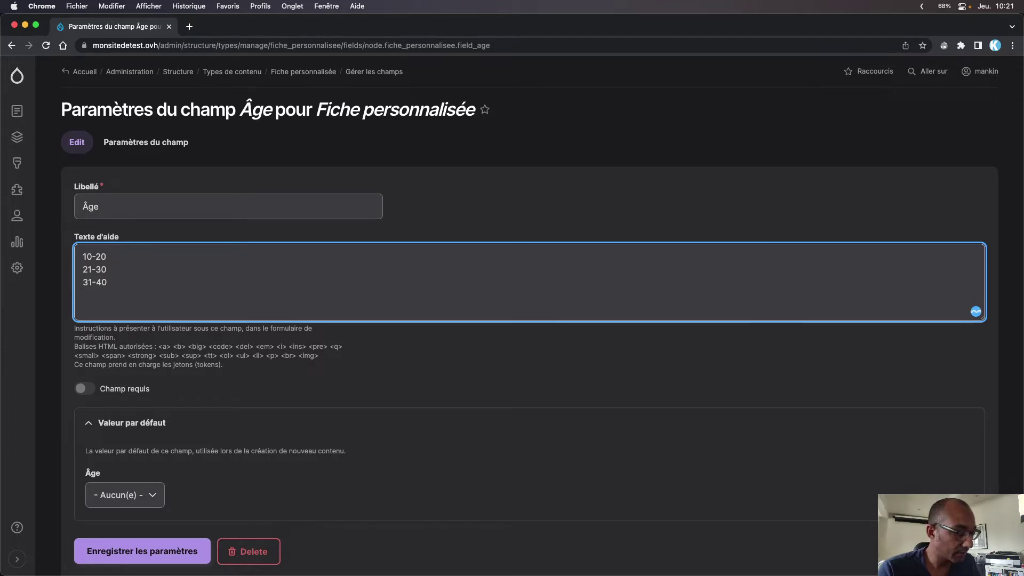
pyautogui.write('1-')
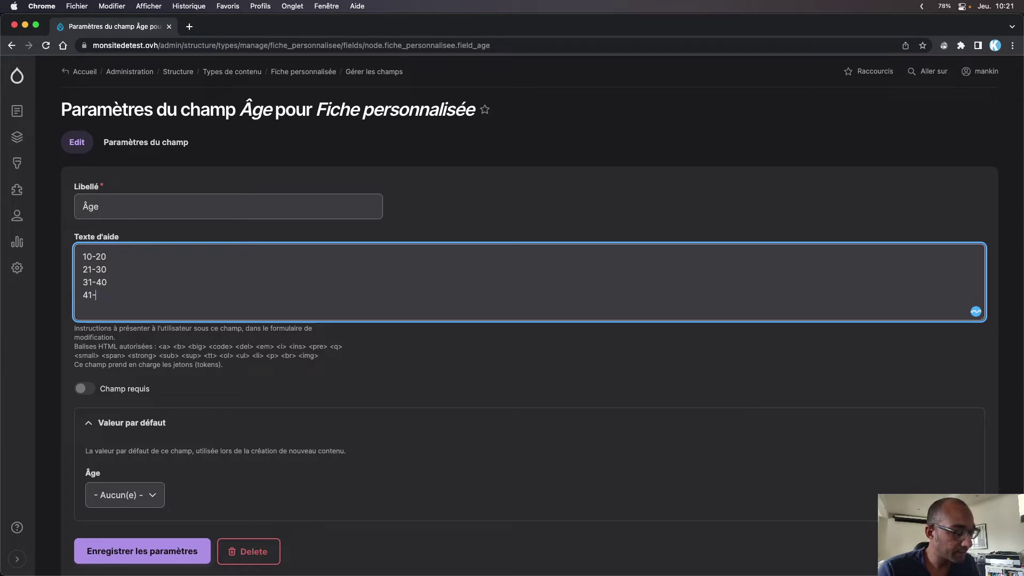
pyautogui.write('50')
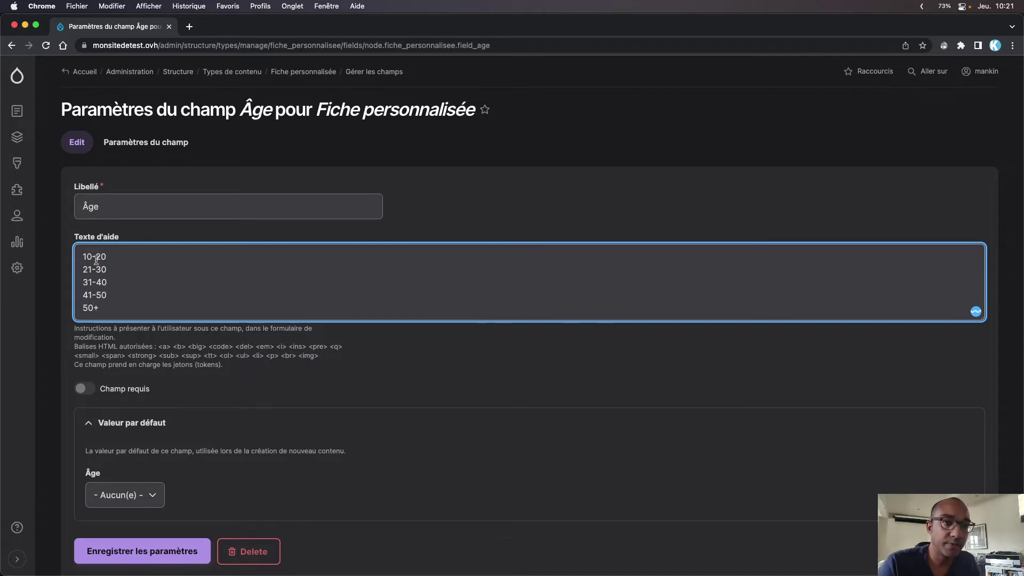
pyautogui.click(137, 556)
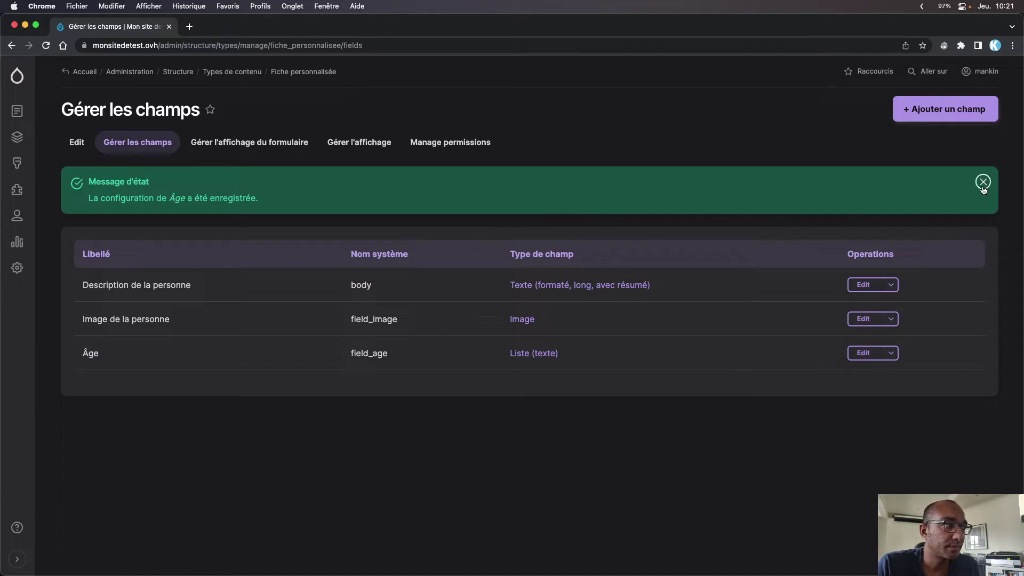
pyautogui.click(983, 183)
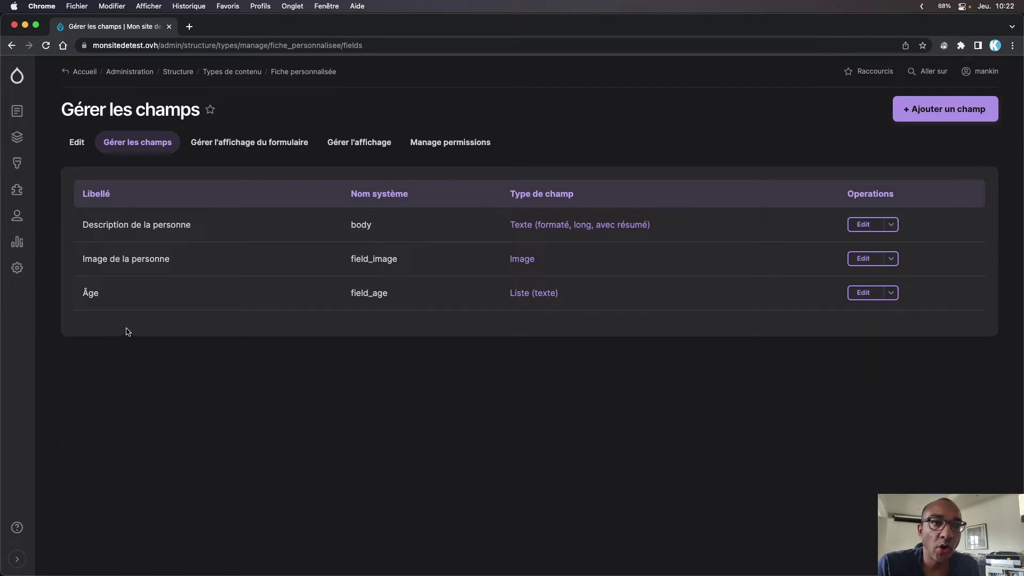
# Start adding another field to the content type and choose Lien as the new field's type
pyautogui.click(945, 109)
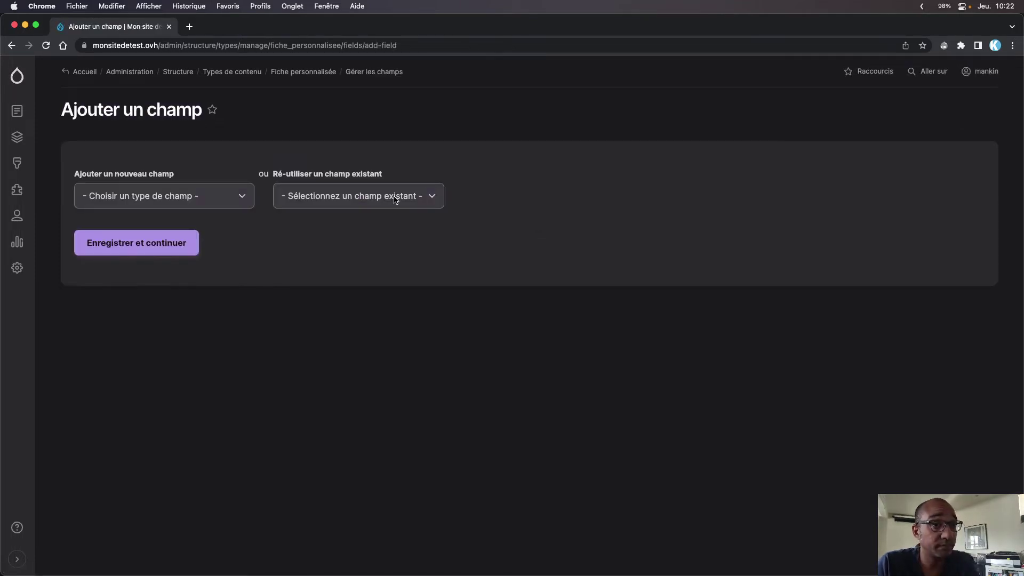
pyautogui.click(166, 196)
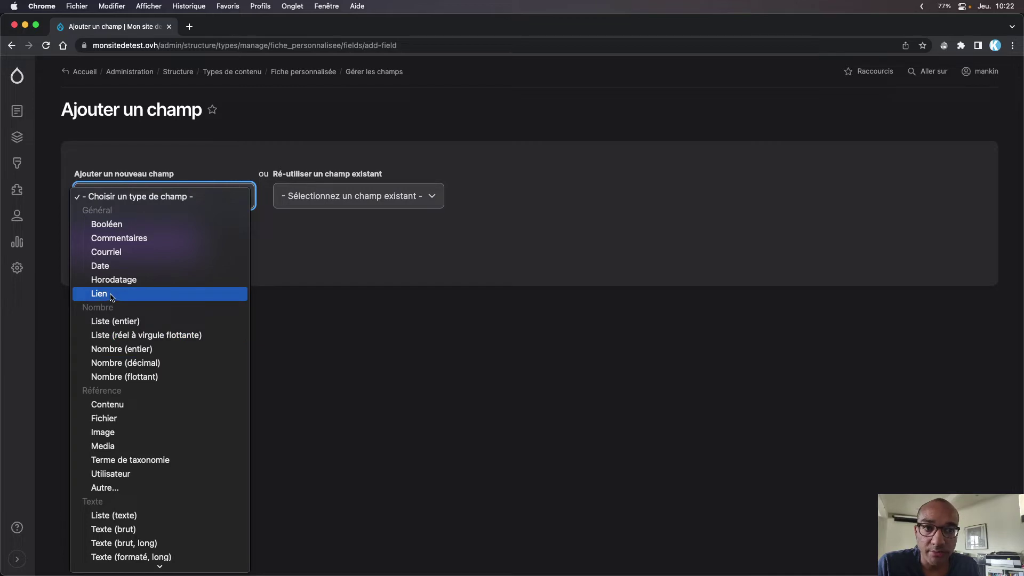
pyautogui.scroll(-2, 130, 384)
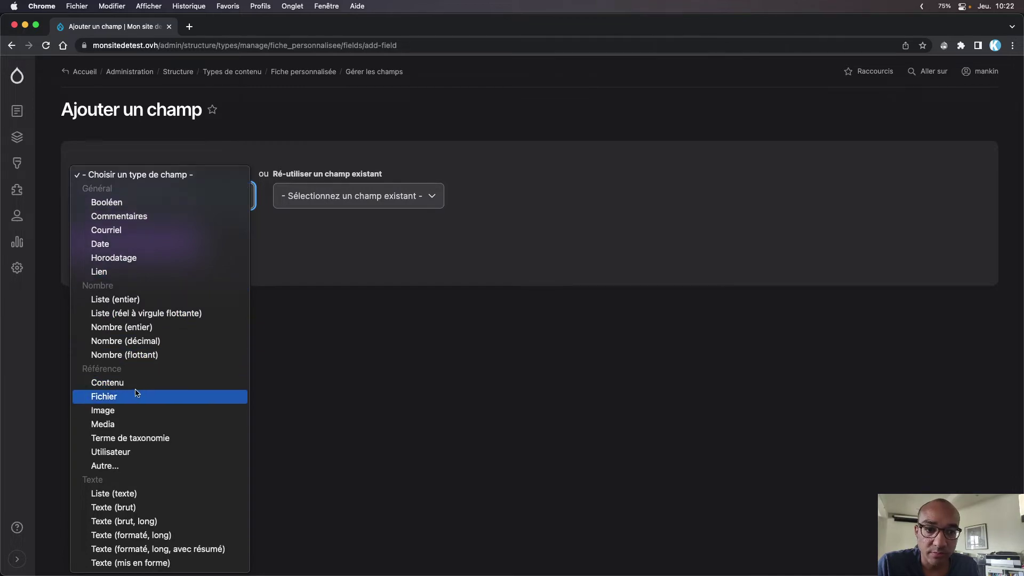
pyautogui.click(129, 272)
# Label the link field "Lien sur le site de la personnne" and save its storage settings with a limit of 1 value
pyautogui.click(85, 256)
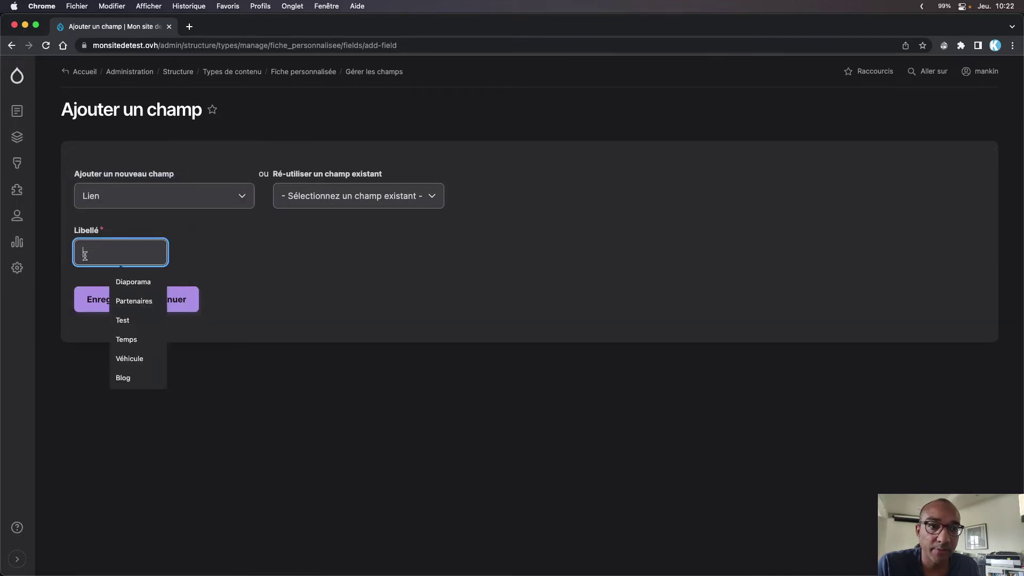
pyautogui.write('L')
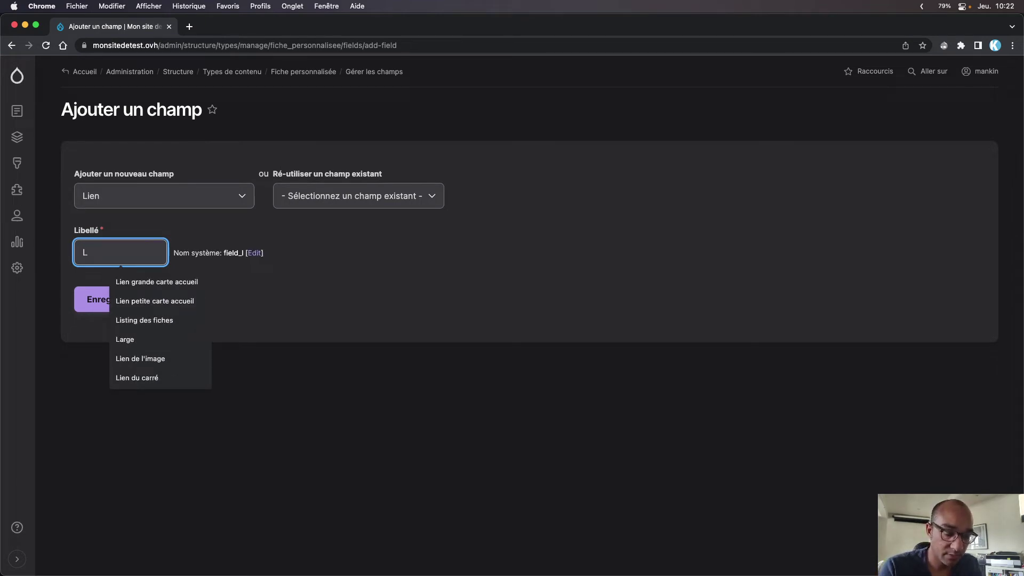
pyautogui.write('ien su')
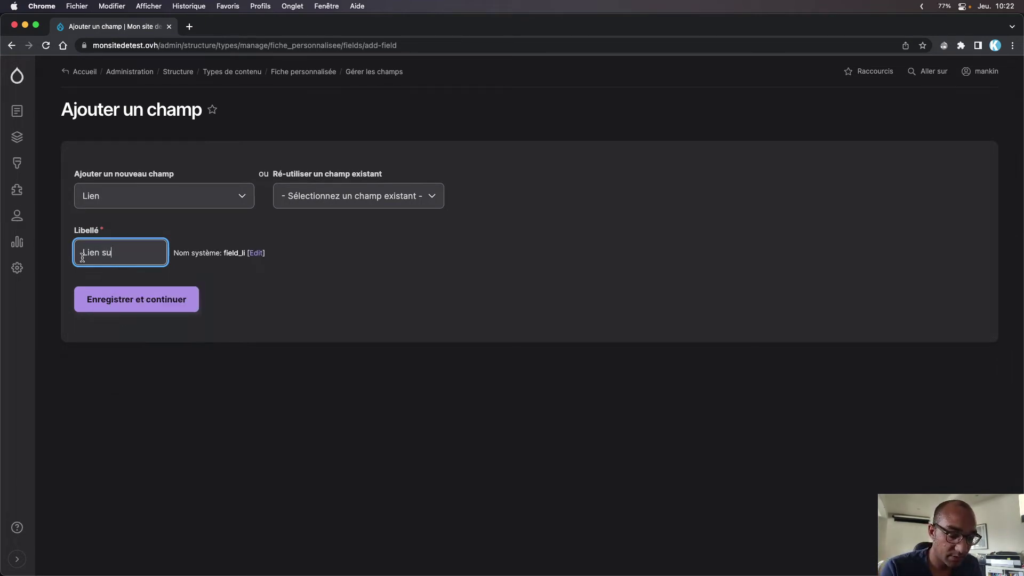
pyautogui.write('r le site')
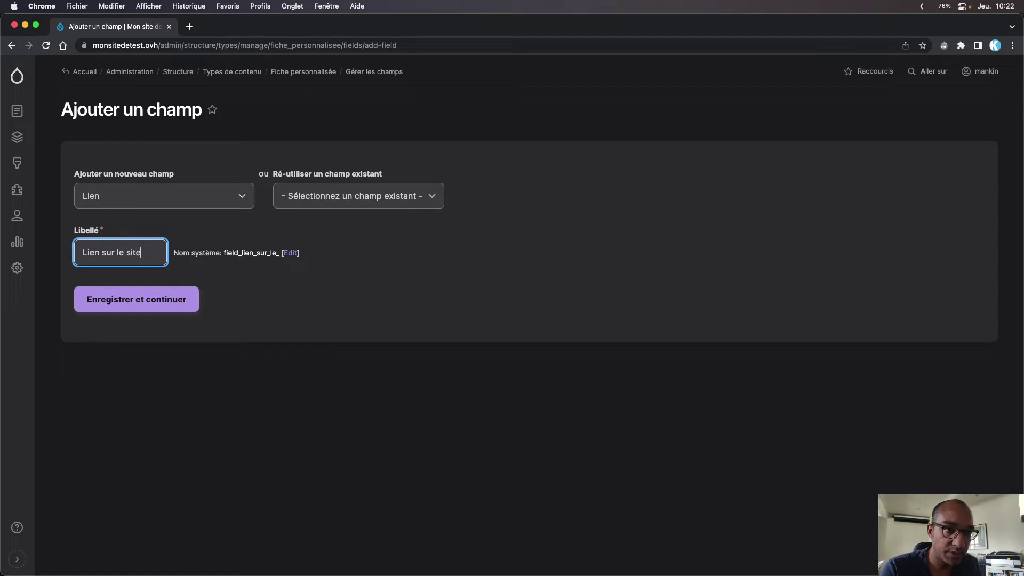
pyautogui.write(' de la personn')
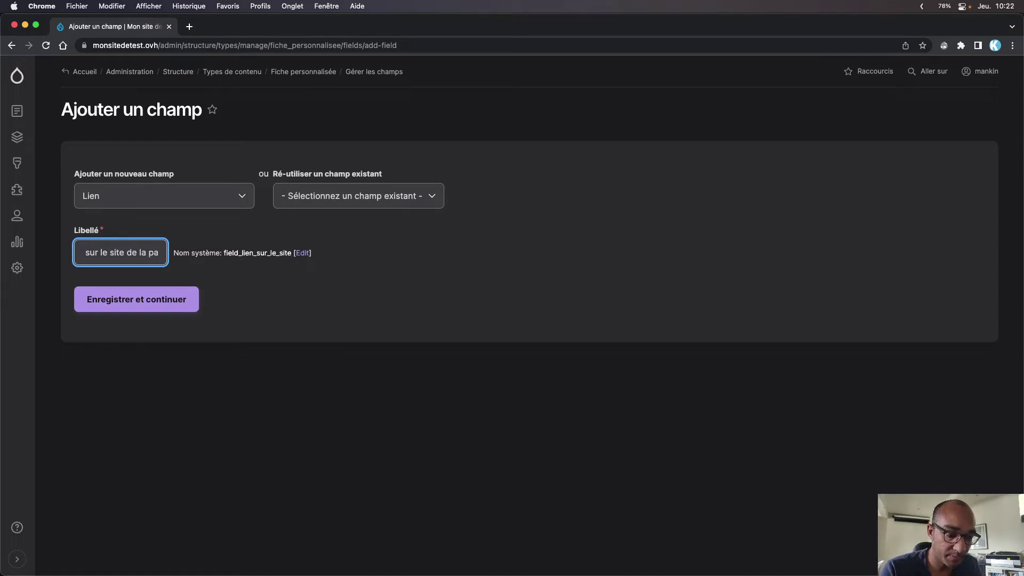
pyautogui.write('ersonnne')
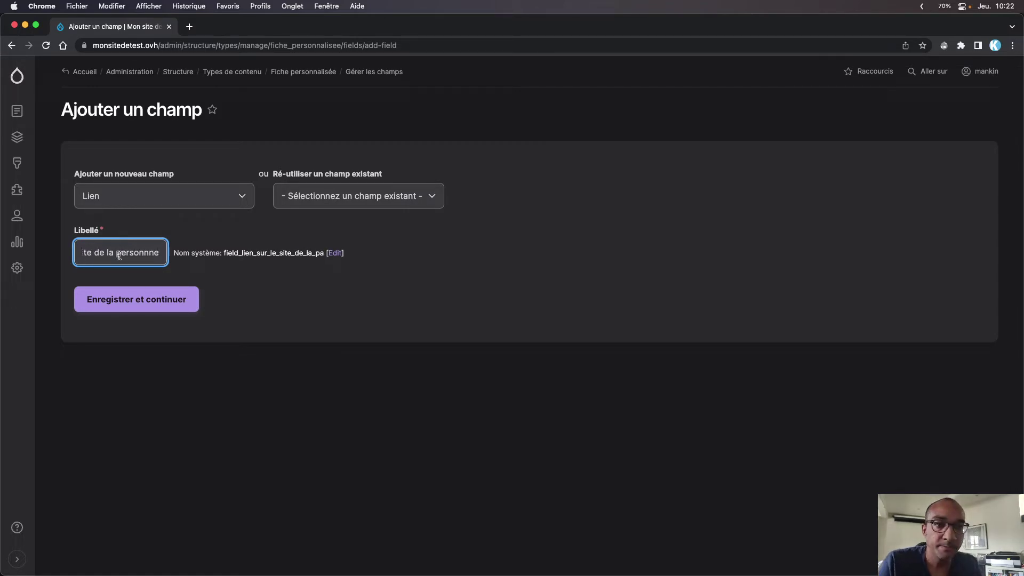
pyautogui.click(136, 299)
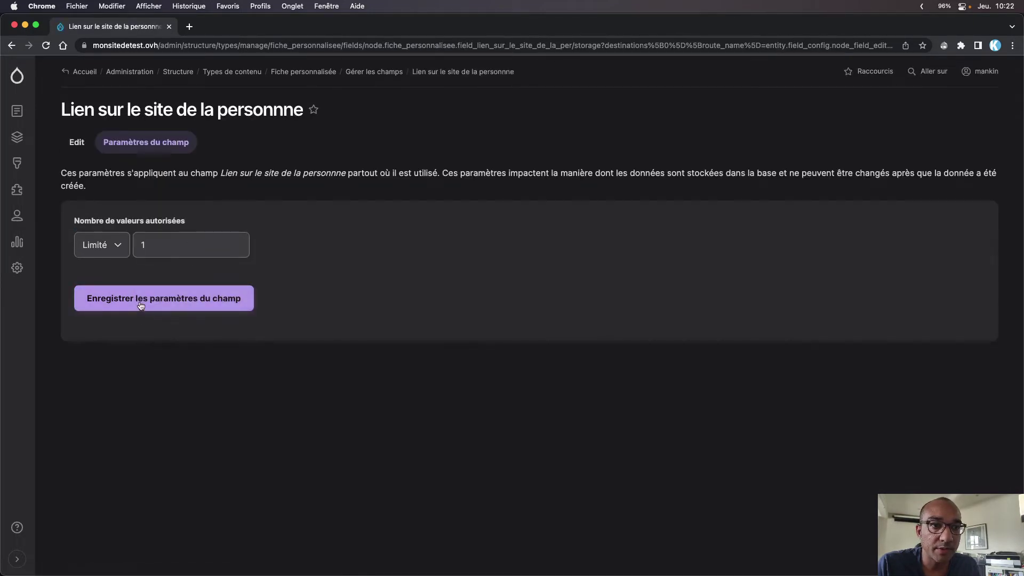
pyautogui.click(141, 305)
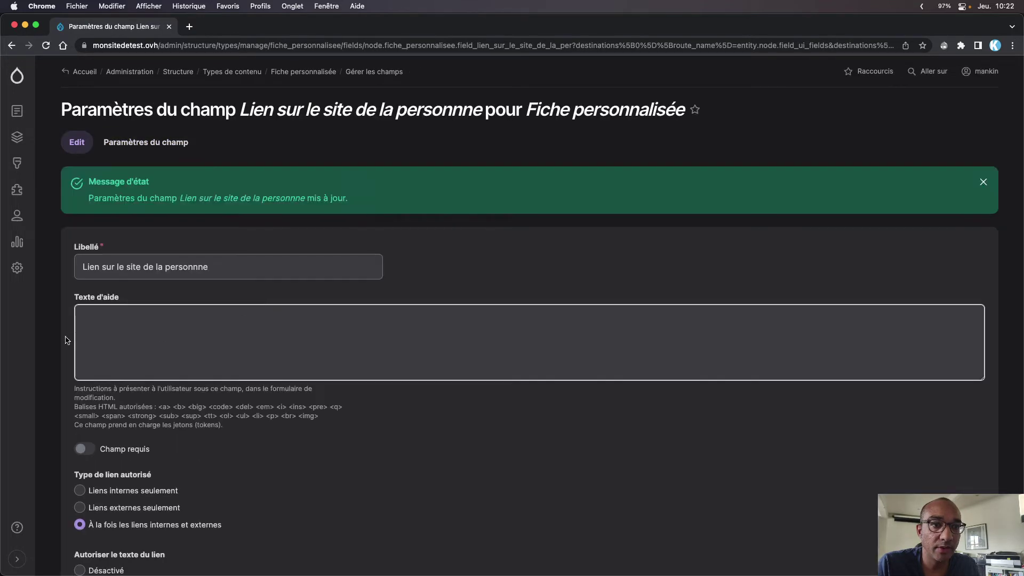
# Restrict the link field to "Liens externes seulement" and set its link text to "Requis"
pyautogui.scroll(-5, 208, 459)
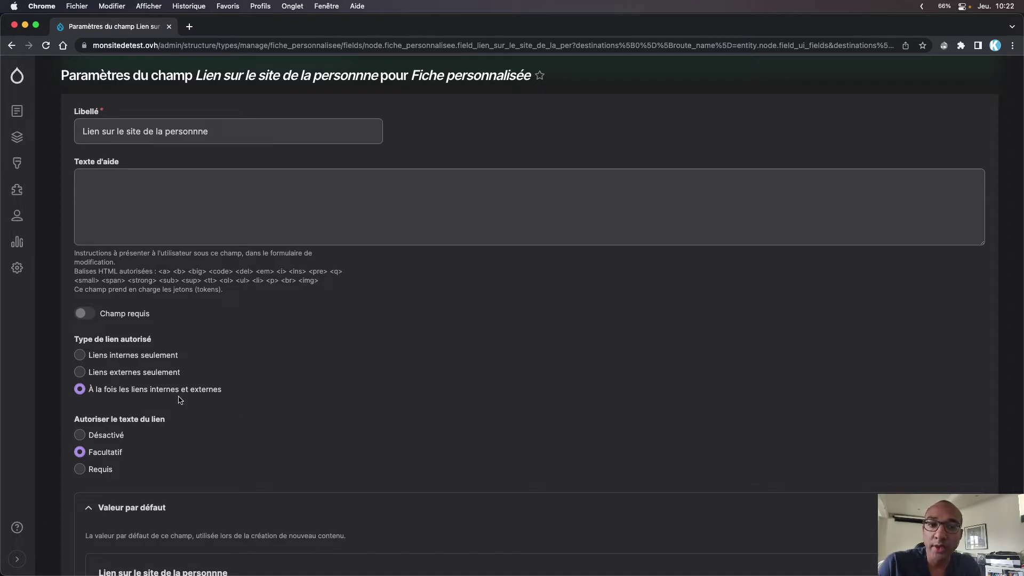
pyautogui.click(80, 371)
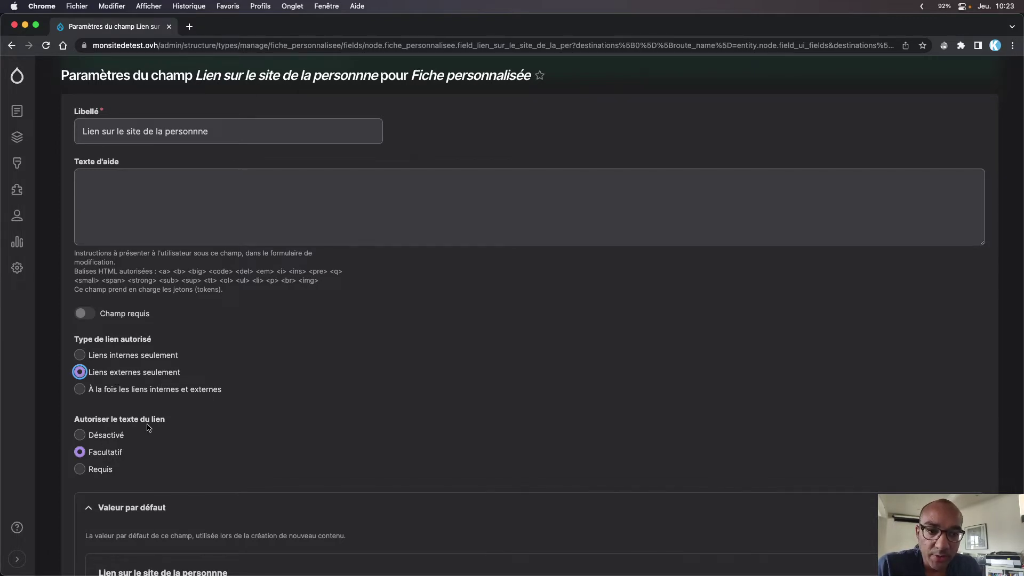
pyautogui.scroll(-2, 155, 446)
pyautogui.click(95, 414)
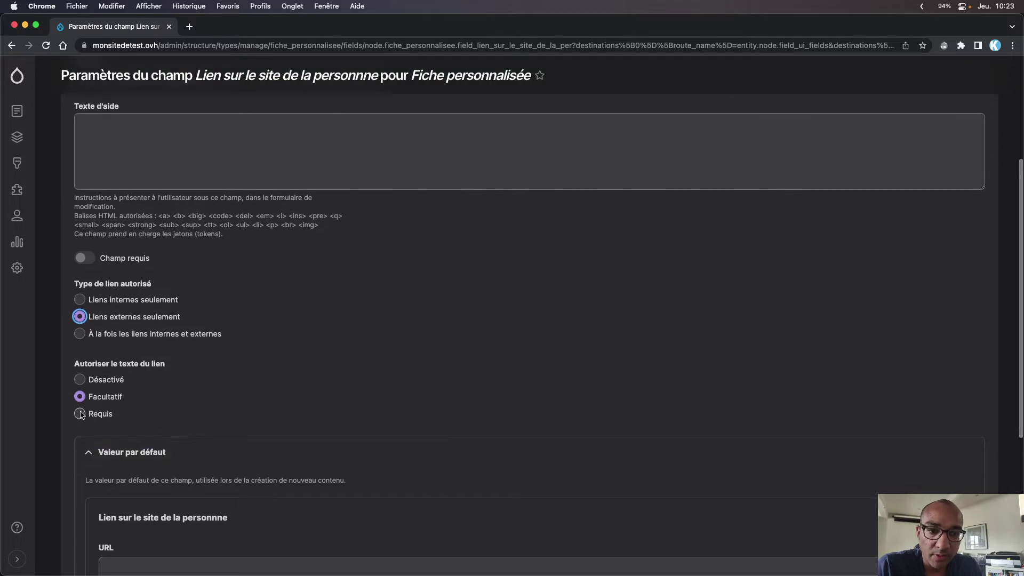
# Leave the link field's default URL and link text empty, save its settings and dismiss the status message
pyautogui.scroll(-5, 195, 413)
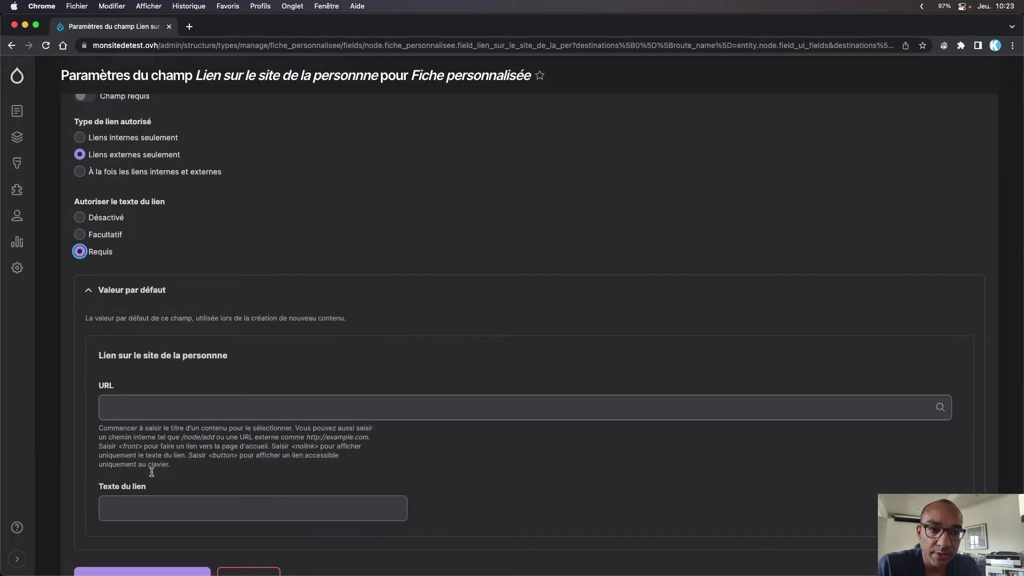
pyautogui.click(118, 409)
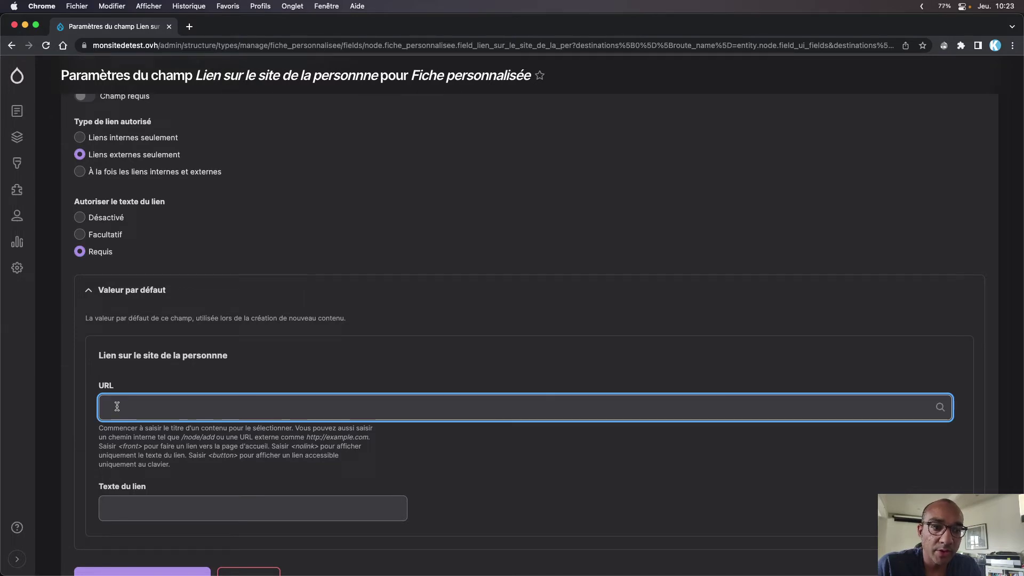
pyautogui.click(118, 510)
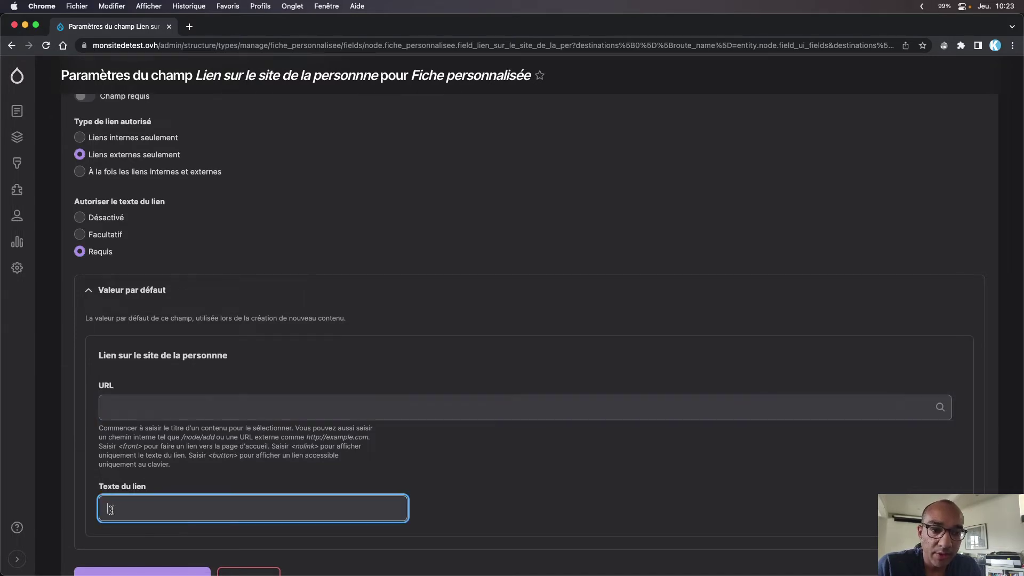
pyautogui.click(89, 385)
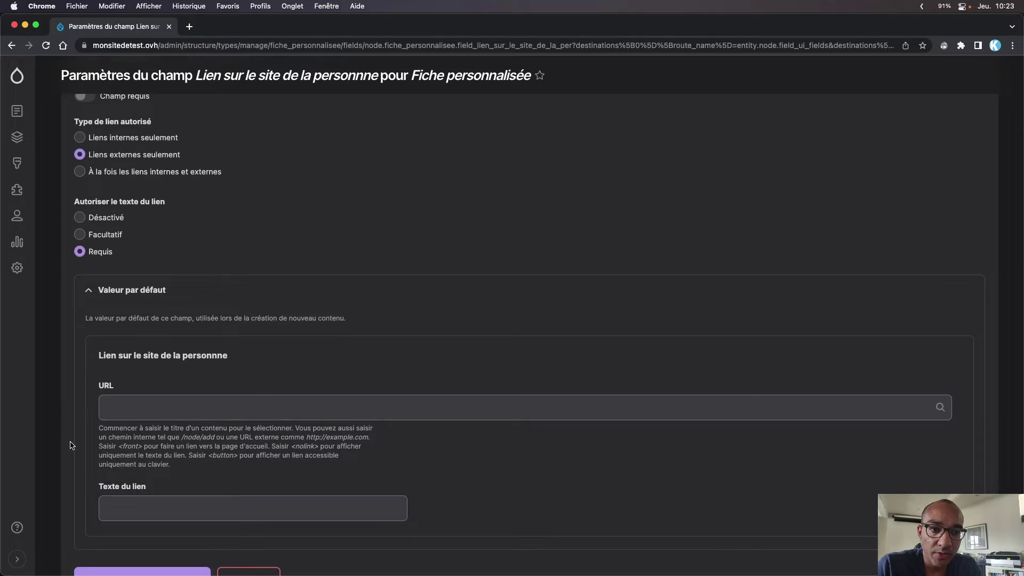
pyautogui.scroll(-3, 73, 443)
pyautogui.click(132, 491)
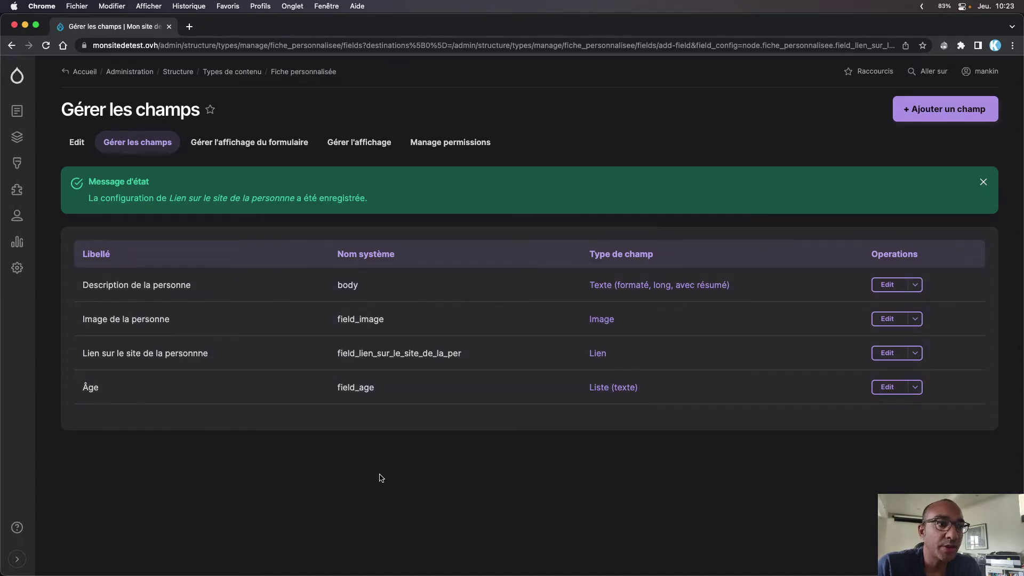
pyautogui.click(983, 182)
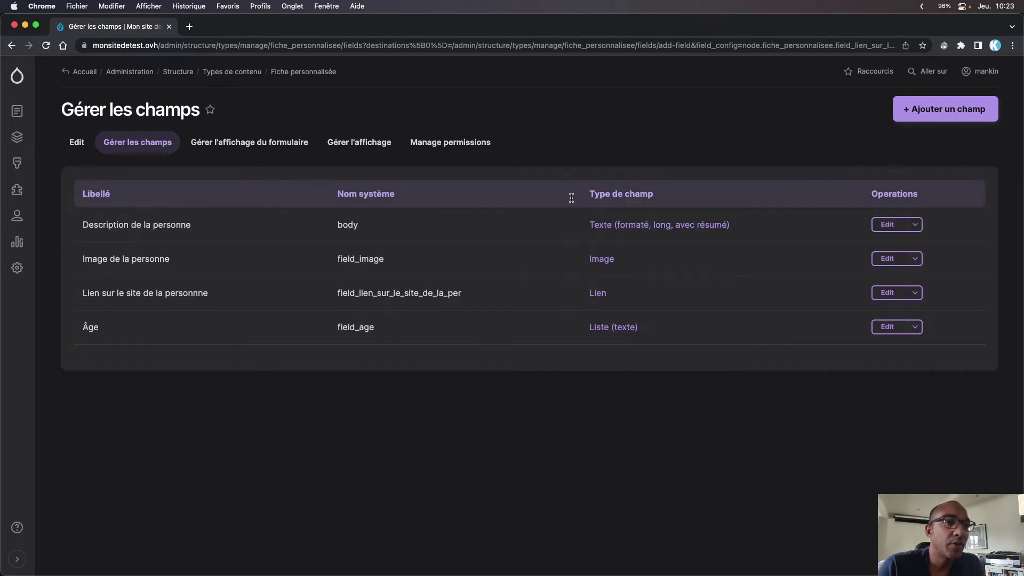
# Open the content type's form display settings and move "Image de la personne" directly below "Titre"
pyautogui.click(238, 143)
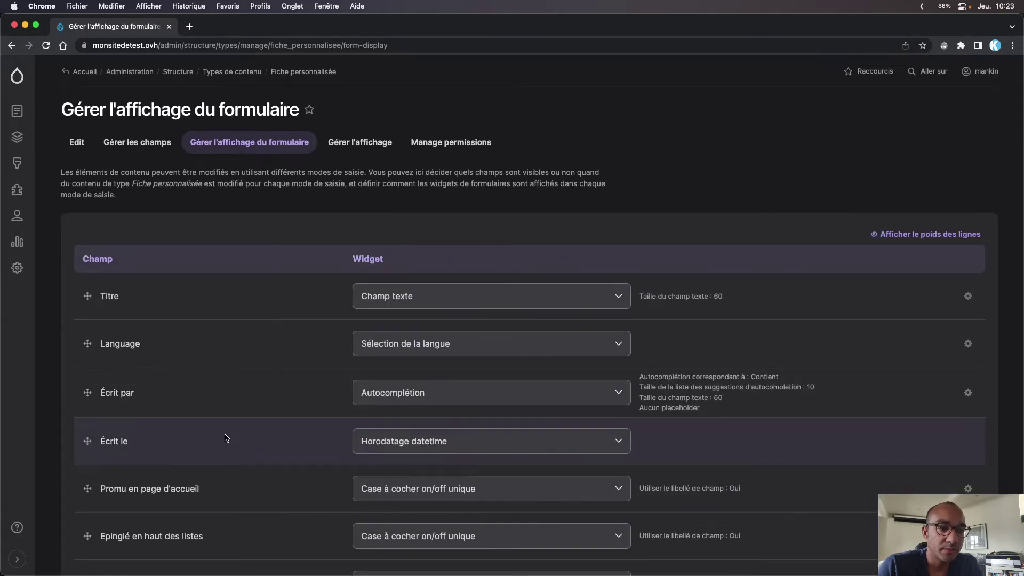
pyautogui.scroll(-5, 224, 480)
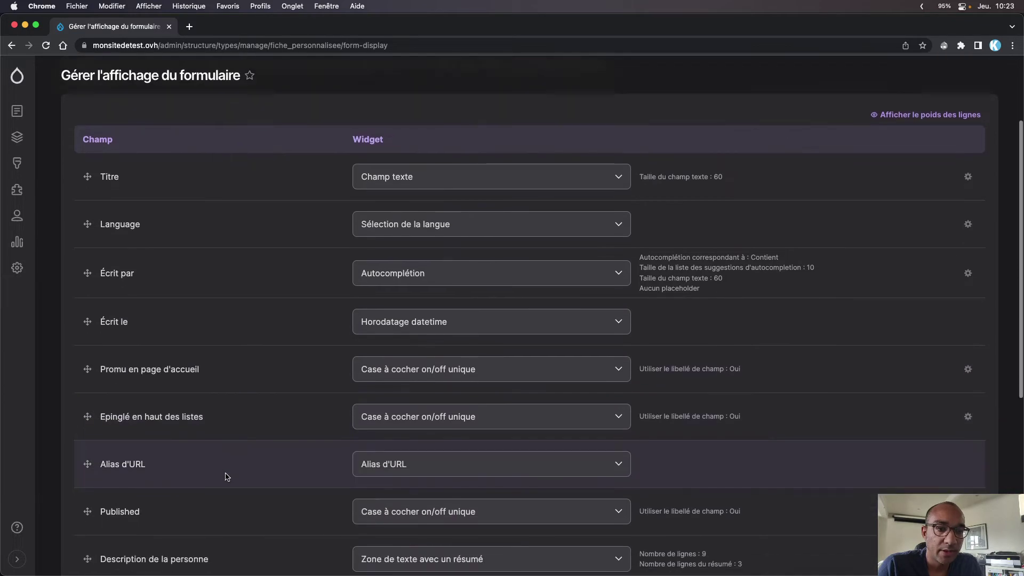
pyautogui.scroll(-5, 228, 501)
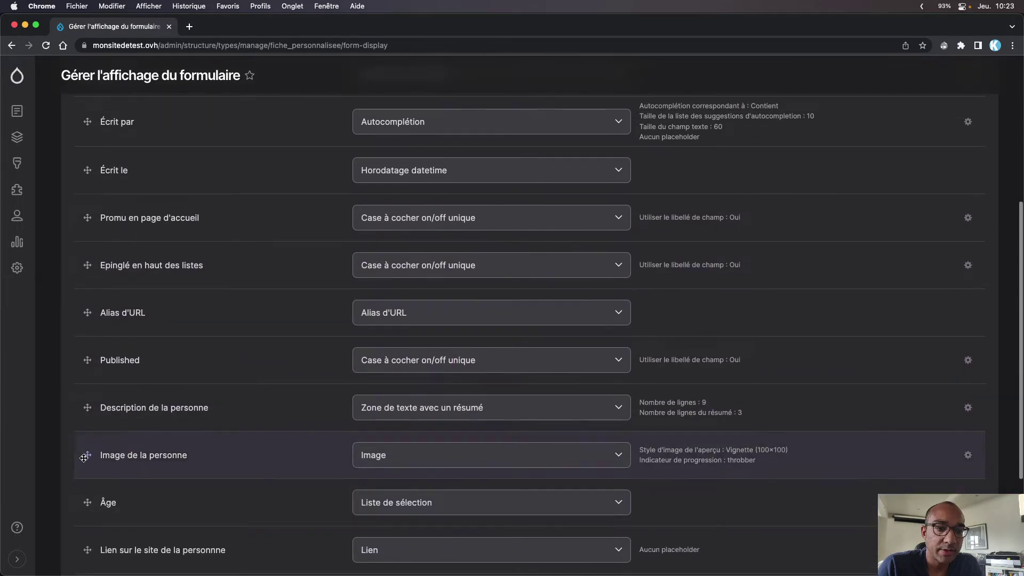
pyautogui.scroll(8, 112, 446)
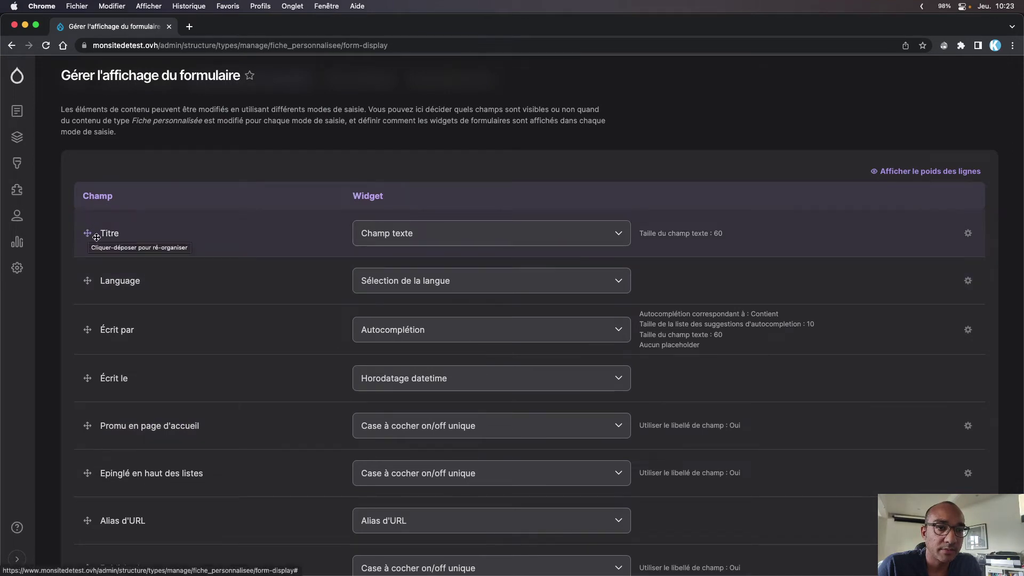
pyautogui.scroll(-6, 206, 350)
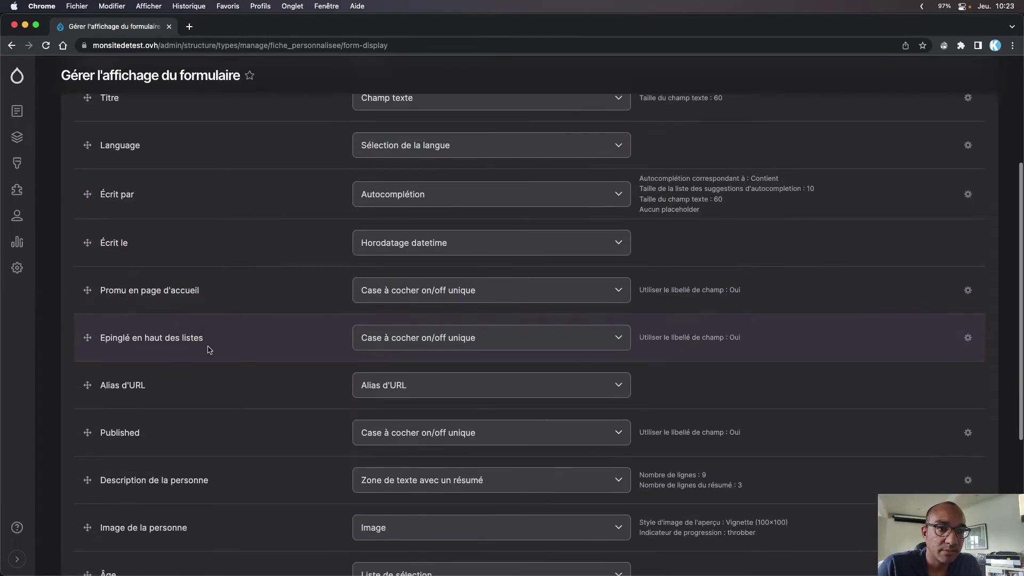
pyautogui.scroll(-1, 233, 424)
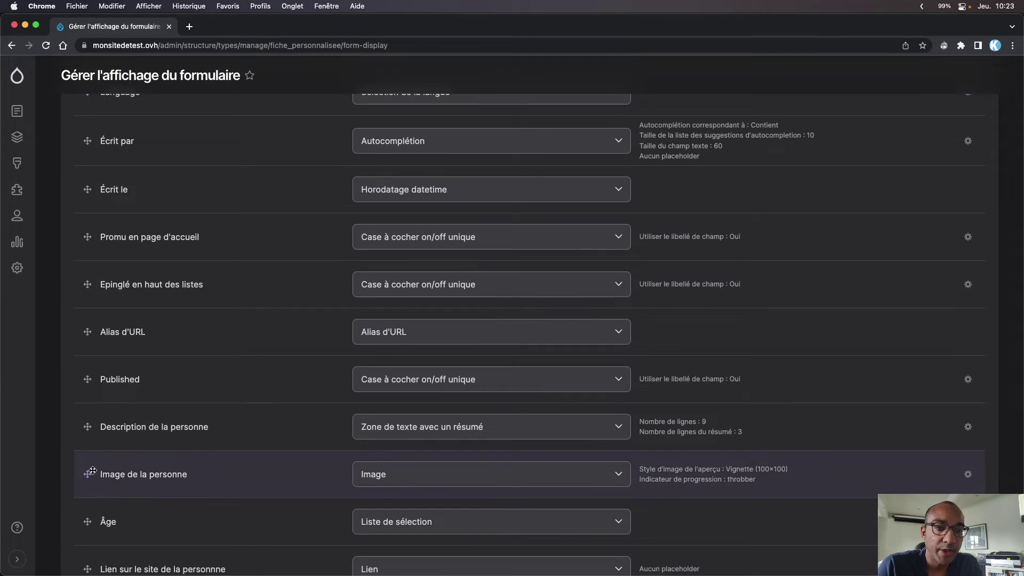
pyautogui.moveTo(84, 476); pyautogui.dragTo(88, 243)
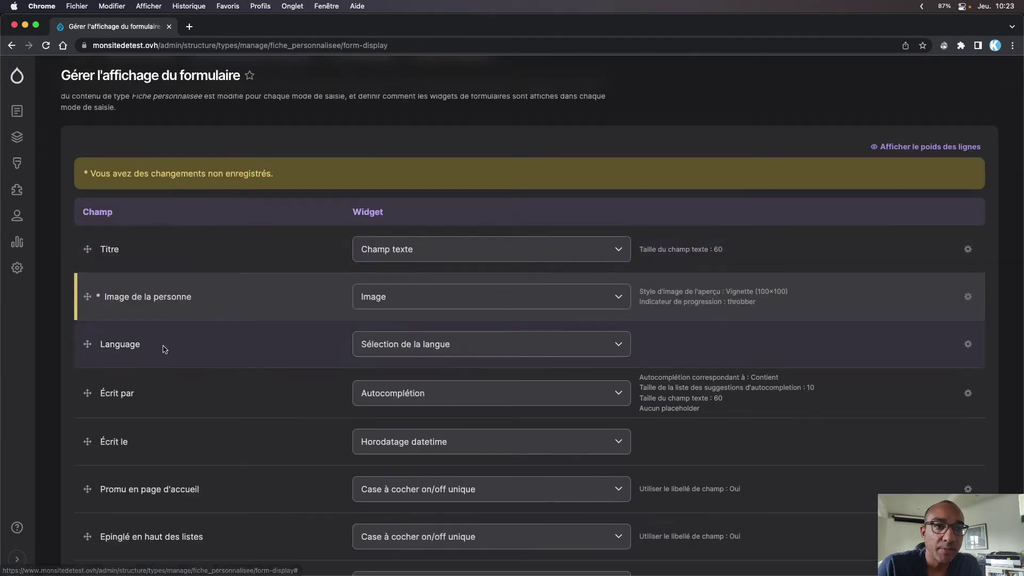
# Move "Description de la personne" directly below "Image de la personne" in the form display
pyautogui.scroll(-6, 216, 424)
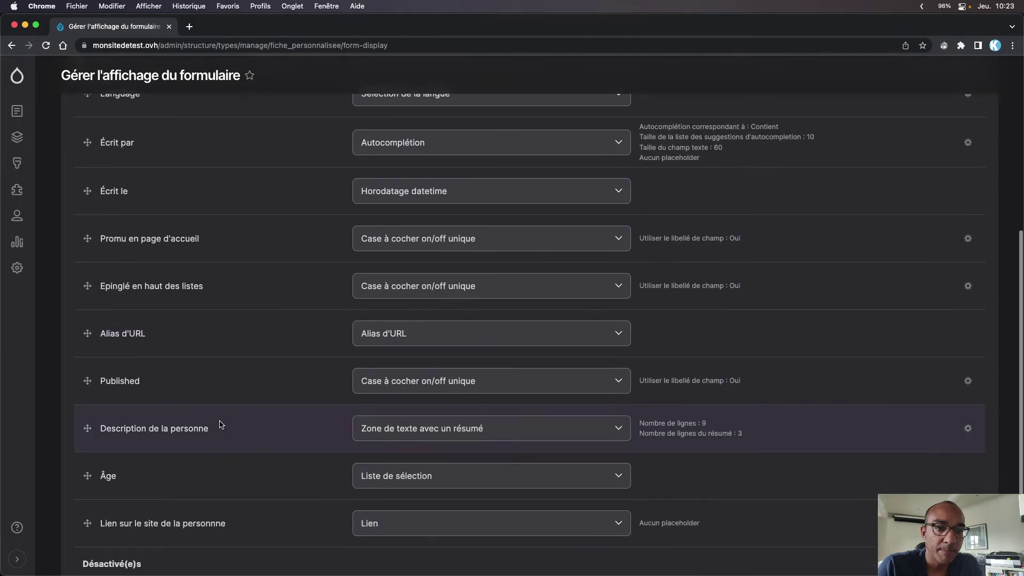
pyautogui.moveTo(84, 399); pyautogui.dragTo(87, 397)
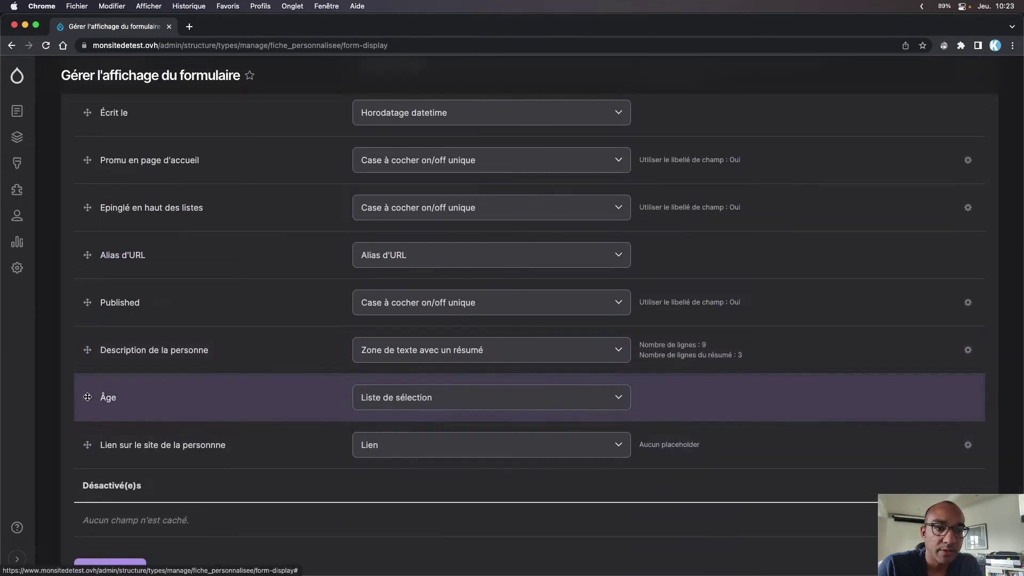
pyautogui.moveTo(87, 350); pyautogui.dragTo(98, 239)
# Move "Âge" directly below "Description de la personne" and keep its widget as "Liste de sélection"
pyautogui.scroll(-5, 125, 346)
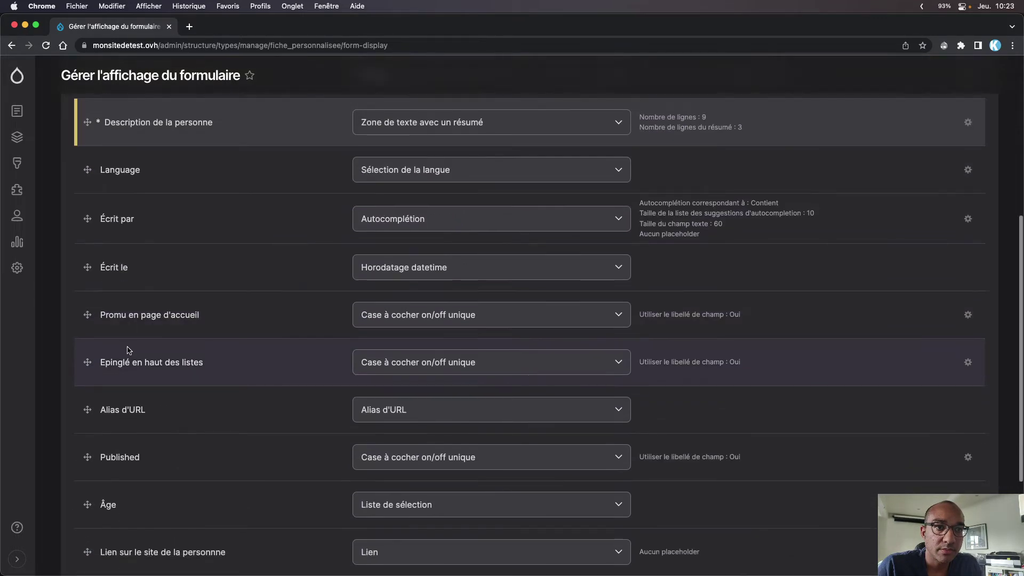
pyautogui.moveTo(87, 411)
pyautogui.mouseDown()
pyautogui.moveTo(87, 421)
pyautogui.moveTo(91, 397)
pyautogui.mouseUp()
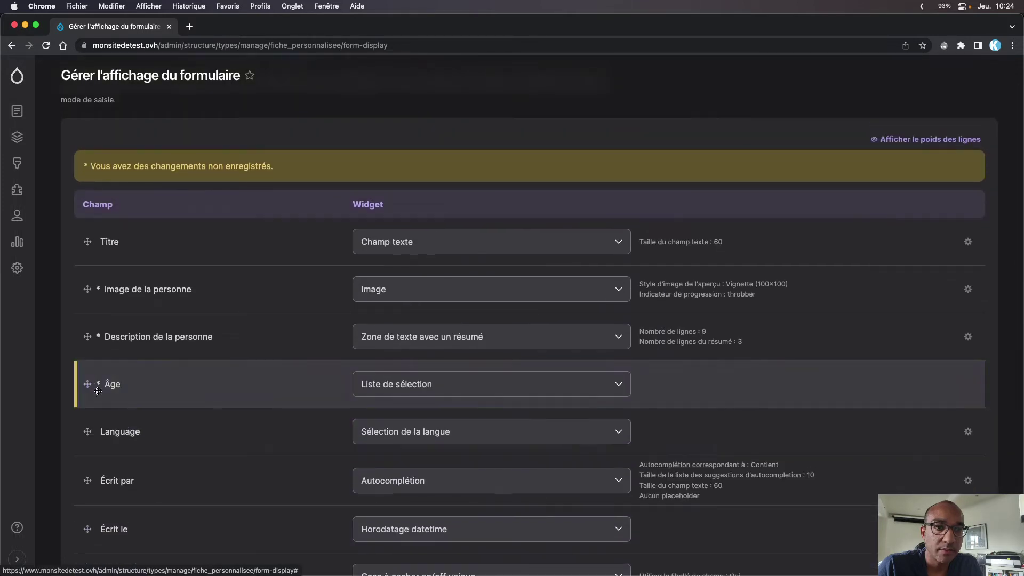
pyautogui.scroll(-2, 149, 408)
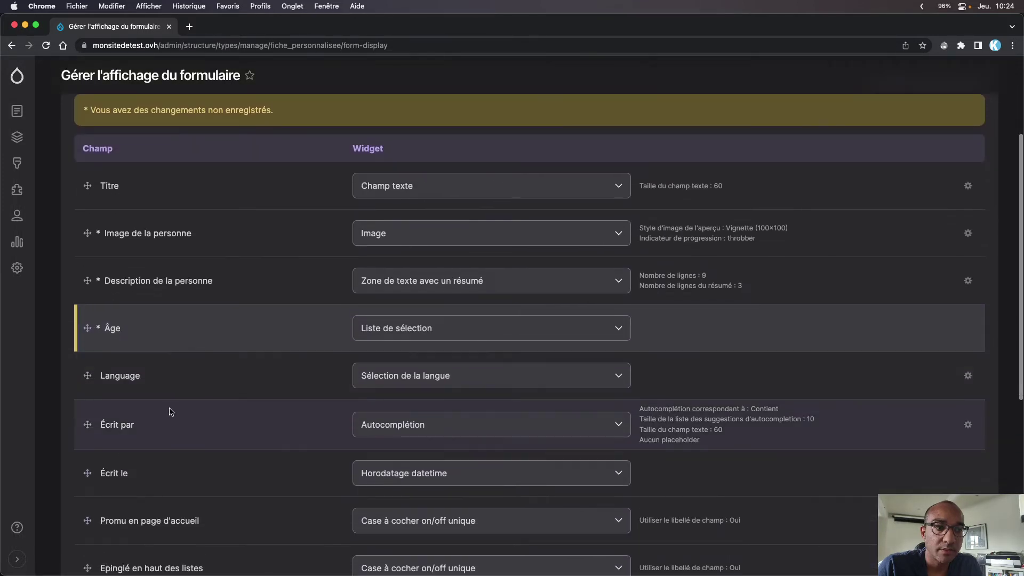
pyautogui.click(417, 324)
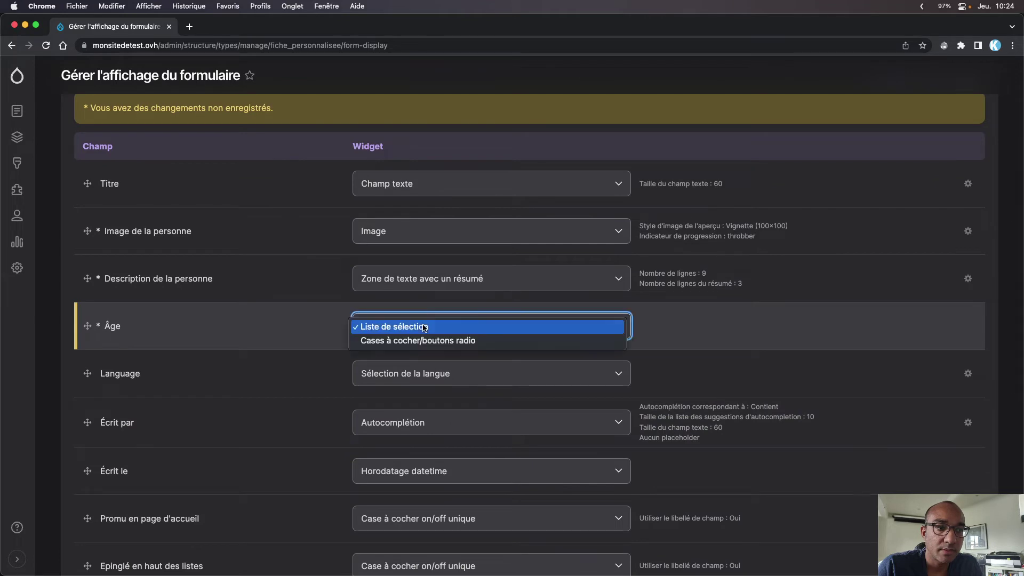
pyautogui.click(419, 326)
# Move "Lien sur le site de la personnne" directly below "Âge" in the form display
pyautogui.scroll(-6, 231, 409)
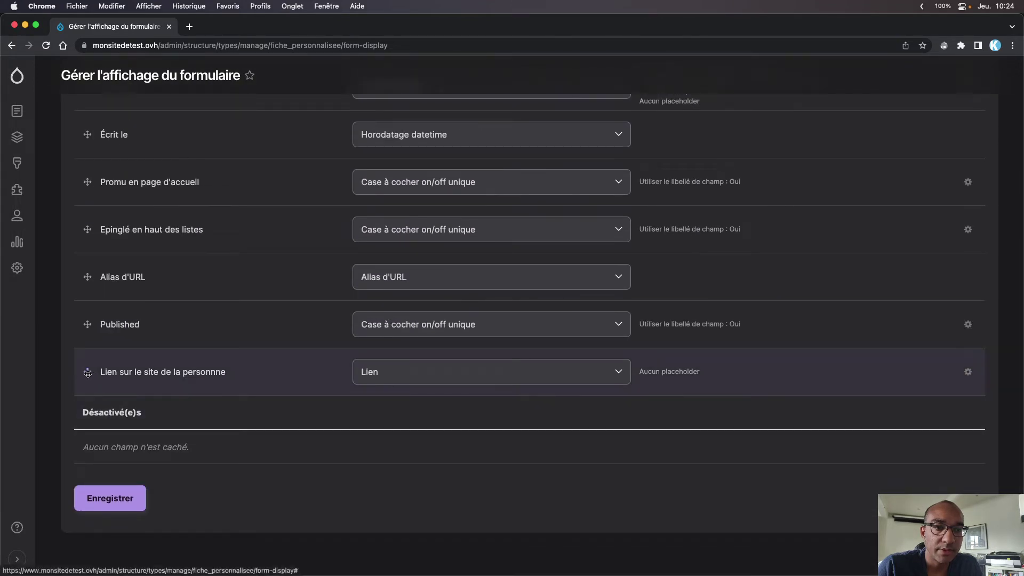
pyautogui.moveTo(88, 373)
pyautogui.mouseDown()
pyautogui.moveTo(88, 388)
pyautogui.moveTo(88, 336)
pyautogui.mouseUp()
pyautogui.scroll(6, 87, 372)
pyautogui.scroll(1, 88, 374)
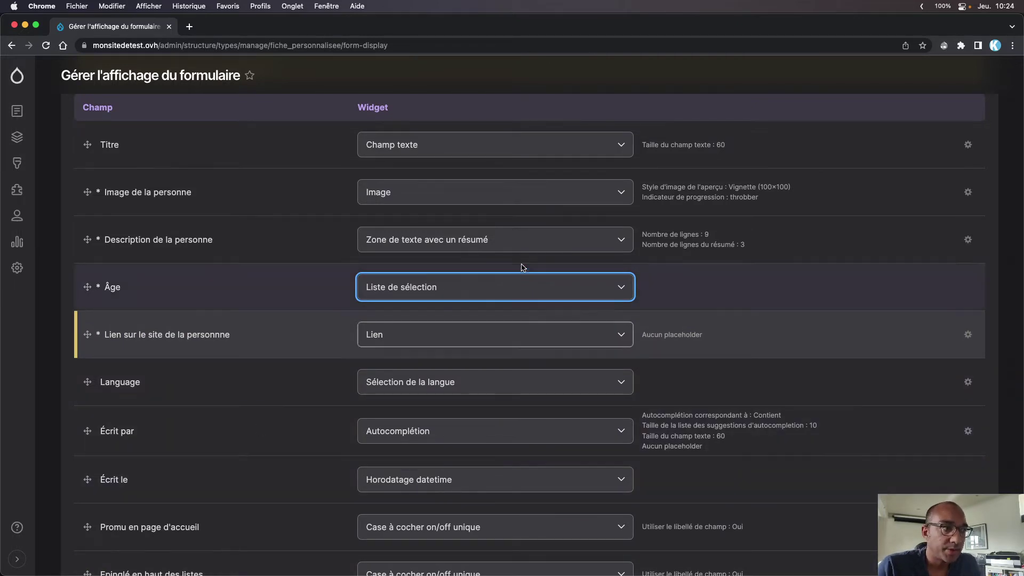
# Keep the Image widget for "Image de la personne" with preview style "Vignette (100×100)" and update its widget settings
pyautogui.click(618, 195)
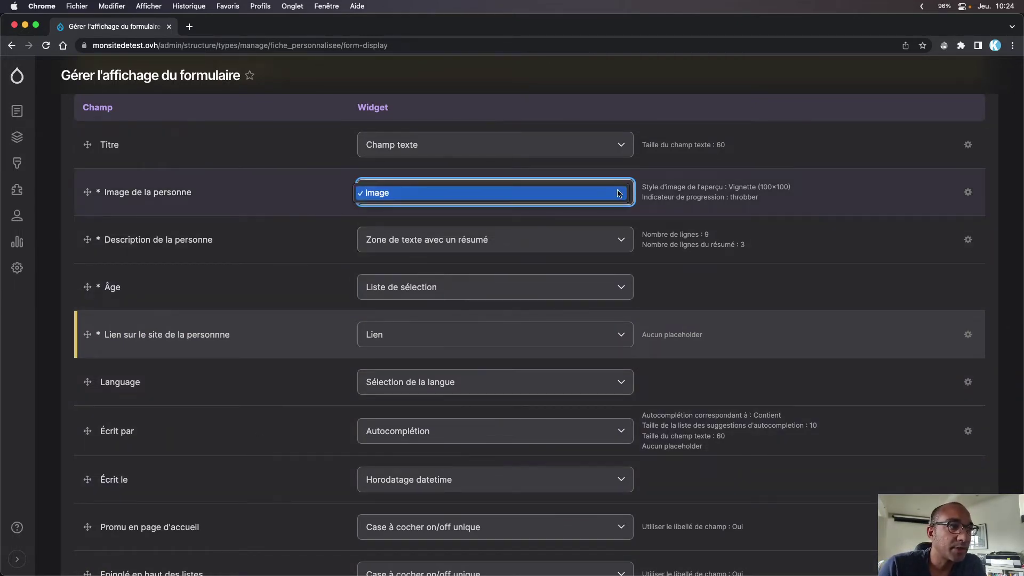
pyautogui.click(619, 193)
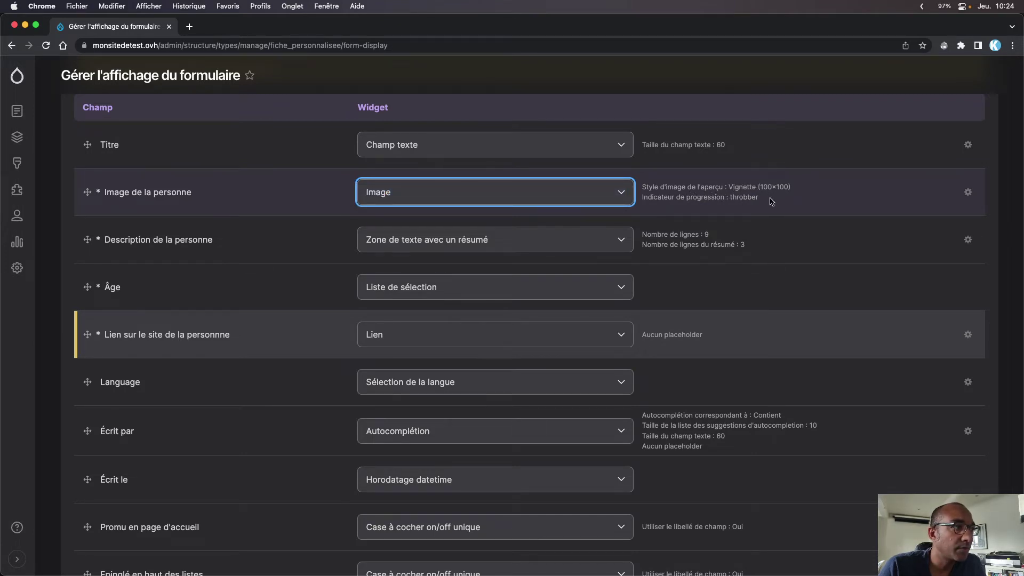
pyautogui.click(968, 193)
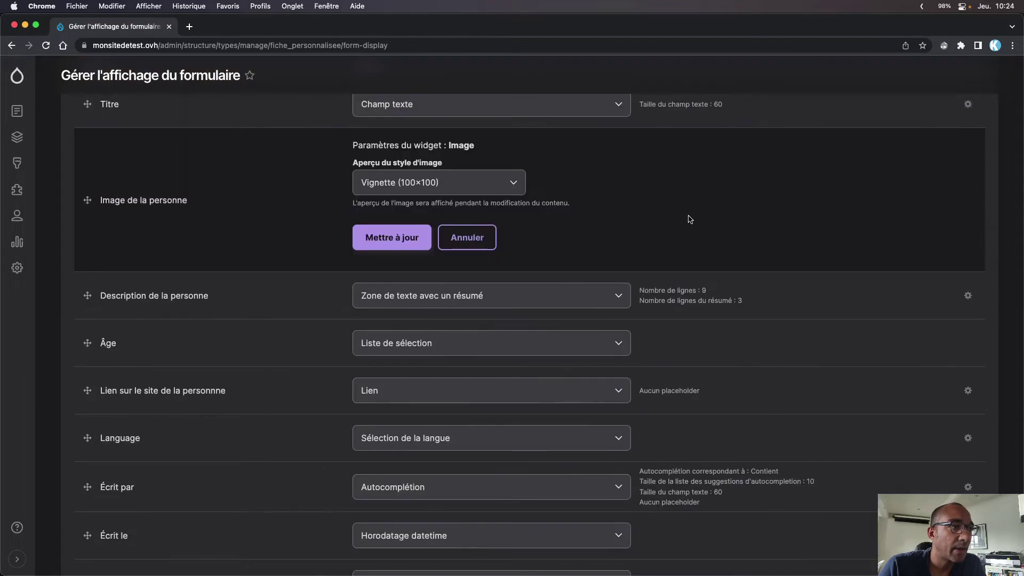
pyautogui.click(461, 188)
pyautogui.click(461, 188)
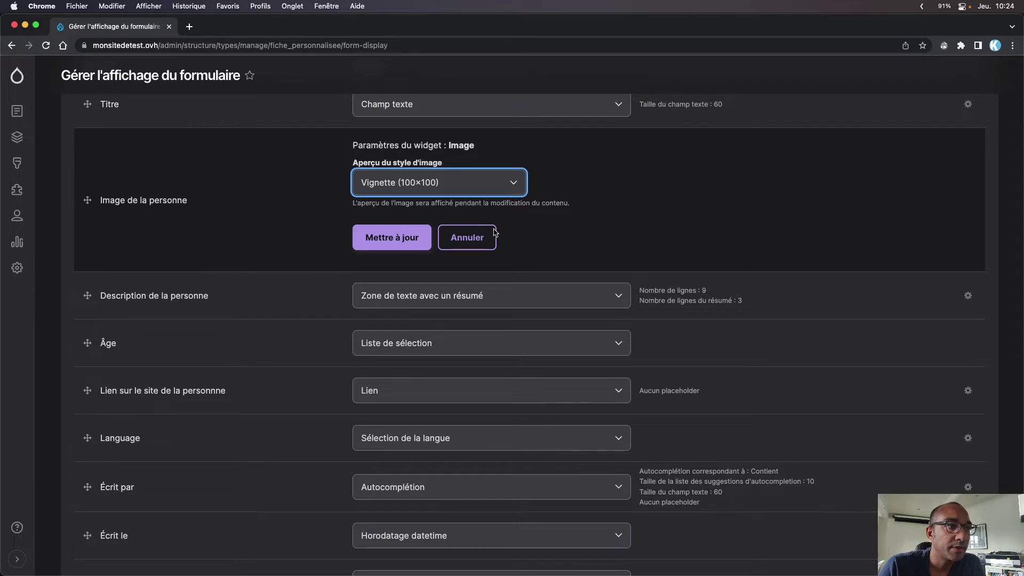
pyautogui.scroll(1, 232, 225)
pyautogui.click(376, 293)
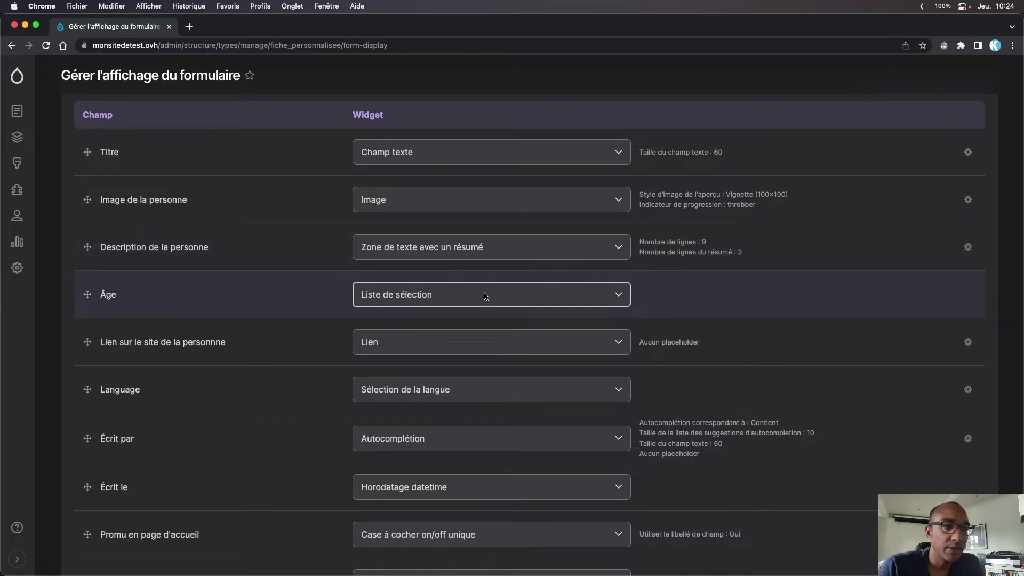
# Check the widget options for "Âge", keep "Liste de sélection" and save the form display
pyautogui.click(525, 302)
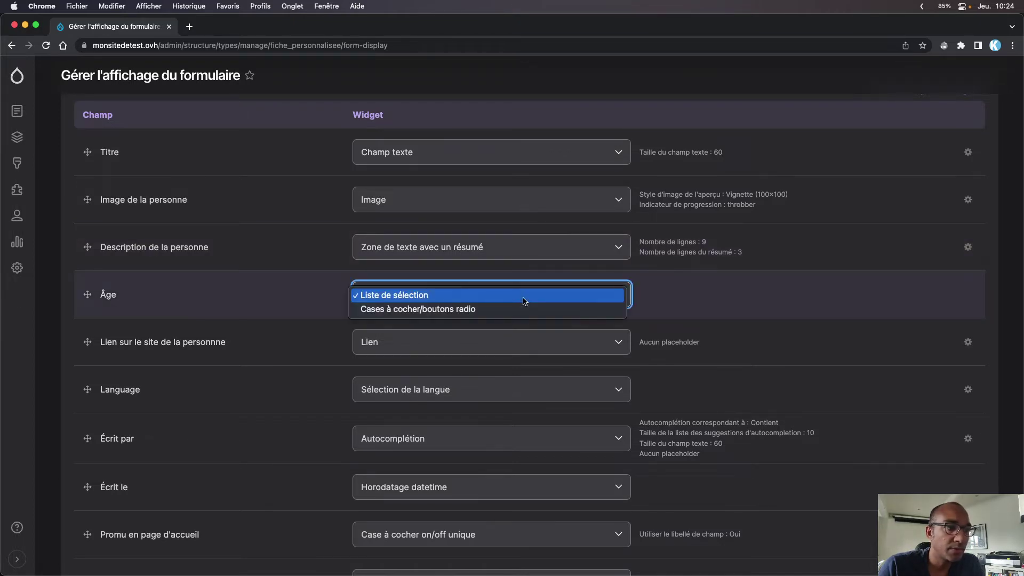
pyautogui.click(524, 301)
pyautogui.scroll(-6, 265, 352)
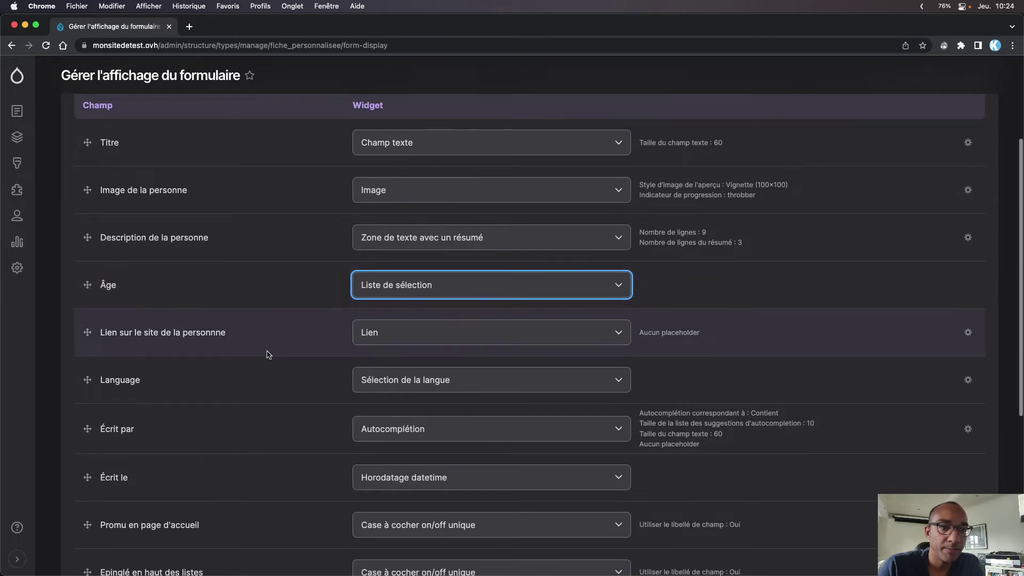
pyautogui.click(127, 506)
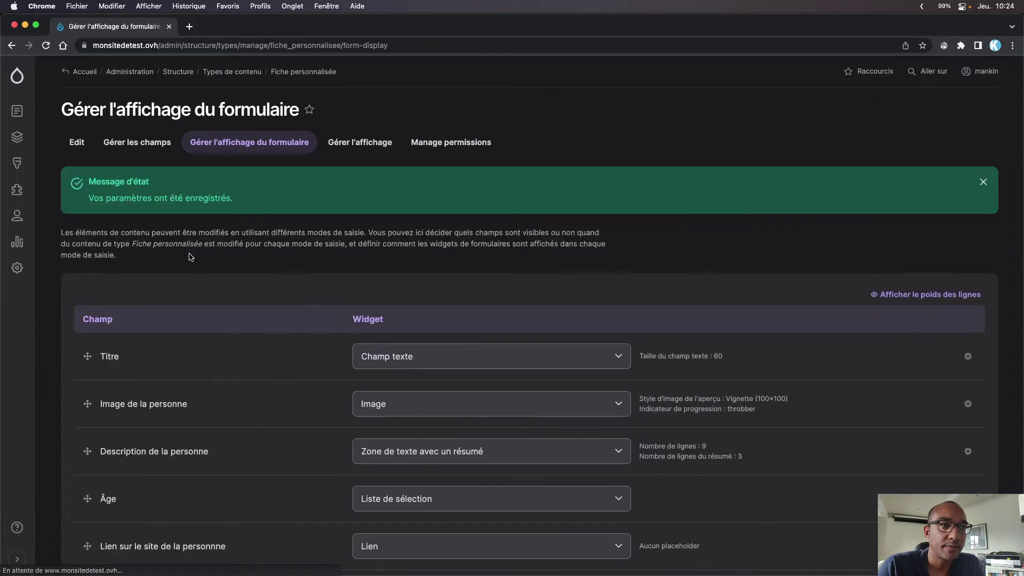
# Open the content type's display settings, move "Image de la personne" above "Description de la personne", save and dismiss the status message
pyautogui.click(360, 143)
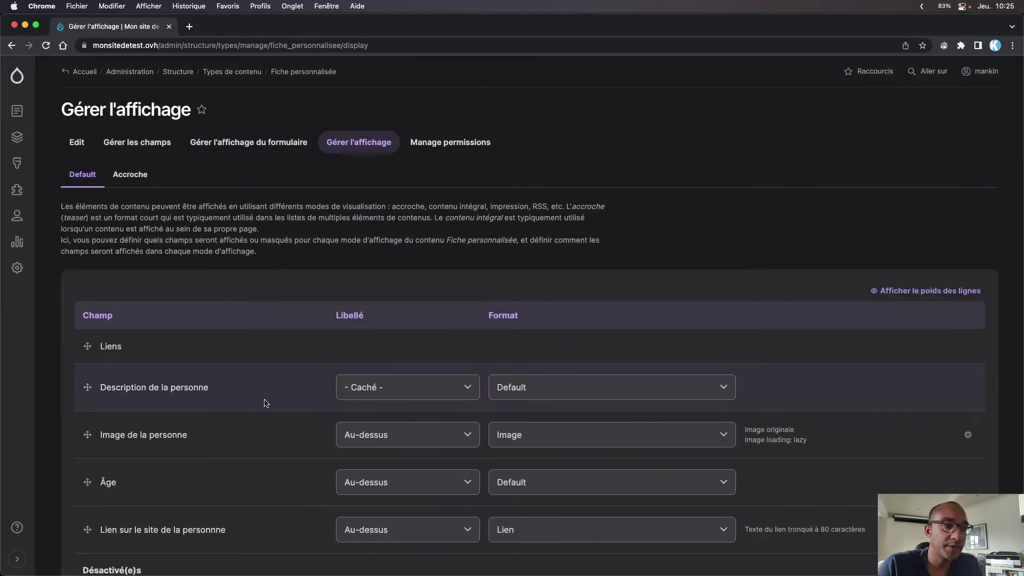
pyautogui.scroll(-5, 266, 403)
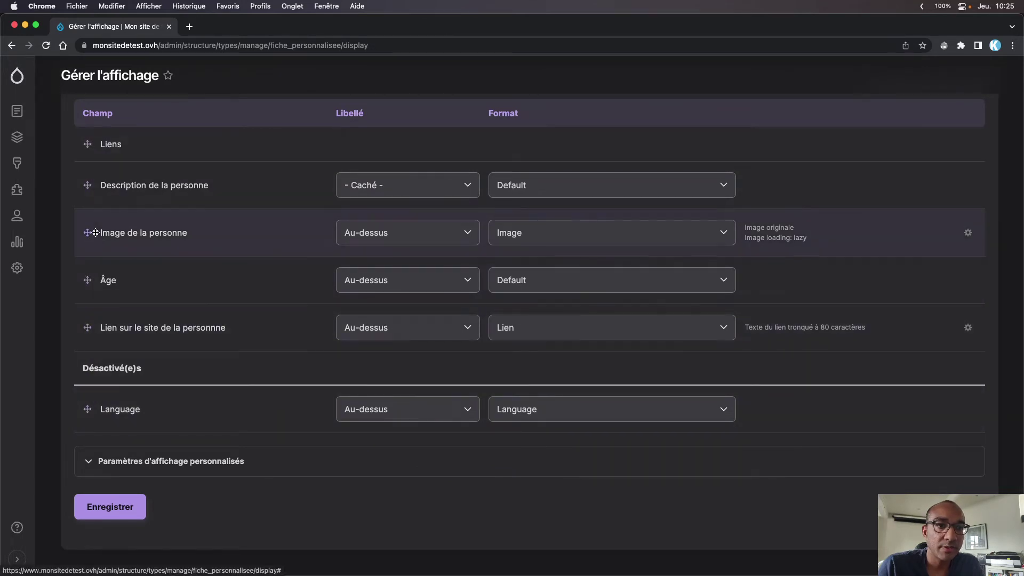
pyautogui.scroll(2, 164, 261)
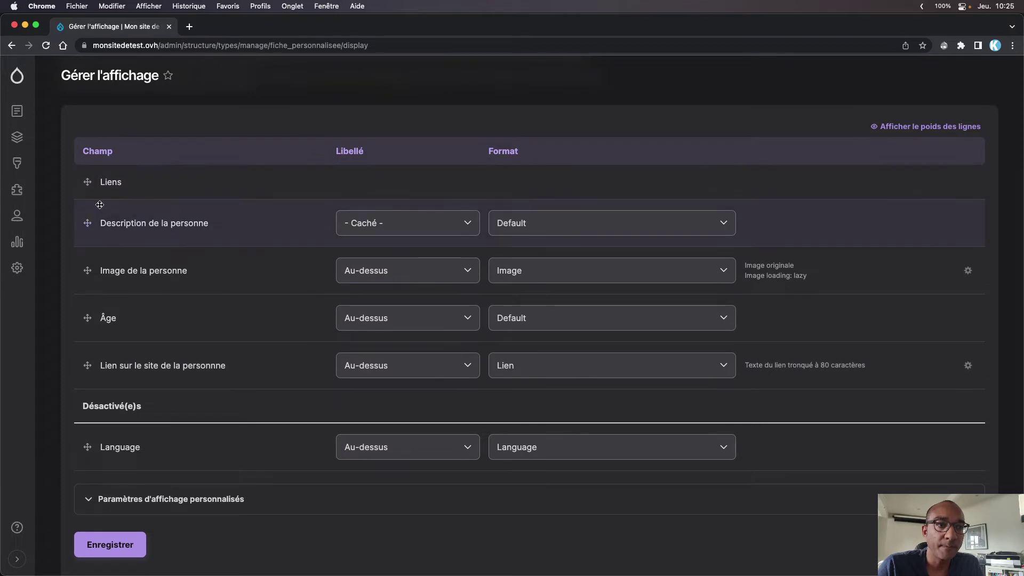
pyautogui.moveTo(87, 270); pyautogui.dragTo(89, 222)
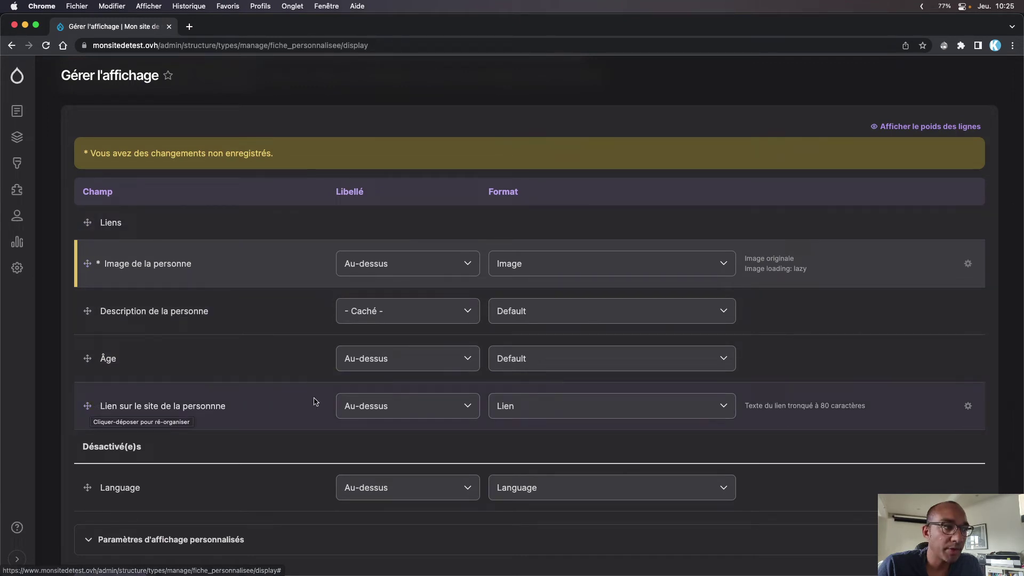
pyautogui.scroll(-3, 290, 341)
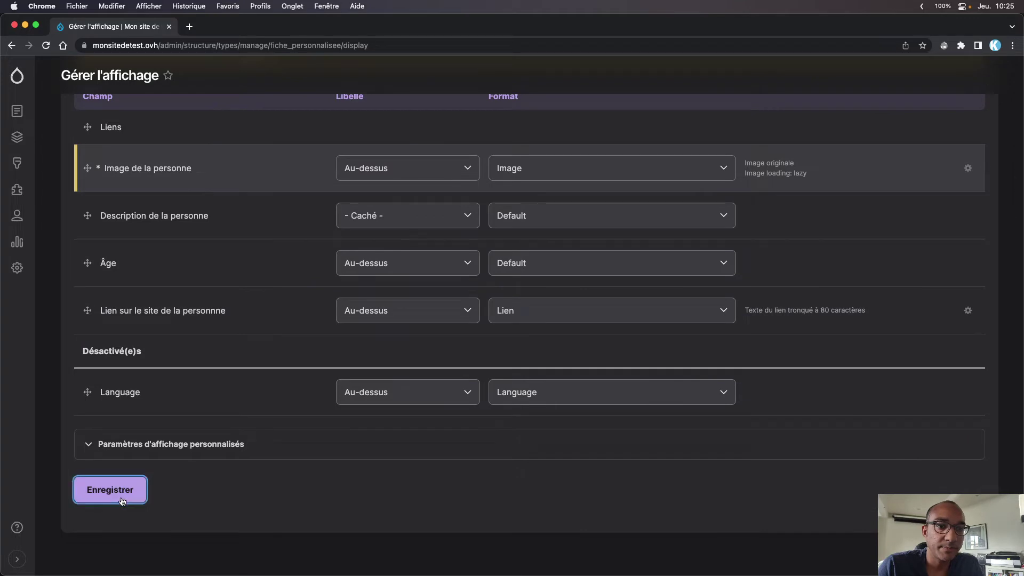
pyautogui.click(112, 498)
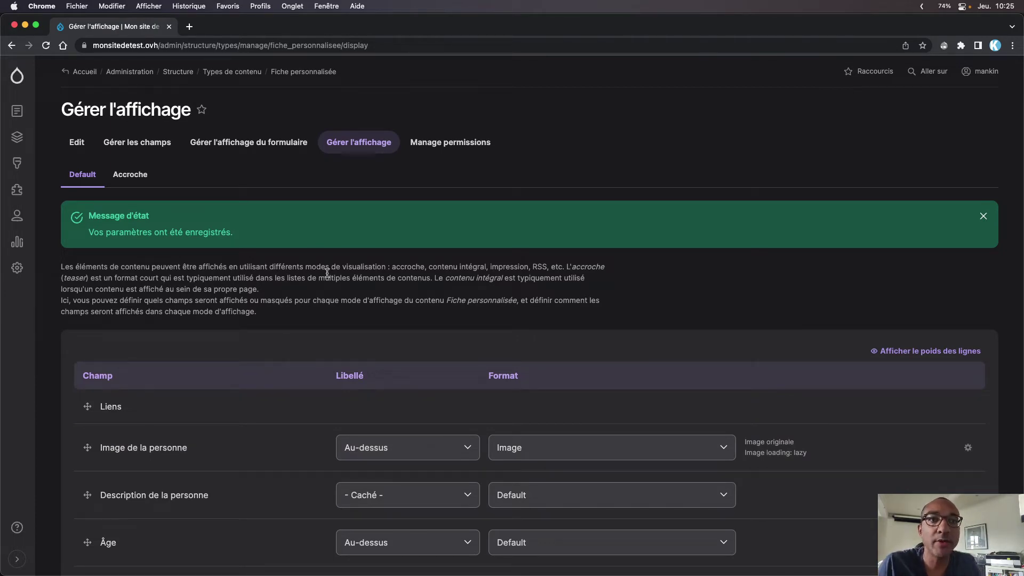
pyautogui.click(982, 216)
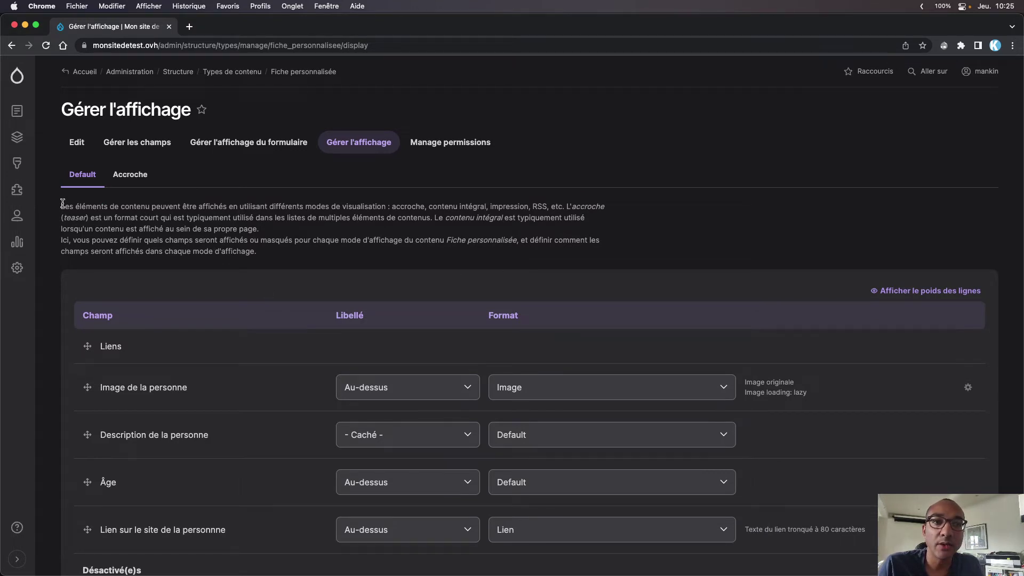
# Read the explanation of display modes, review the displayed fields, and briefly visit the content type's permissions before returning
pyautogui.moveTo(62, 204); pyautogui.dragTo(278, 244)
pyautogui.click(323, 259)
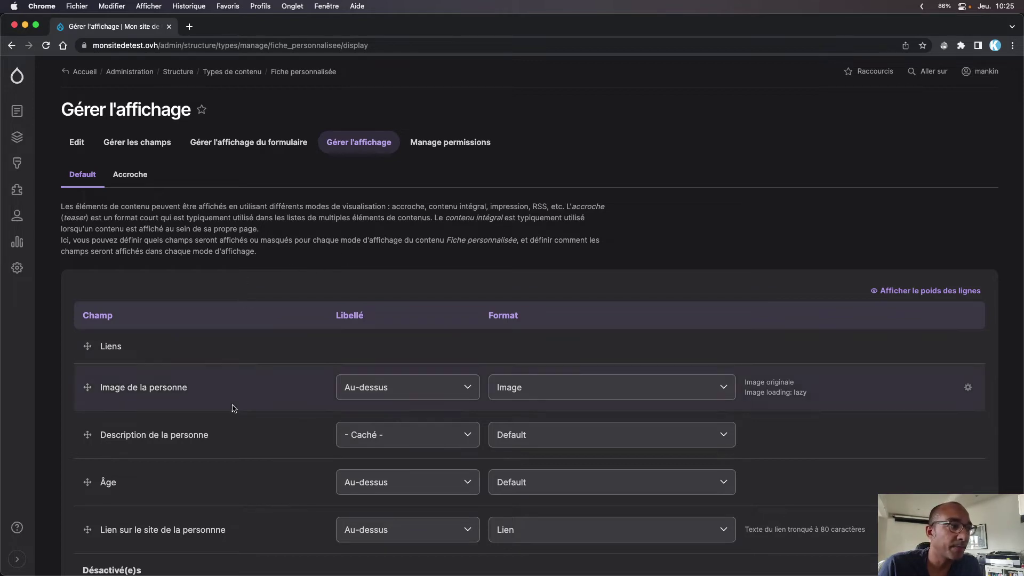
pyautogui.scroll(-5, 229, 472)
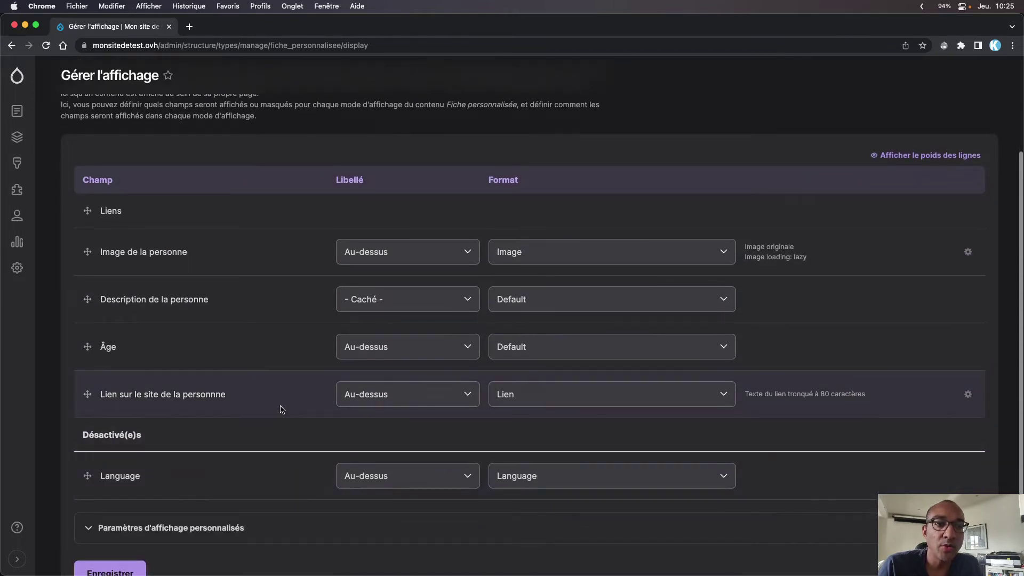
pyautogui.scroll(-3, 288, 421)
pyautogui.scroll(7, 305, 446)
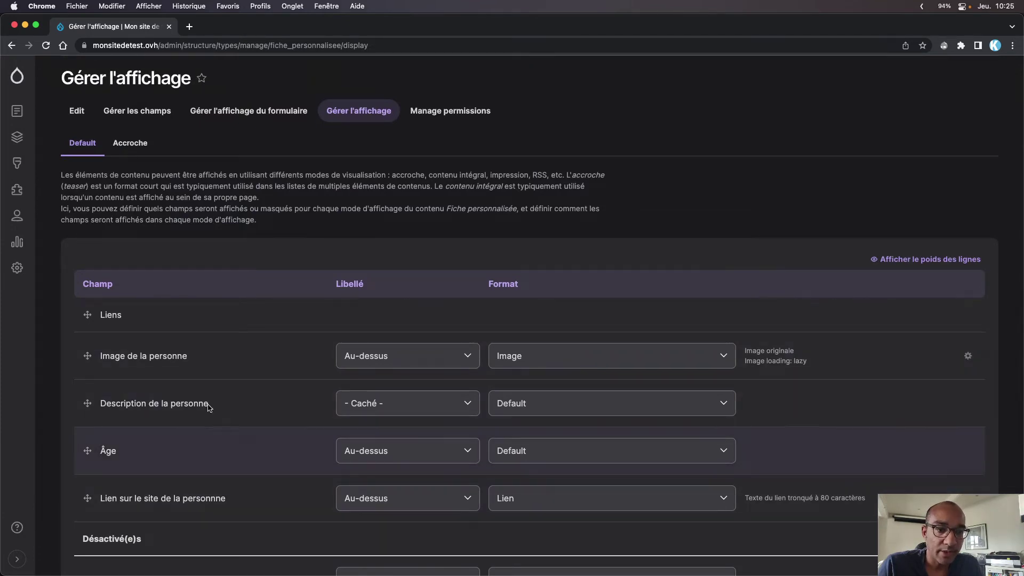
pyautogui.scroll(1, 229, 275)
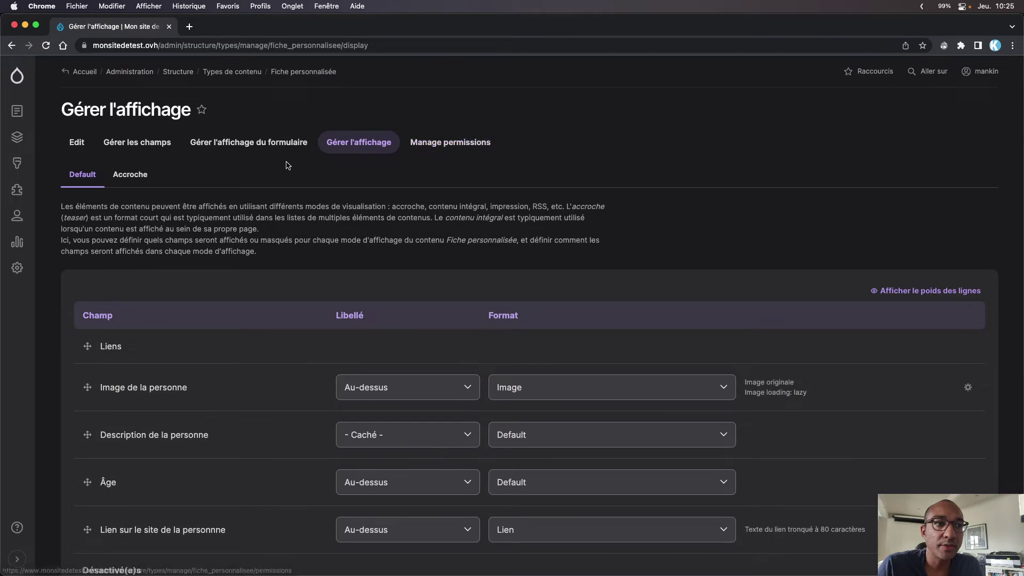
pyautogui.click(436, 147)
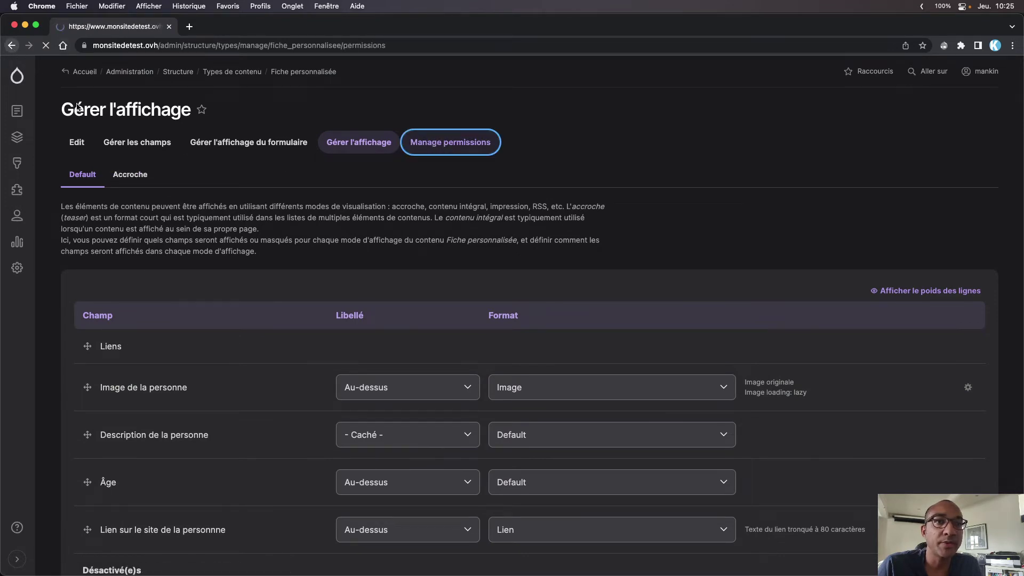
pyautogui.press('super+bracketleft')
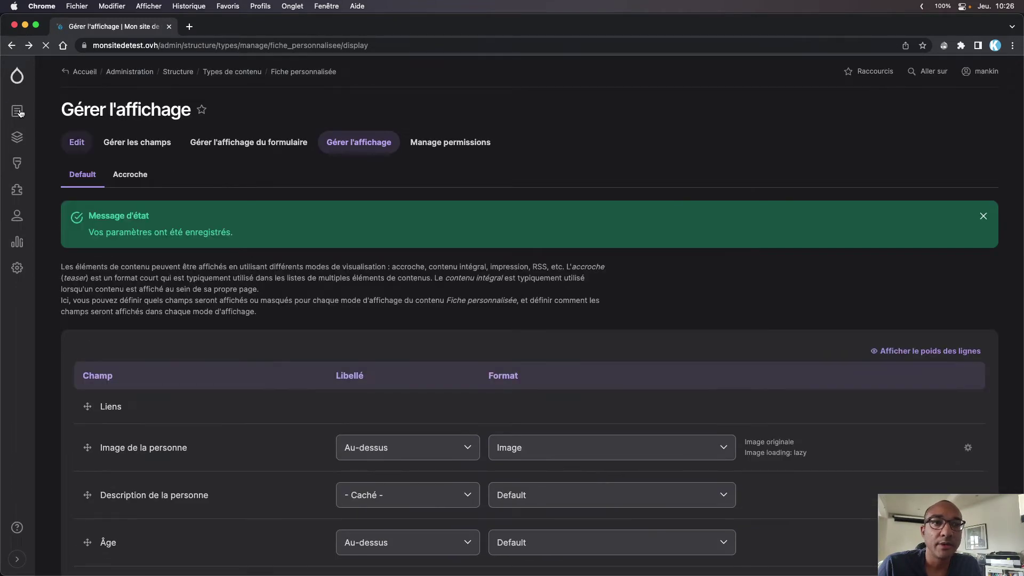
# From the content overview, start a new "Fiche personnalisée" content item and enter "Toto" as its title
pyautogui.moveTo(17, 113)
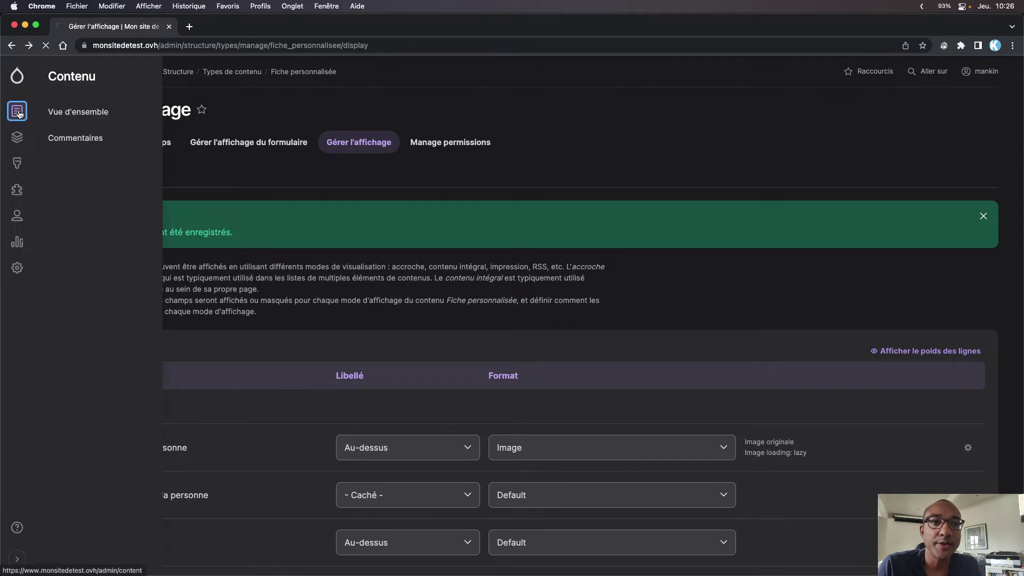
pyautogui.click(80, 110)
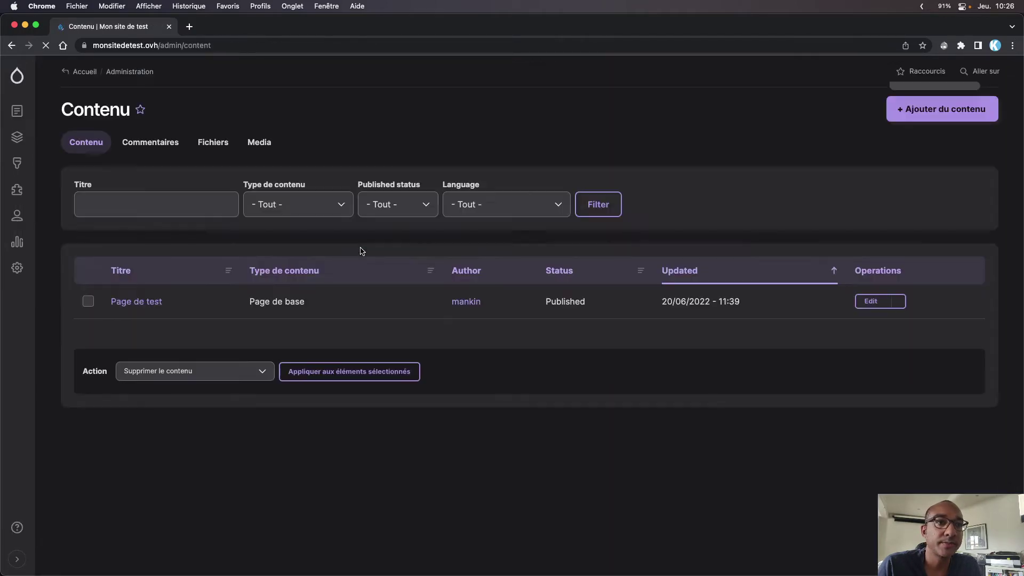
pyautogui.click(931, 109)
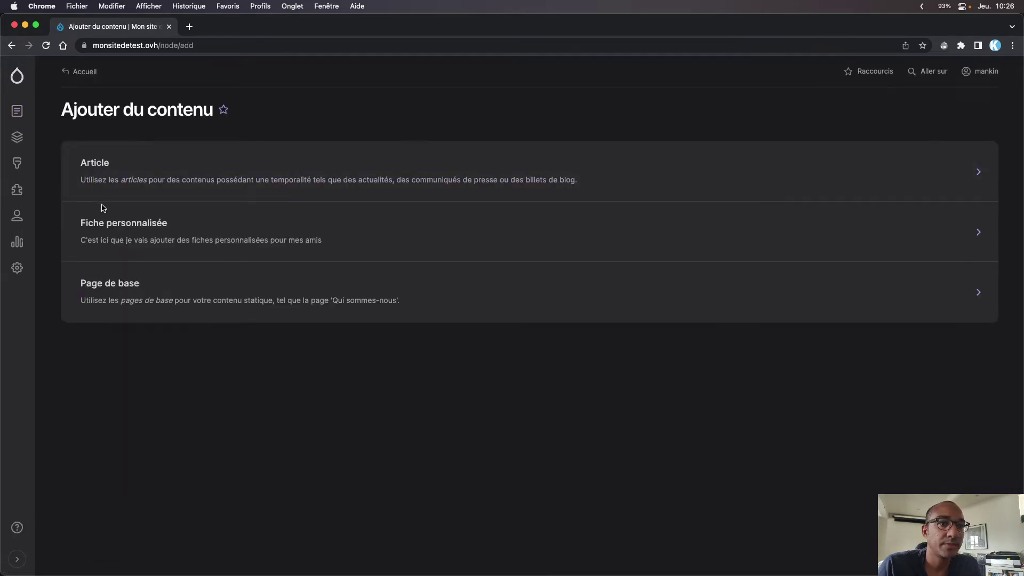
pyautogui.click(120, 226)
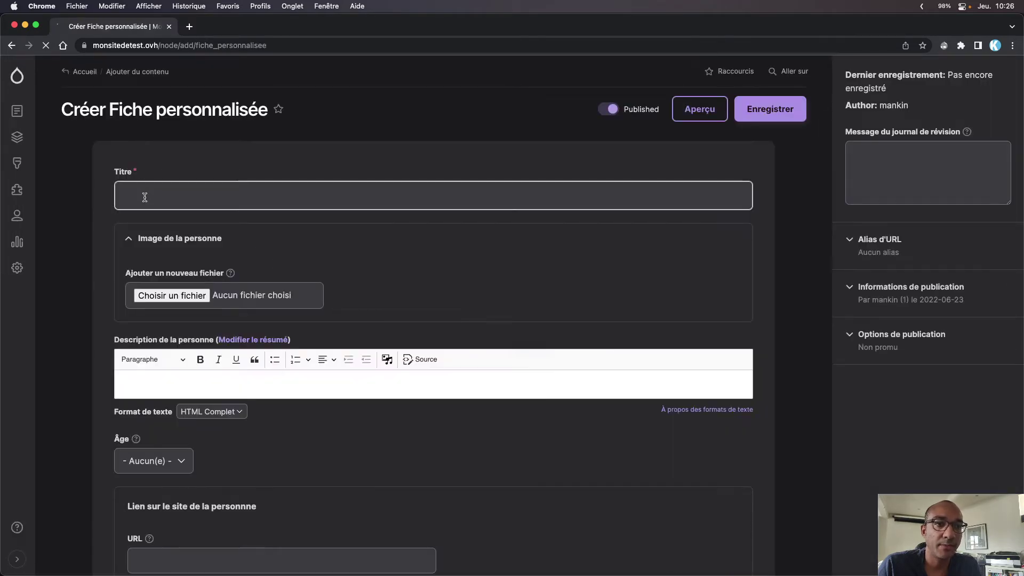
pyautogui.click(137, 194)
pyautogui.write('Toto')
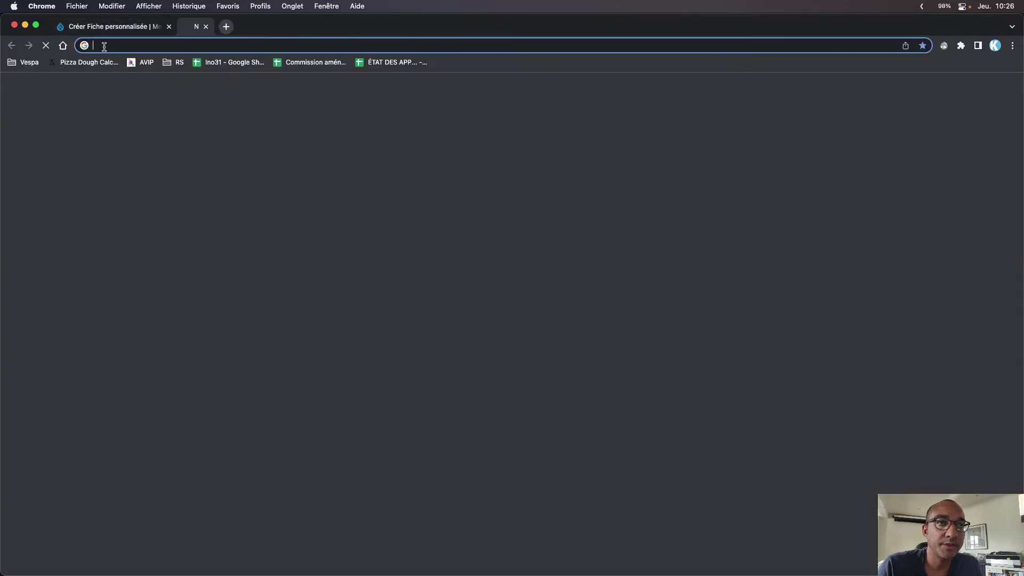
# Search the web for "pixabay" in a new browser tab and open the Pixabay site
pyautogui.click(190, 27)
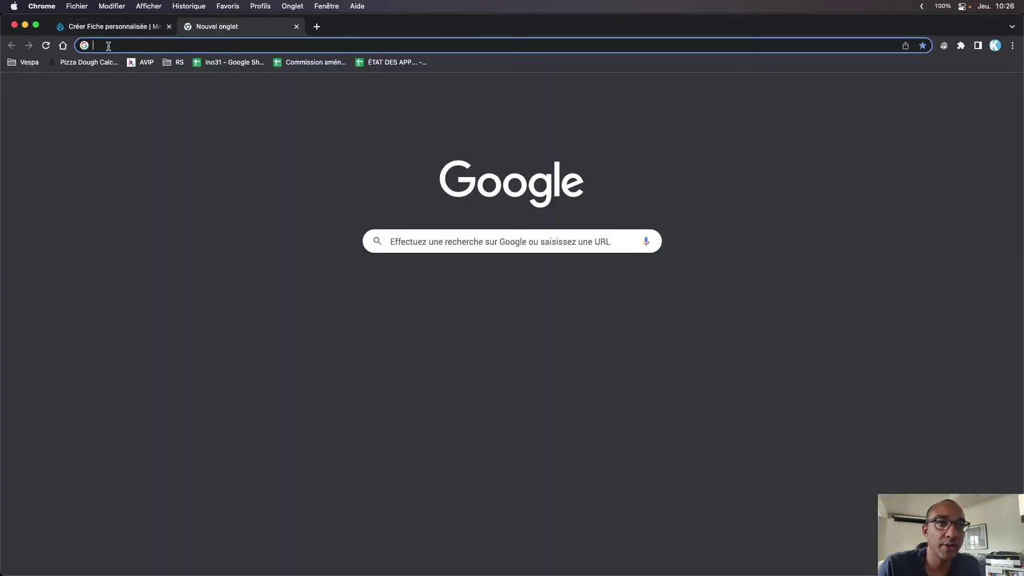
pyautogui.write('pixaba')
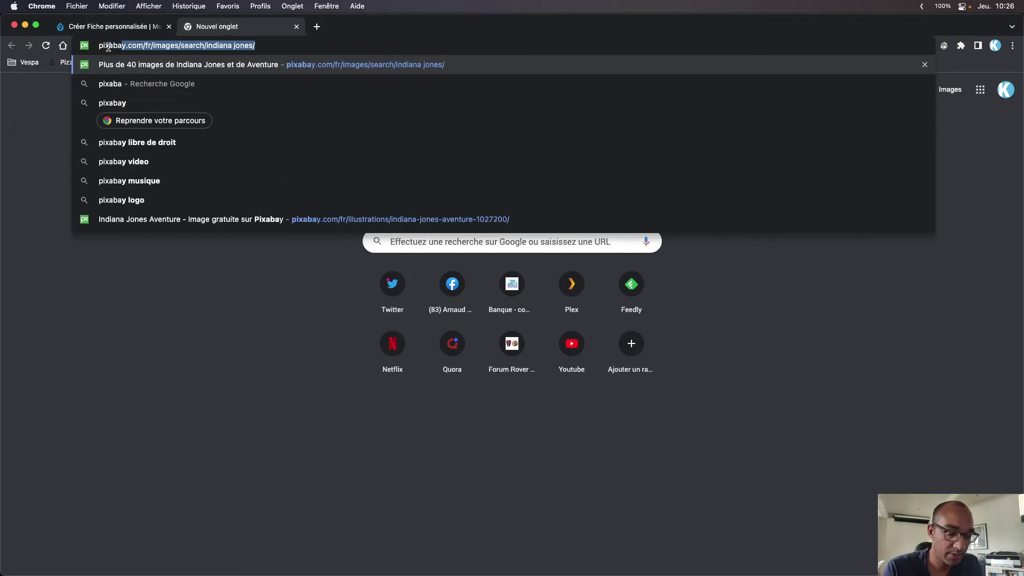
pyautogui.write('y')
pyautogui.press('Delete')
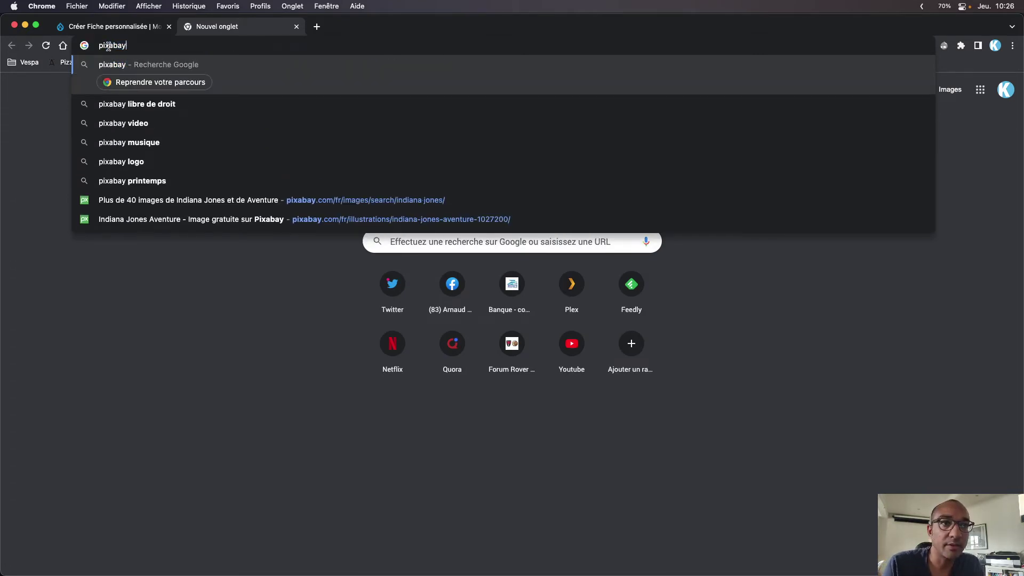
pyautogui.press('Return')
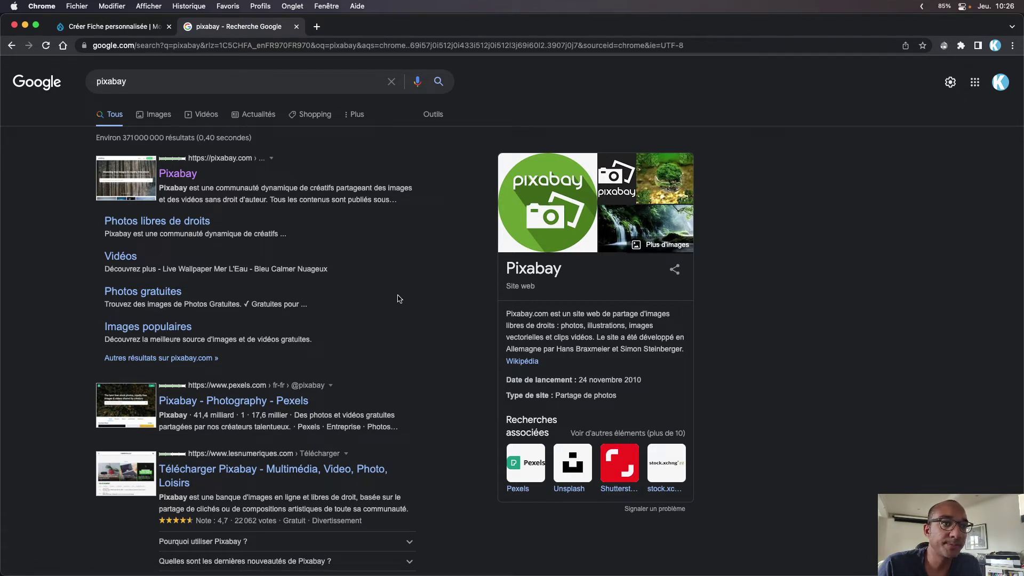
pyautogui.click(182, 179)
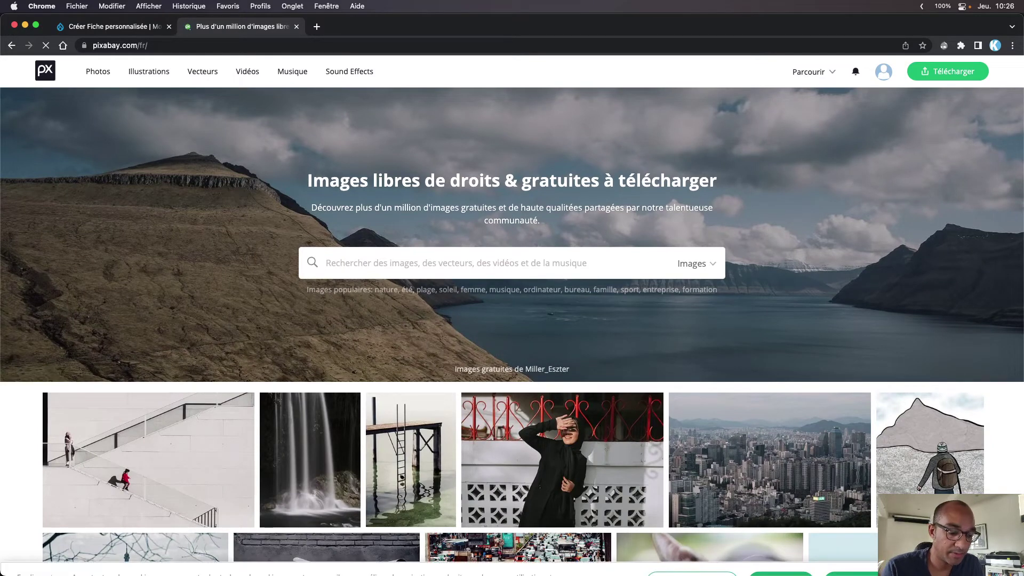
# Search Pixabay's images for "personne"
pyautogui.click(349, 261)
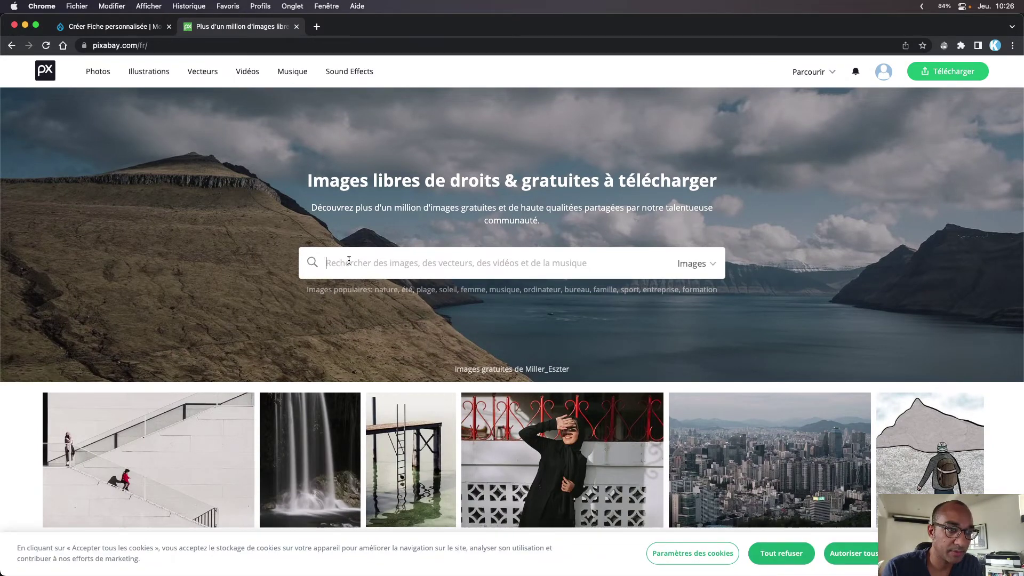
pyautogui.write('personne')
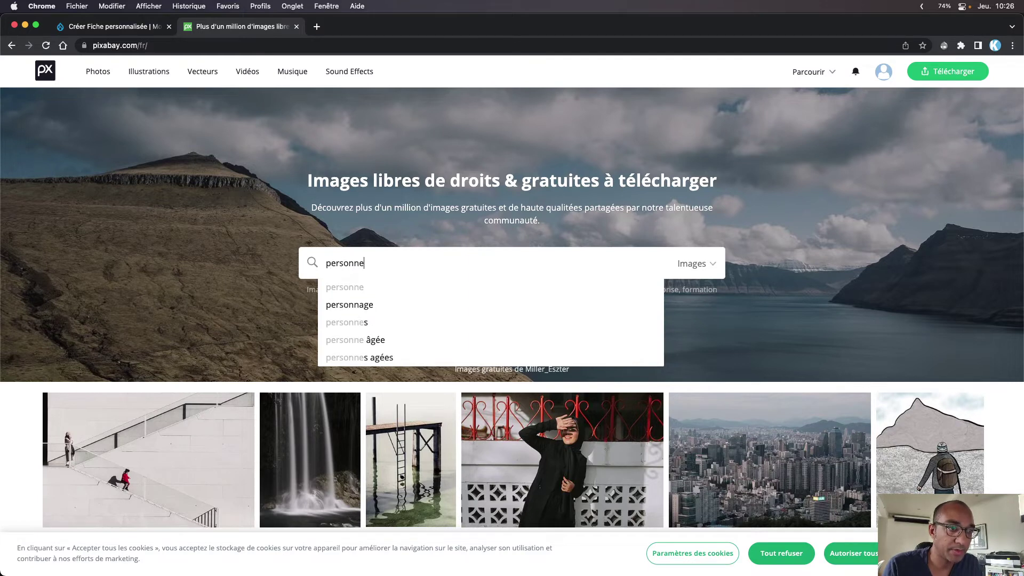
pyautogui.press('Return')
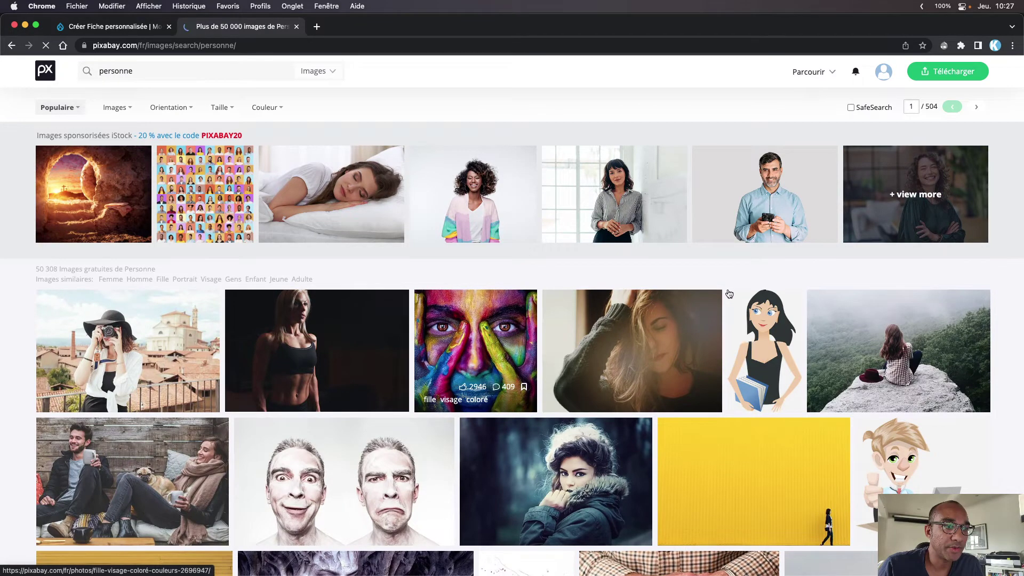
pyautogui.click(601, 192)
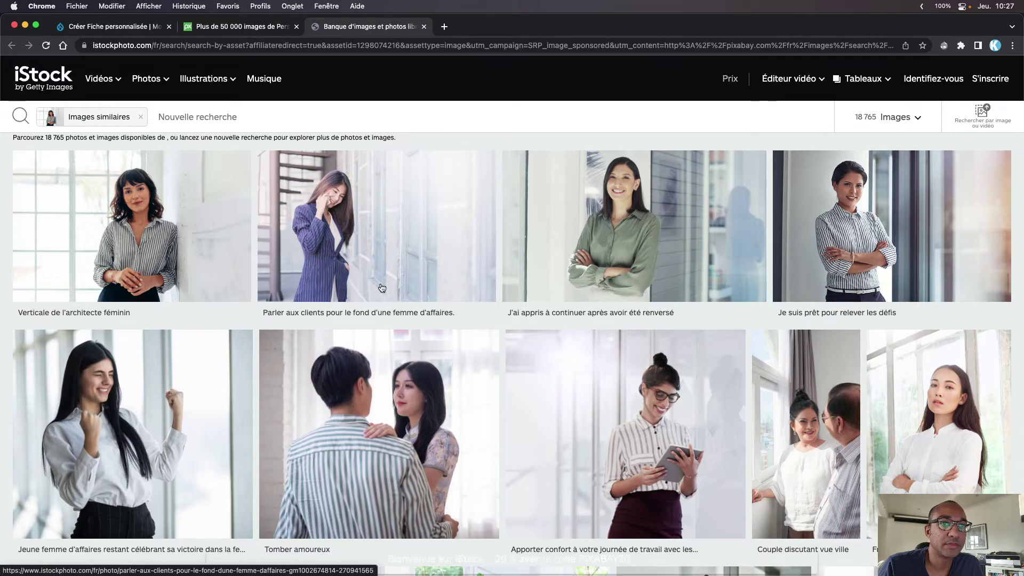
pyautogui.scroll(-6, 382, 288)
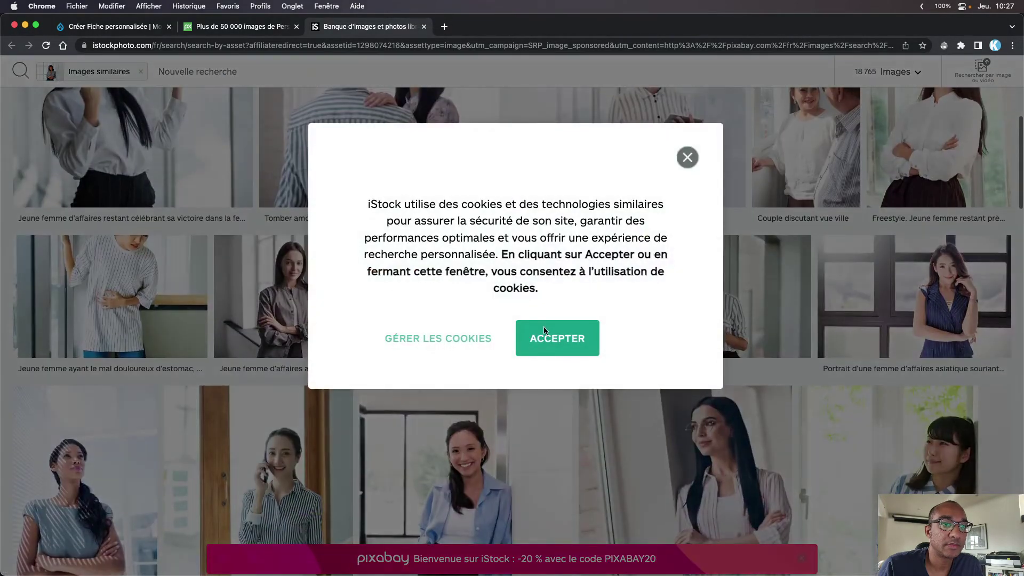
pyautogui.click(558, 347)
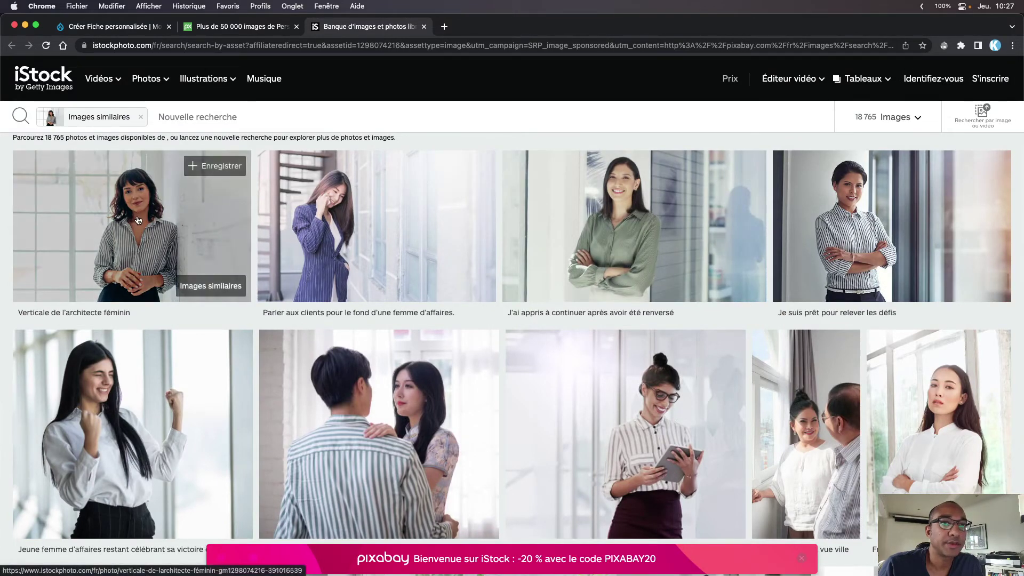
pyautogui.click(141, 223)
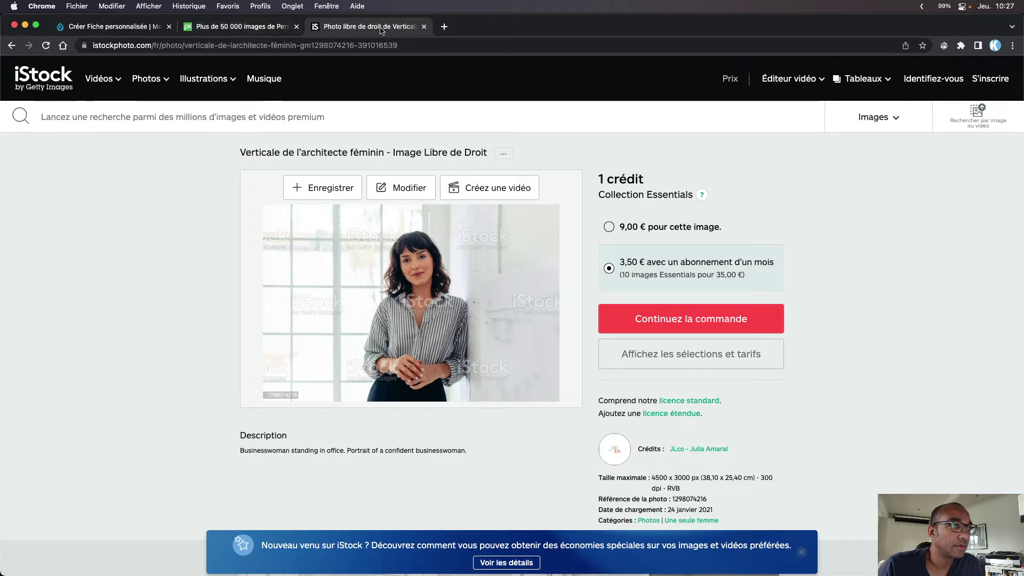
pyautogui.click(424, 26)
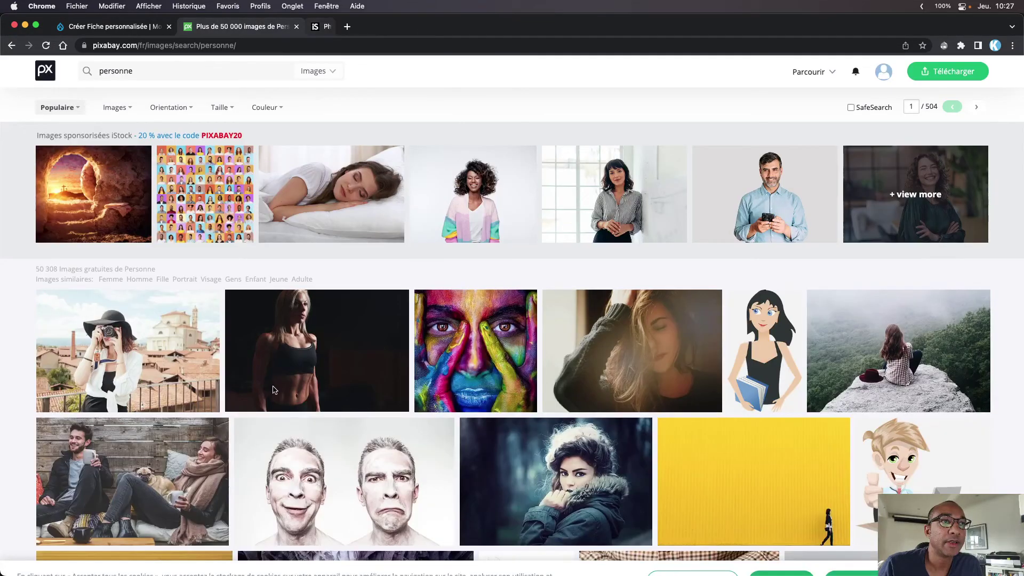
# Browse the free Pixabay results, open the portrait of the young girl with a braid and download it as a 1280×854 JPG
pyautogui.scroll(-5, 273, 390)
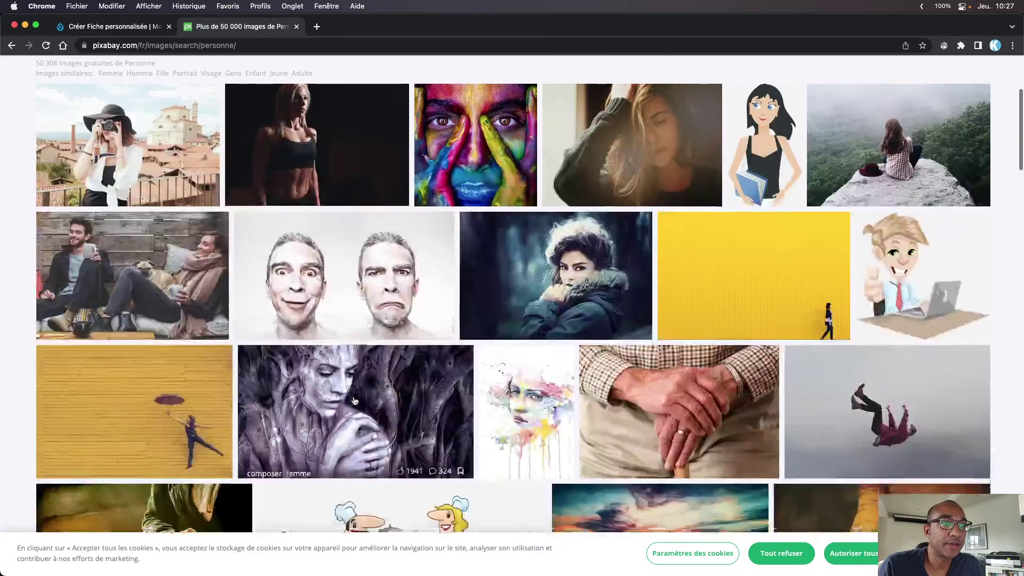
pyautogui.scroll(-10, 355, 401)
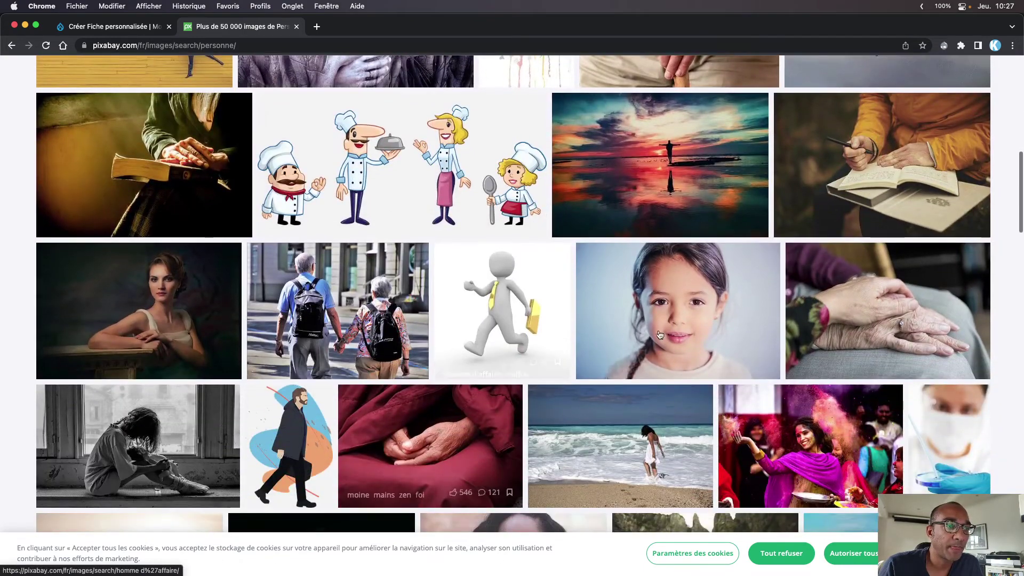
pyautogui.scroll(7, 687, 309)
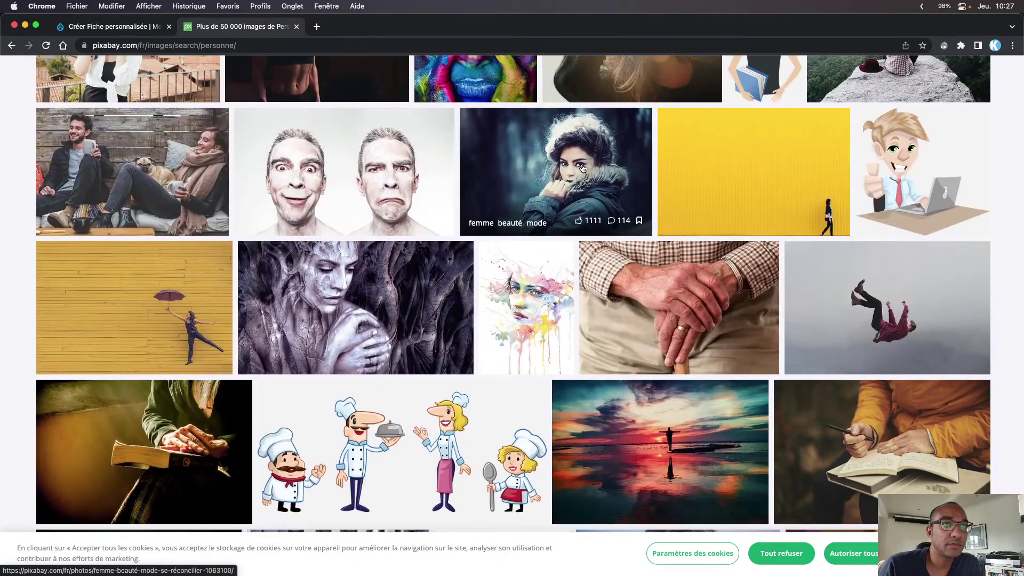
pyautogui.scroll(4, 583, 169)
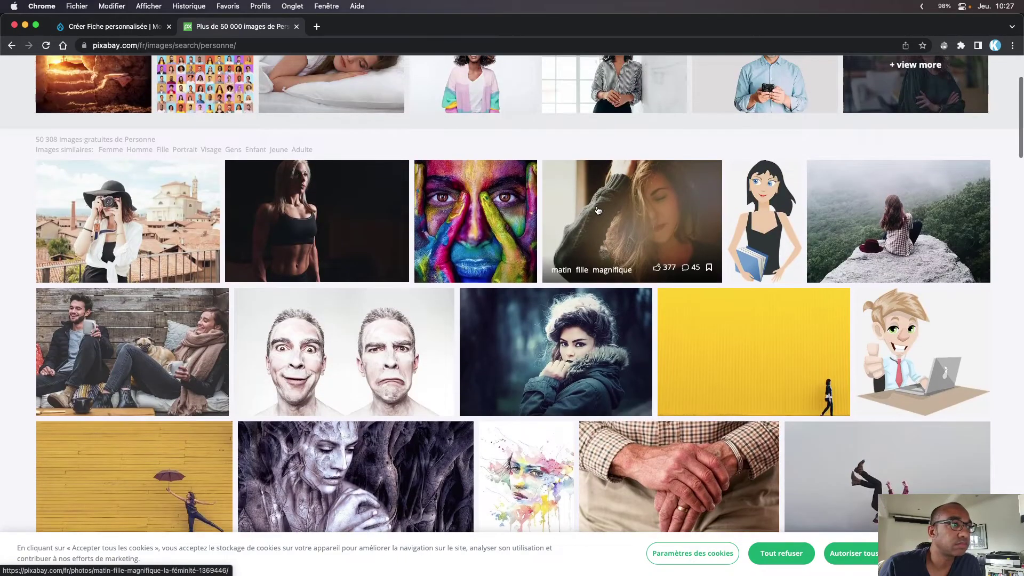
pyautogui.scroll(2, 597, 210)
pyautogui.scroll(-8, 603, 277)
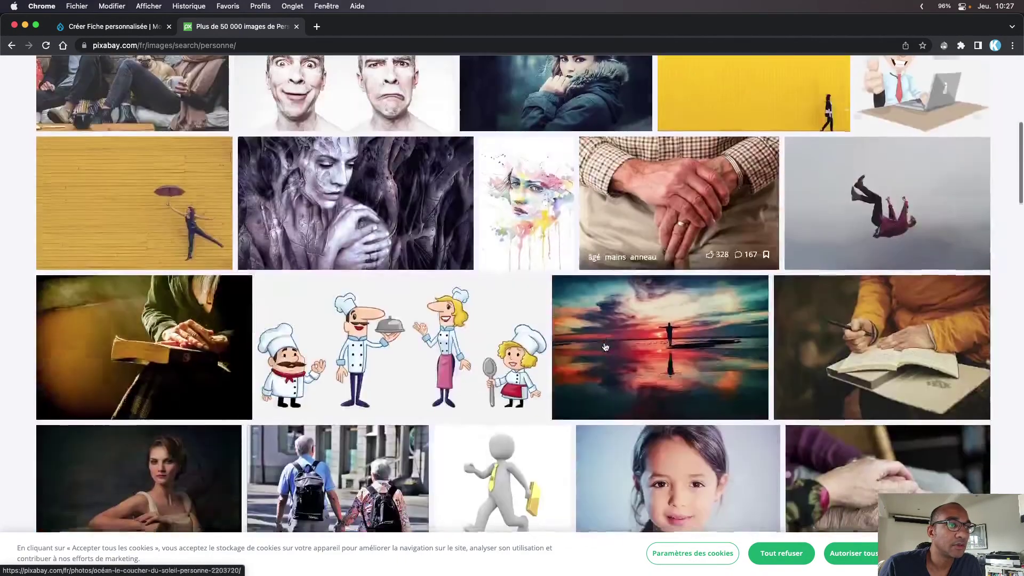
pyautogui.scroll(-4, 605, 347)
pyautogui.click(612, 338)
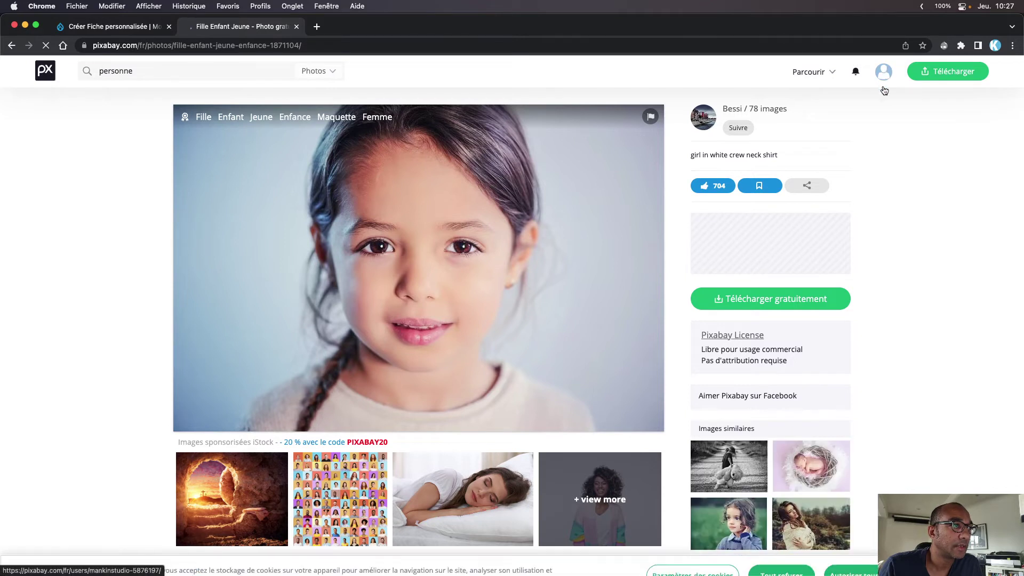
pyautogui.click(741, 302)
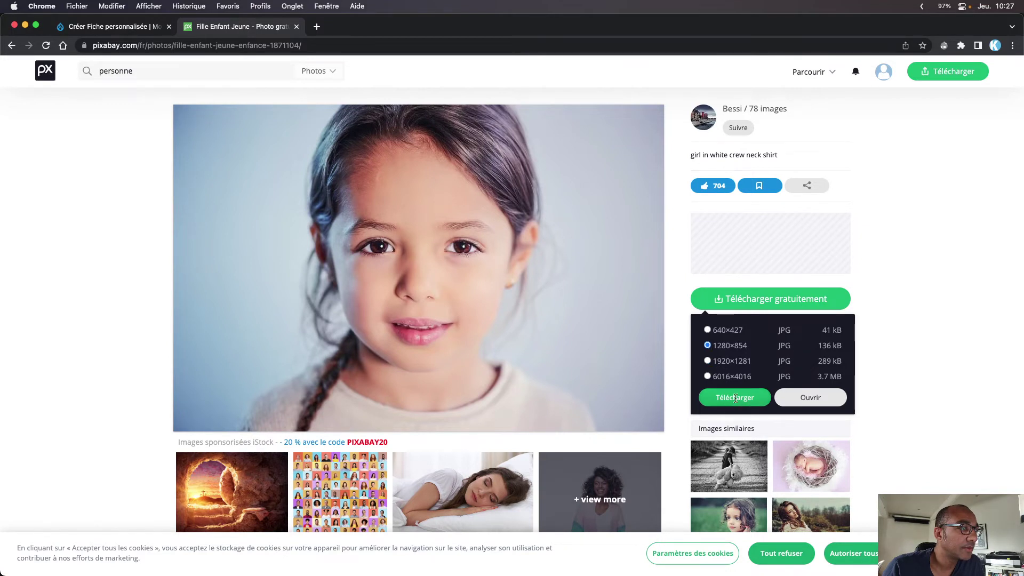
pyautogui.click(736, 399)
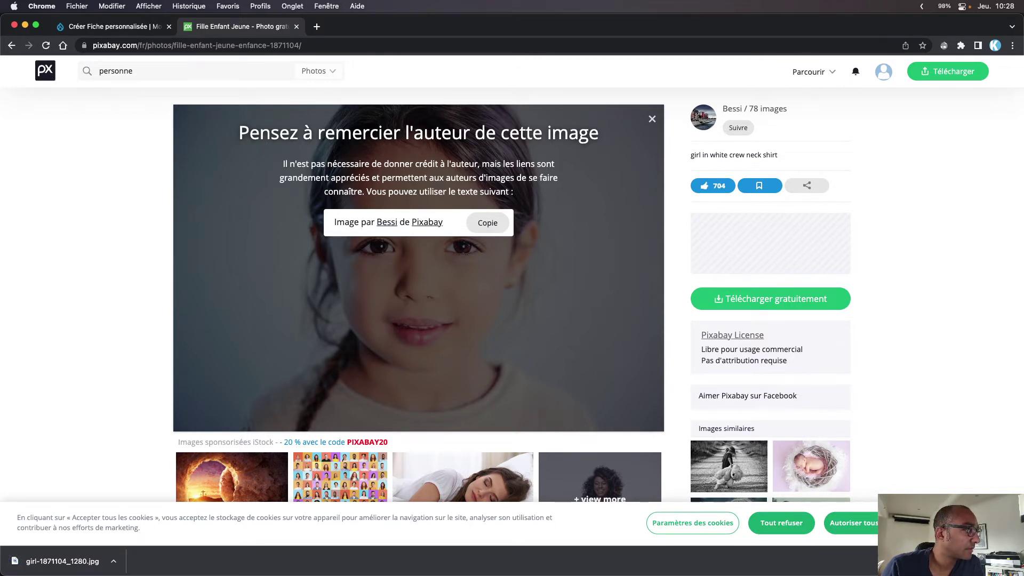
pyautogui.moveTo(947, 277); pyautogui.dragTo(1023, 144)
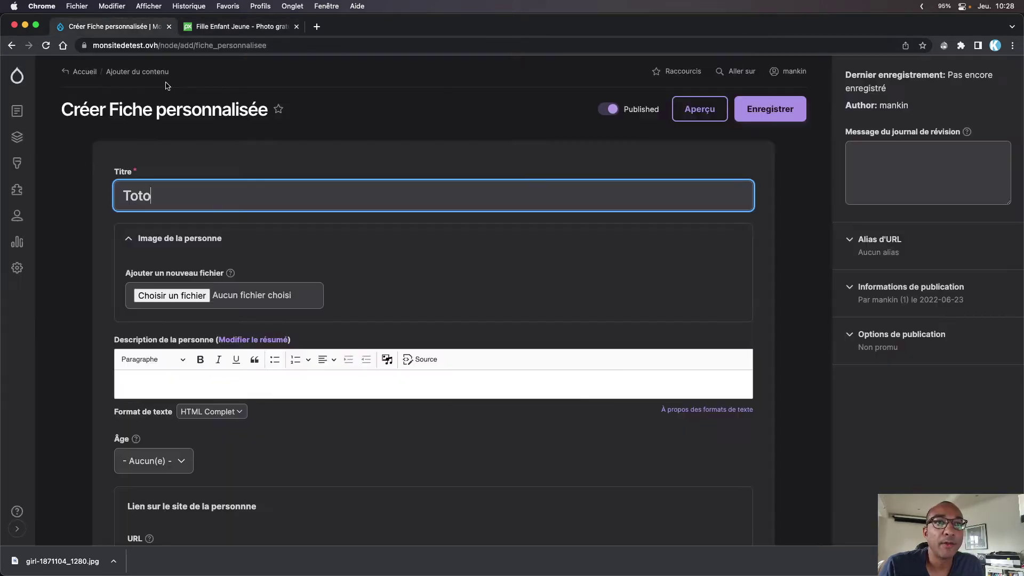
# Return to the Drupal site and open the form for adding a new field to the "Fiche personnalisée" content type
pyautogui.click(143, 27)
pyautogui.click(171, 297)
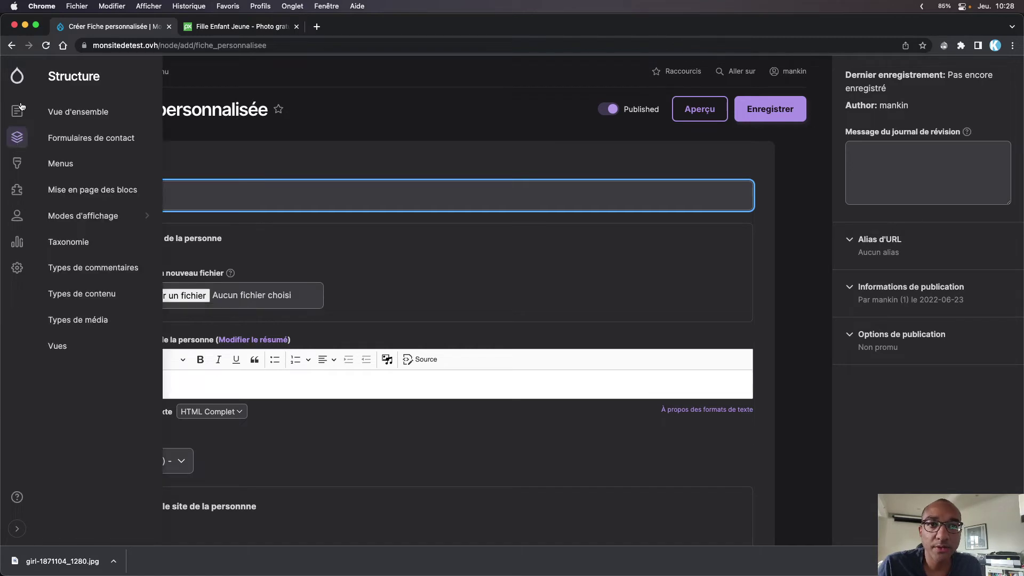
pyautogui.moveTo(17, 140)
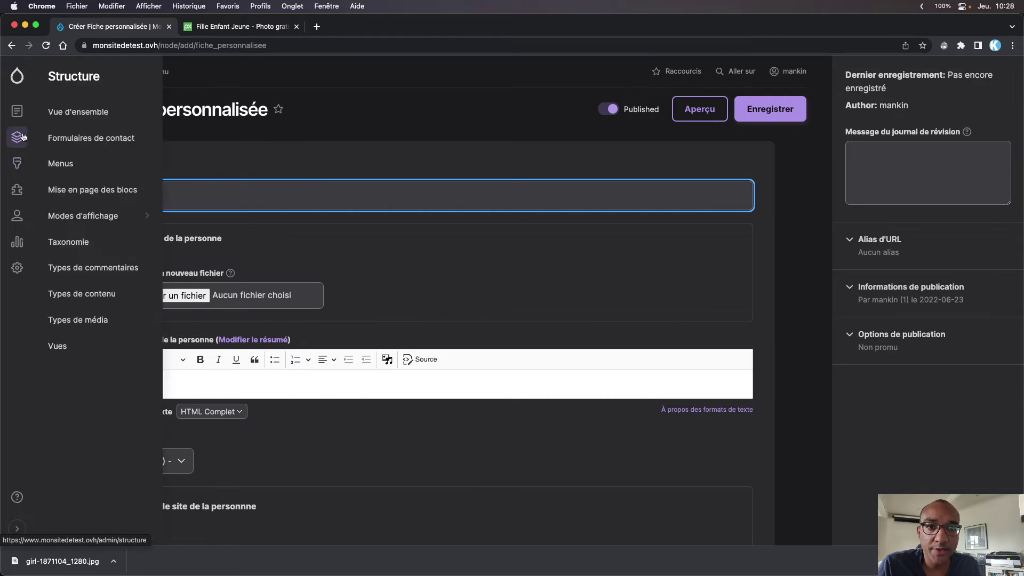
pyautogui.click(79, 293)
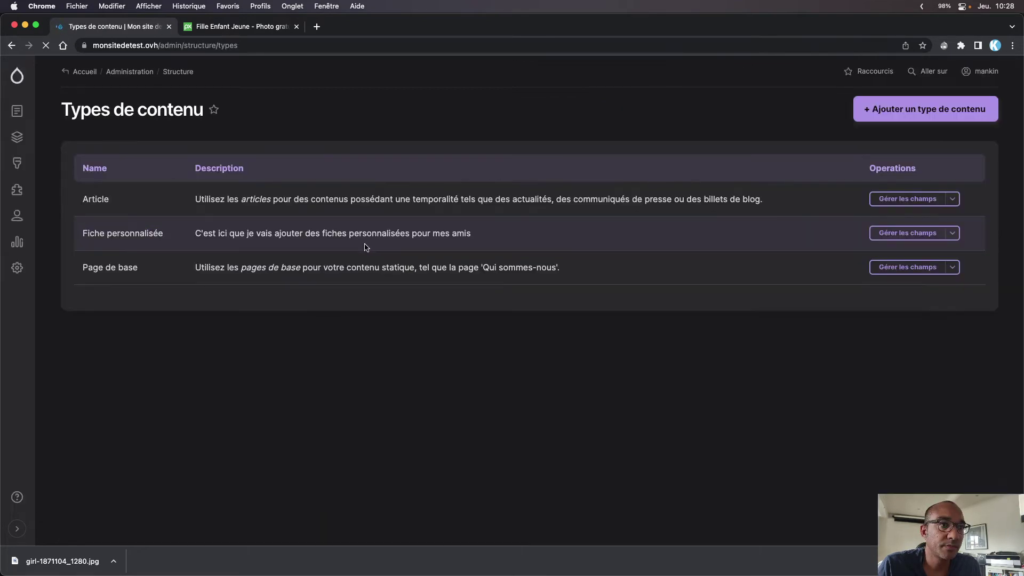
pyautogui.click(908, 233)
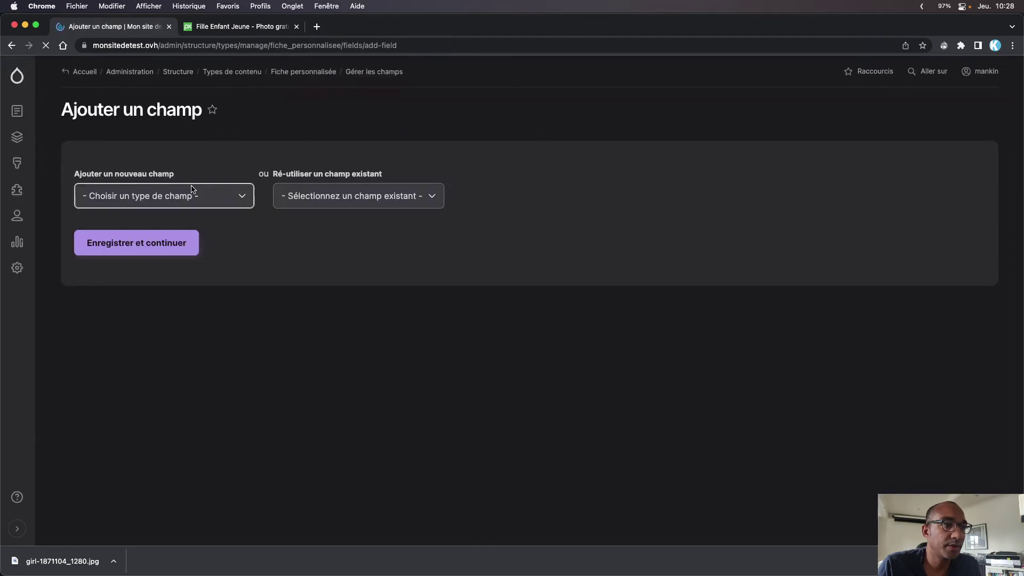
# Create a new field of type Media labelled "Photo de la personne" and continue to its storage settings
pyautogui.click(192, 192)
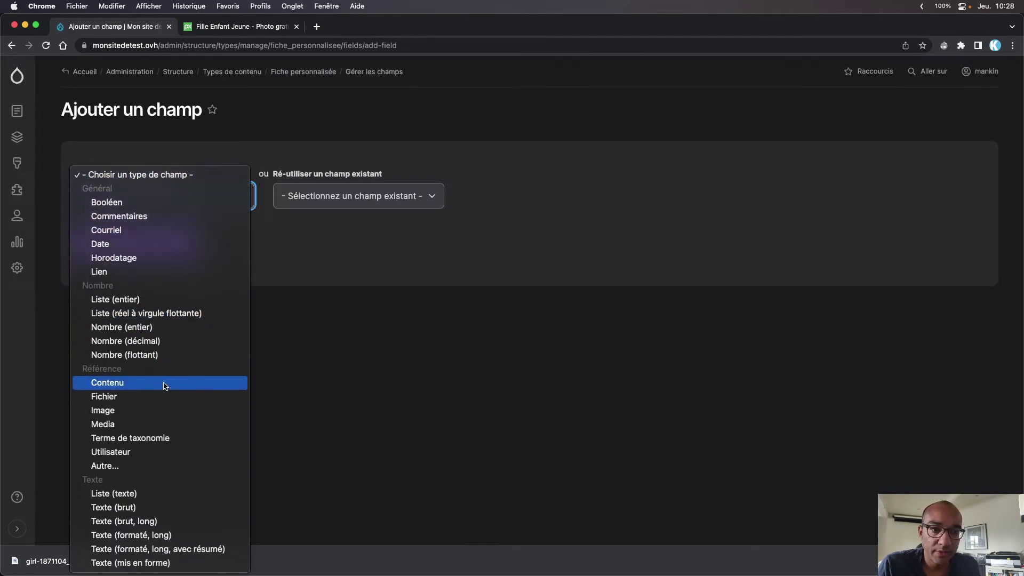
pyautogui.click(130, 424)
pyautogui.click(91, 284)
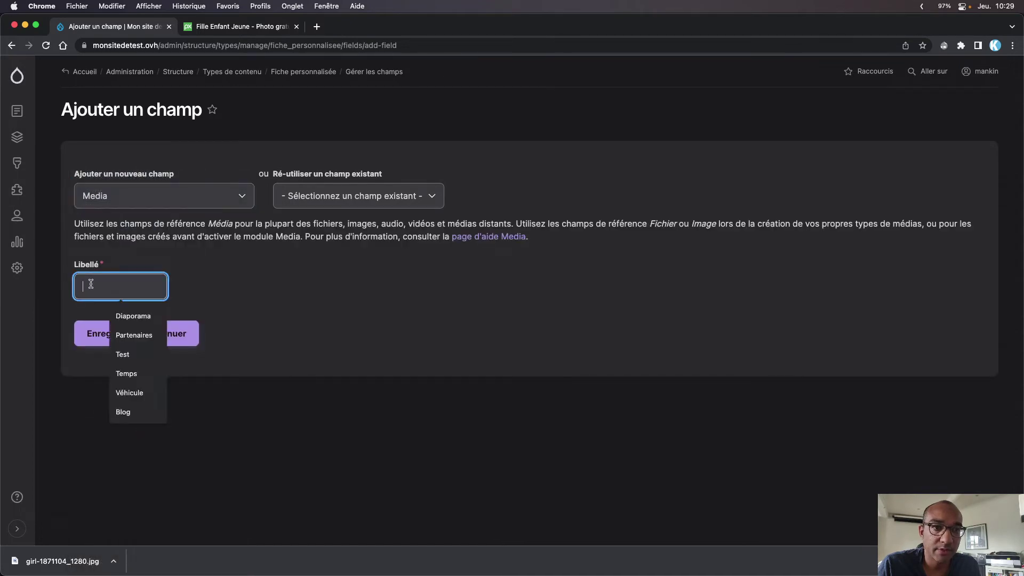
pyautogui.write('Image')
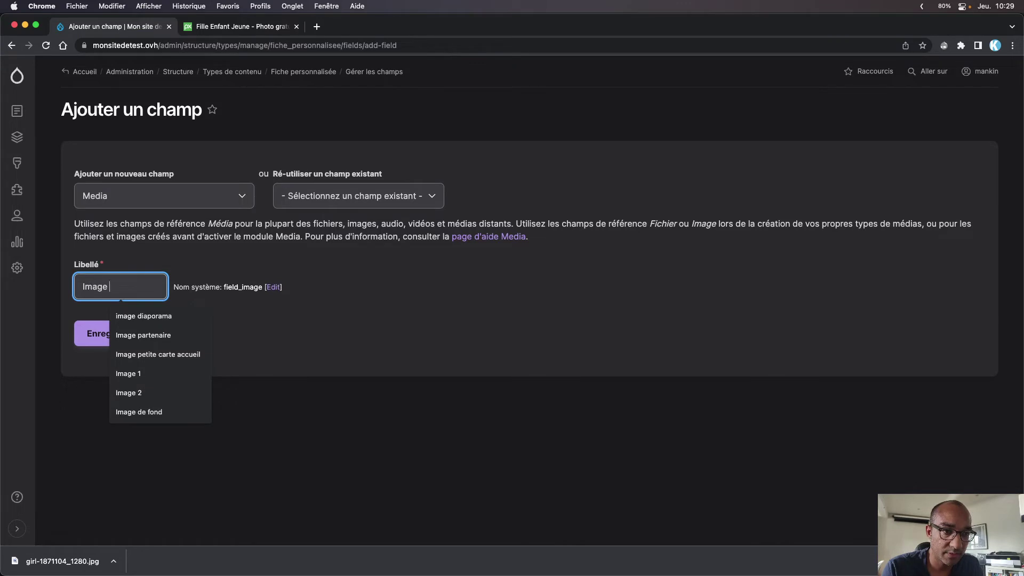
pyautogui.write(' de la p')
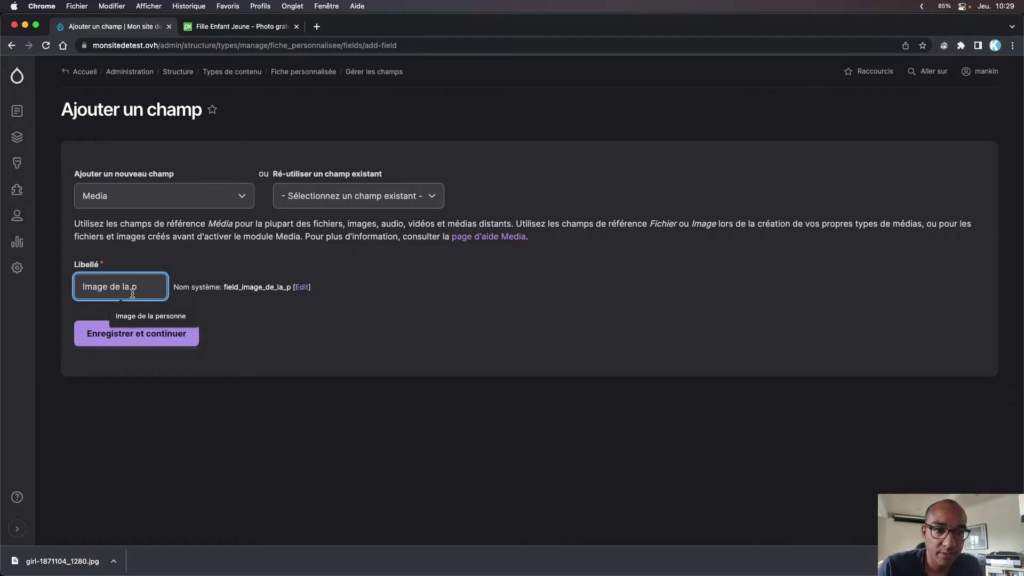
pyautogui.doubleClick(106, 287)
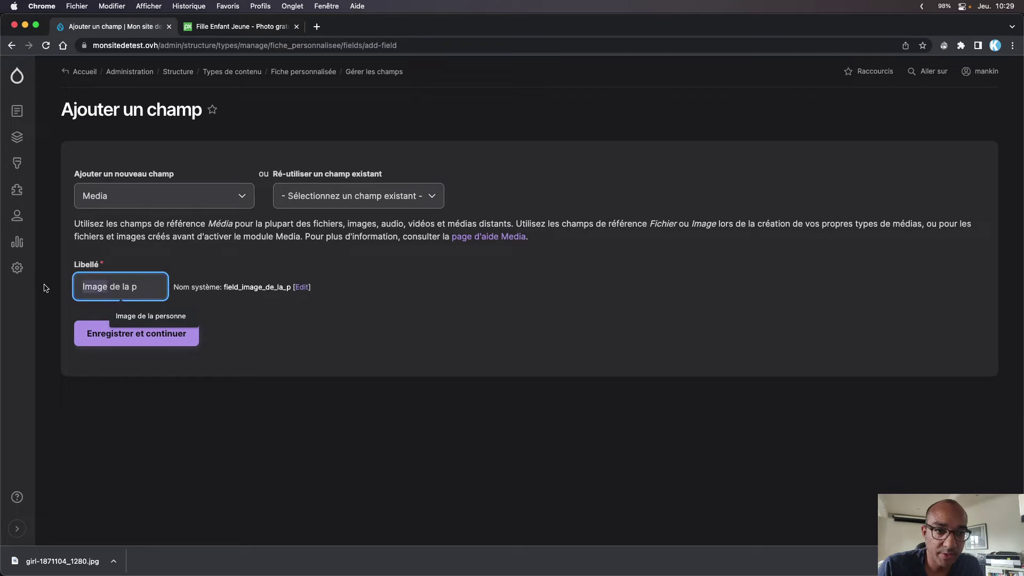
pyautogui.write('Photo')
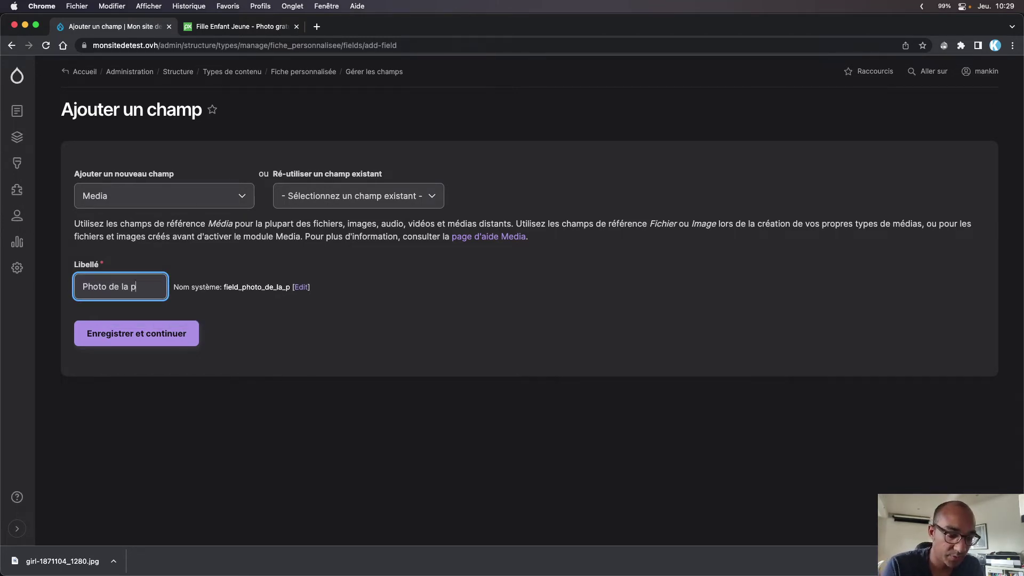
pyautogui.write('ersonne')
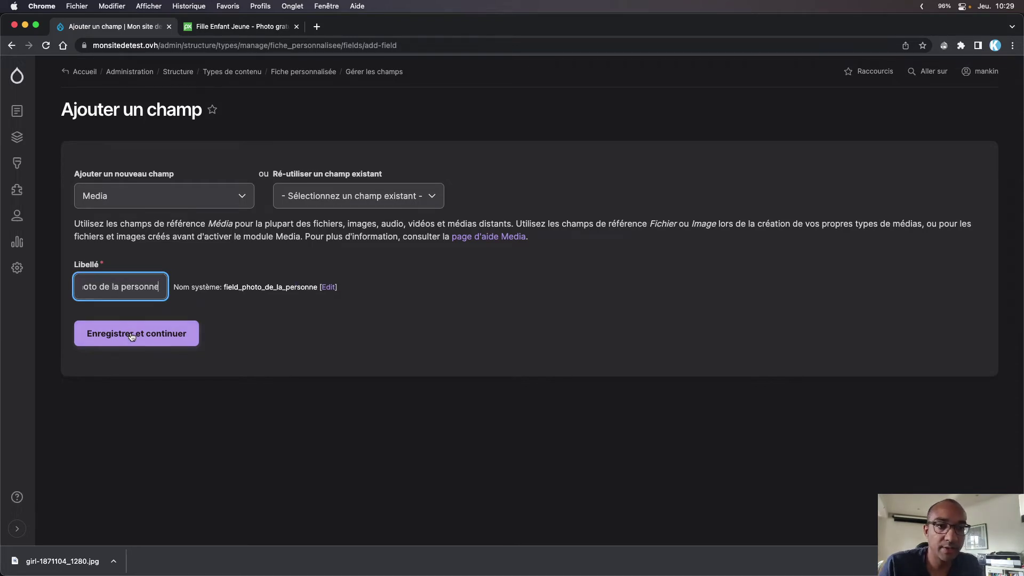
pyautogui.click(144, 335)
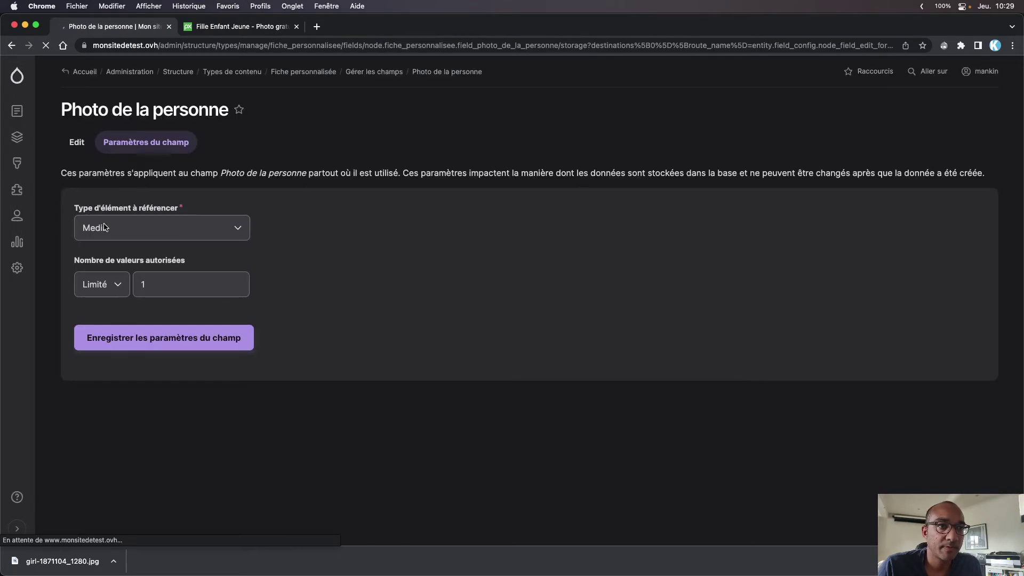
# Keep Media as the referenced item type with a limit of 1 value and save the field's storage settings
pyautogui.click(133, 231)
pyautogui.click(137, 230)
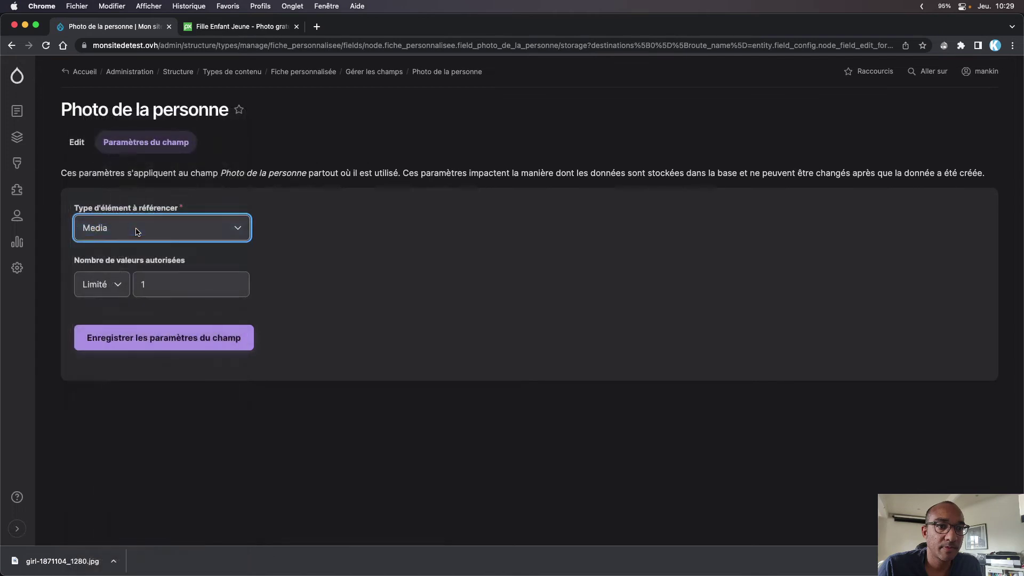
pyautogui.click(176, 339)
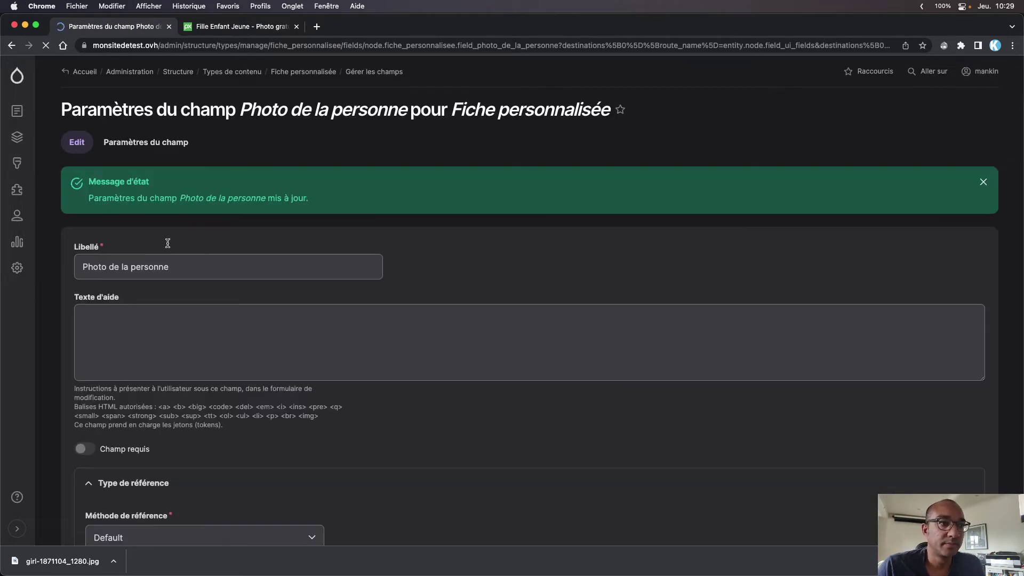
# Allow only the Image media type for the "Photo de la personne" field, keep the default reference method without sorting, and save its settings
pyautogui.click(126, 335)
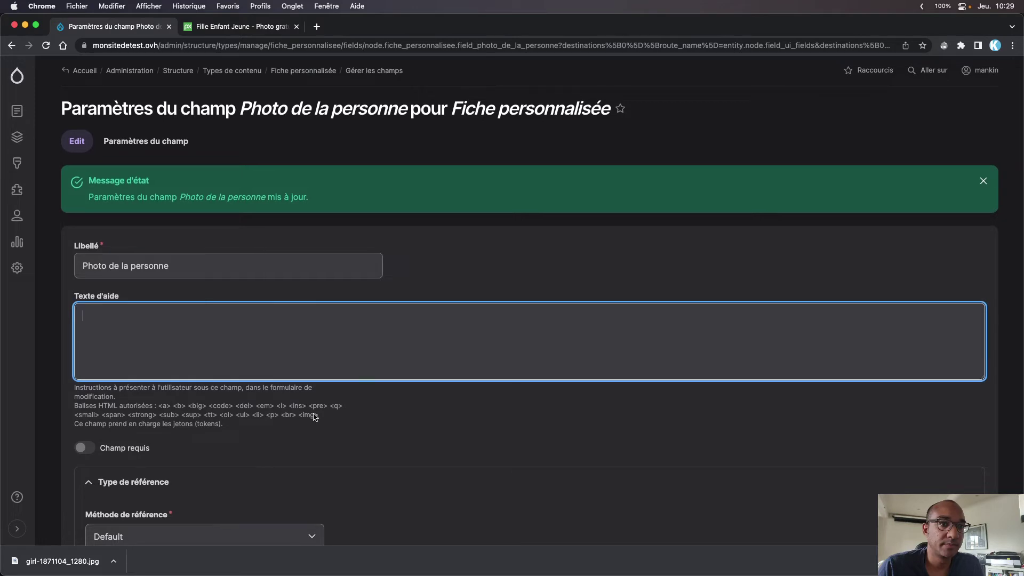
pyautogui.scroll(-2, 314, 415)
pyautogui.scroll(-5, 368, 400)
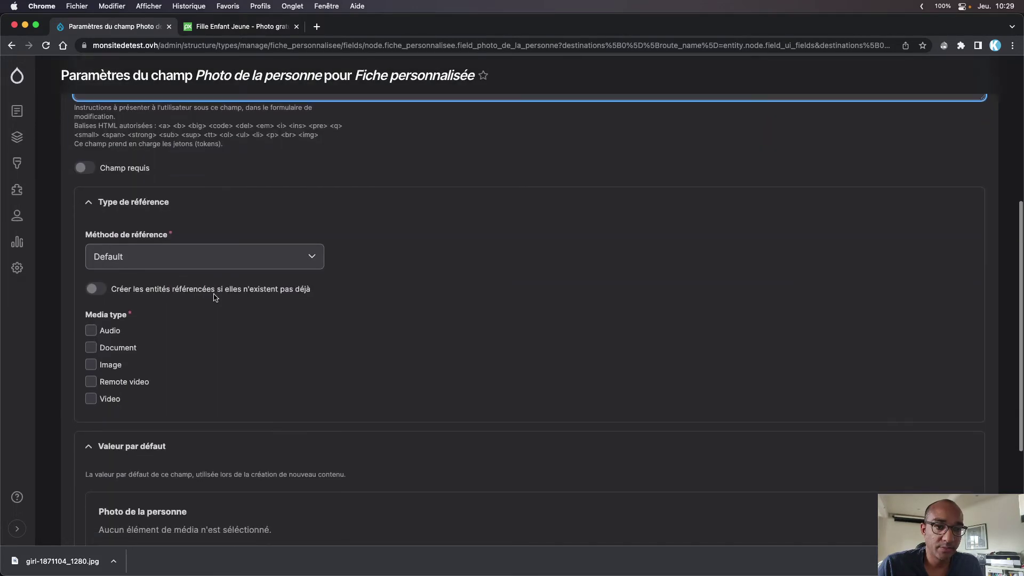
pyautogui.click(211, 265)
pyautogui.click(379, 317)
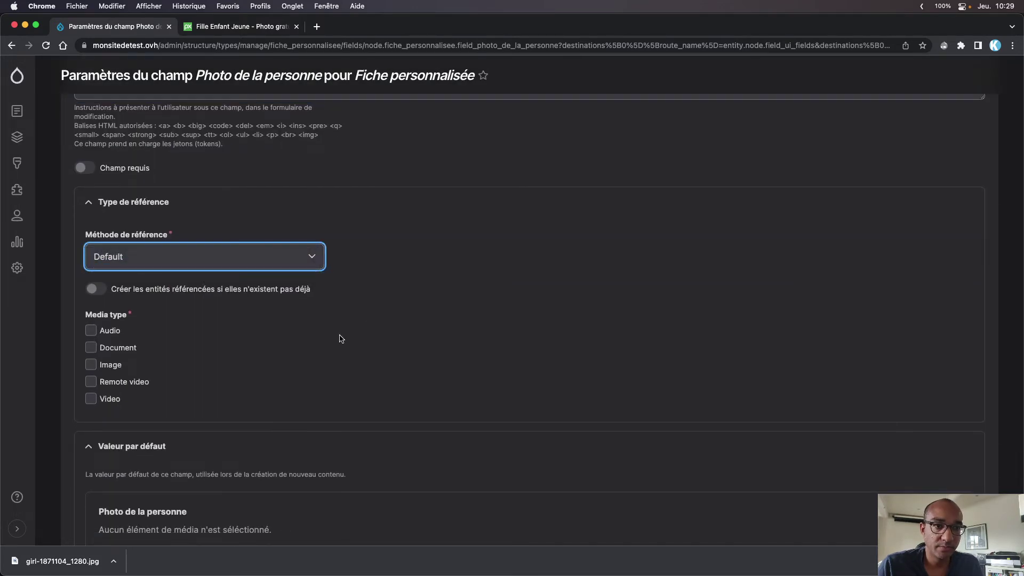
pyautogui.click(91, 364)
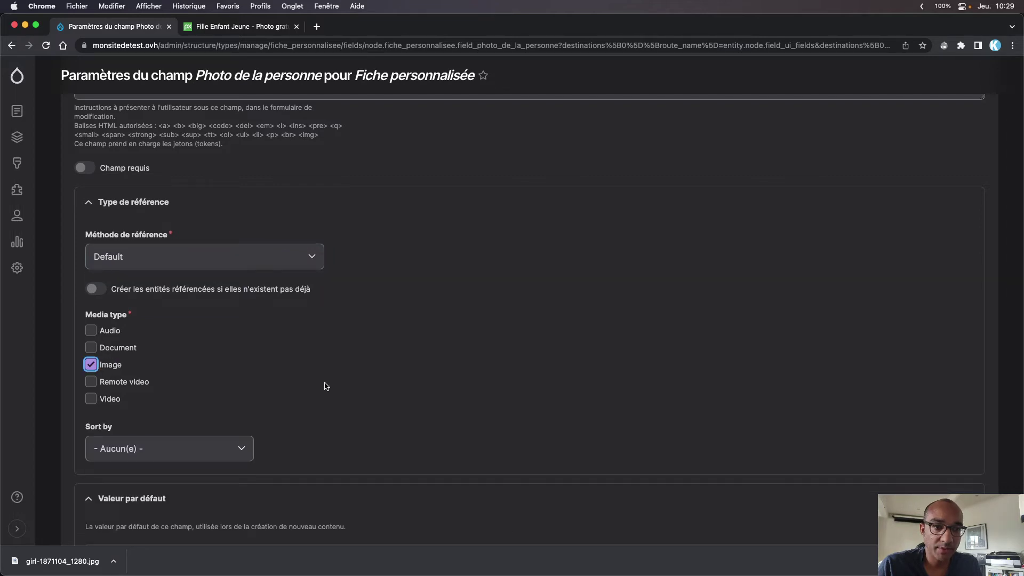
pyautogui.scroll(-3, 283, 381)
pyautogui.click(216, 393)
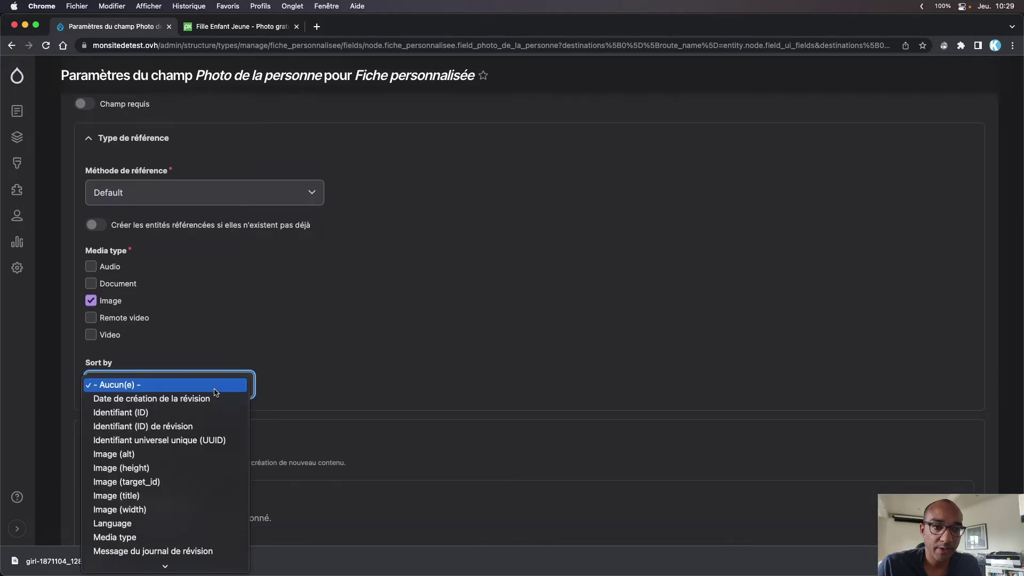
pyautogui.click(415, 425)
pyautogui.scroll(-5, 370, 414)
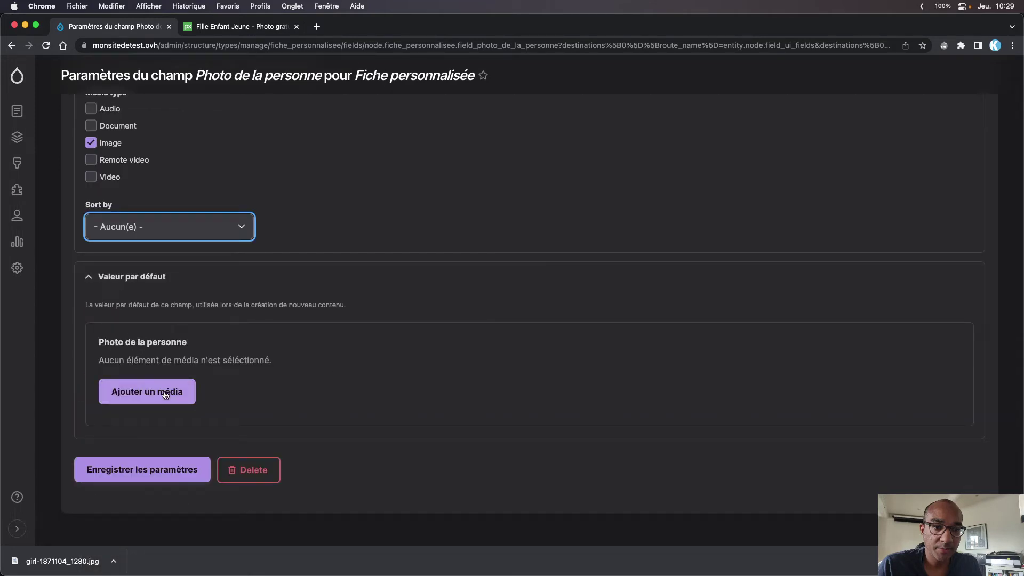
pyautogui.click(122, 476)
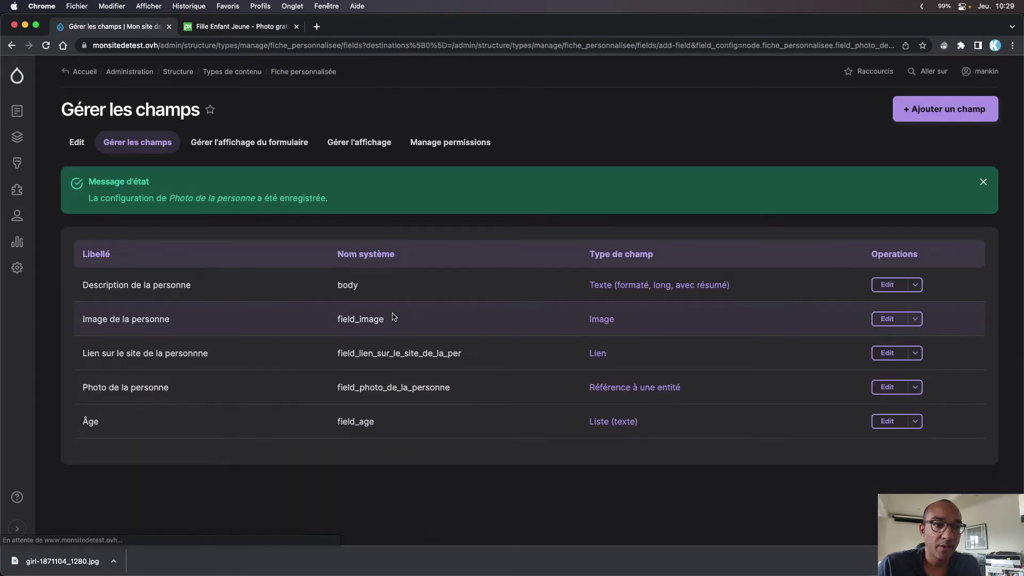
# Delete the old "Image de la personne" field from the content type
pyautogui.click(915, 319)
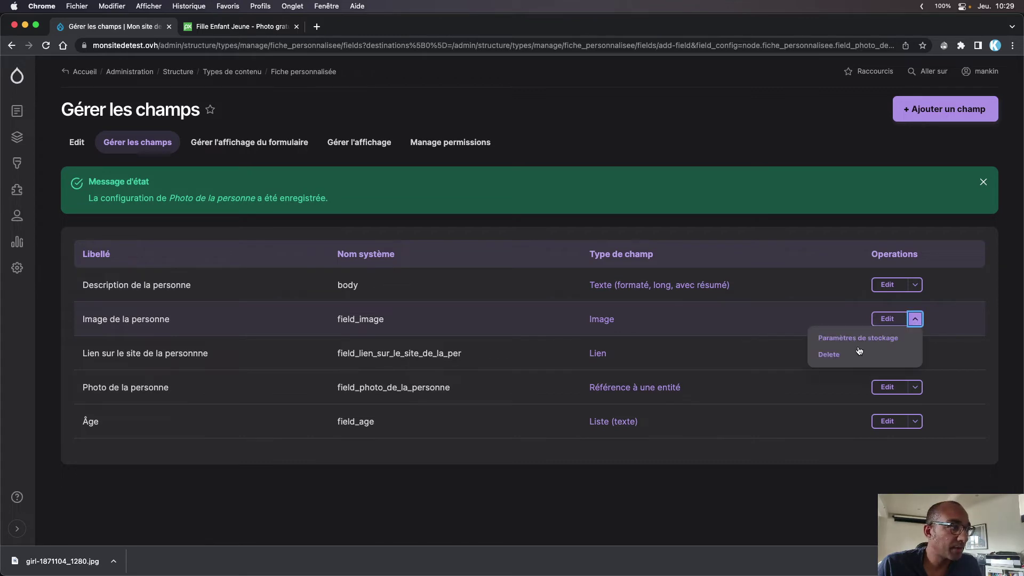
pyautogui.click(825, 360)
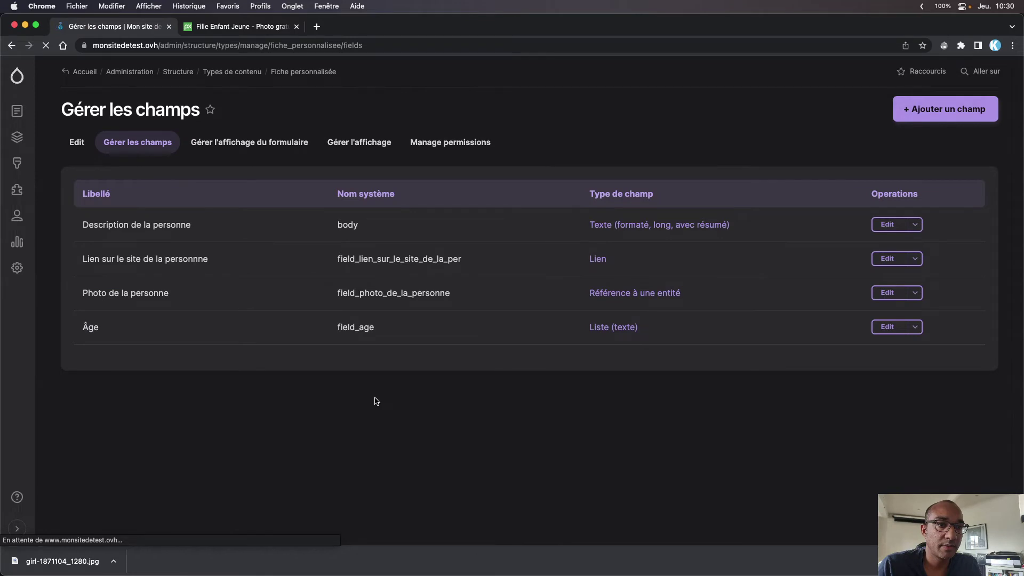
# In the content type's form display, move "Photo de la personne" directly below Titre, keep the Media library widget, and save
pyautogui.click(248, 144)
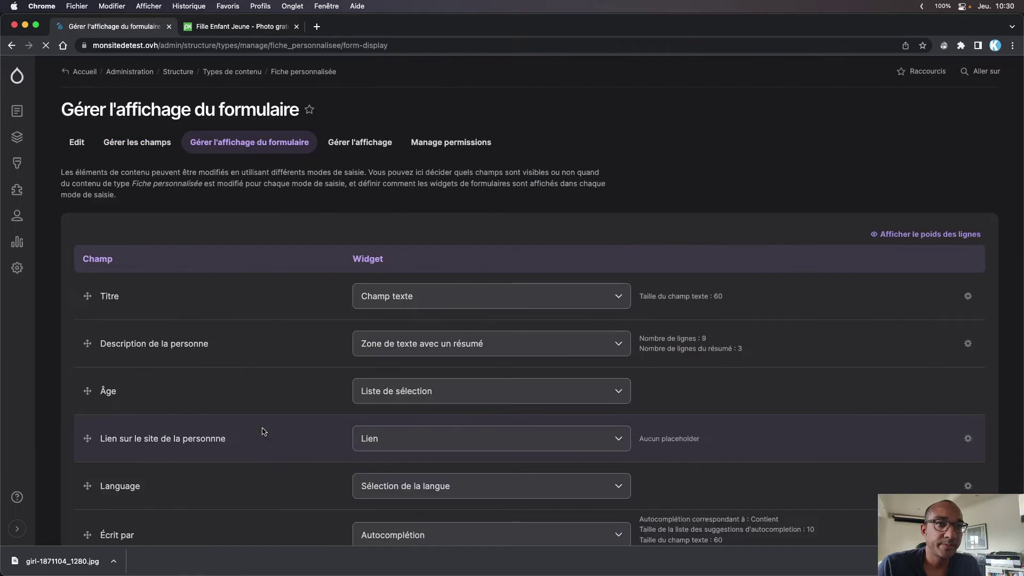
pyautogui.scroll(-1, 160, 405)
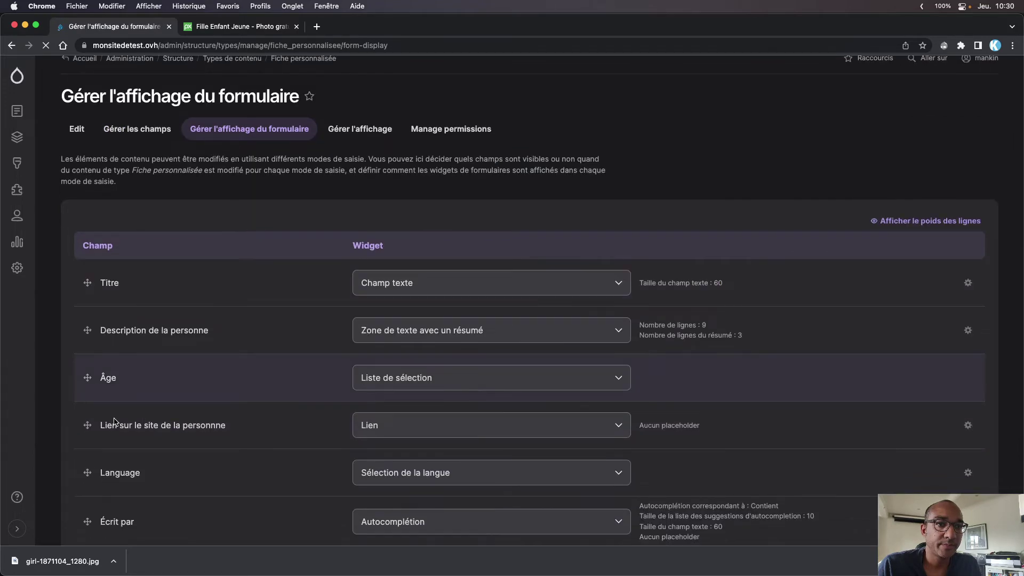
pyautogui.scroll(-10, 154, 457)
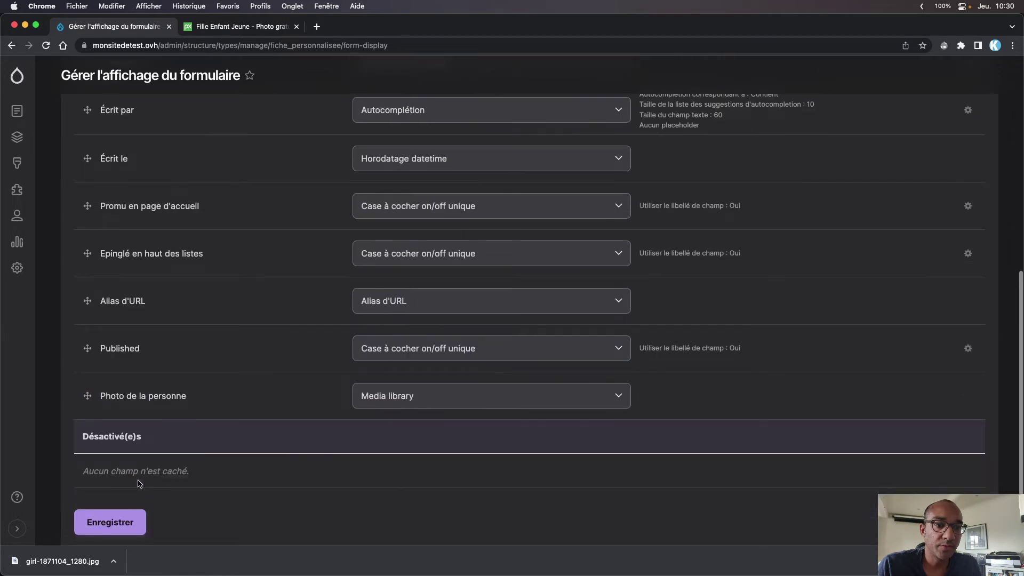
pyautogui.moveTo(87, 395); pyautogui.dragTo(106, 238)
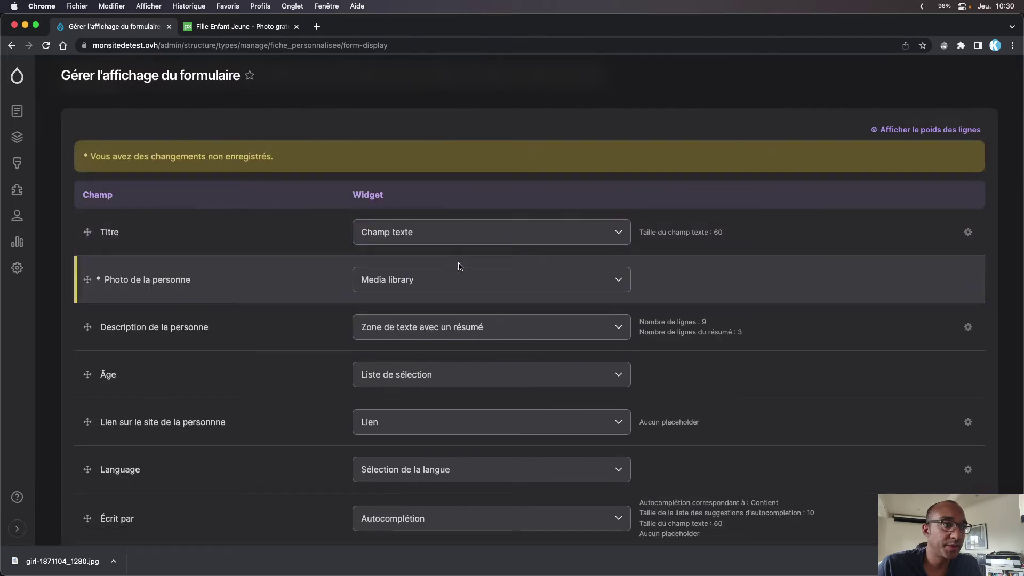
pyautogui.click(459, 270)
pyautogui.click(267, 271)
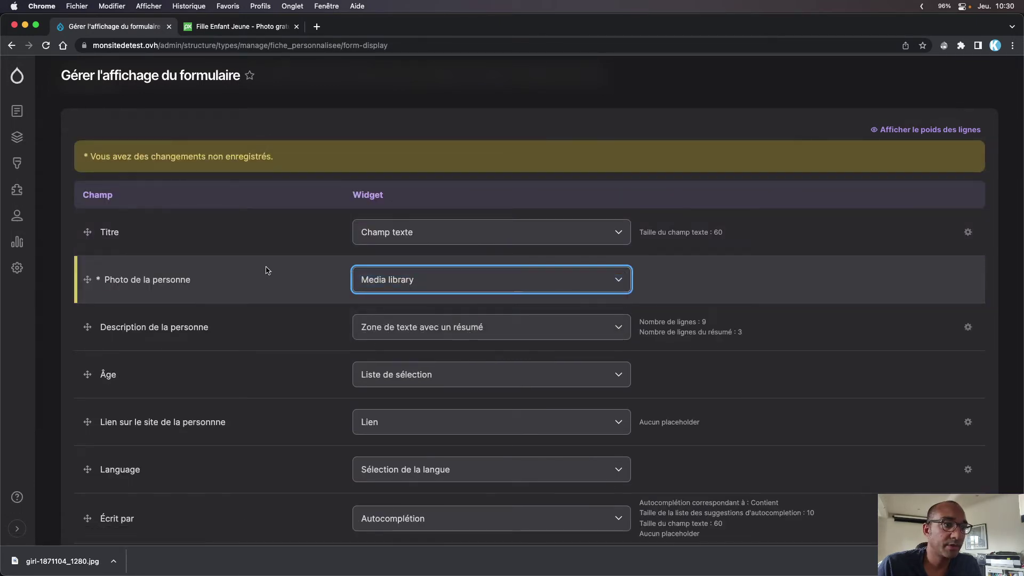
pyautogui.scroll(-10, 203, 378)
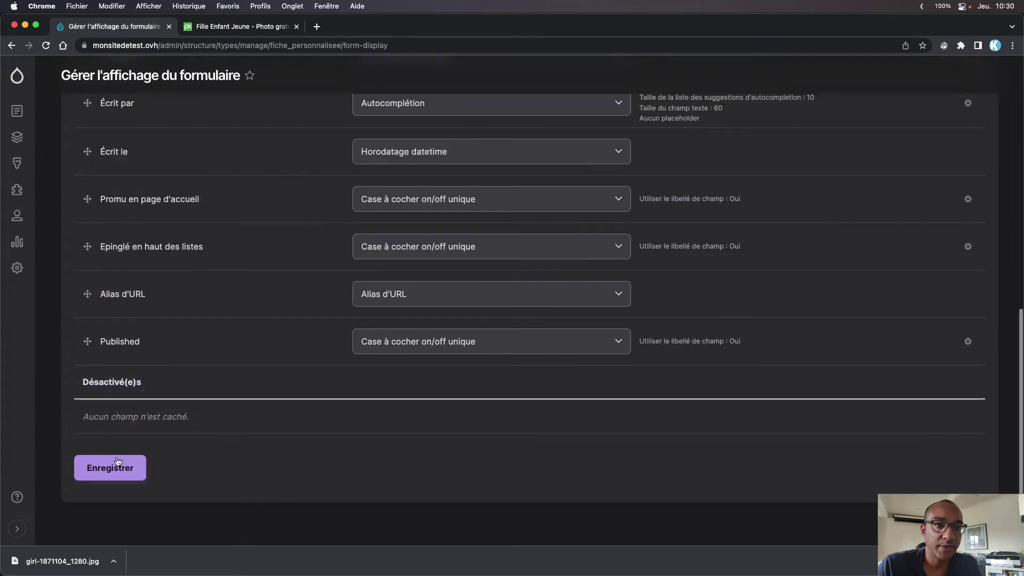
pyautogui.click(118, 462)
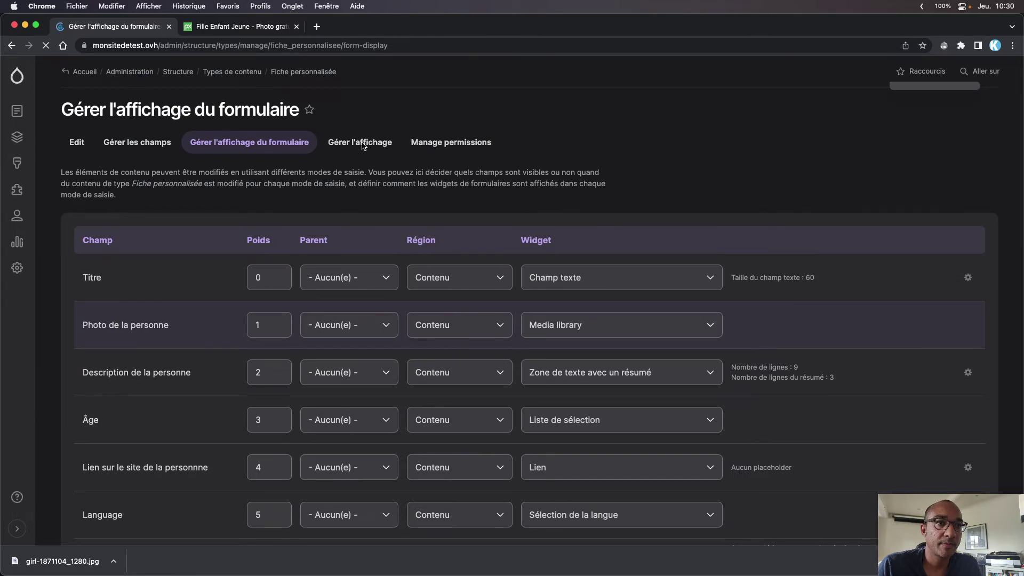
# In the content type's default display, move "Photo de la personne" above Liens and set its label to "- Caché -"
pyautogui.click(362, 145)
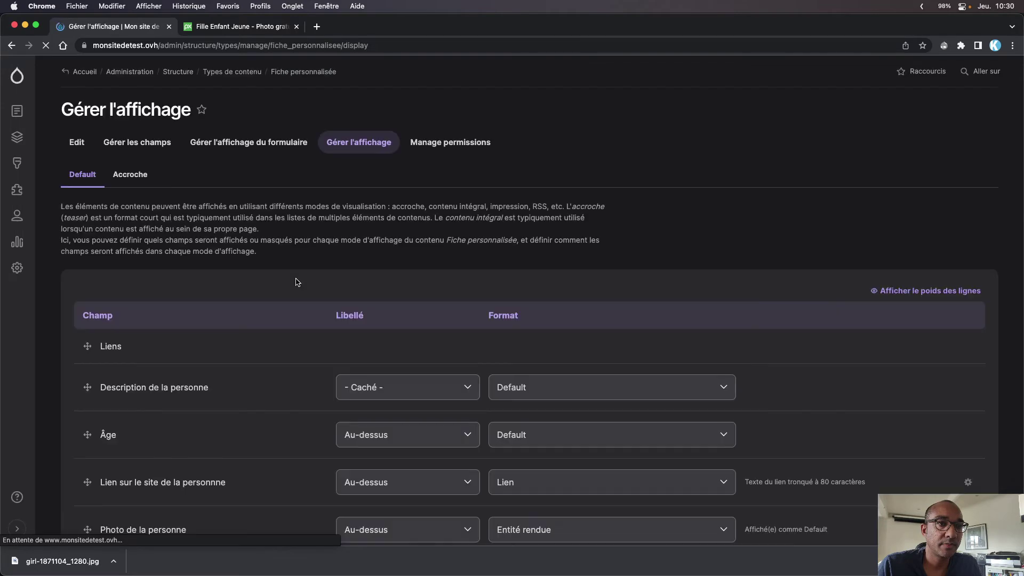
pyautogui.scroll(-5, 120, 387)
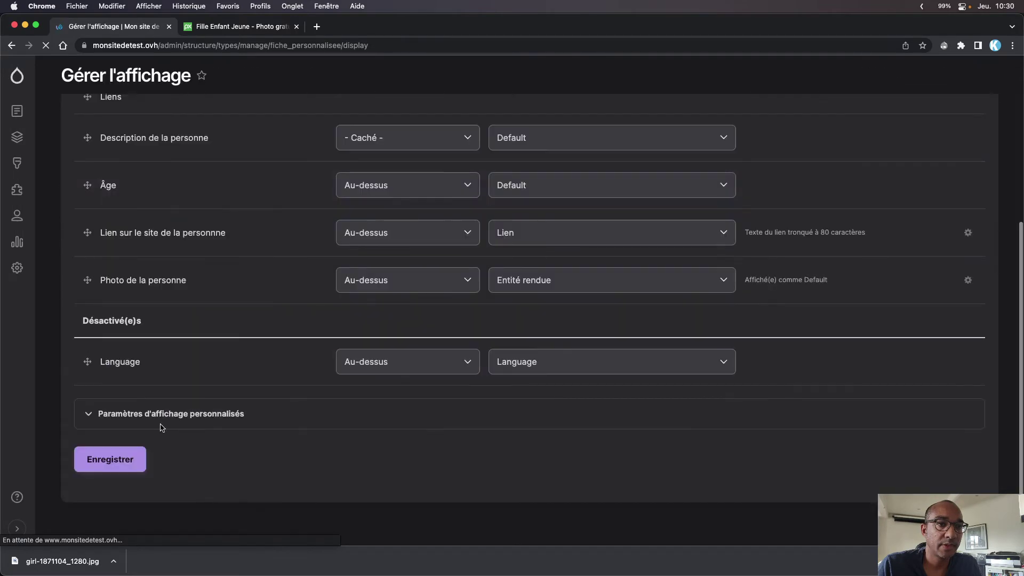
pyautogui.moveTo(94, 295); pyautogui.dragTo(102, 144)
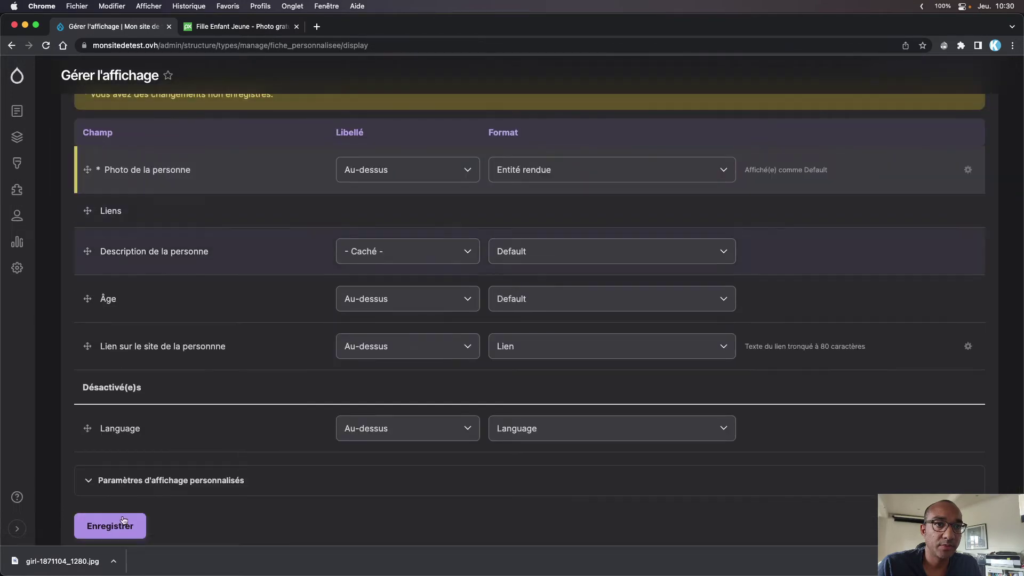
pyautogui.click(442, 172)
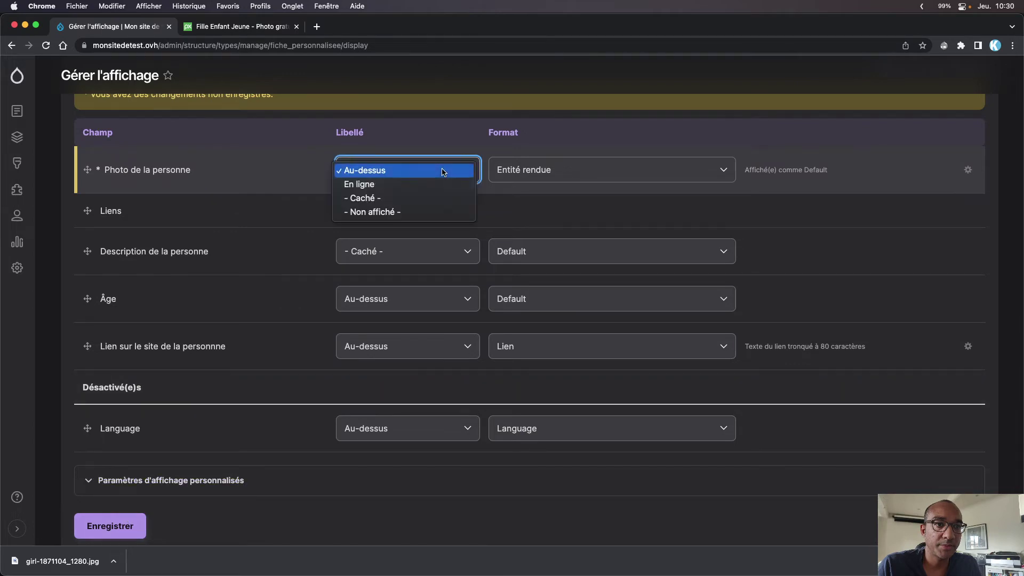
pyautogui.click(370, 198)
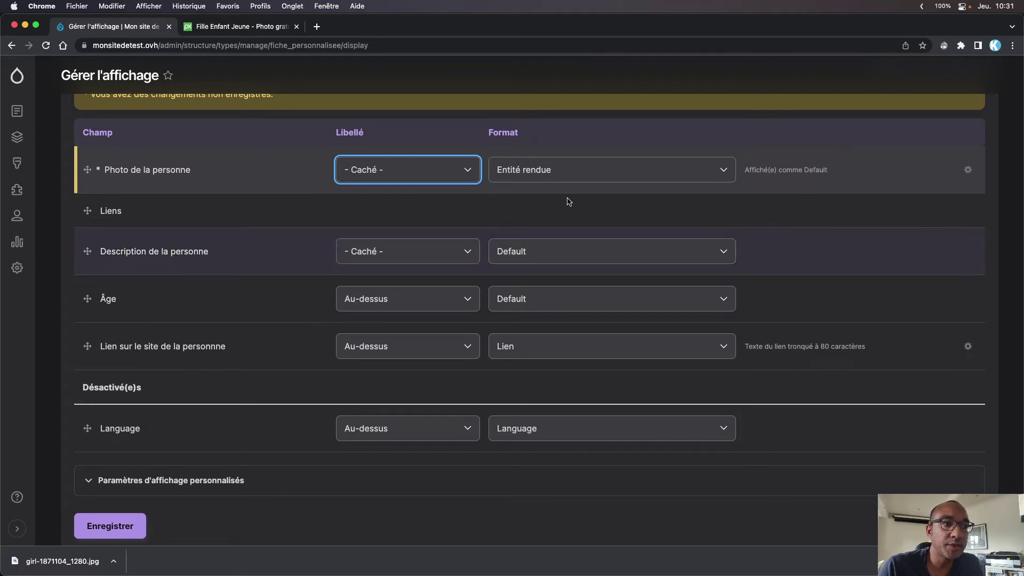
pyautogui.click(703, 175)
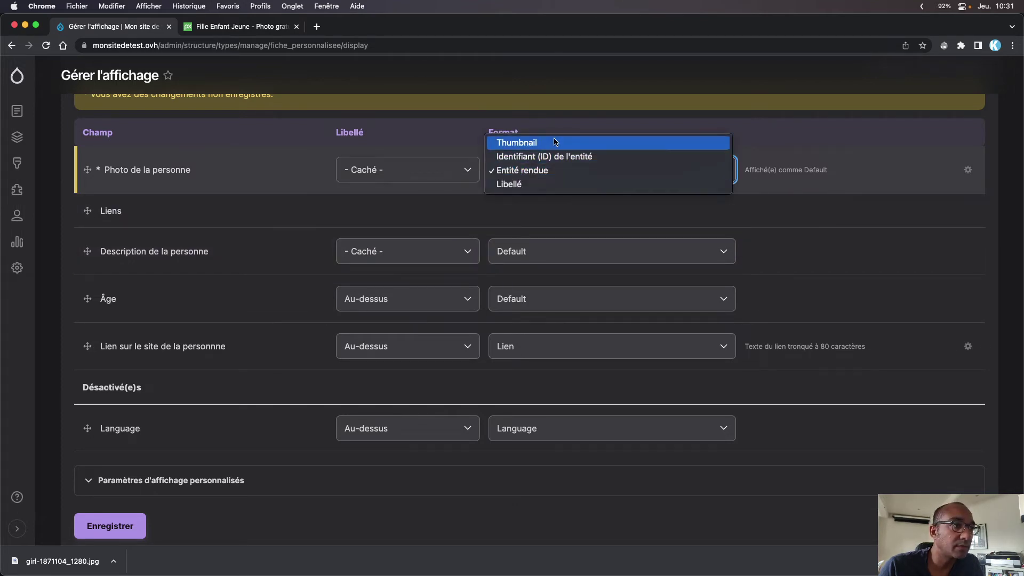
pyautogui.press('Escape')
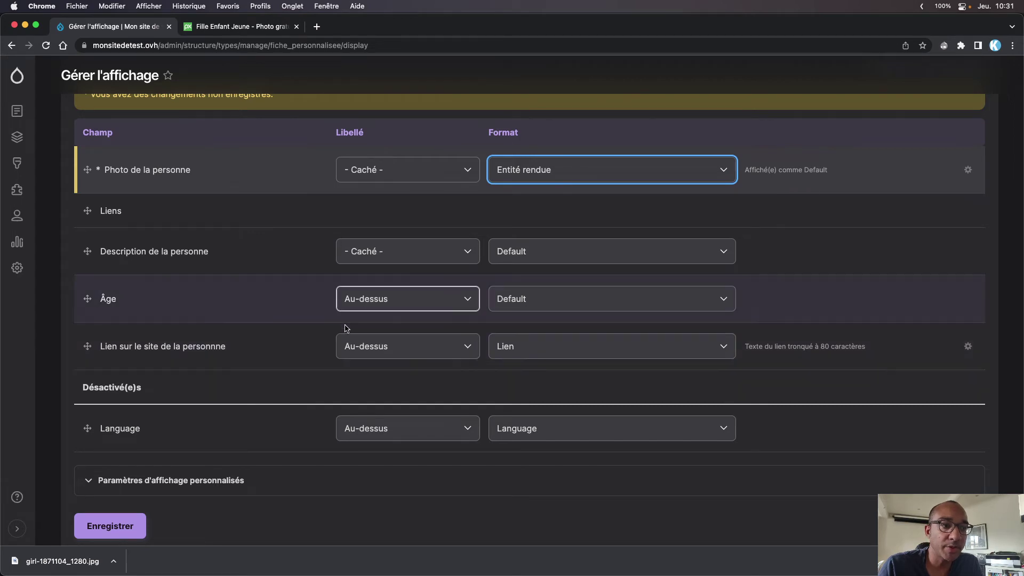
pyautogui.scroll(-1, 280, 462)
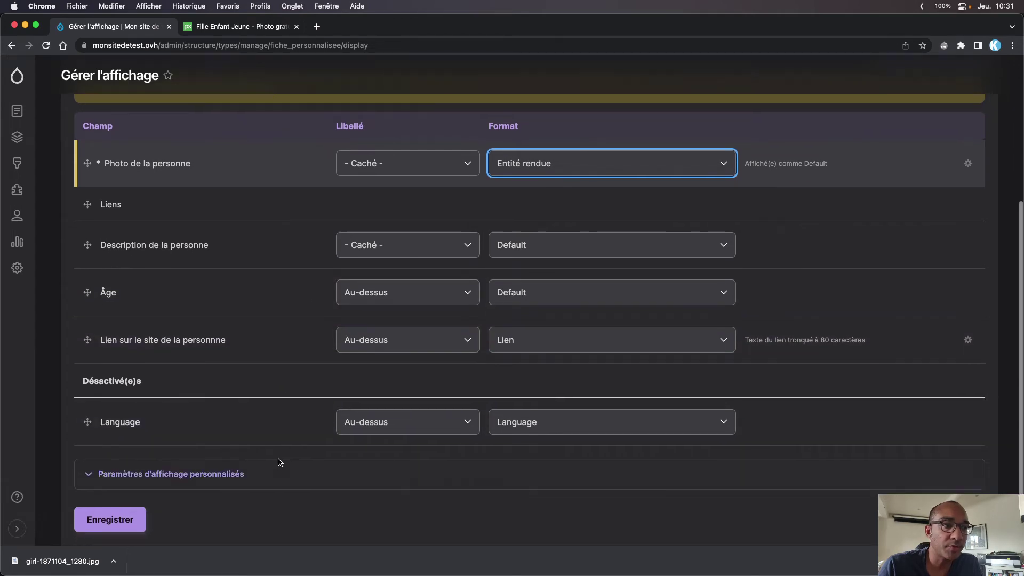
pyautogui.scroll(2, 311, 415)
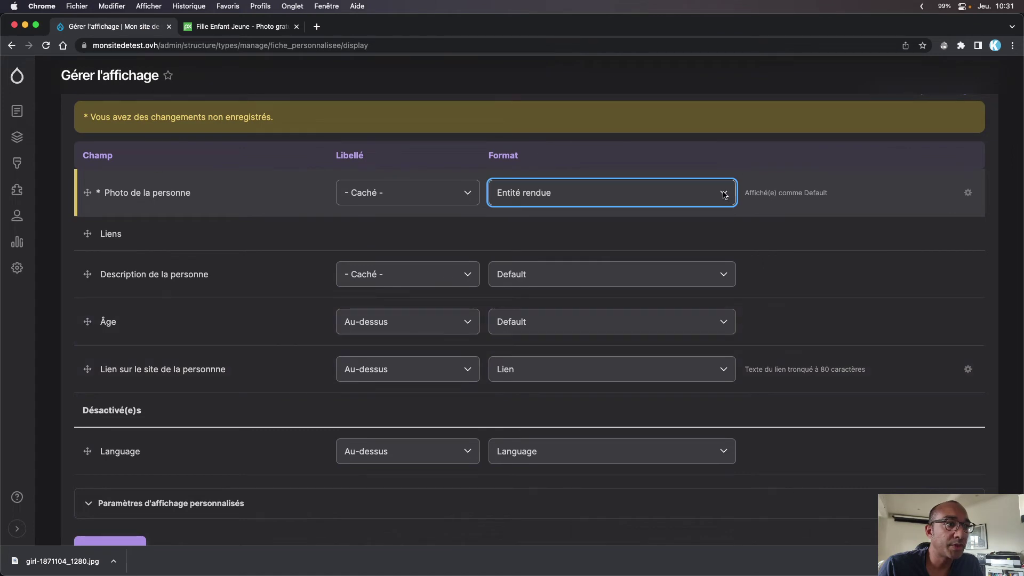
# Set the photo field's display format to Thumbnail with the Large (480×480) image style, and save the display settings
pyautogui.click(725, 195)
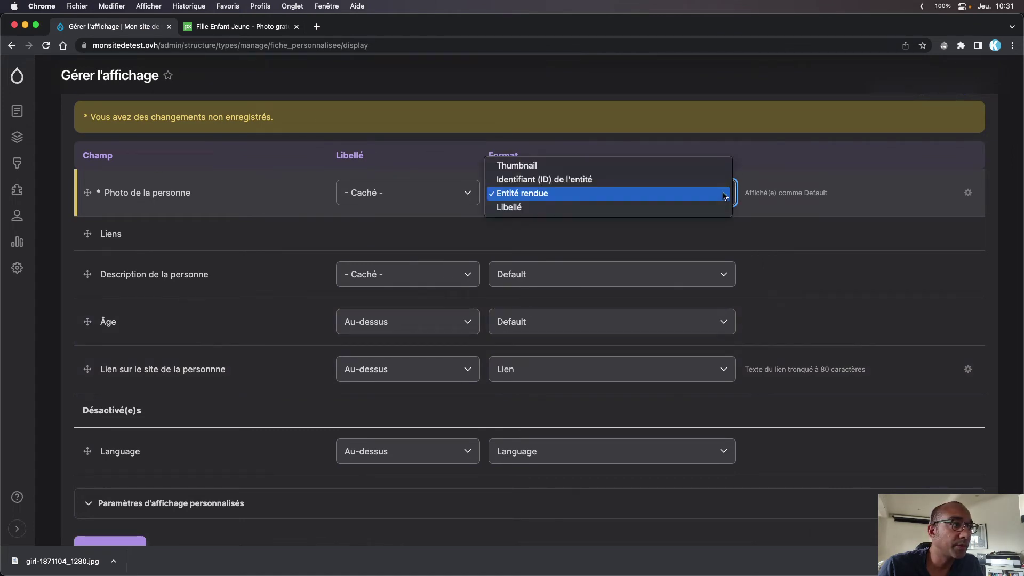
pyautogui.click(578, 166)
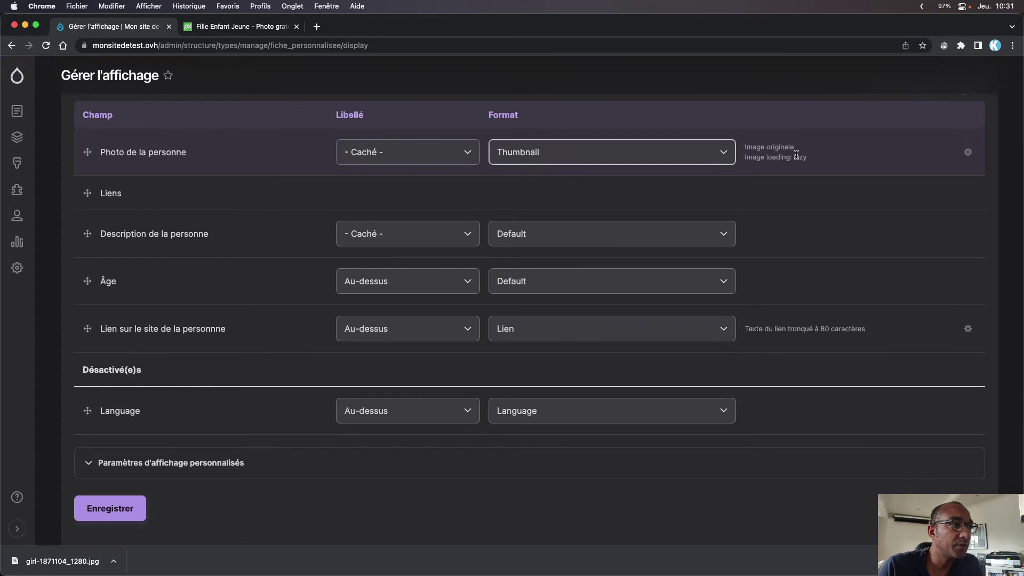
pyautogui.click(968, 153)
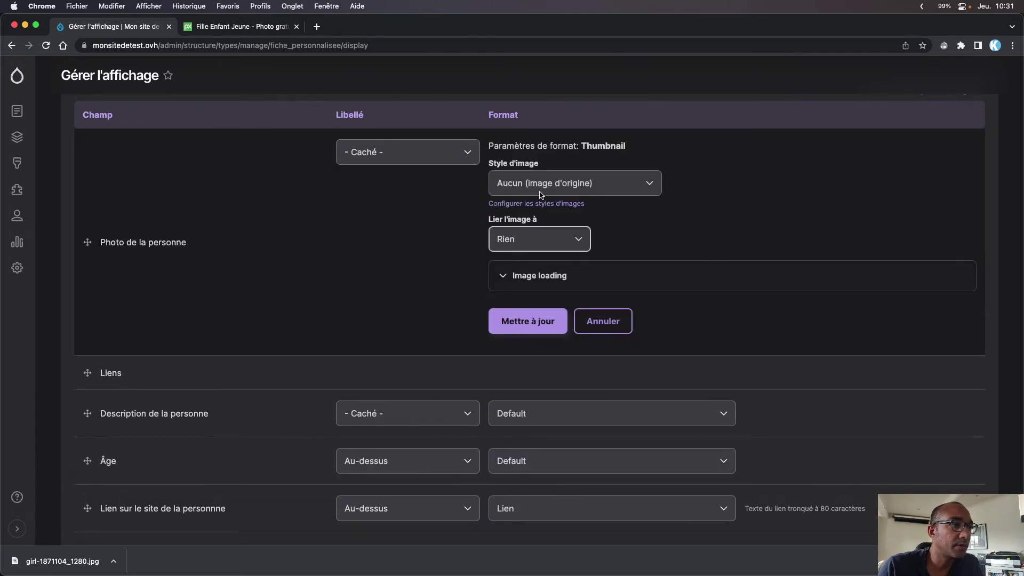
pyautogui.click(541, 187)
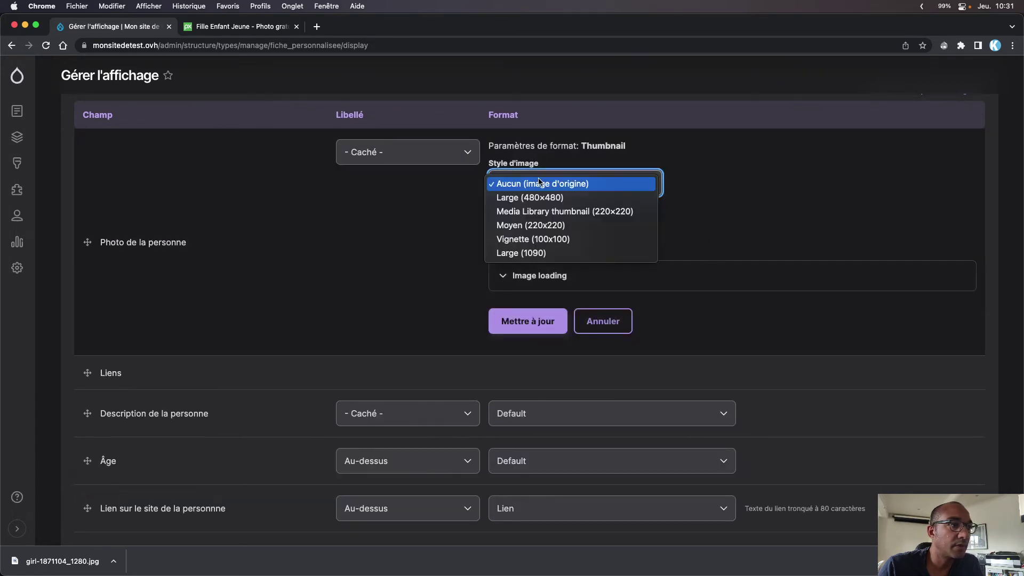
pyautogui.click(531, 200)
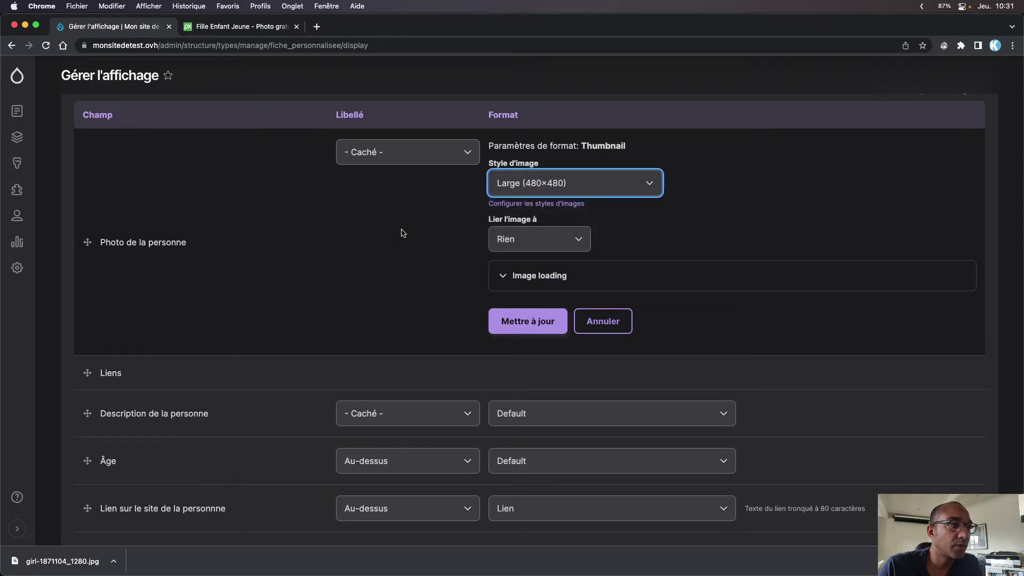
pyautogui.click(527, 323)
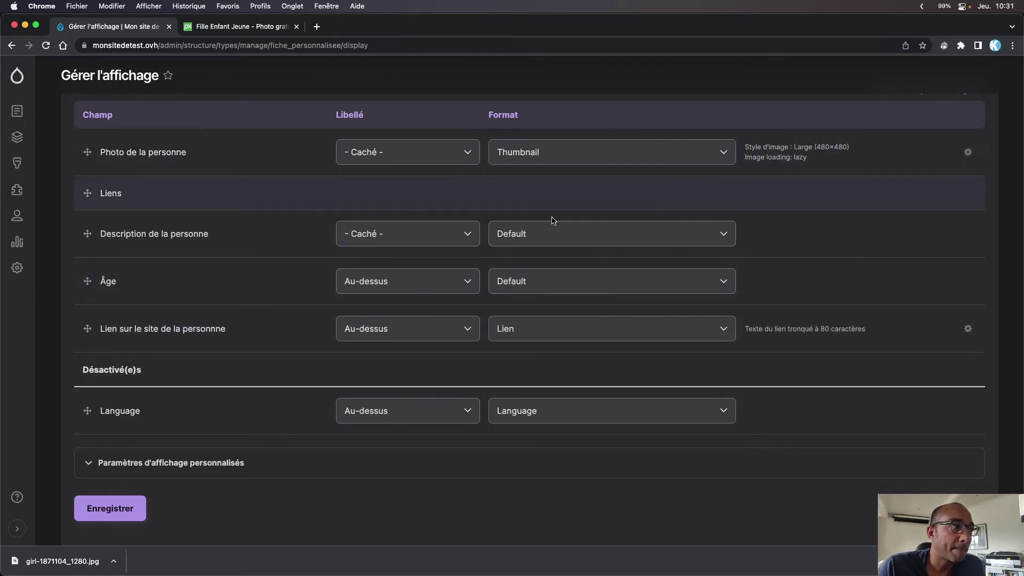
pyautogui.click(96, 510)
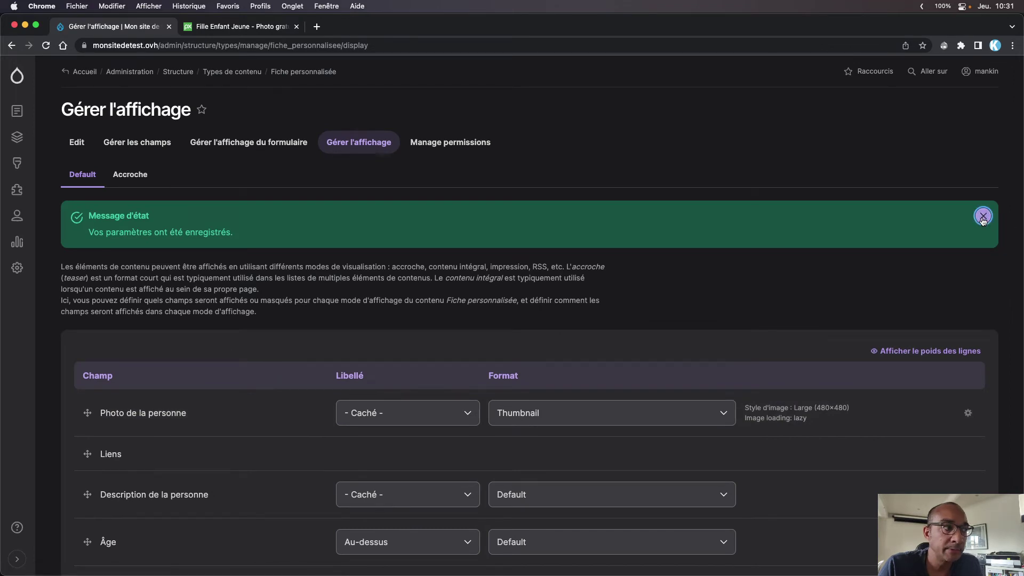
# Dismiss the status message and review the saved format settings of the photo field
pyautogui.click(983, 215)
pyautogui.scroll(-2, 258, 394)
pyautogui.scroll(-4, 258, 394)
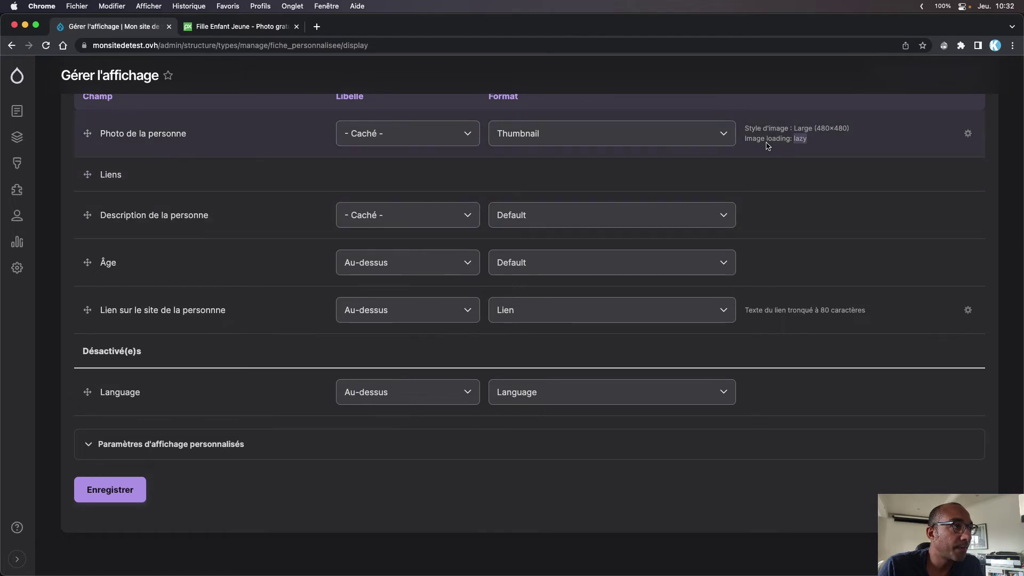
# Review the photo field's Thumbnail format settings, examining the image link choices and Image loading options, and apply them with Lazy loading kept
pyautogui.moveTo(745, 139); pyautogui.dragTo(807, 139)
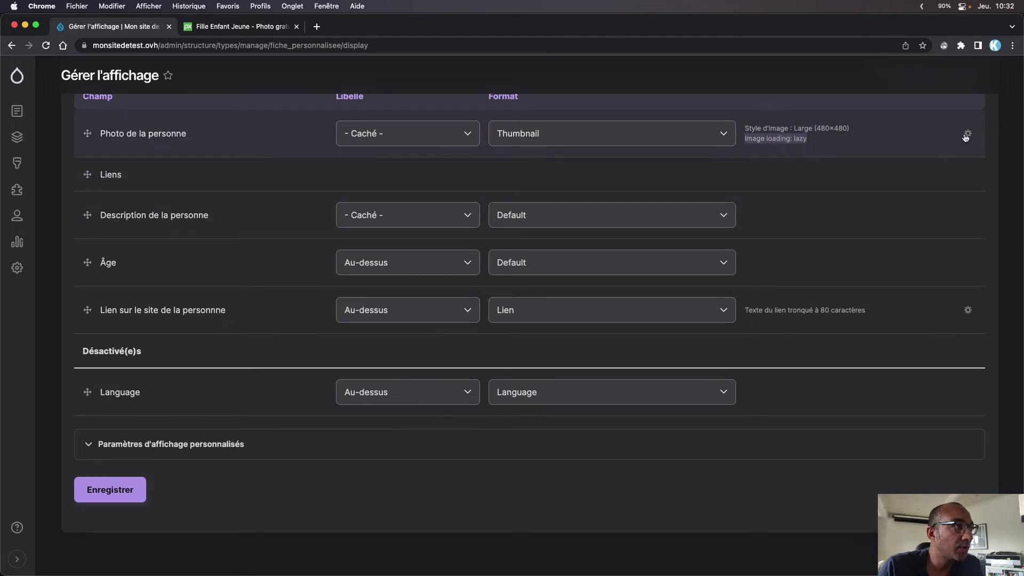
pyautogui.click(968, 134)
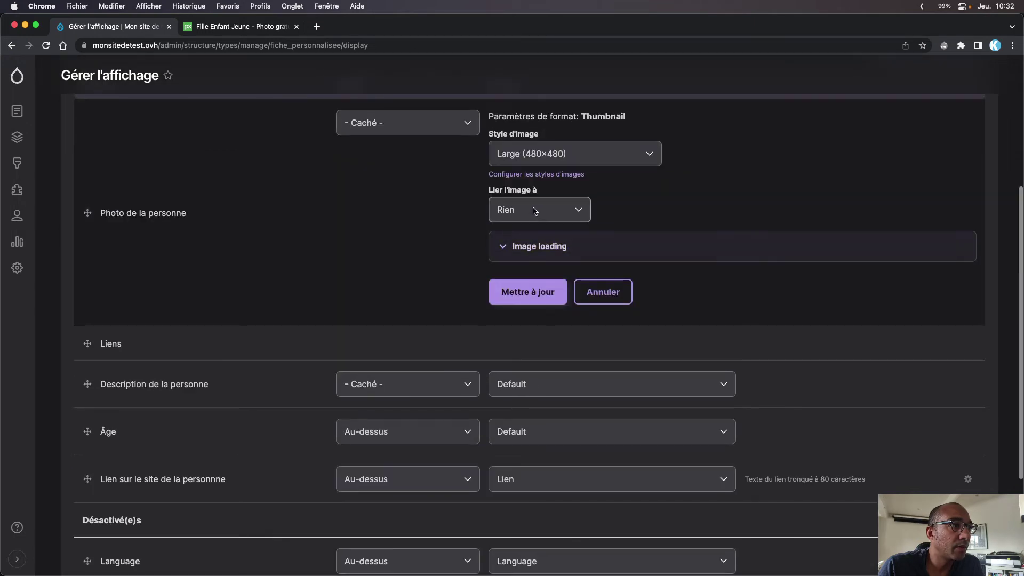
pyautogui.click(536, 213)
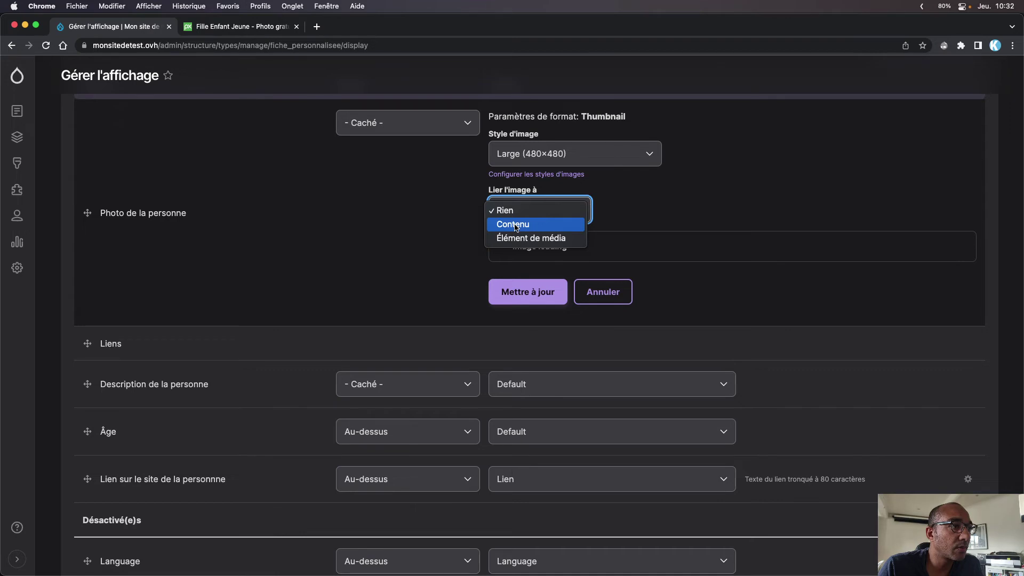
pyautogui.click(447, 228)
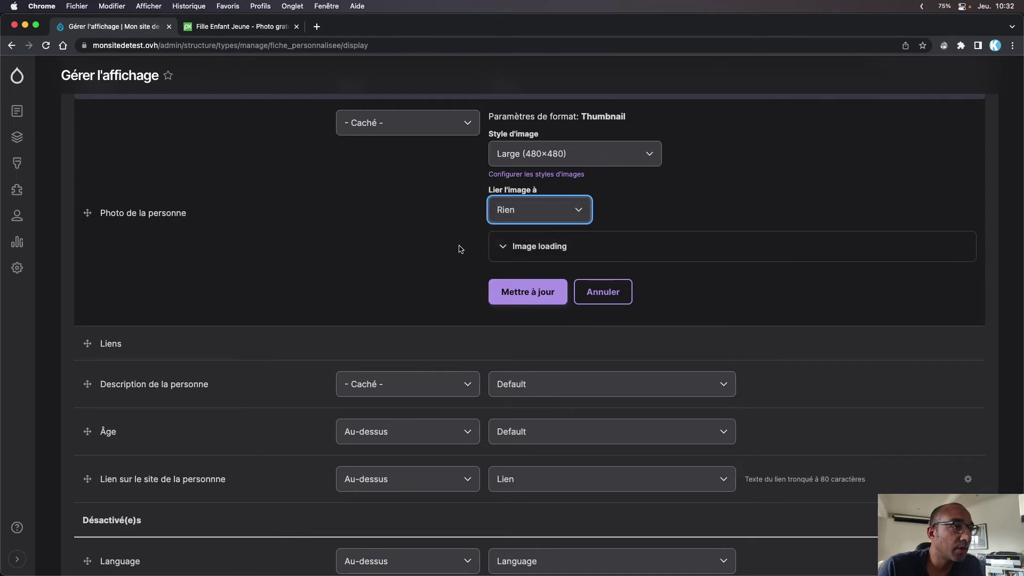
pyautogui.click(522, 249)
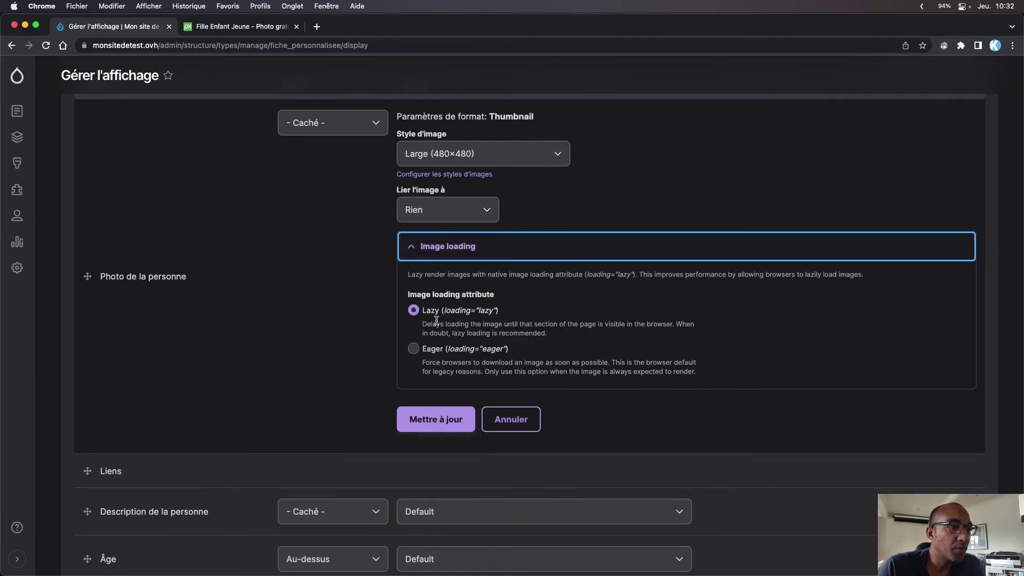
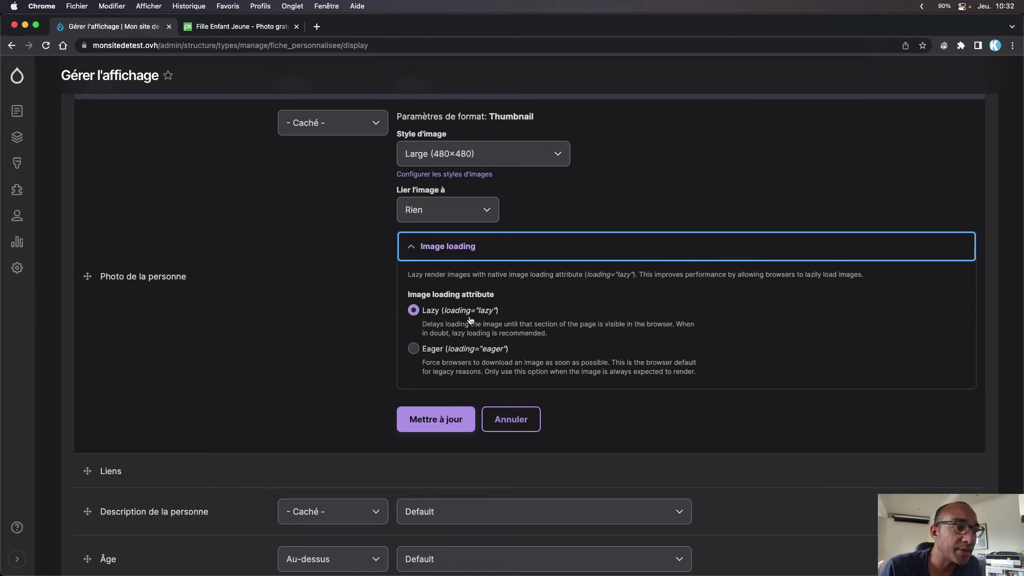
pyautogui.click(456, 415)
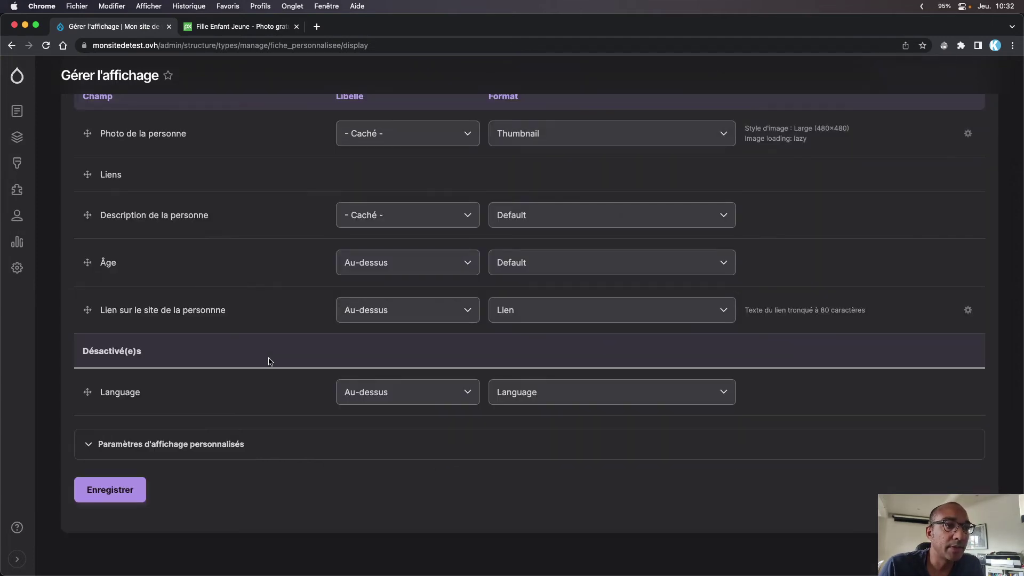
# Save the default display settings of the Fiche personnalisée content type
pyautogui.click(110, 488)
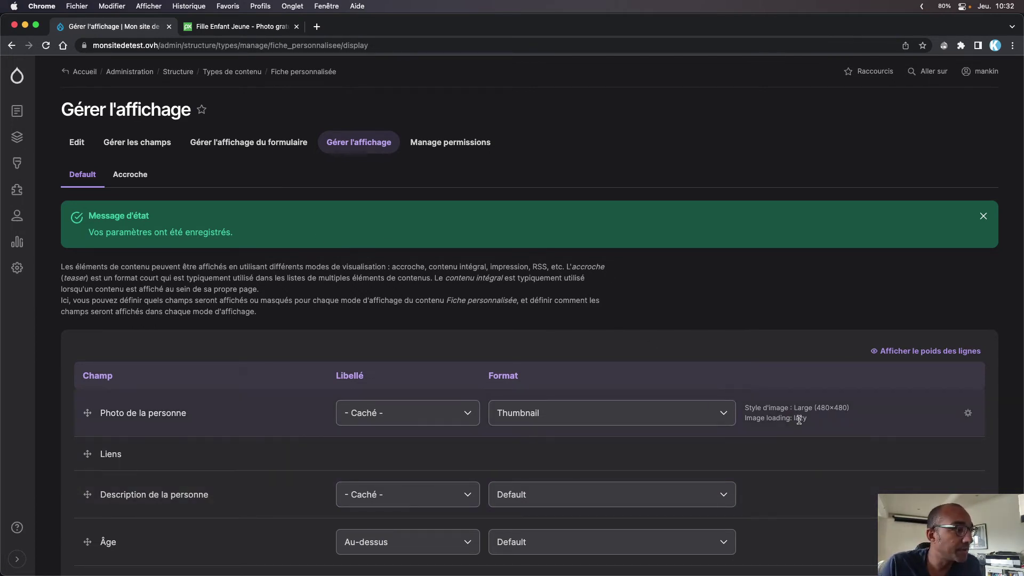
pyautogui.scroll(-5, 277, 354)
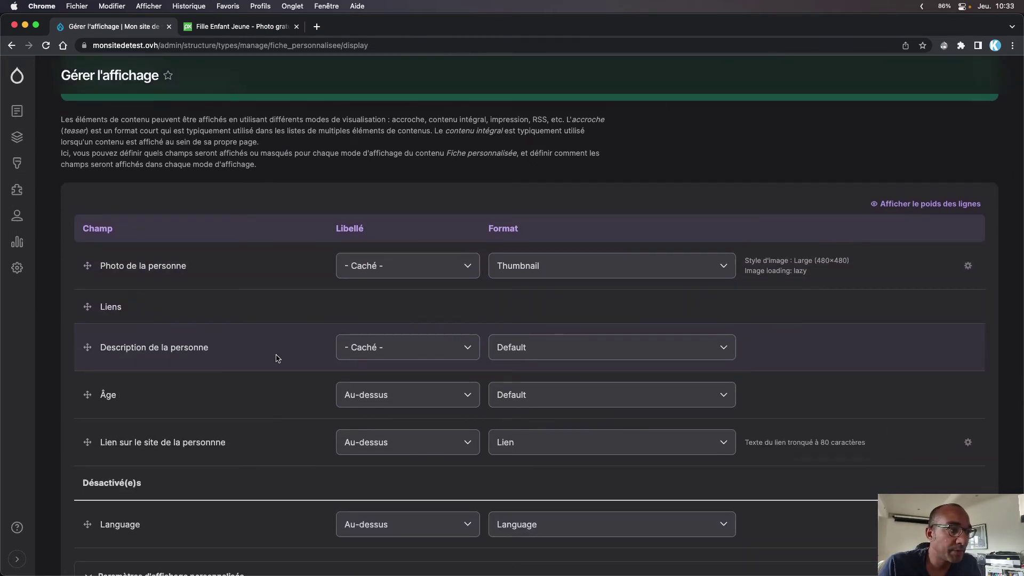
pyautogui.scroll(-5, 277, 363)
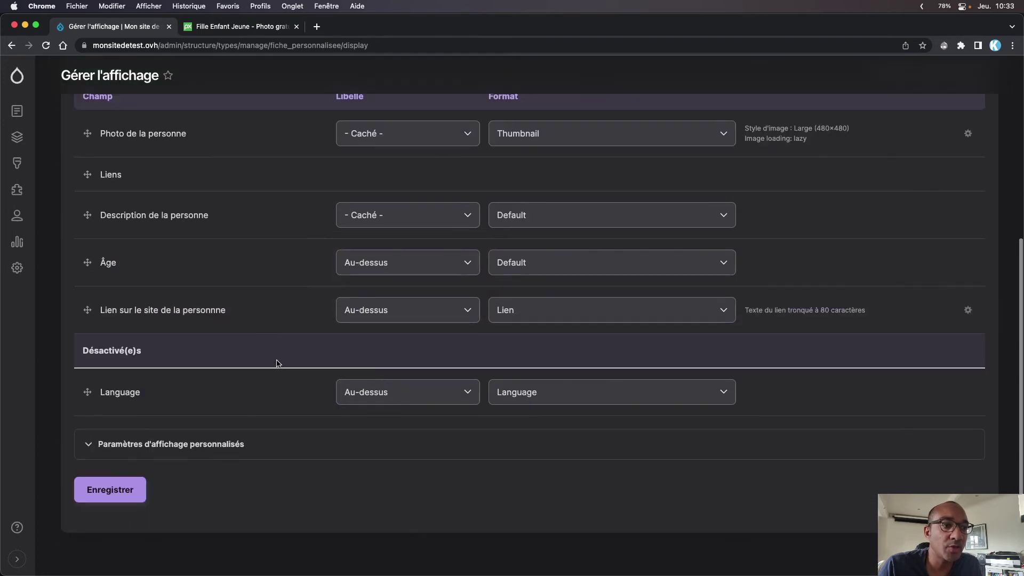
pyautogui.click(109, 488)
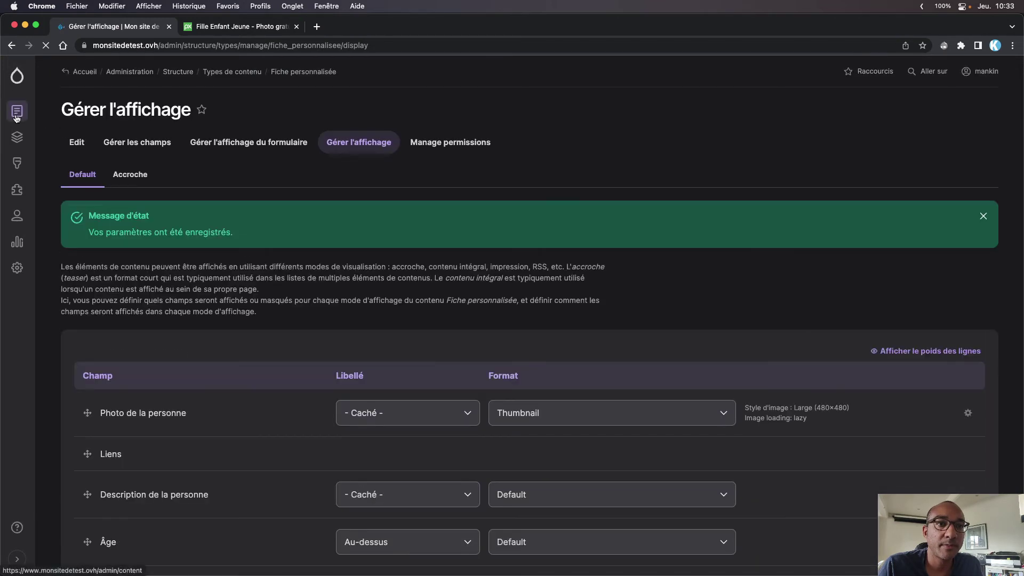
# Open the site's content list, examine its content type, status, language and title filters, and view the Media list
pyautogui.moveTo(18, 117)
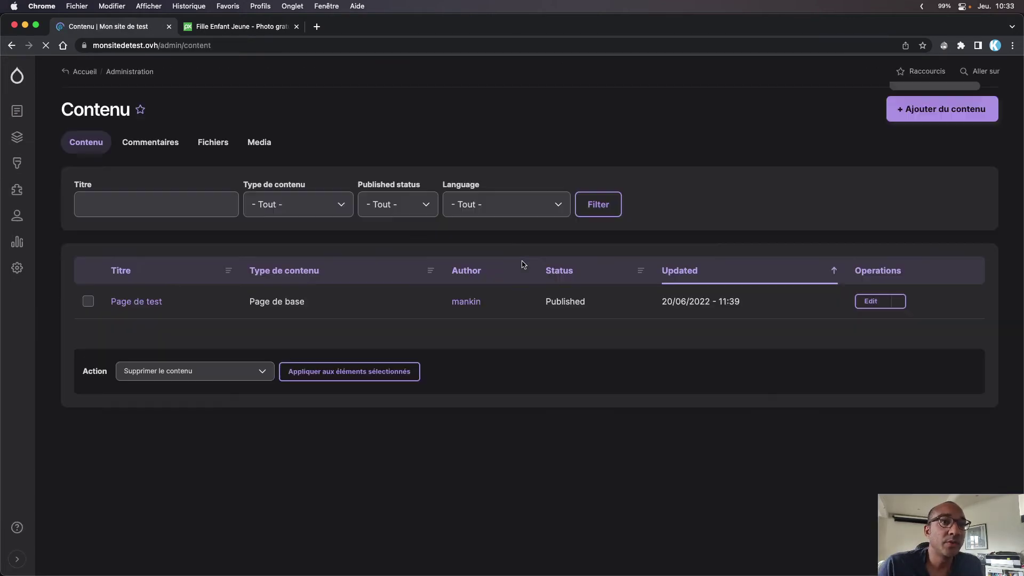
pyautogui.click(323, 206)
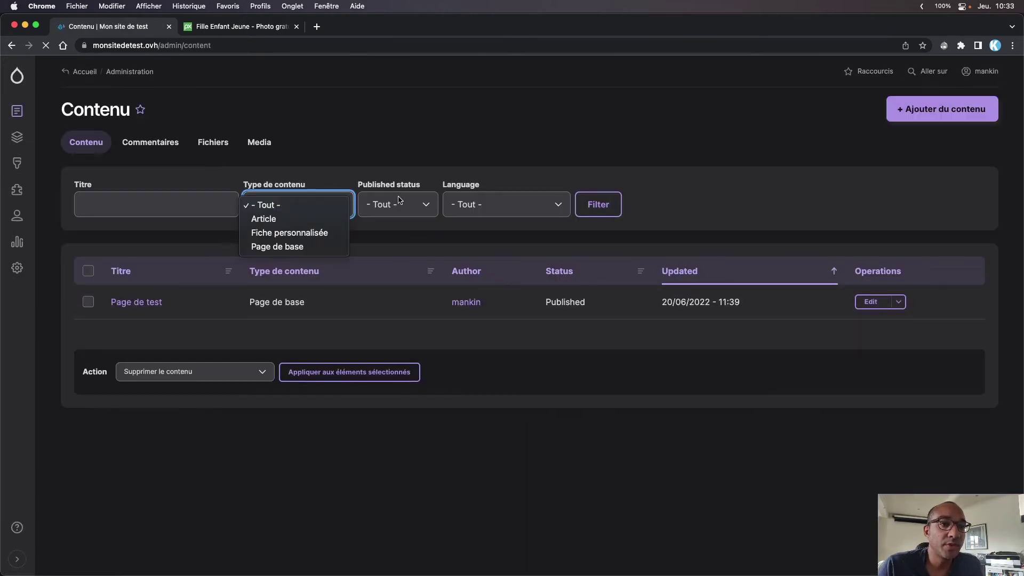
pyautogui.click(307, 206)
pyautogui.click(307, 208)
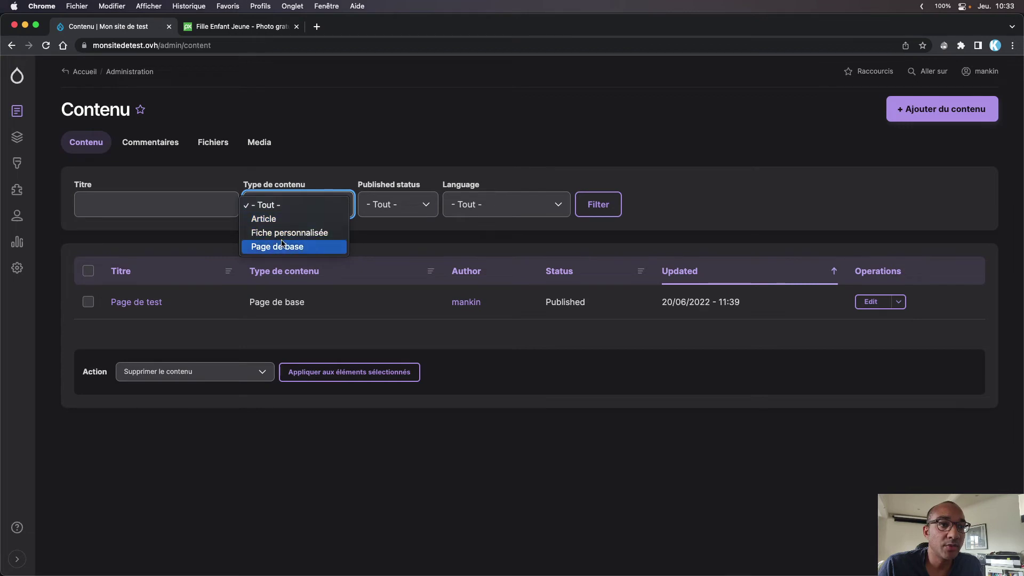
pyautogui.click(352, 165)
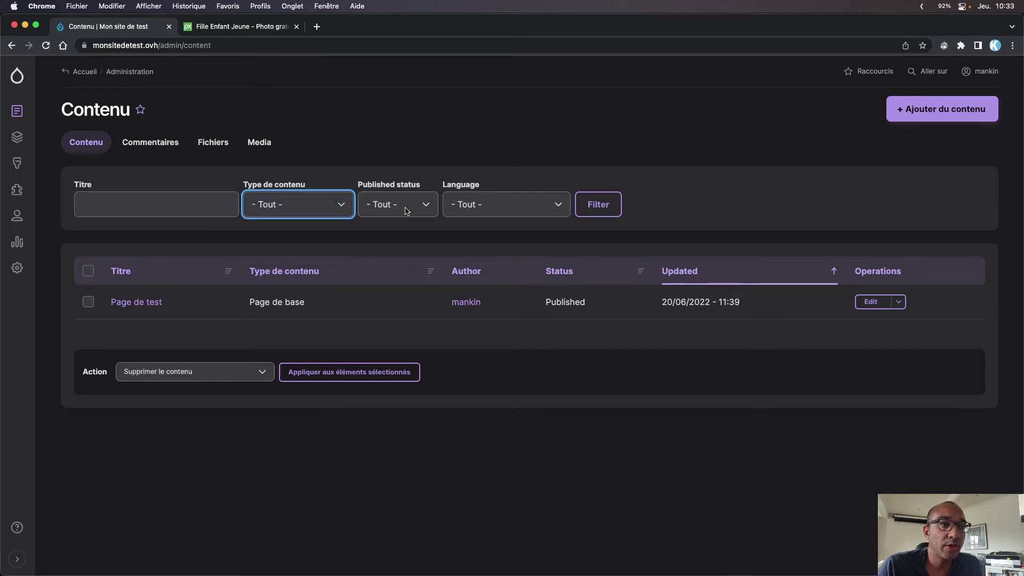
pyautogui.click(411, 204)
pyautogui.click(420, 159)
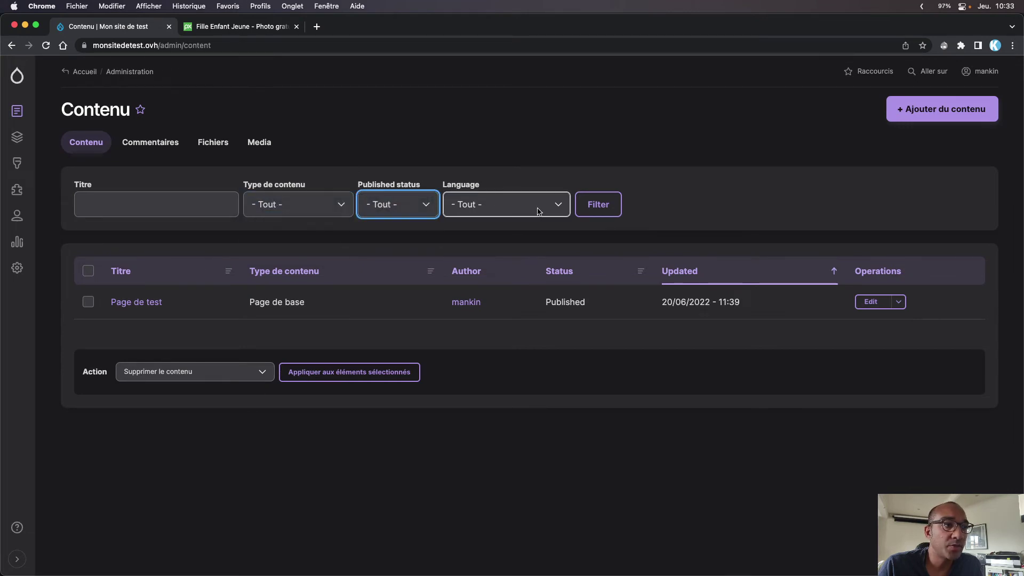
pyautogui.click(541, 206)
pyautogui.click(366, 254)
pyautogui.click(135, 203)
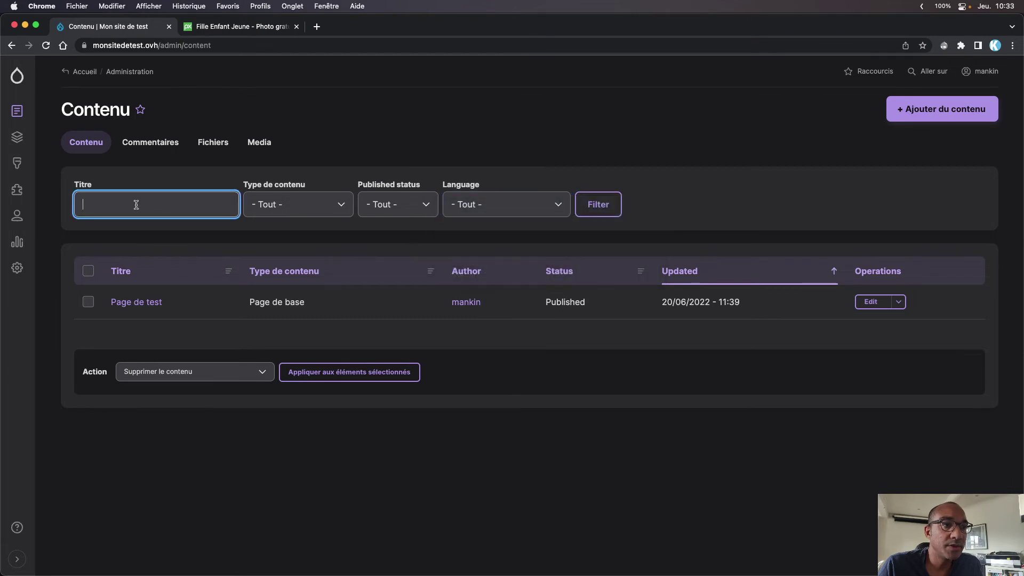
pyautogui.click(326, 187)
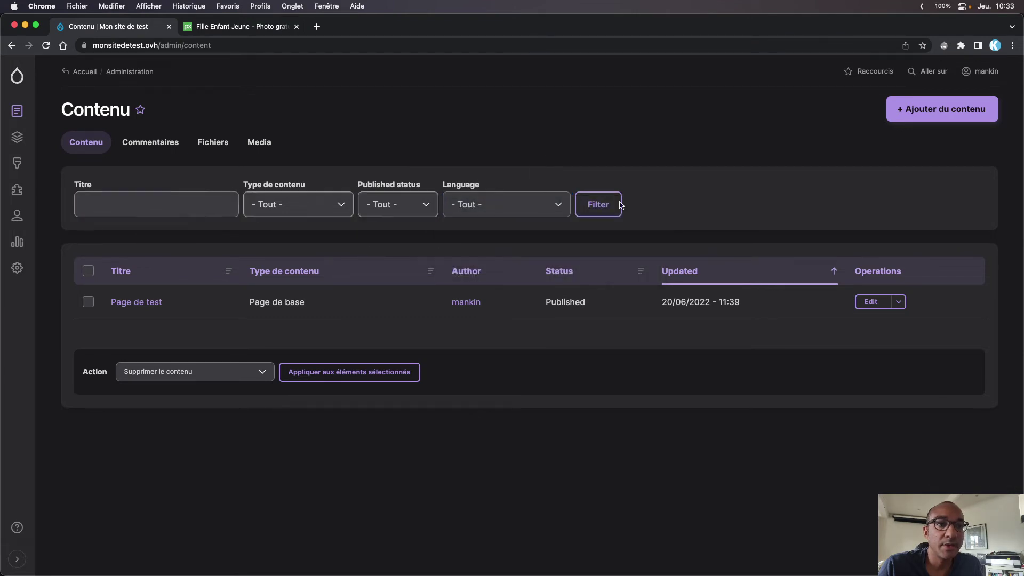
pyautogui.click(259, 142)
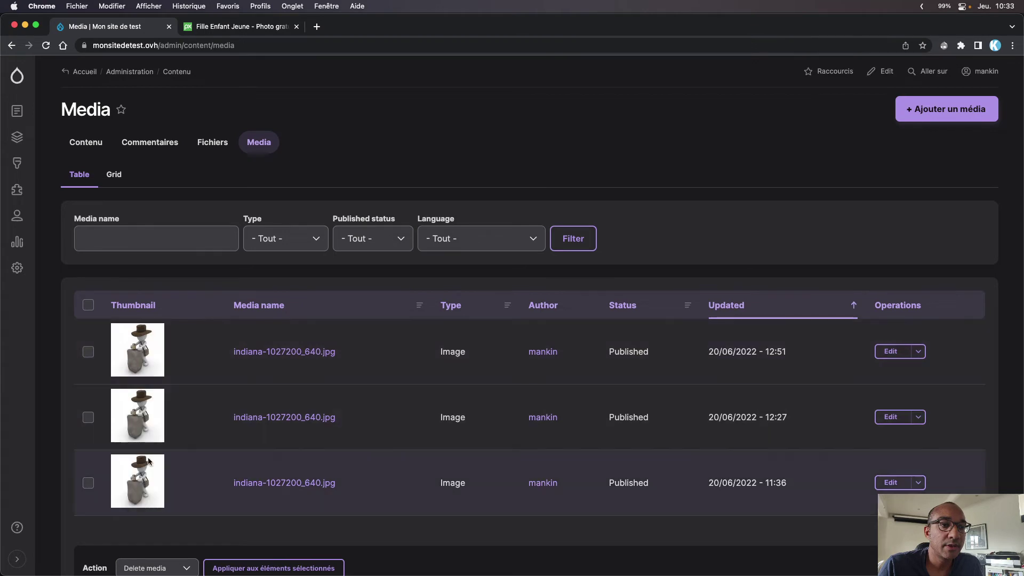
# Start a new Fiche personnalisée content item and enter Toto as its title
pyautogui.click(87, 154)
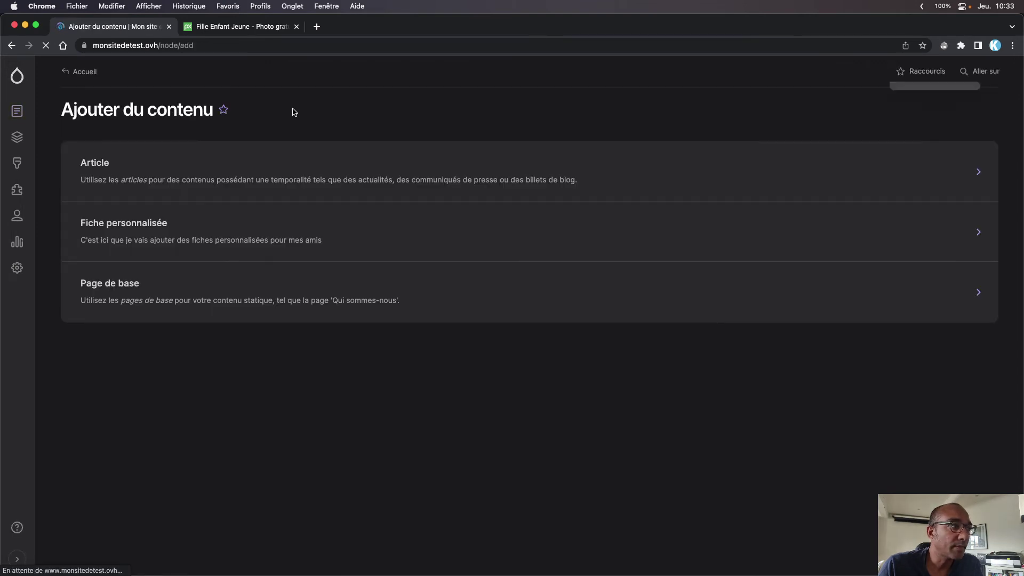
pyautogui.click(130, 230)
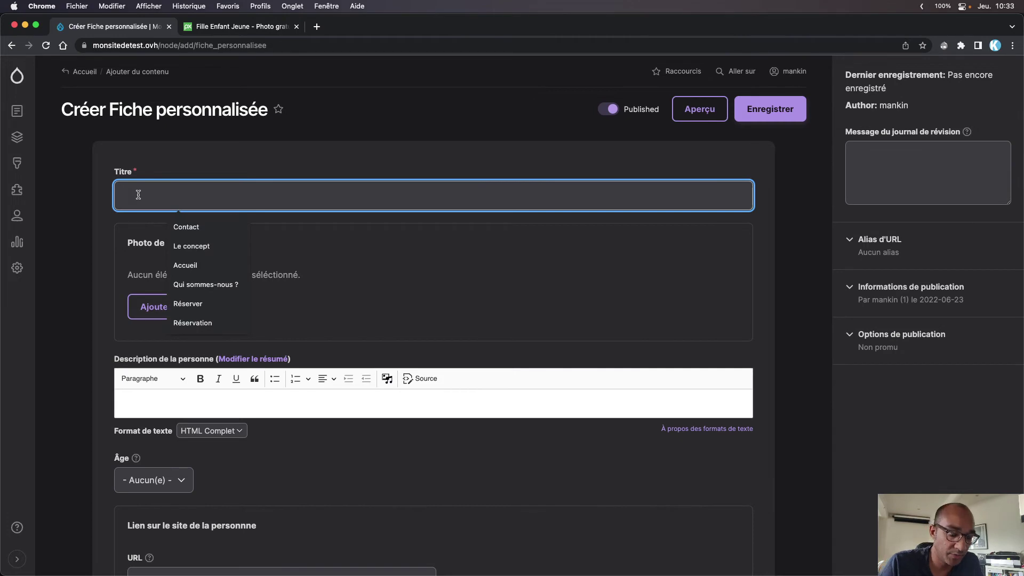
pyautogui.write('Toto')
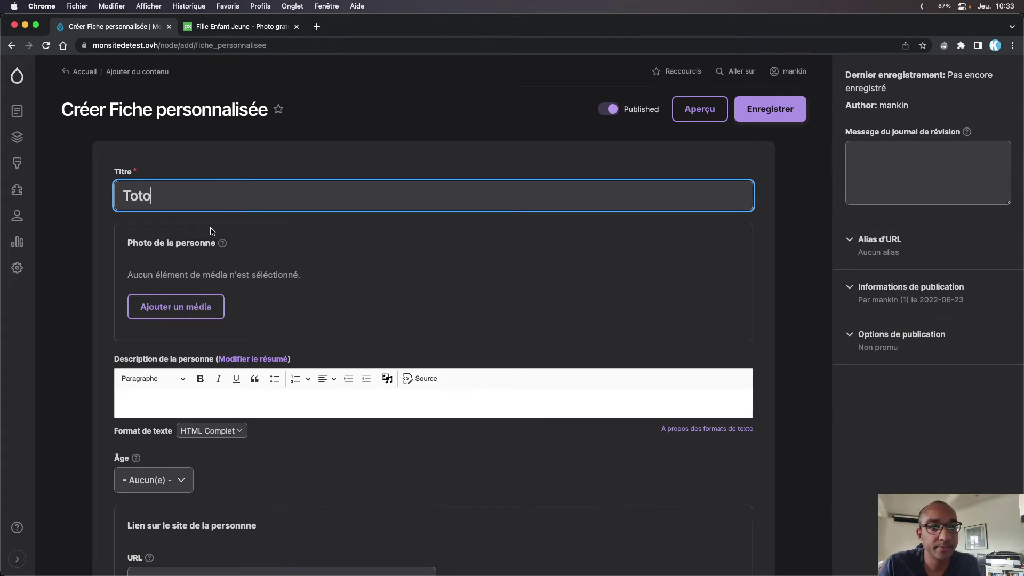
# Upload girl-1871104_1280.jpg as the person's photo, set its alternative text to "Photo de la personne", then save and insert it
pyautogui.click(171, 309)
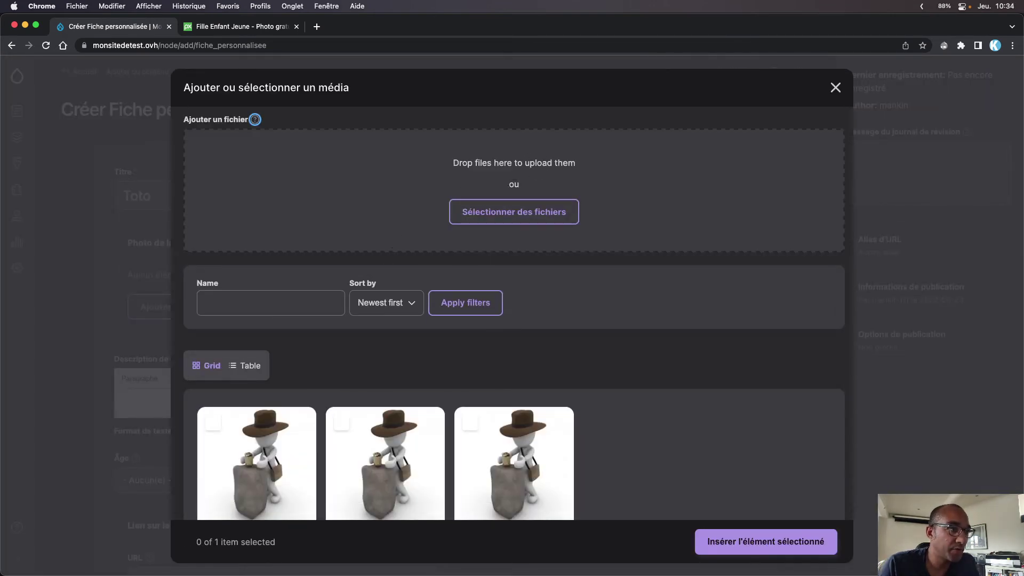
pyautogui.moveTo(608, 259); pyautogui.dragTo(381, 171)
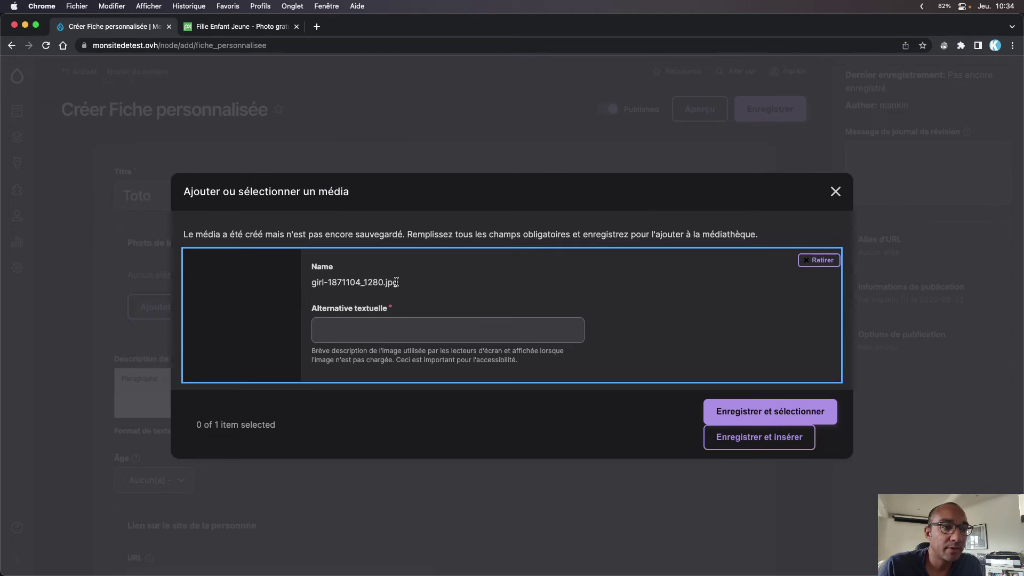
pyautogui.click(330, 331)
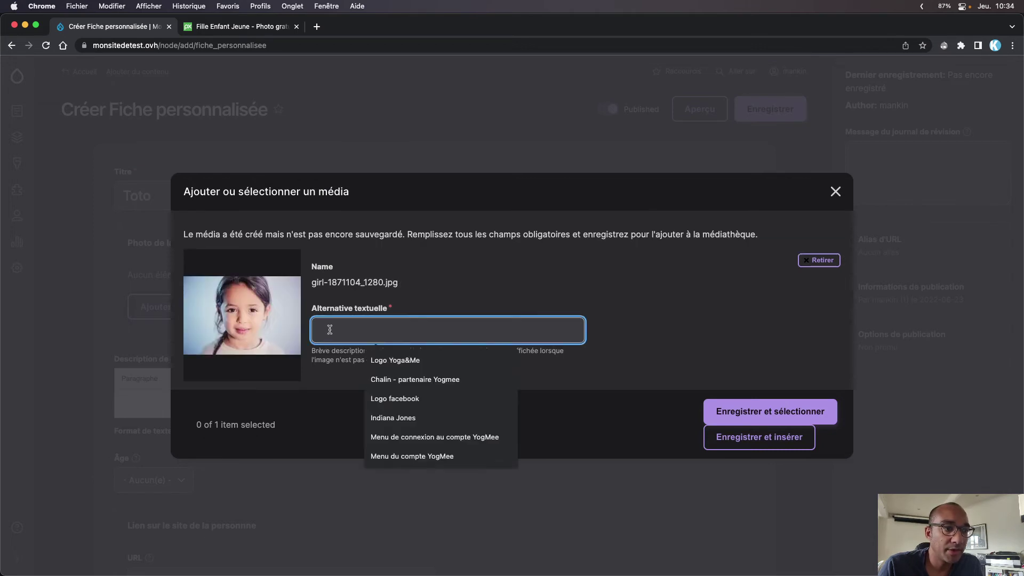
pyautogui.write('Pho')
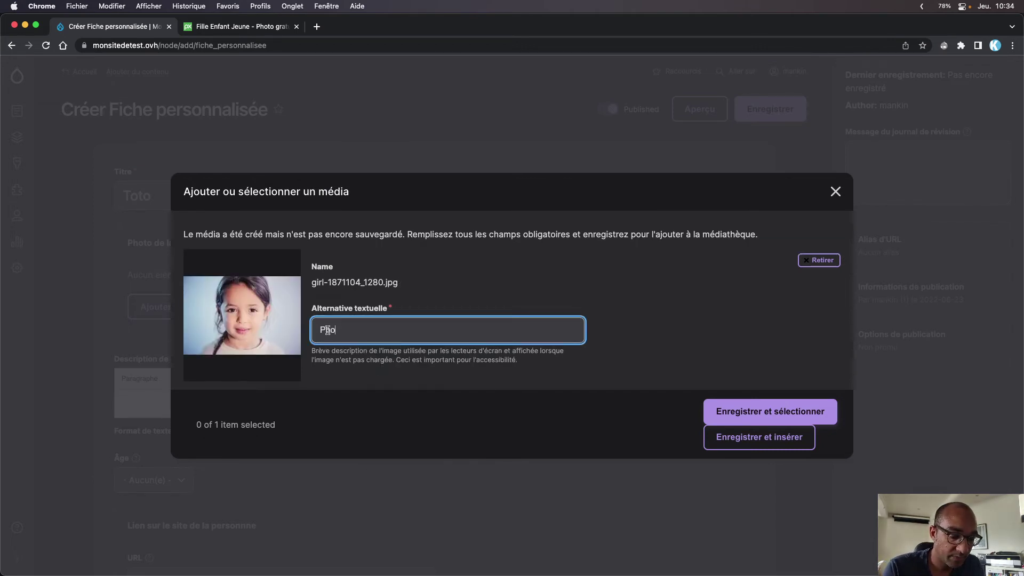
pyautogui.write('to')
pyautogui.press('BackSpace')
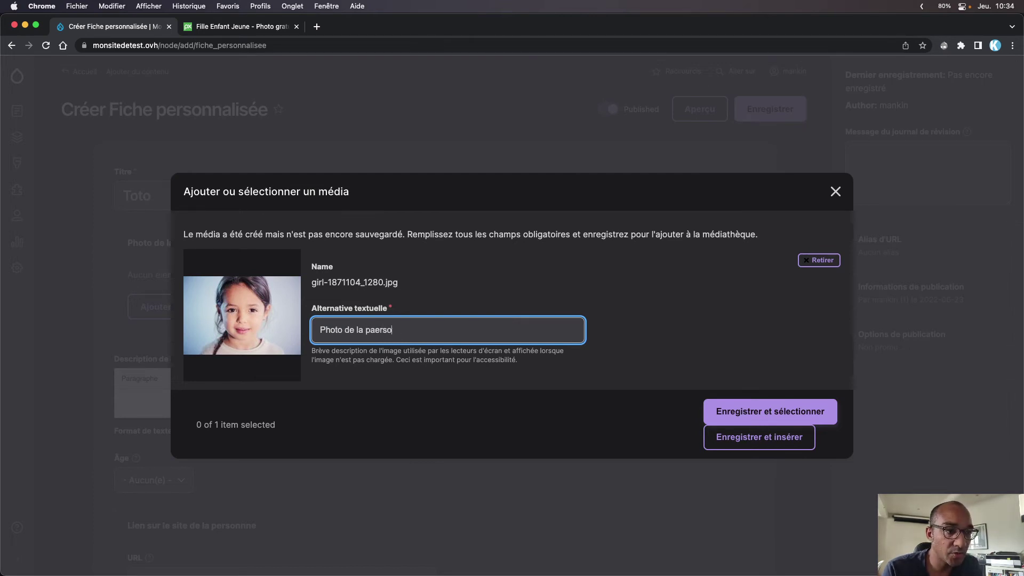
pyautogui.write('ersonne')
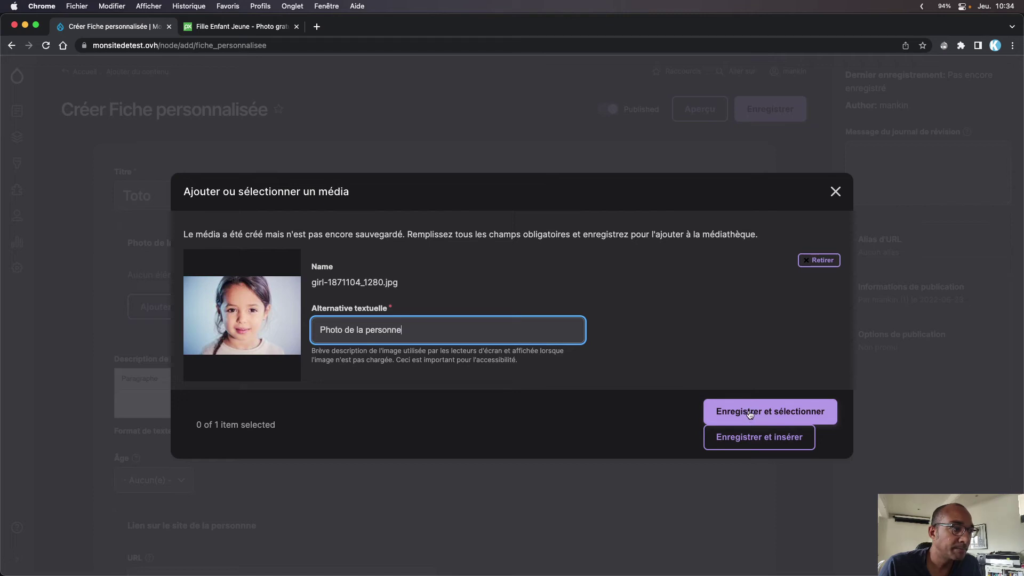
pyautogui.click(745, 440)
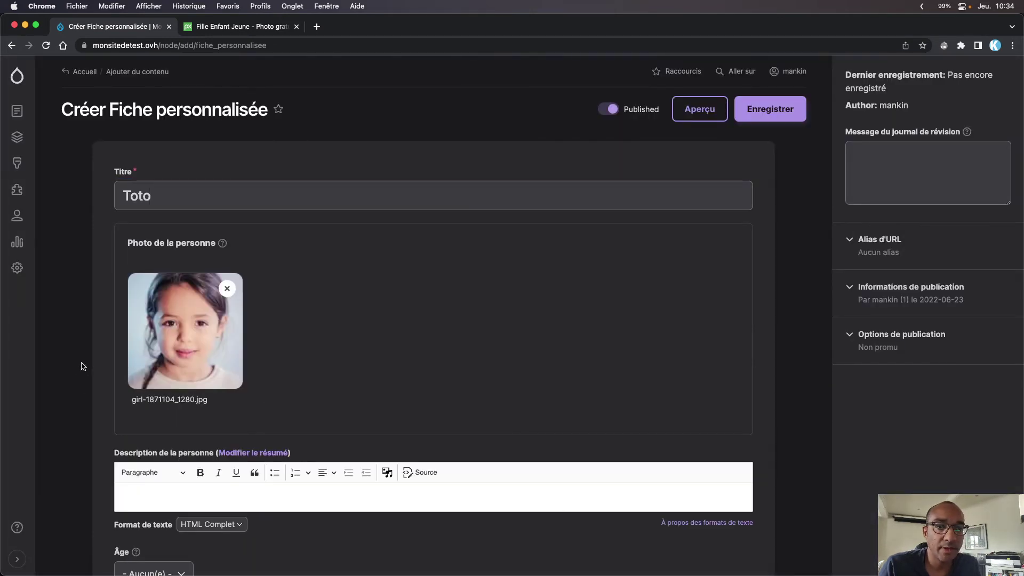
# Enter "Cette petite fille est toute mignone pour mon test" as the person's description
pyautogui.scroll(-5, 86, 362)
pyautogui.click(151, 328)
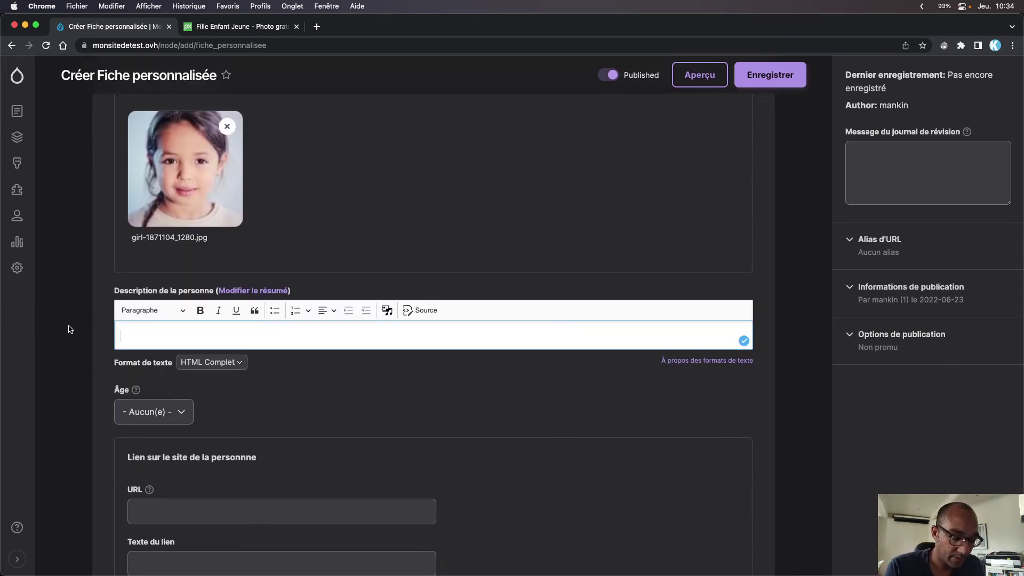
pyautogui.write('Cet')
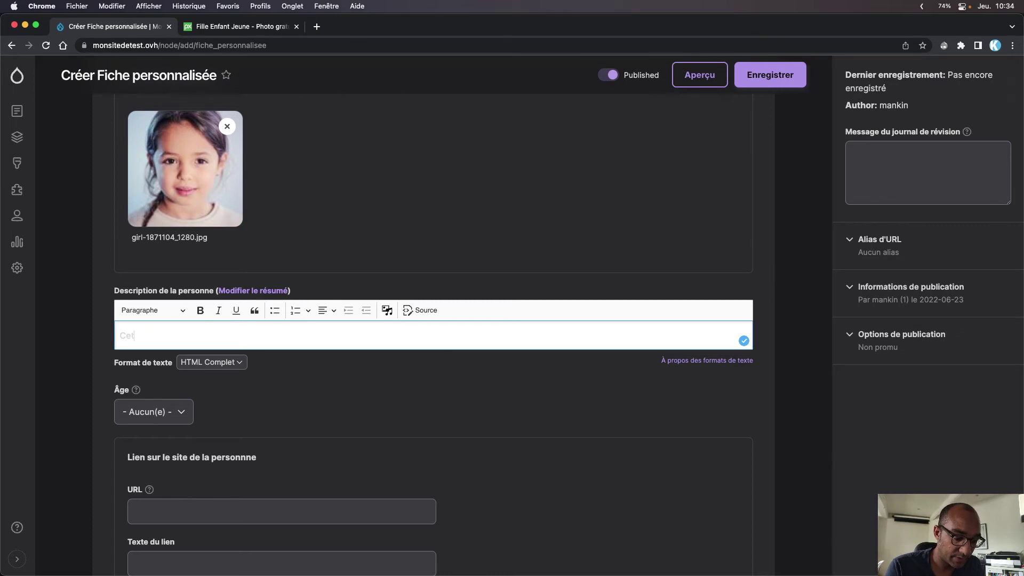
pyautogui.write('te pettite fi')
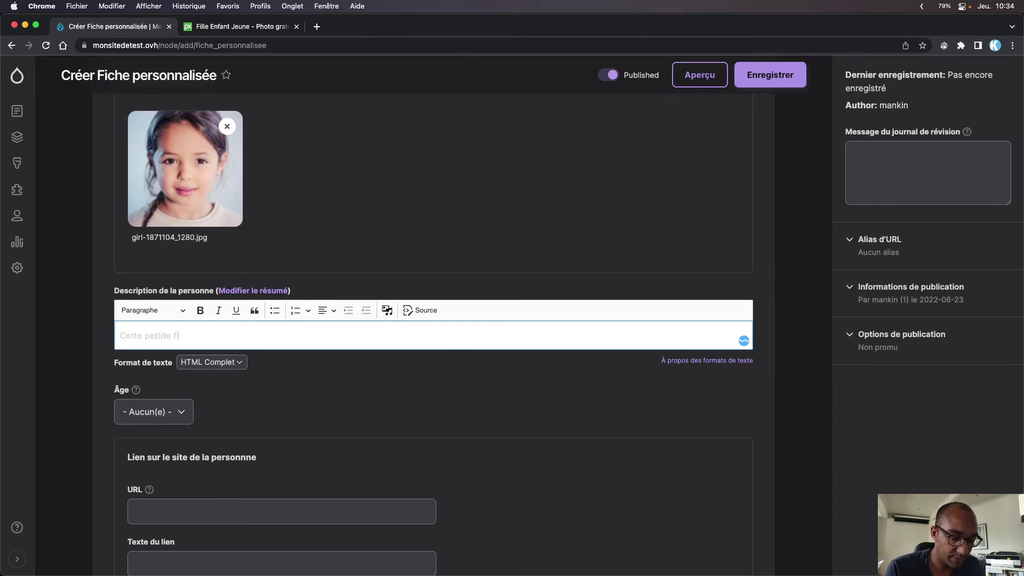
pyautogui.write('lle e')
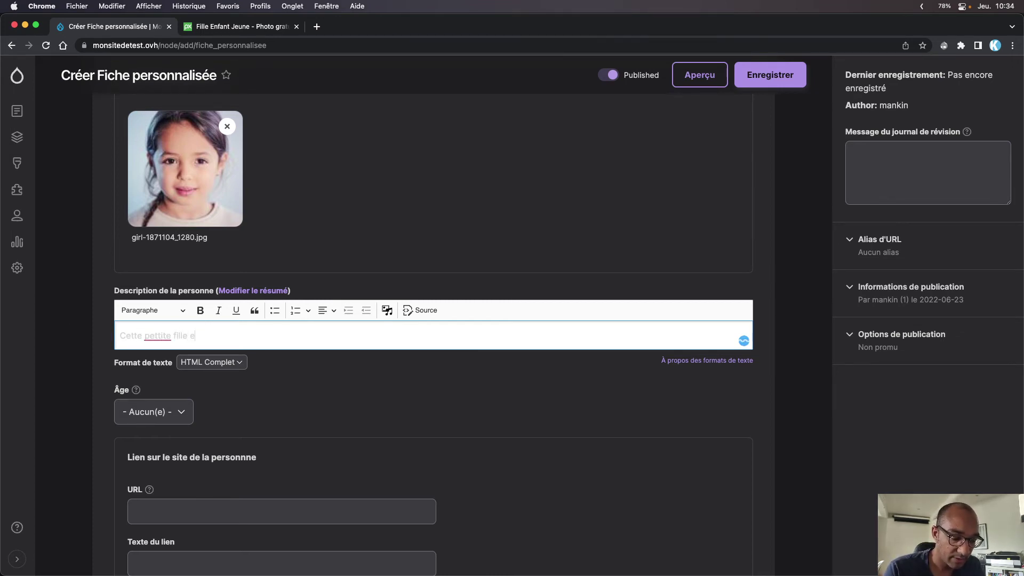
pyautogui.write('st toute mign')
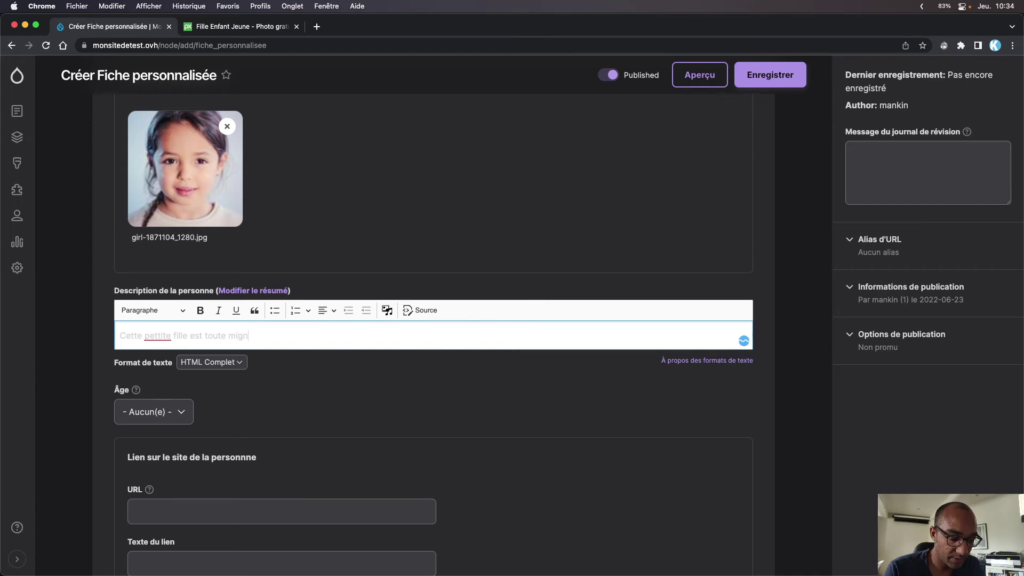
pyautogui.write('one ')
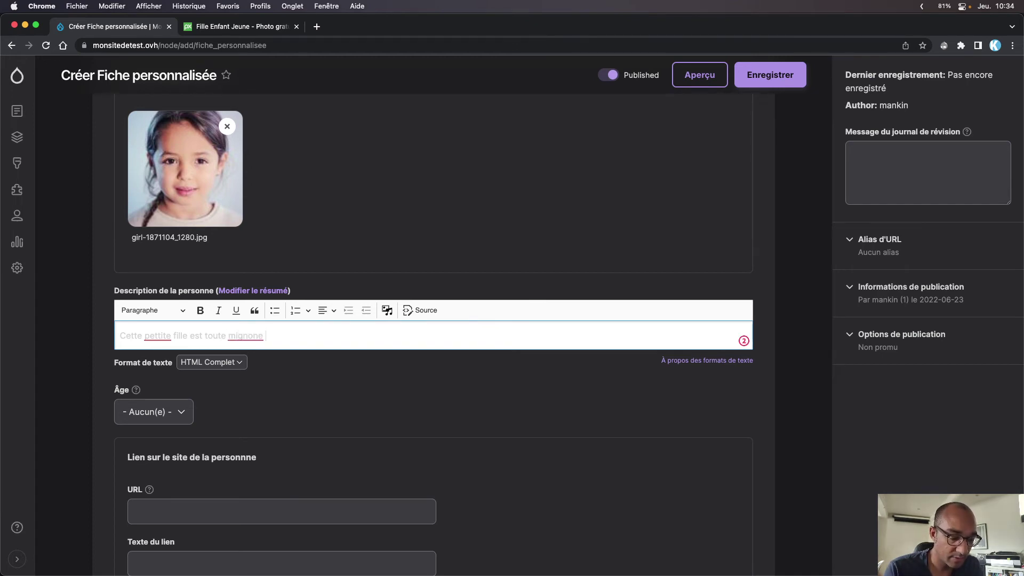
pyautogui.write('pour mon te')
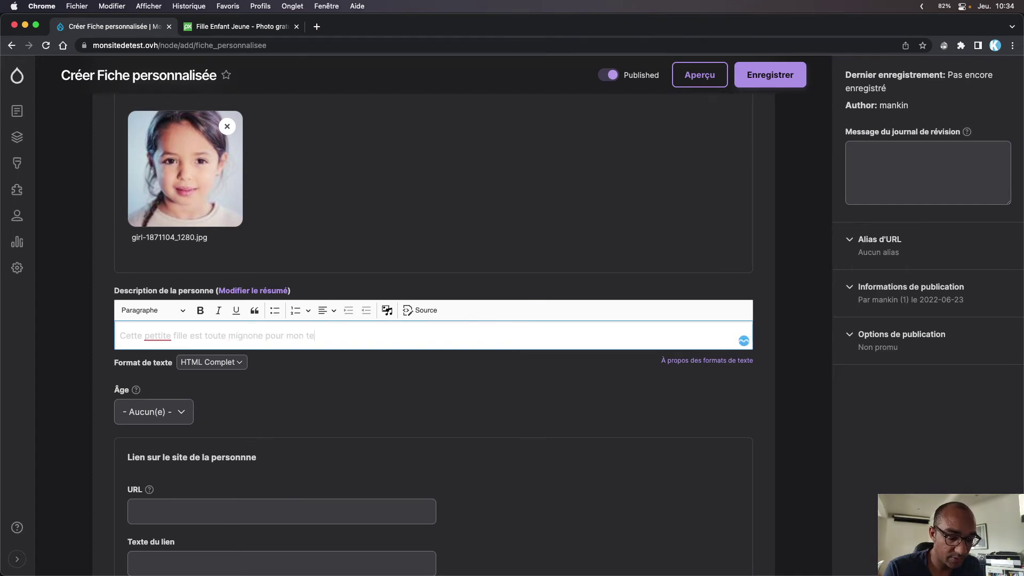
pyautogui.write('st')
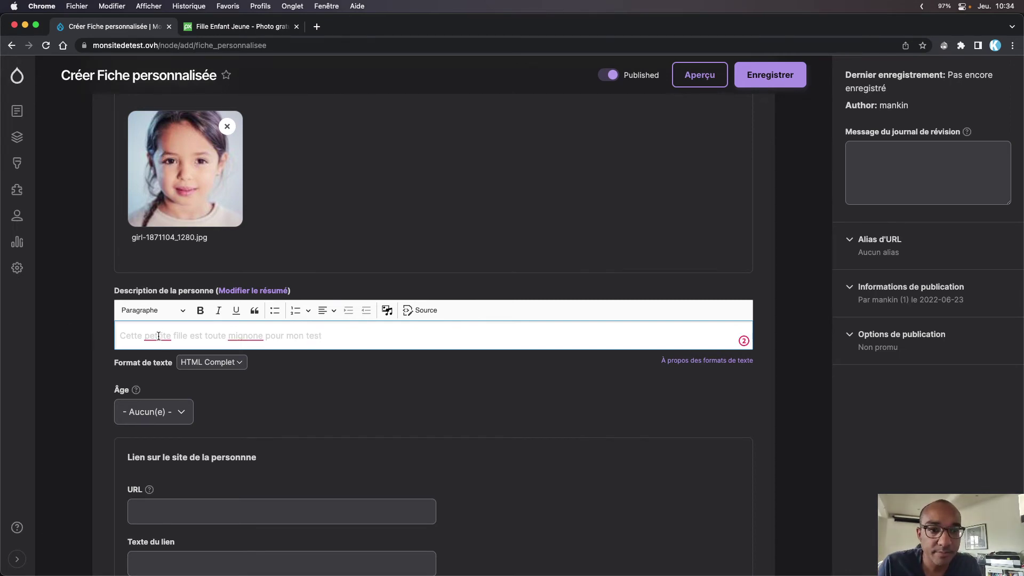
pyautogui.click(158, 336)
pyautogui.press('BackSpace')
pyautogui.click(328, 408)
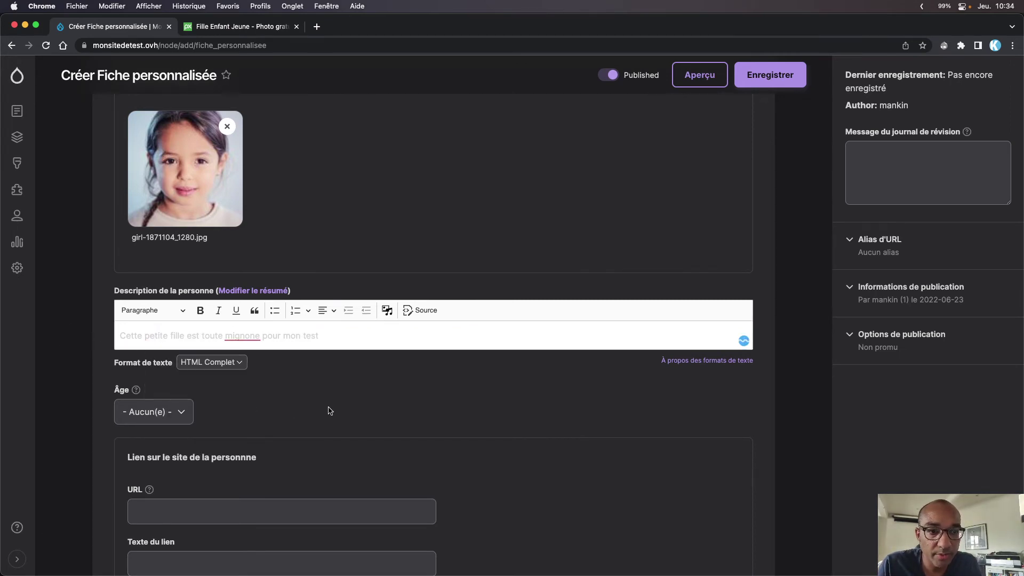
pyautogui.click(187, 413)
pyautogui.click(267, 423)
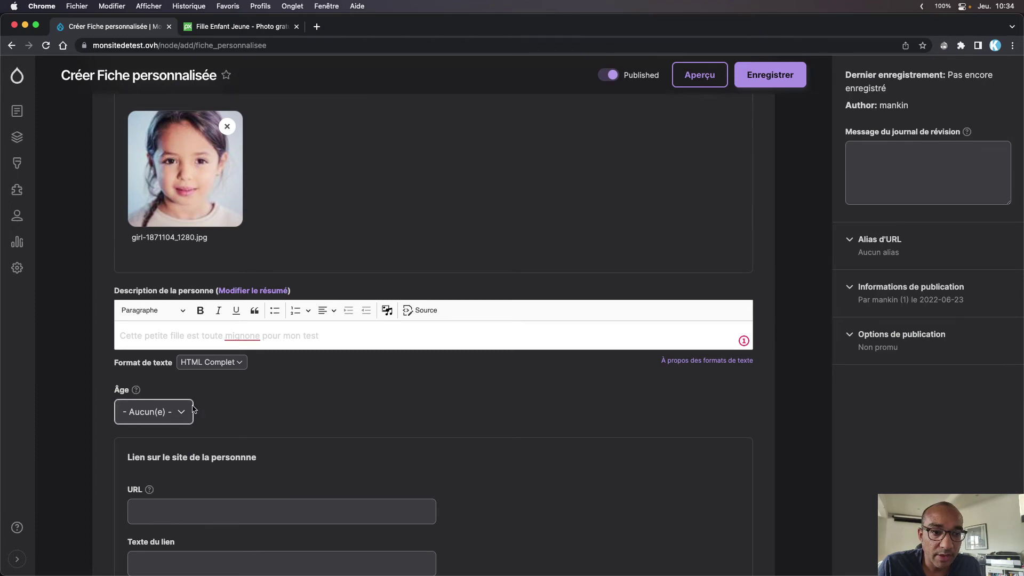
pyautogui.scroll(-3, 117, 445)
pyautogui.click(157, 428)
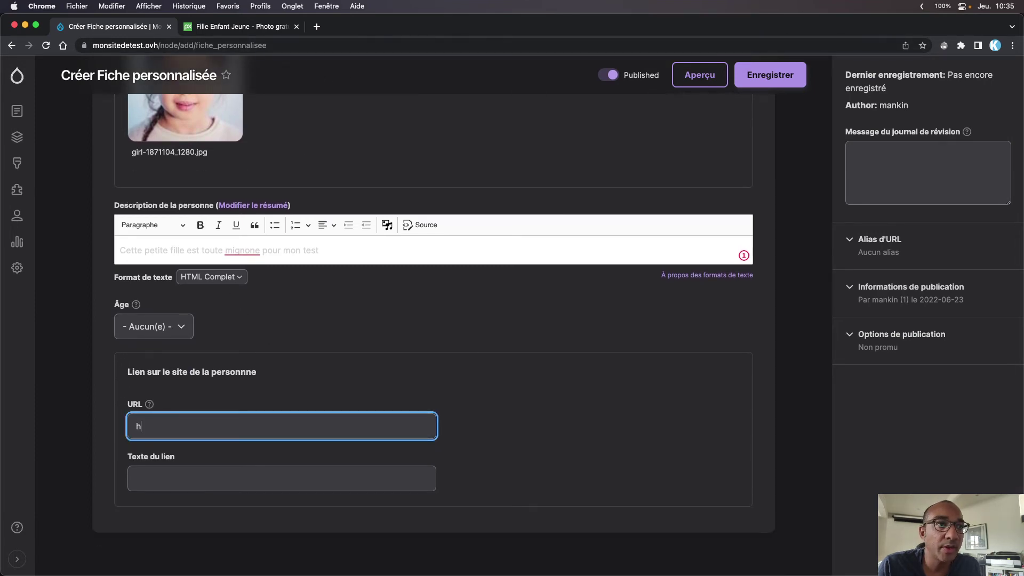
pyautogui.write('https;/')
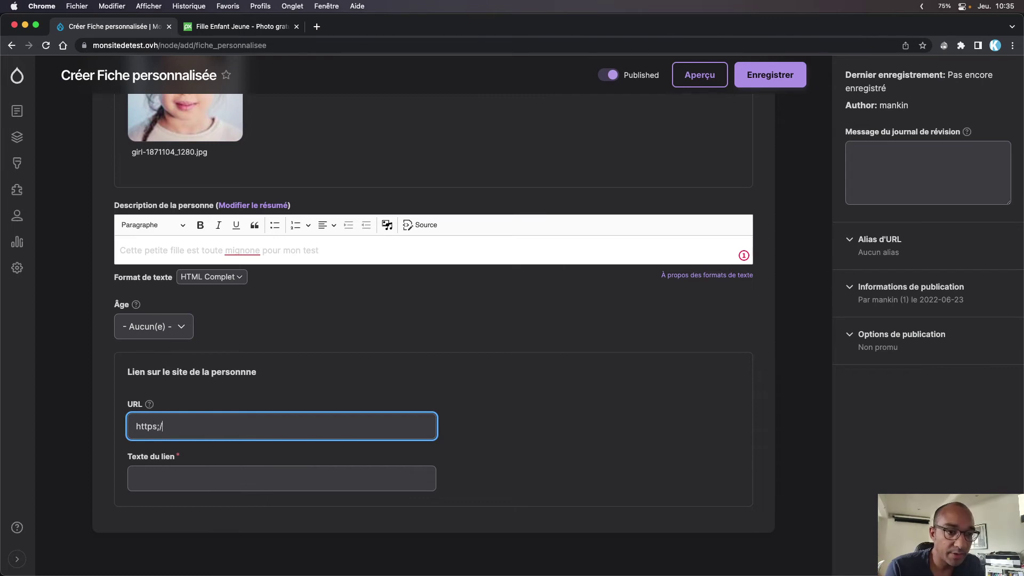
pyautogui.write('/')
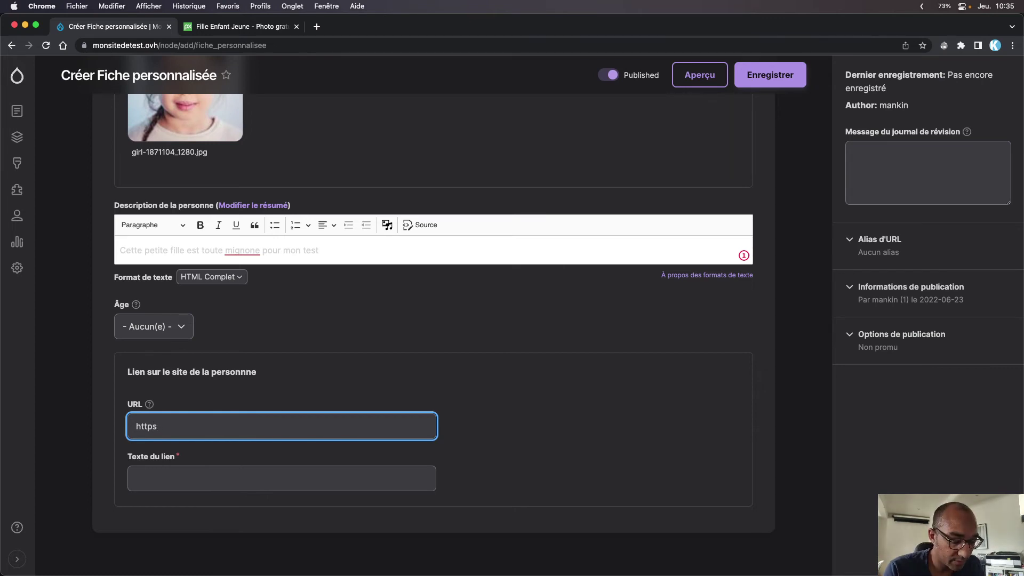
pyautogui.write('://www.you')
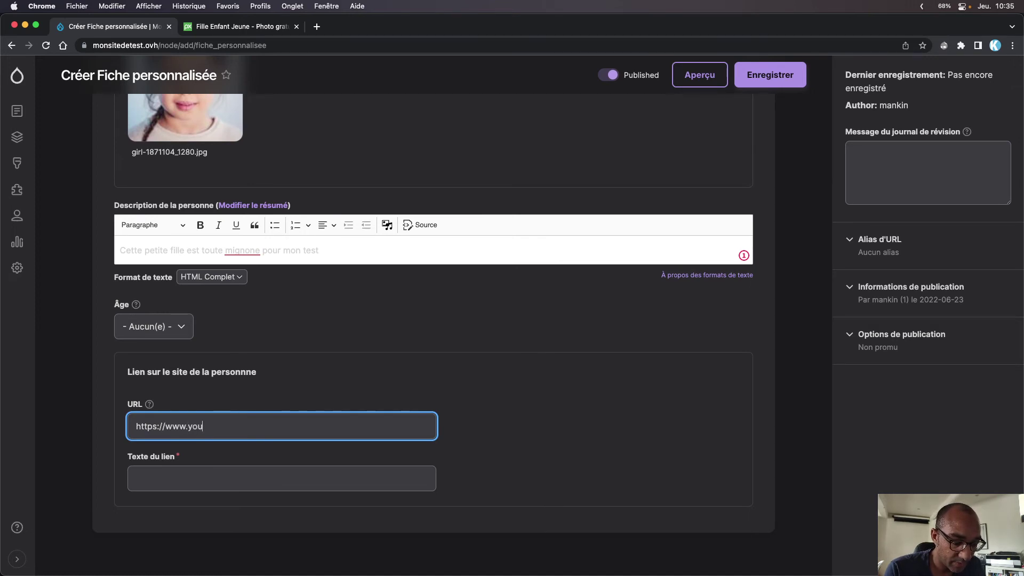
pyautogui.write('tube')
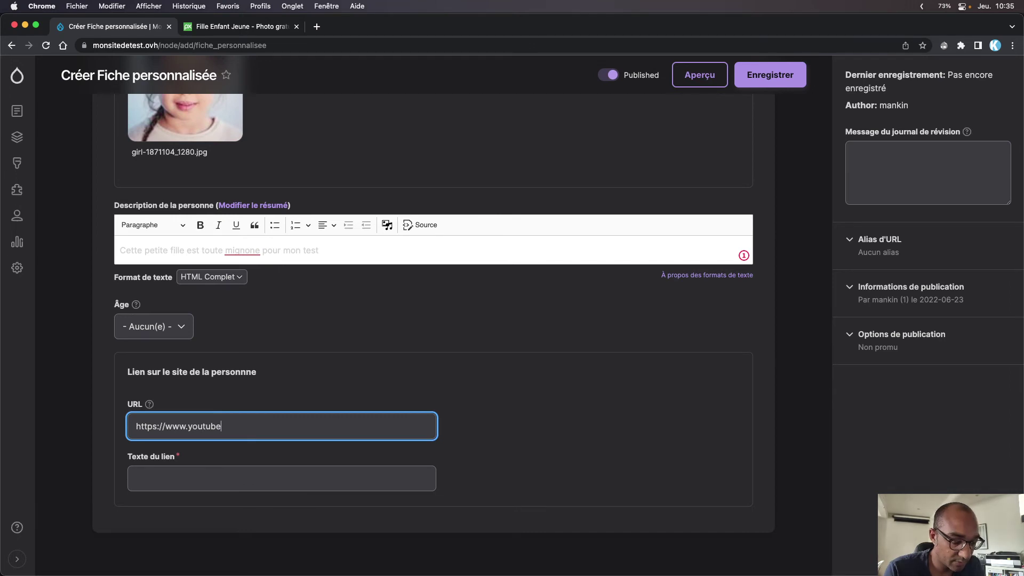
pyautogui.write('.fr')
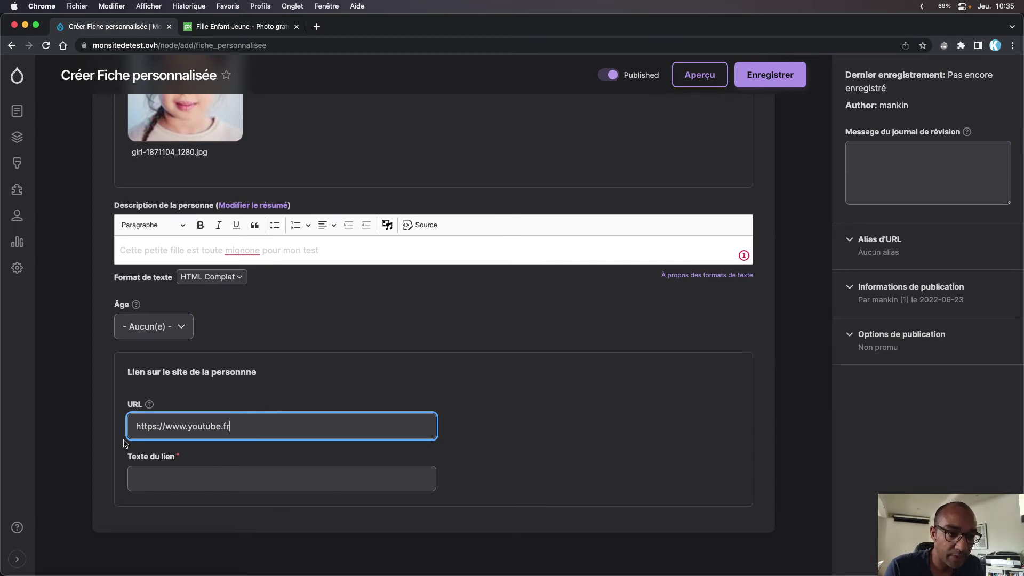
pyautogui.click(141, 475)
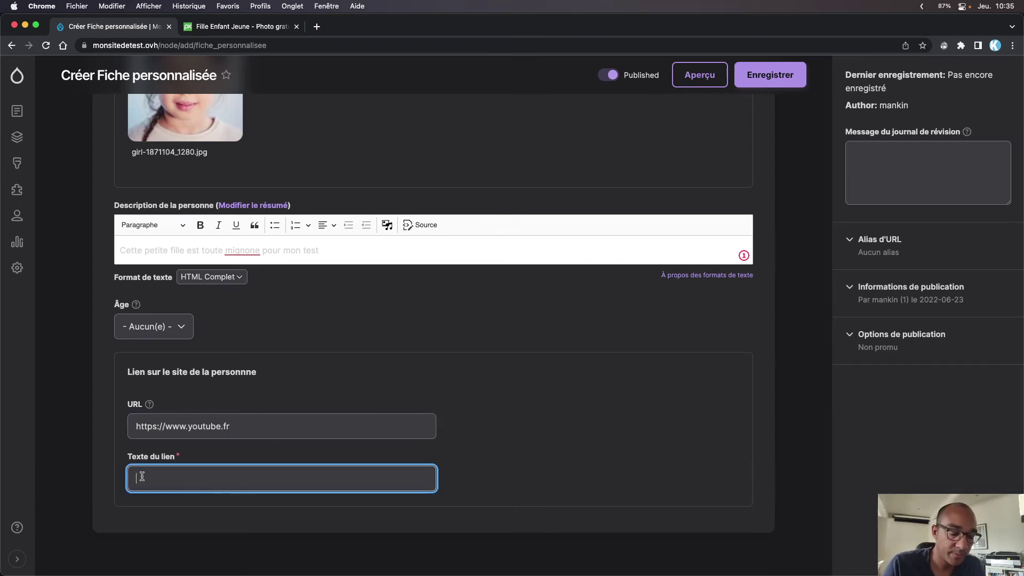
pyautogui.write('Sa chaîne vidéo')
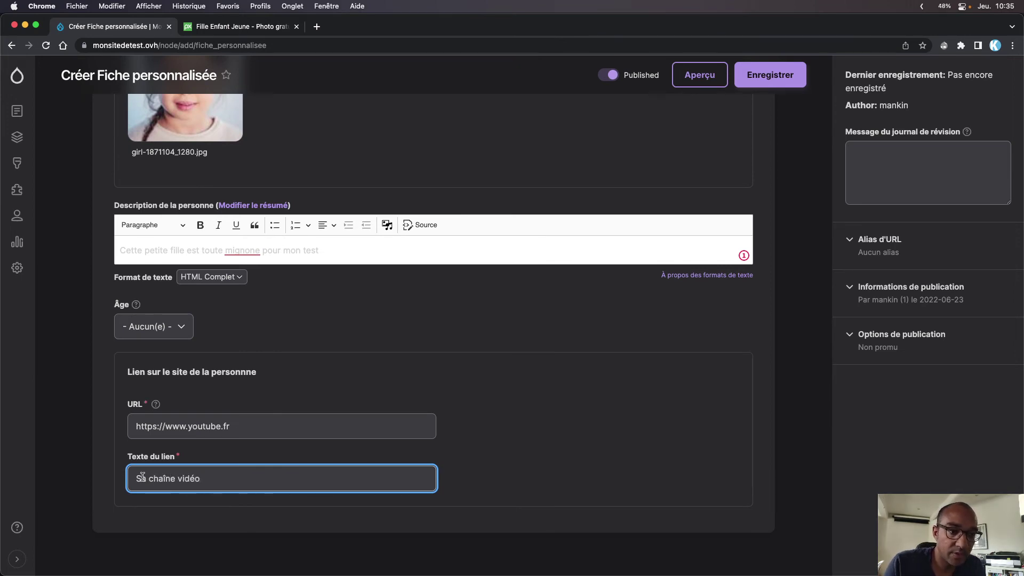
pyautogui.click(576, 375)
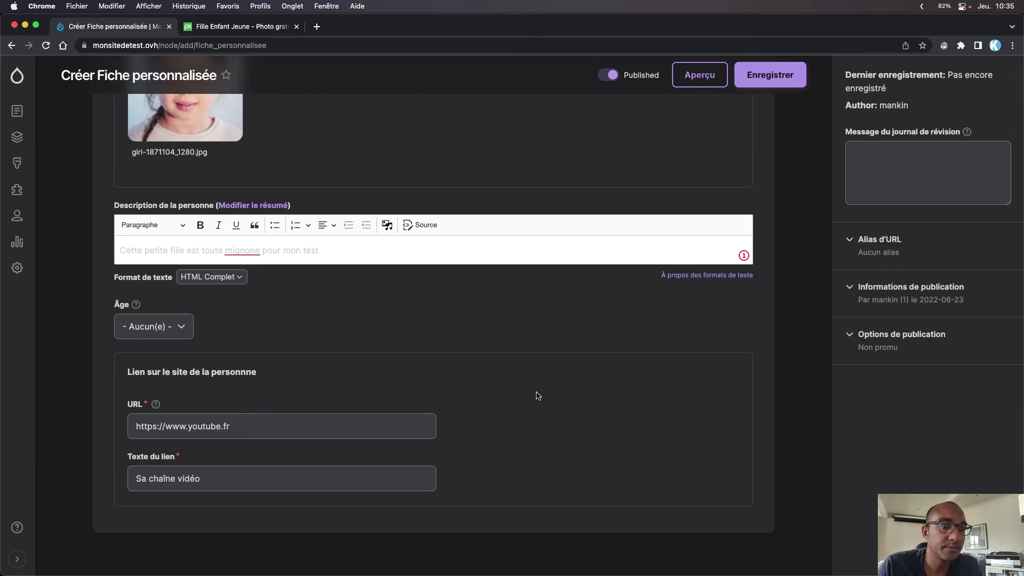
# Correct the misspelled word in the description to "mignonne" and end the sentence with a period
pyautogui.scroll(1, 538, 390)
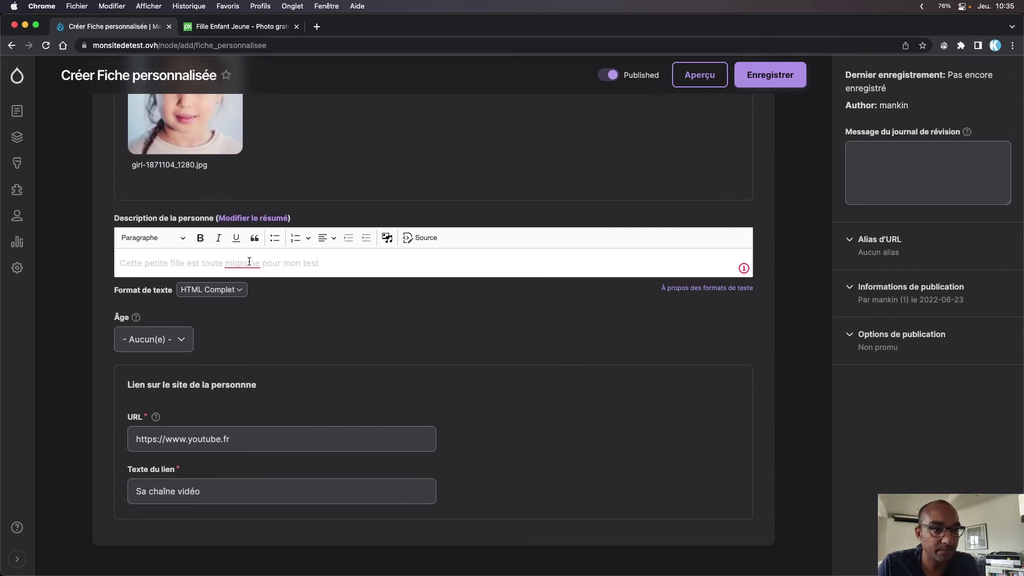
pyautogui.click(249, 261)
pyautogui.click(300, 316)
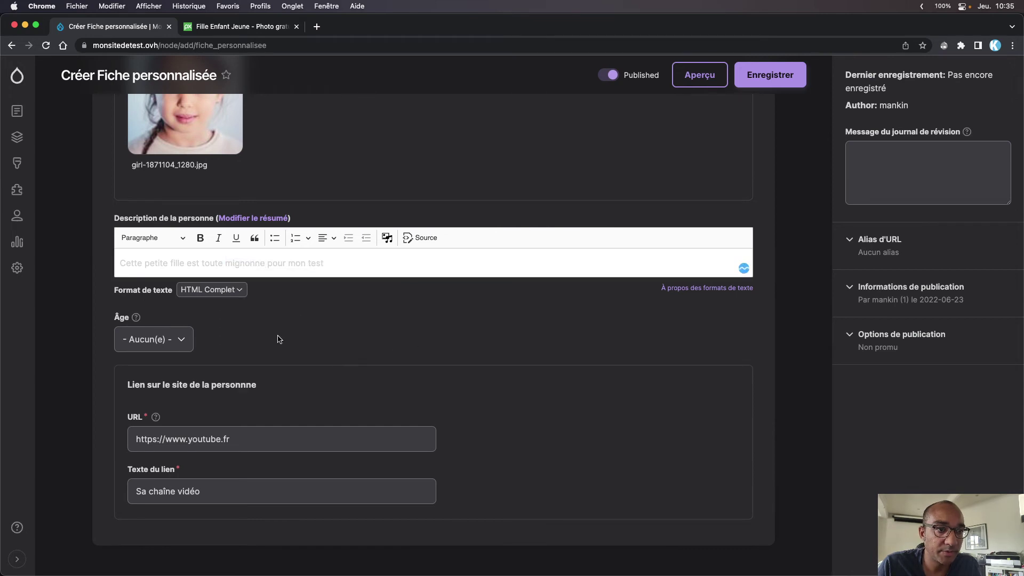
pyautogui.click(333, 258)
pyautogui.write('.')
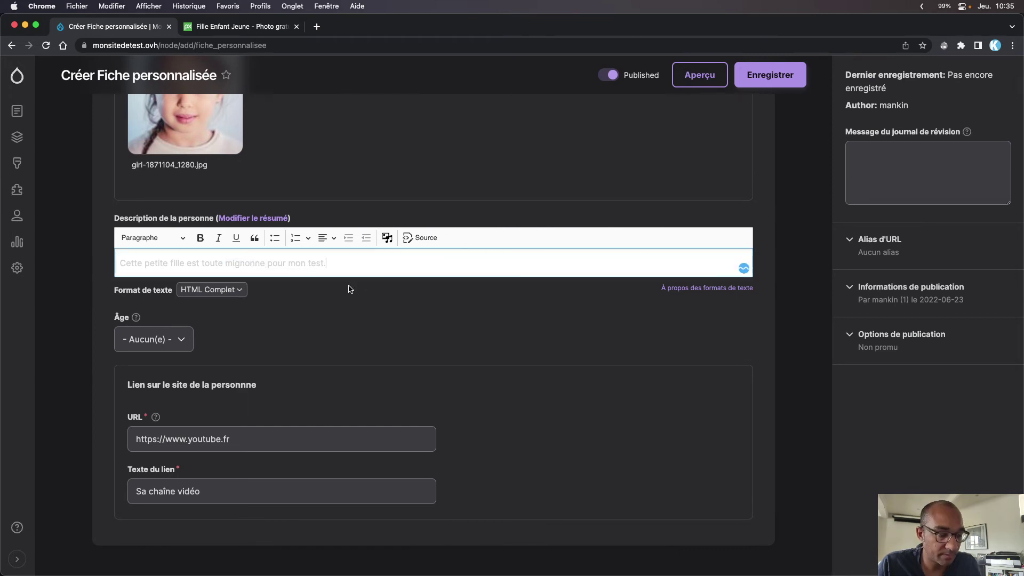
# Show the summary field of the description and enter "Petite fille" as the summary
pyautogui.click(235, 219)
pyautogui.click(168, 247)
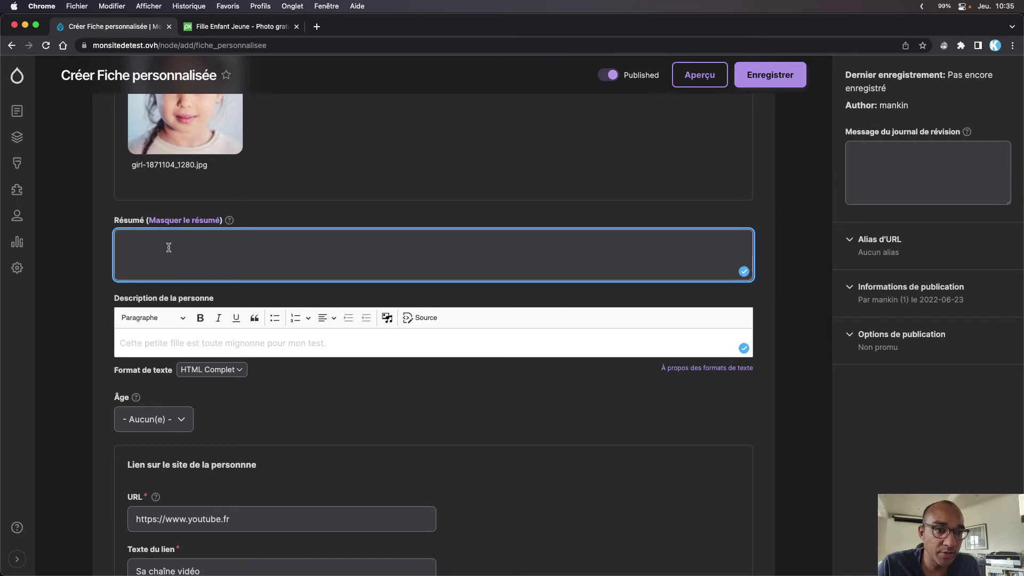
pyautogui.write('Petite fille')
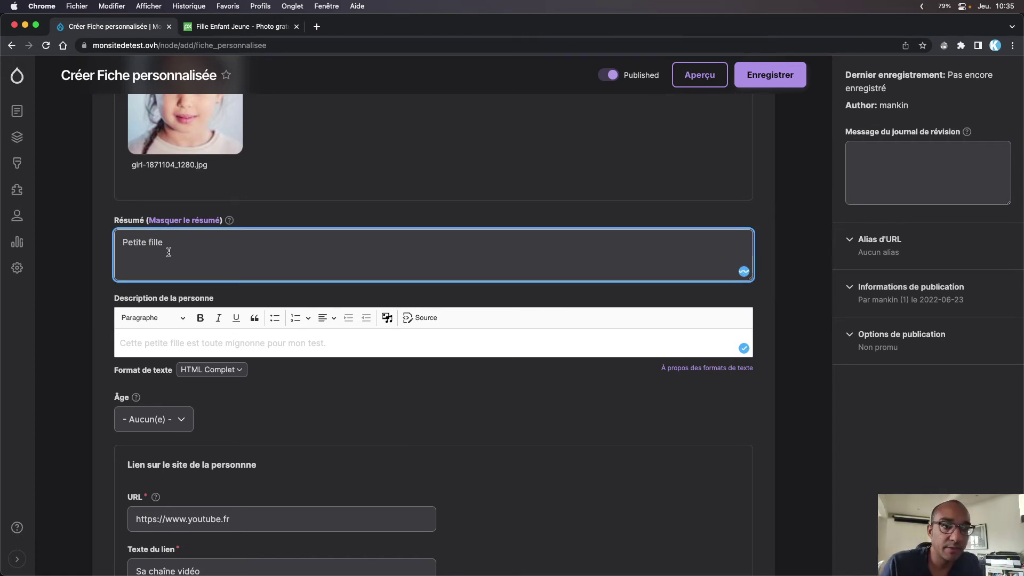
pyautogui.click(343, 412)
# Preview the unsaved item, look at the available display modes, and return to editing the content
pyautogui.scroll(-2, 482, 416)
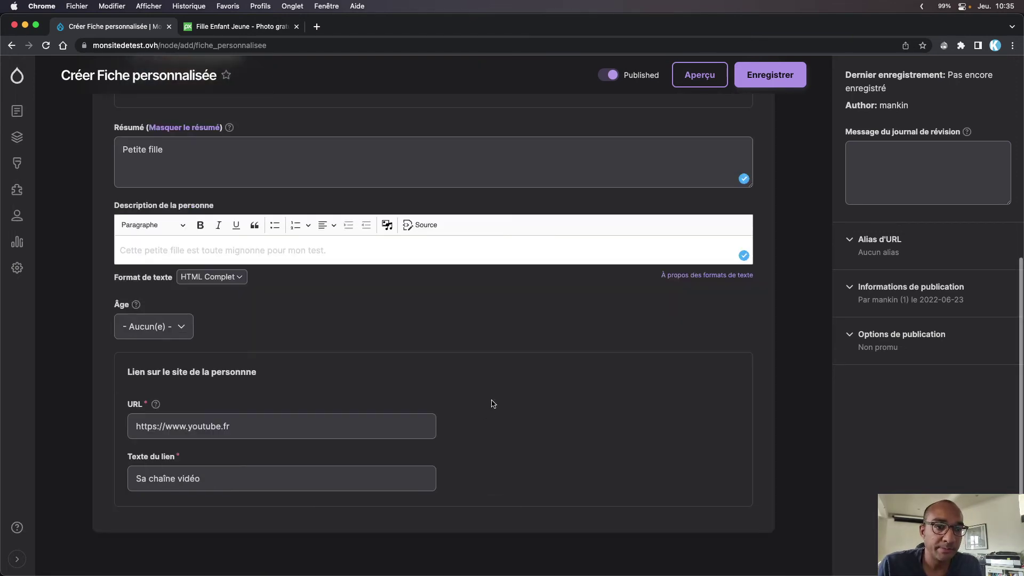
pyautogui.scroll(5, 623, 320)
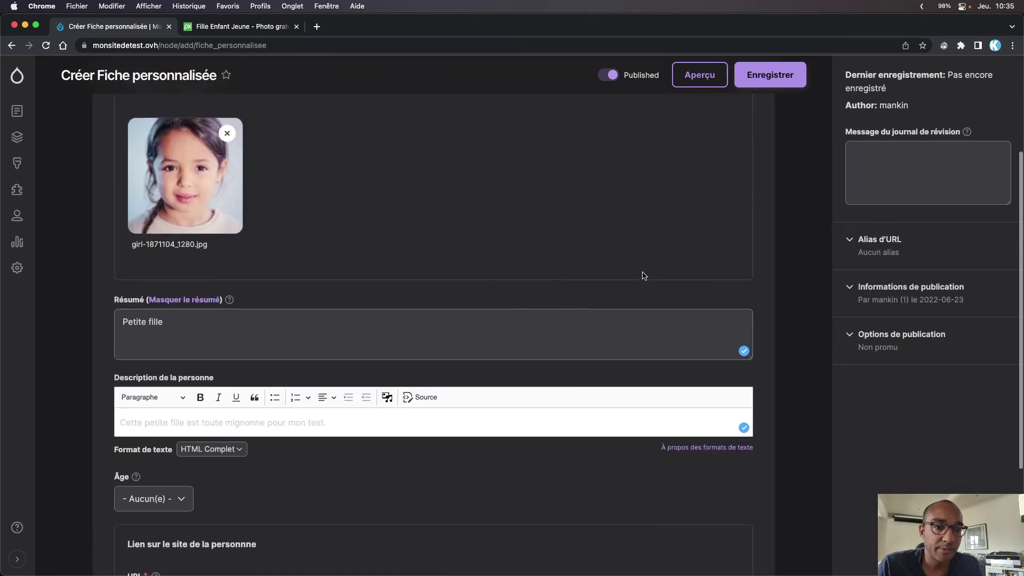
pyautogui.click(700, 76)
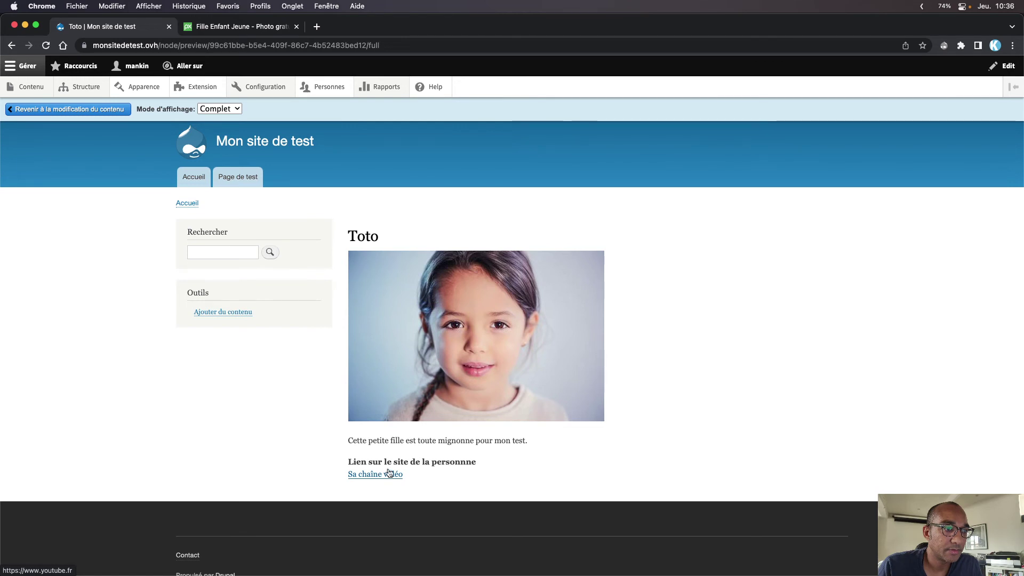
pyautogui.click(205, 107)
pyautogui.click(116, 143)
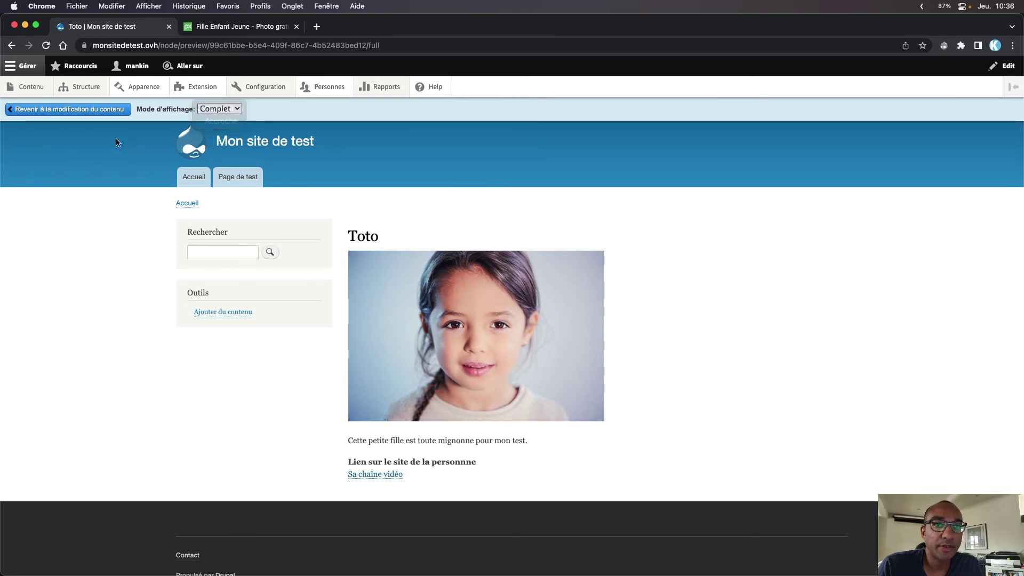
pyautogui.click(52, 109)
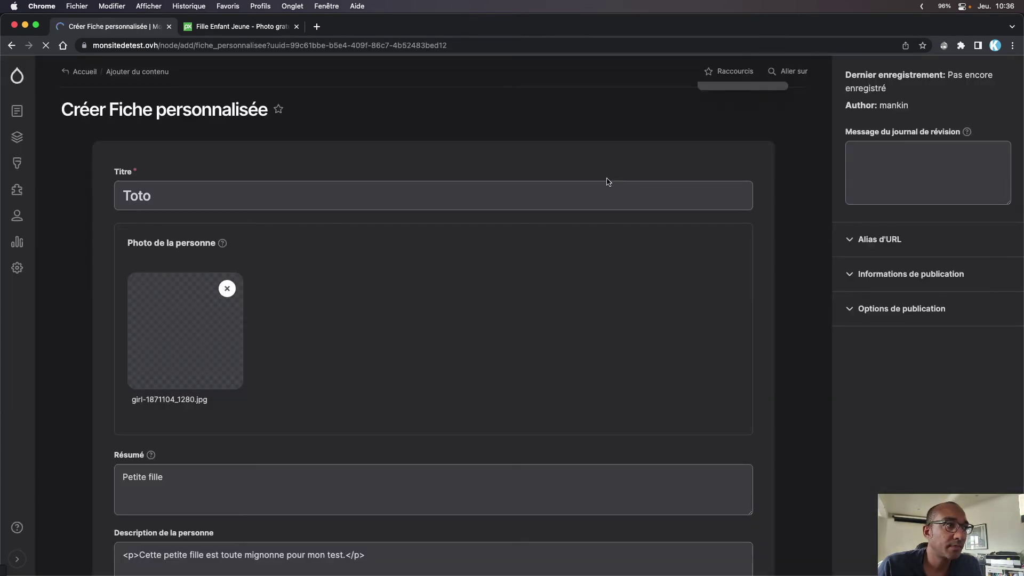
# Change the item's title to Tata and save the new content
pyautogui.click(133, 196)
pyautogui.moveTo(144, 195); pyautogui.dragTo(151, 195)
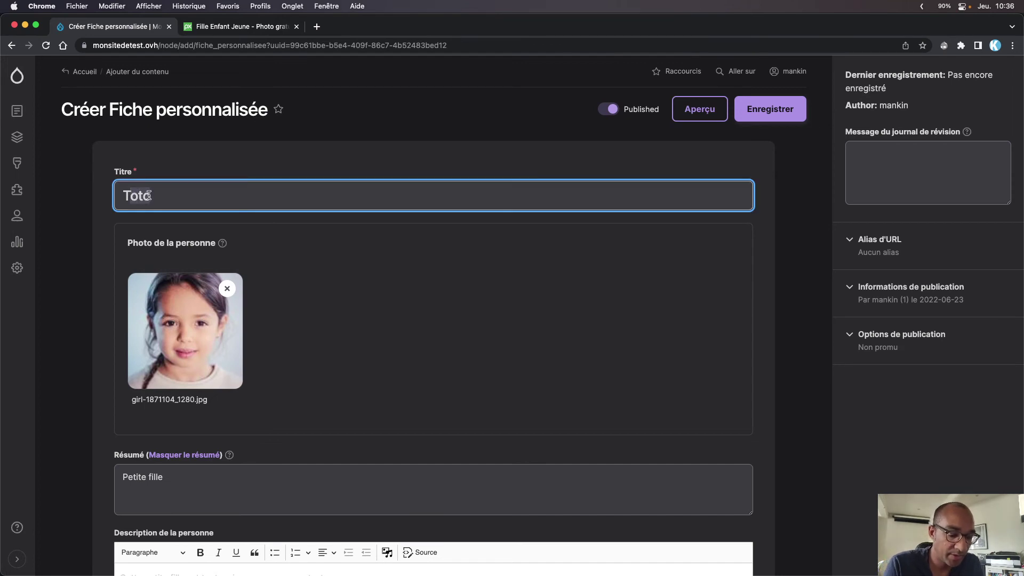
pyautogui.write('ata')
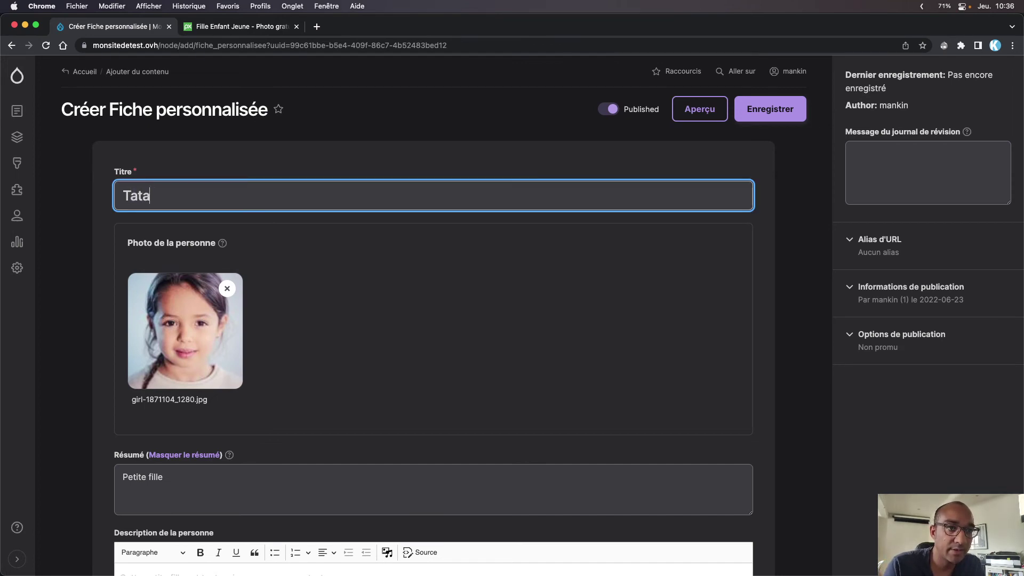
pyautogui.click(688, 153)
pyautogui.click(757, 112)
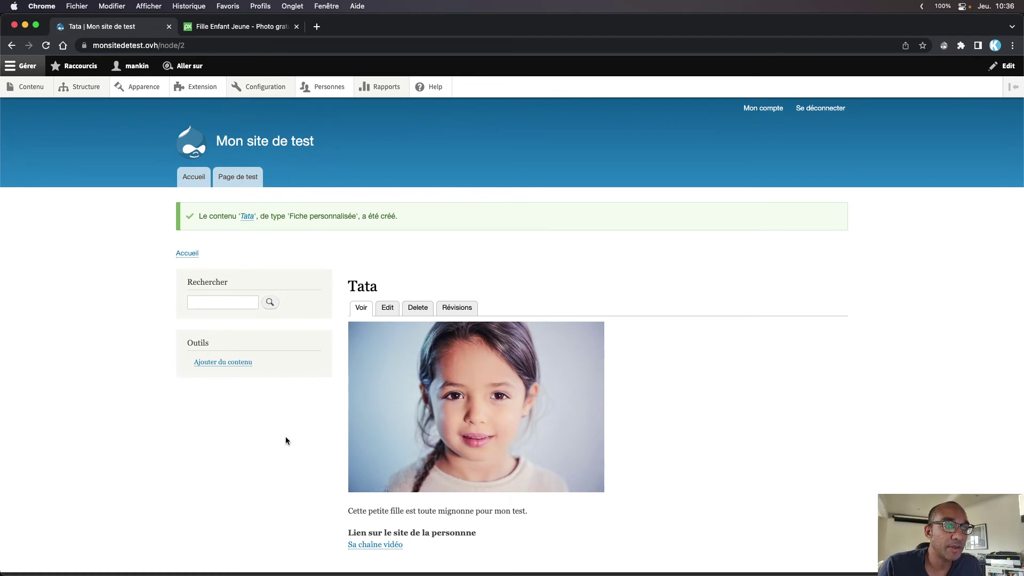
# Examine the published page's photo, description text and link label
pyautogui.scroll(-3, 286, 437)
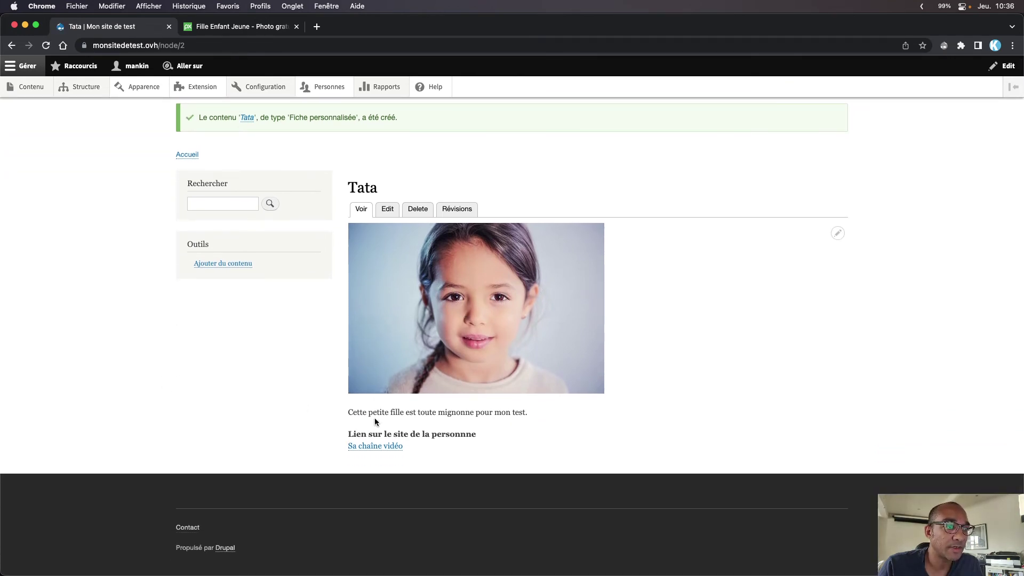
pyautogui.moveTo(347, 410); pyautogui.dragTo(563, 416)
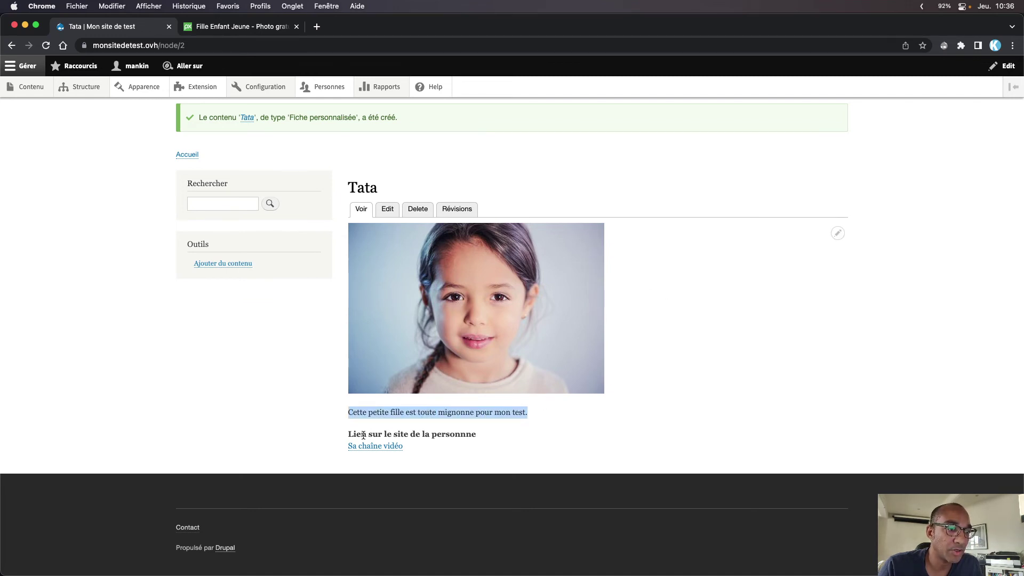
pyautogui.moveTo(348, 434); pyautogui.dragTo(484, 436)
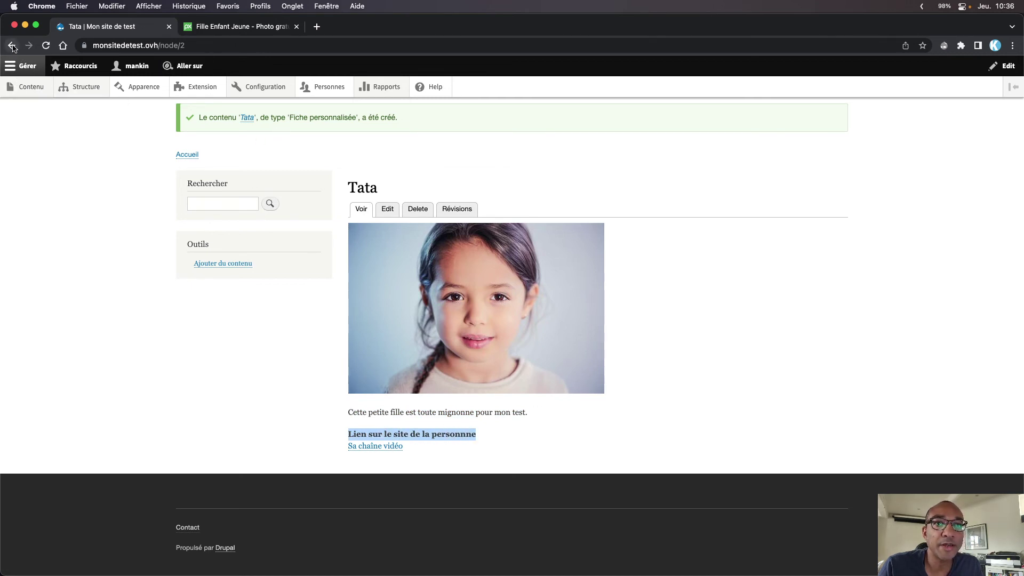
# Open the display settings of the "Fiche personnalisée" content type
pyautogui.click(387, 208)
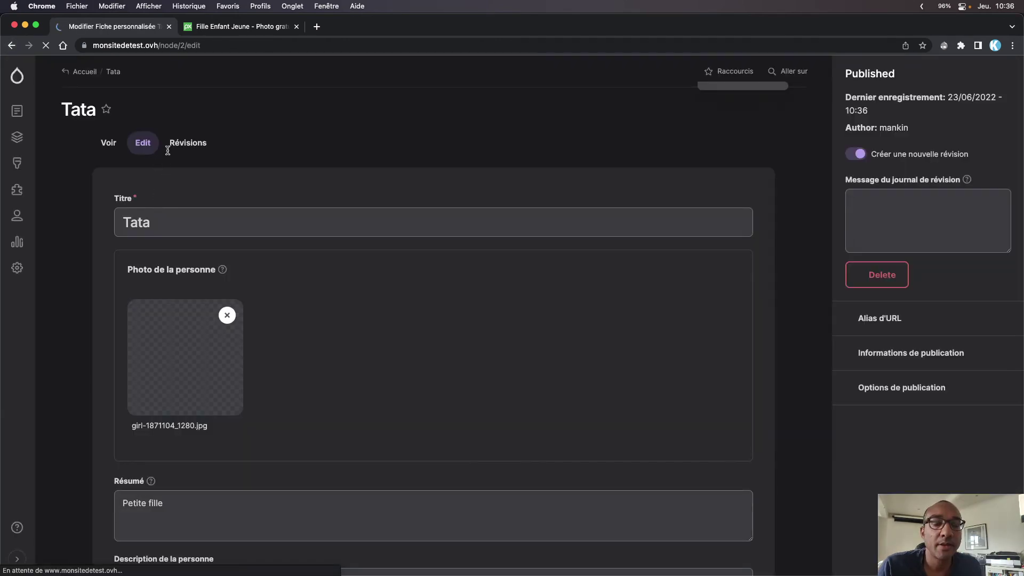
pyautogui.click(17, 137)
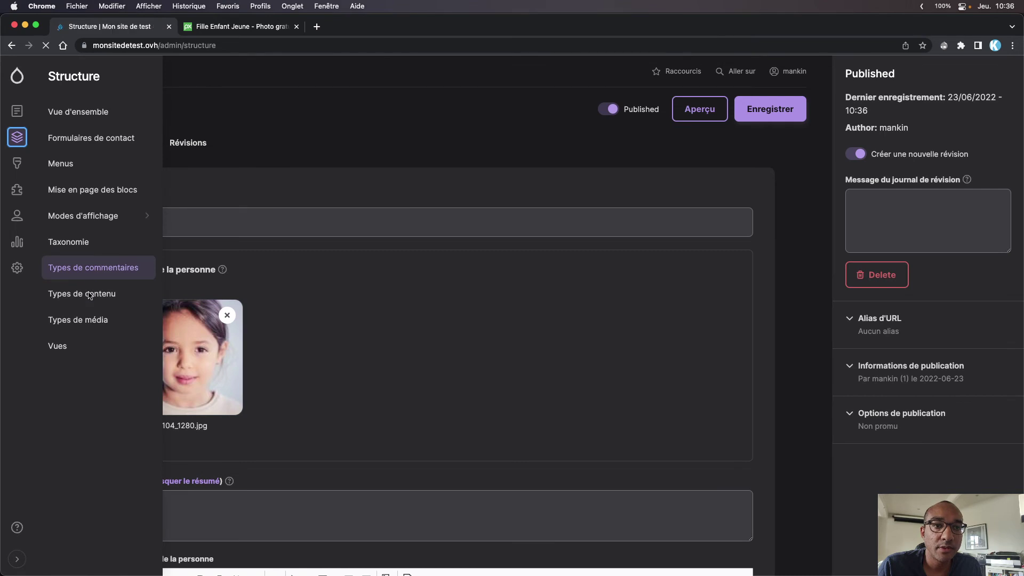
pyautogui.scroll(-3, 148, 424)
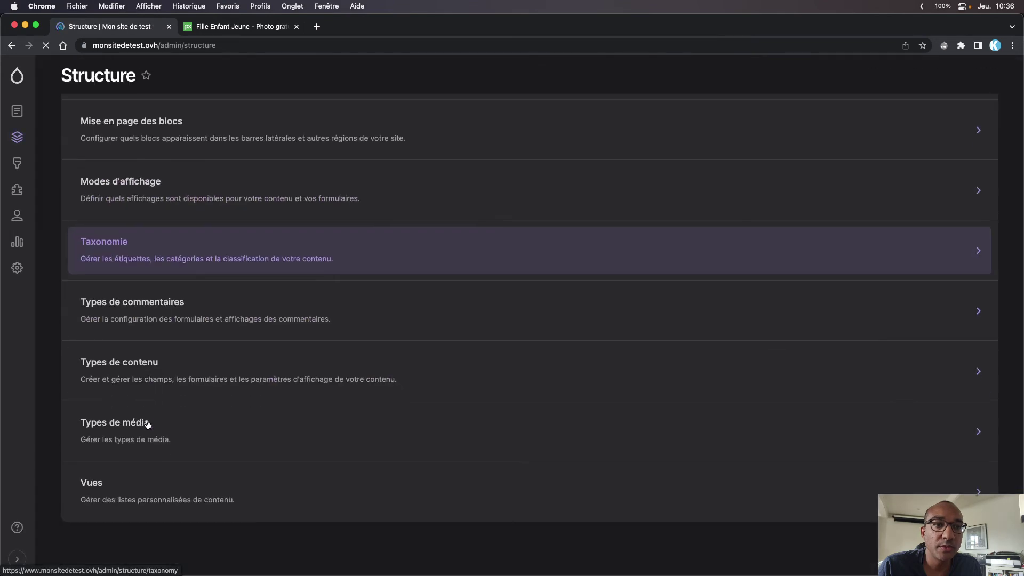
pyautogui.click(126, 369)
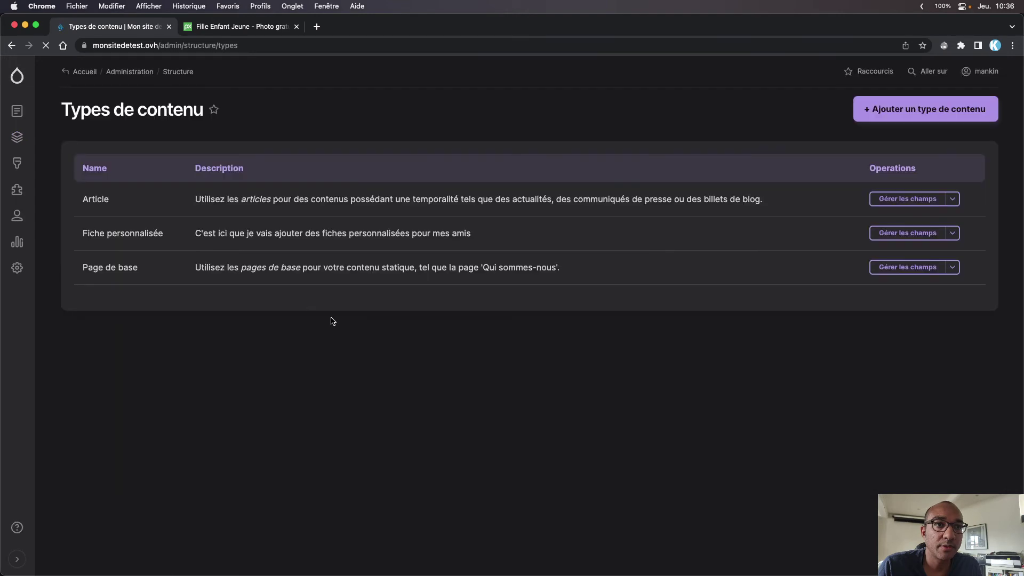
pyautogui.click(920, 235)
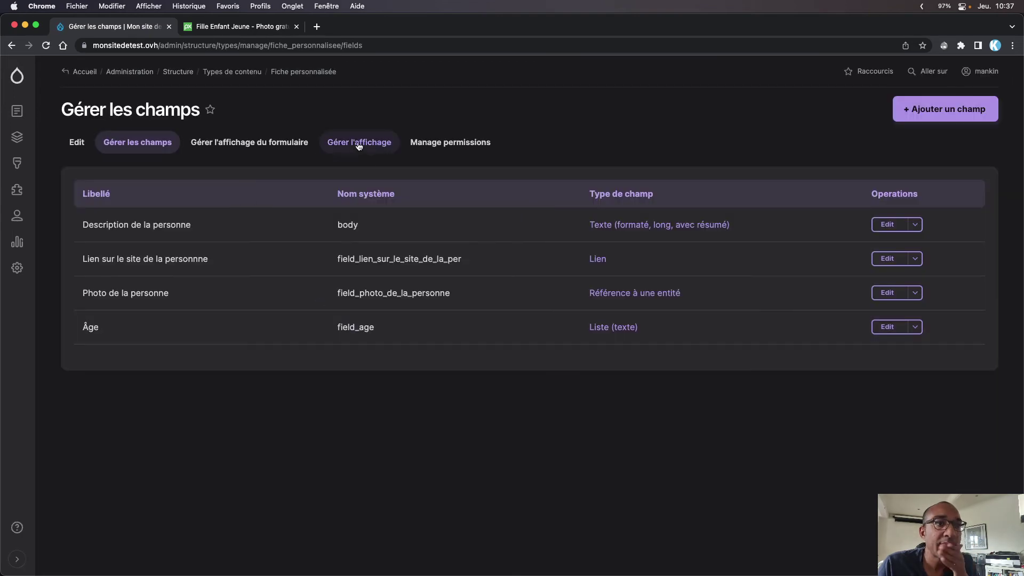
pyautogui.click(358, 142)
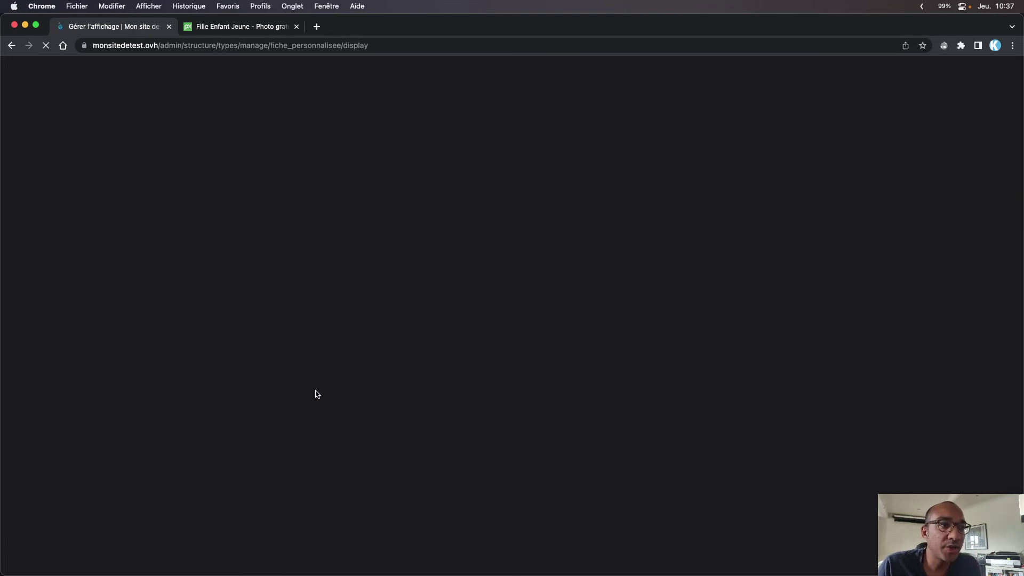
# Set the labels of the Âge and "Lien sur le site de la personnne" fields to "- Caché -" and save the display settings
pyautogui.scroll(-5, 239, 391)
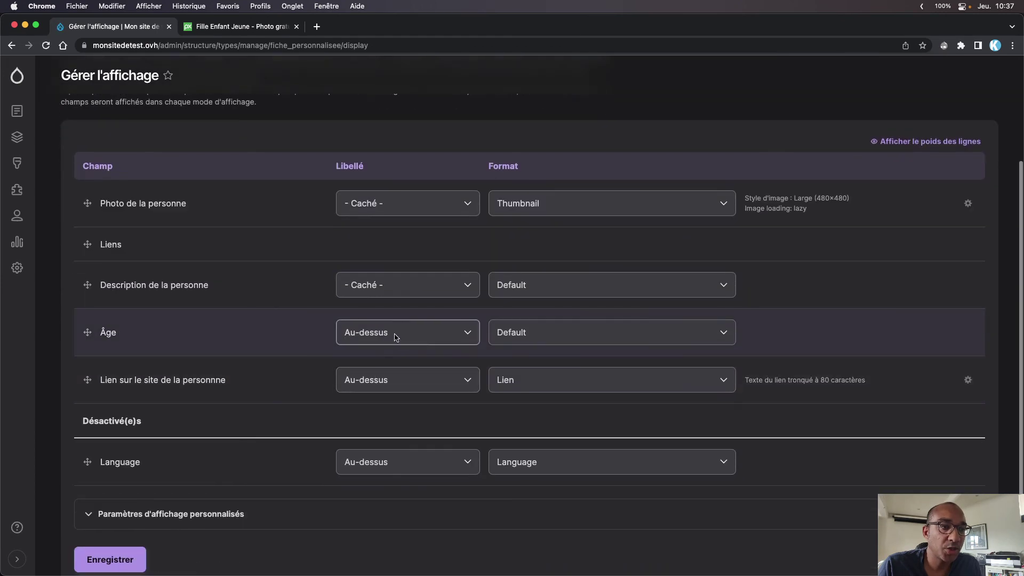
pyautogui.click(395, 333)
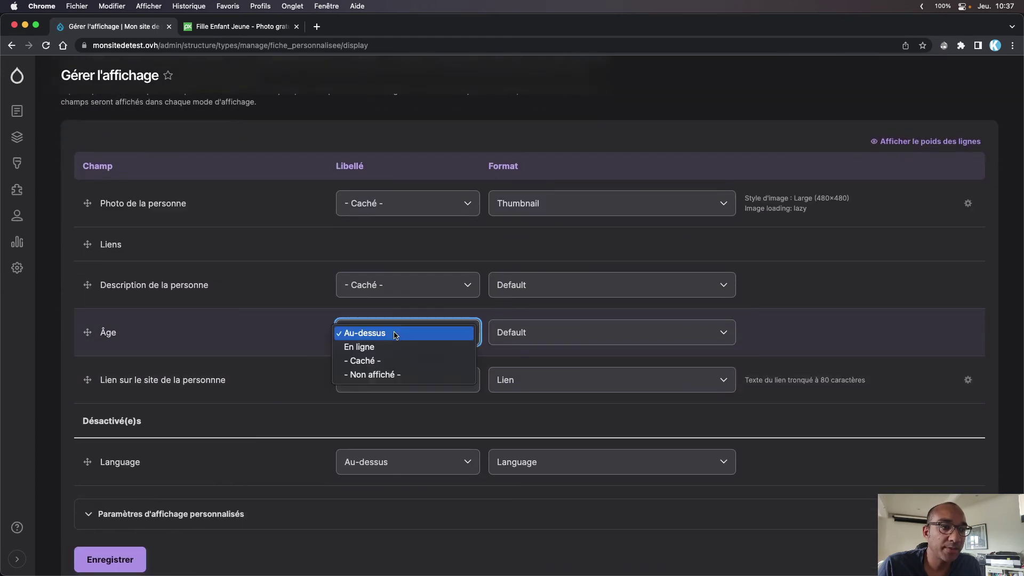
pyautogui.click(368, 361)
pyautogui.click(367, 393)
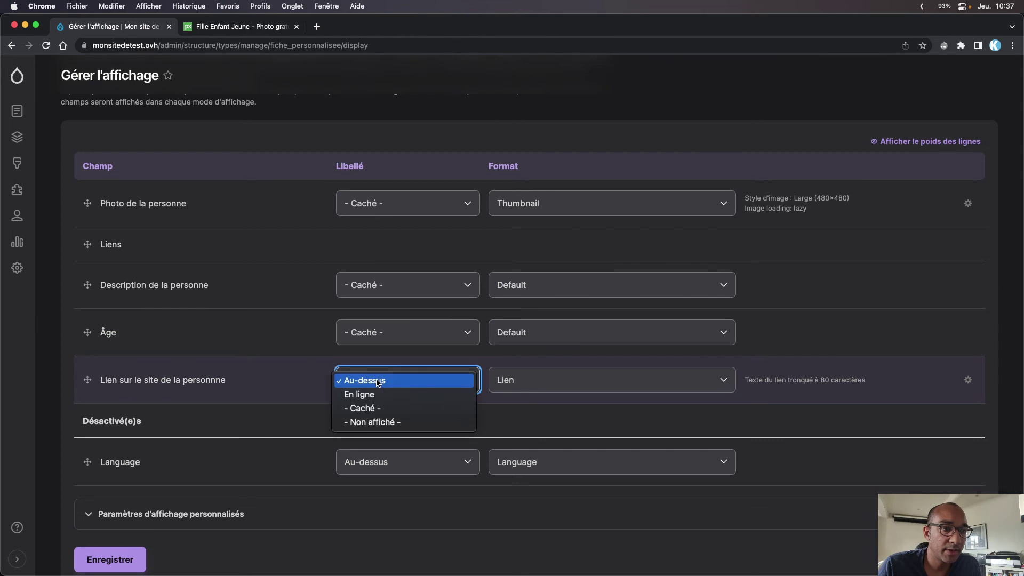
pyautogui.click(366, 408)
pyautogui.click(112, 570)
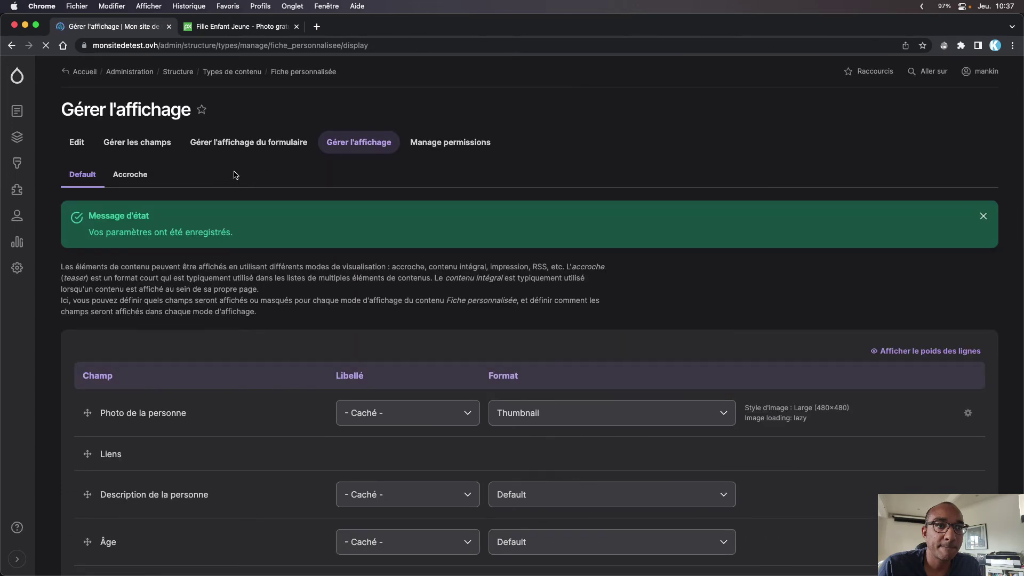
# Open the Tata content for editing, preview it and check how its video channel link is displayed
pyautogui.moveTo(29, 112)
pyautogui.click(85, 118)
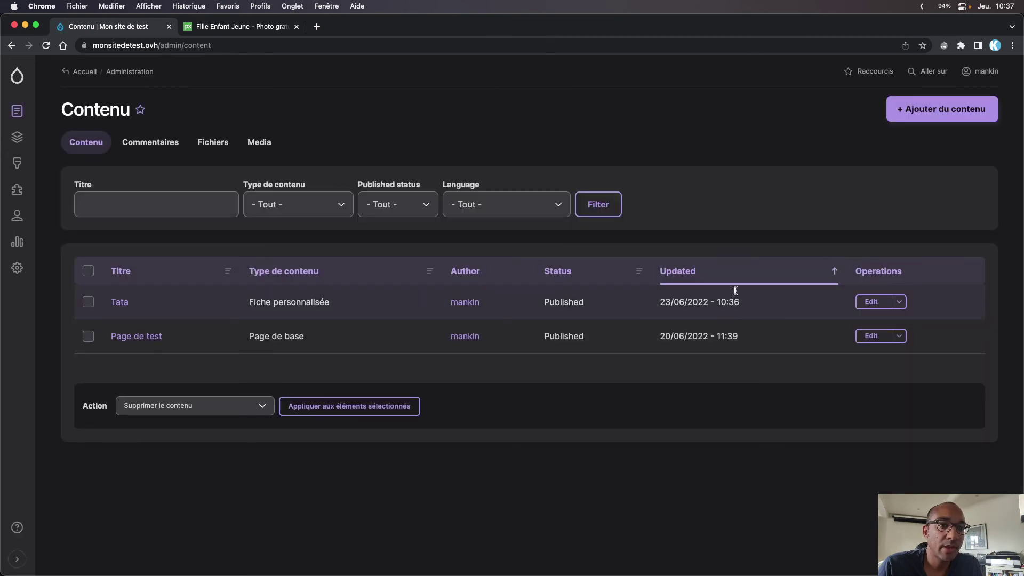
pyautogui.click(871, 302)
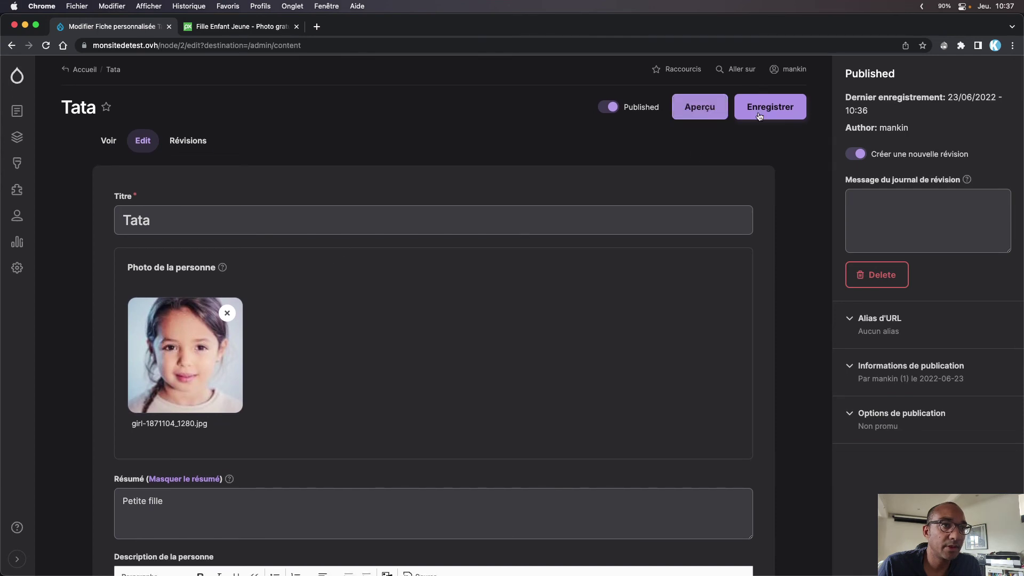
pyautogui.click(699, 107)
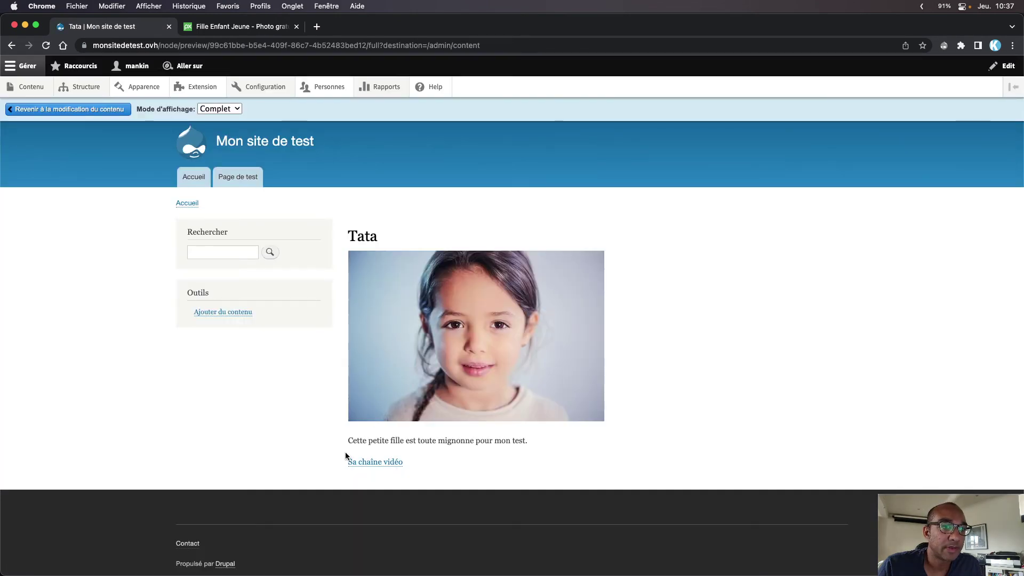
pyautogui.moveTo(422, 462); pyautogui.dragTo(349, 459)
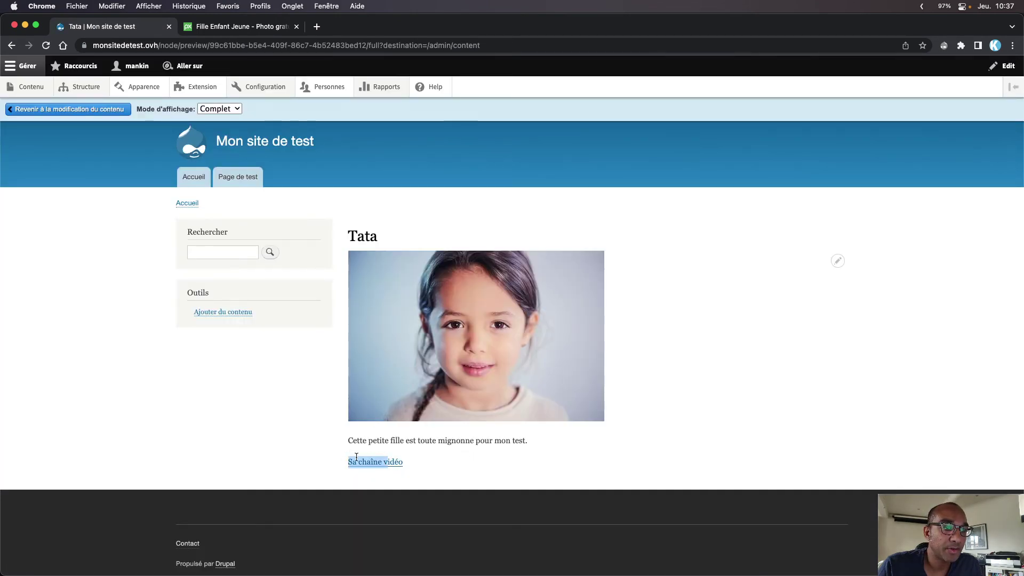
pyautogui.click(347, 457)
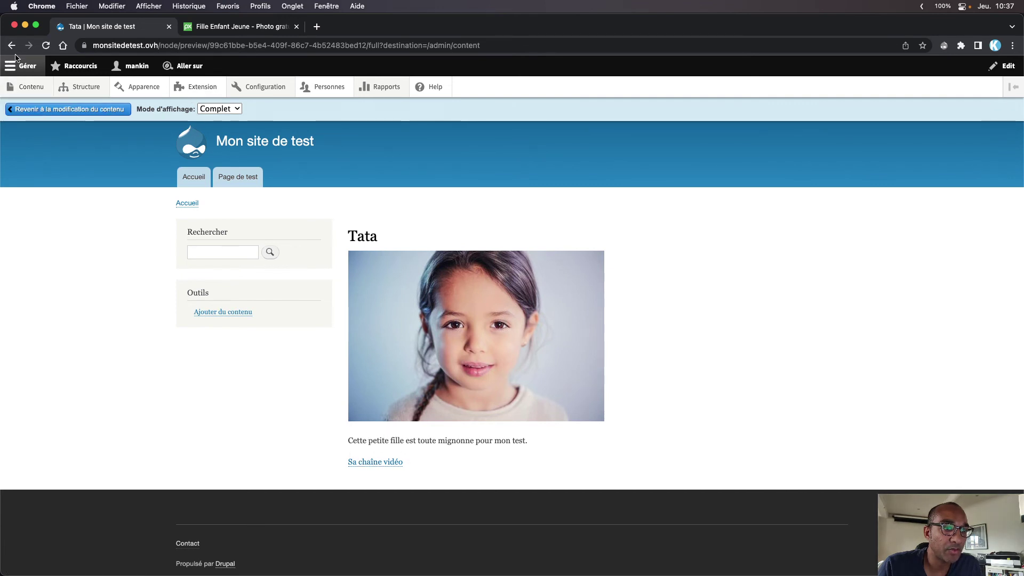
# Leave the content preview and go back to the display settings of the "Fiche personnalisée" content type
pyautogui.moveTo(32, 88)
pyautogui.moveTo(80, 87)
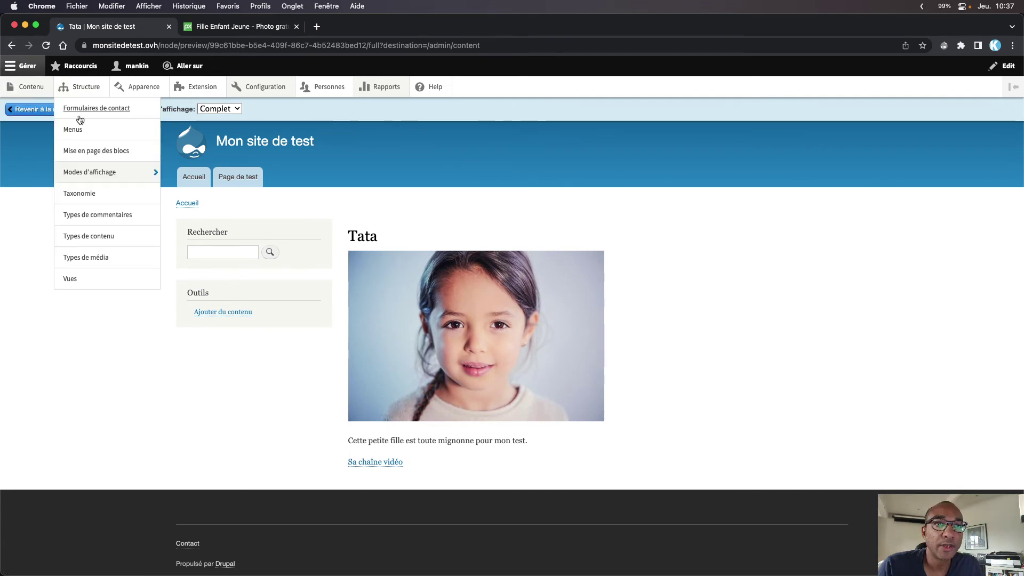
pyautogui.click(96, 245)
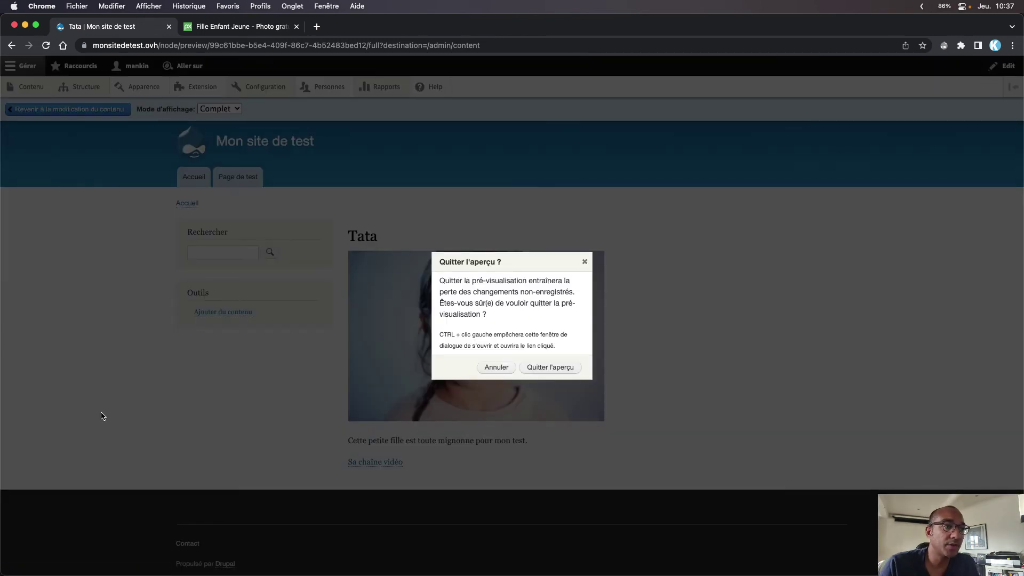
pyautogui.click(551, 365)
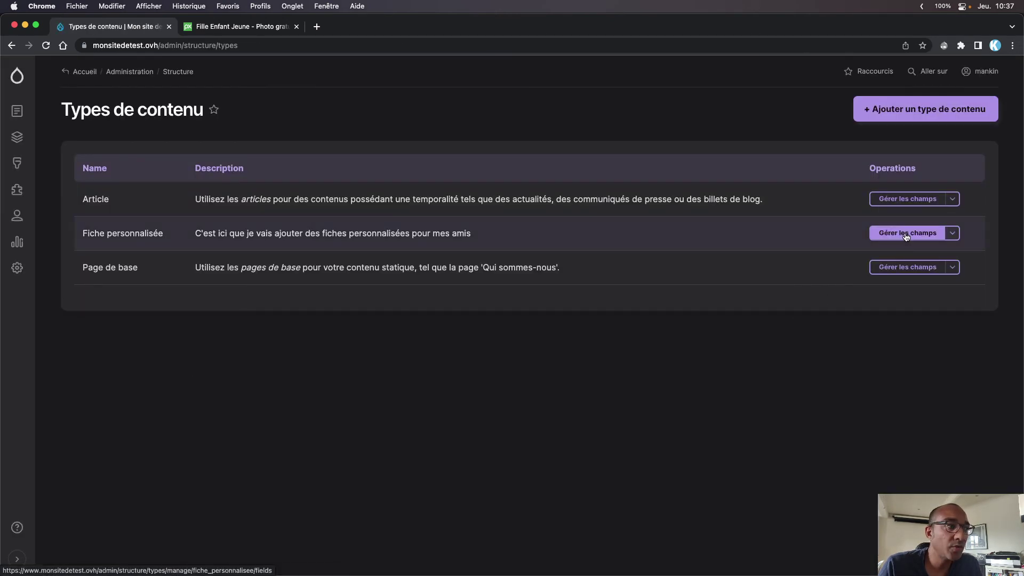
pyautogui.click(953, 233)
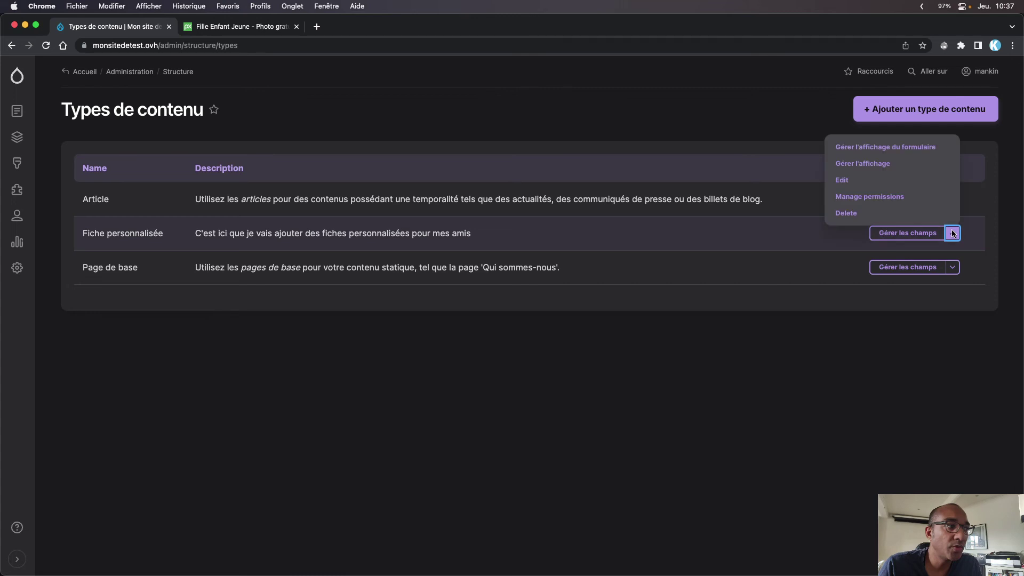
pyautogui.click(854, 163)
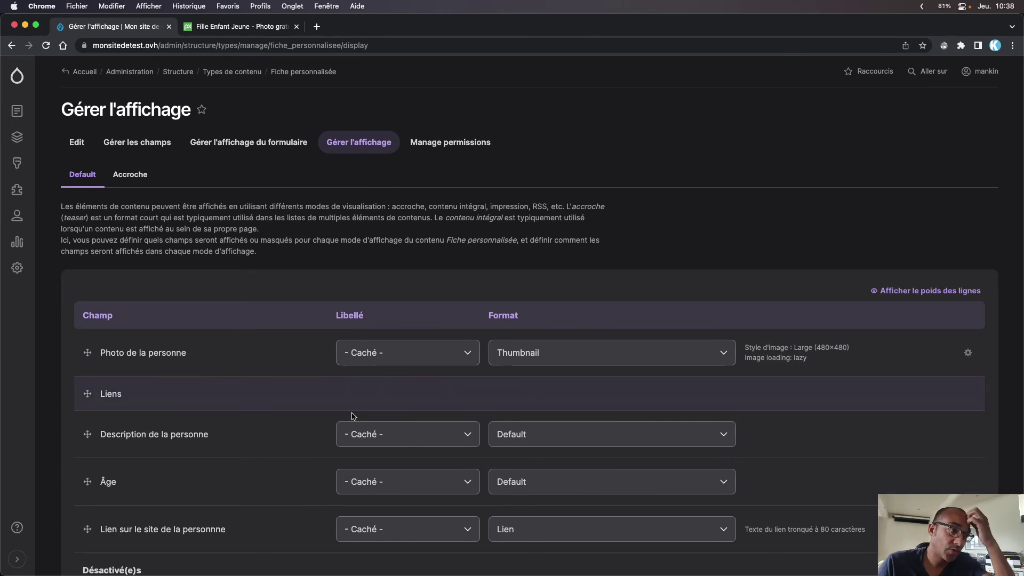
# Review the label options of the description field and the display settings of the other fields
pyautogui.click(385, 435)
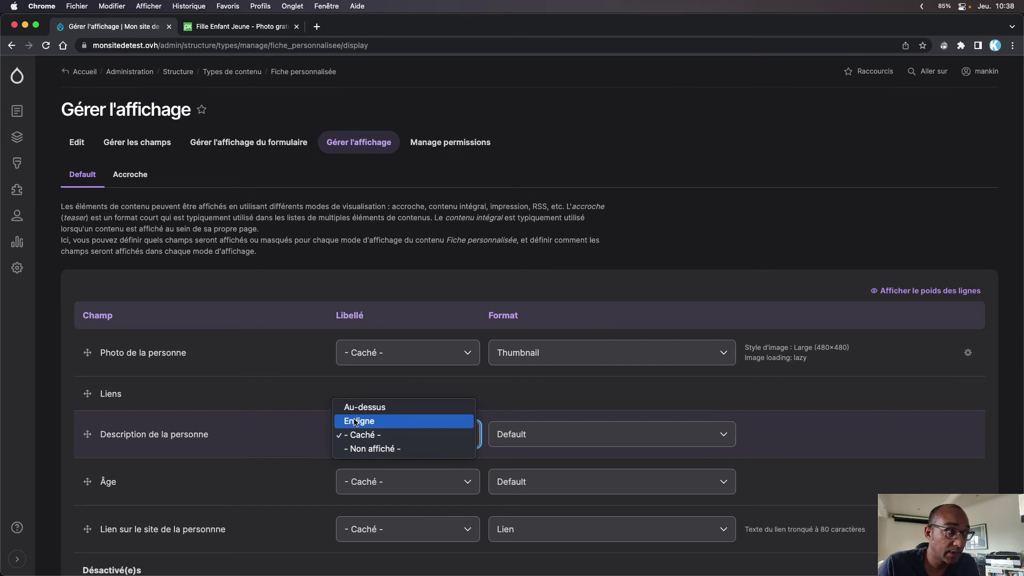
pyautogui.click(298, 398)
pyautogui.scroll(-5, 301, 399)
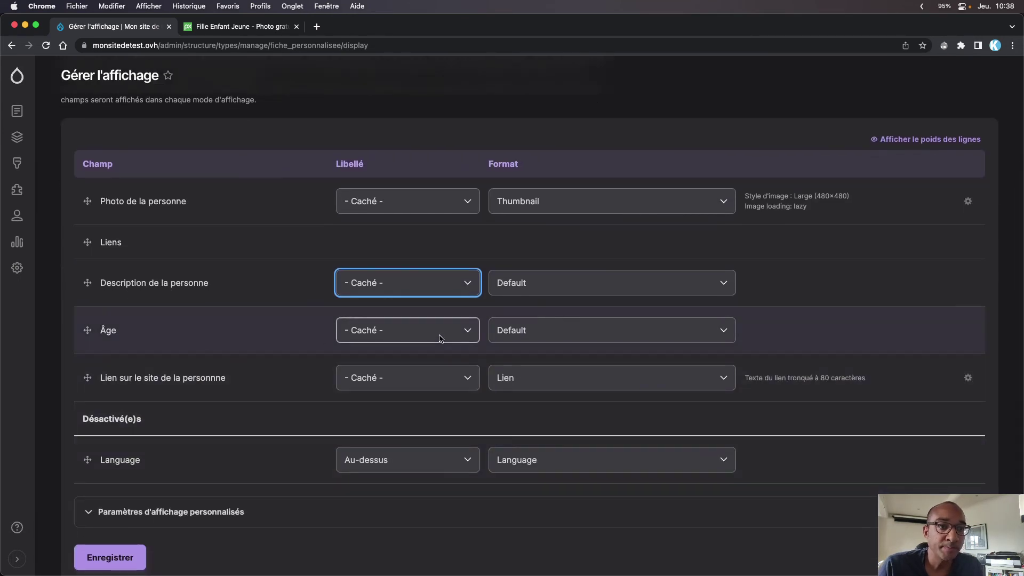
pyautogui.scroll(4, 269, 305)
pyautogui.scroll(1, 268, 305)
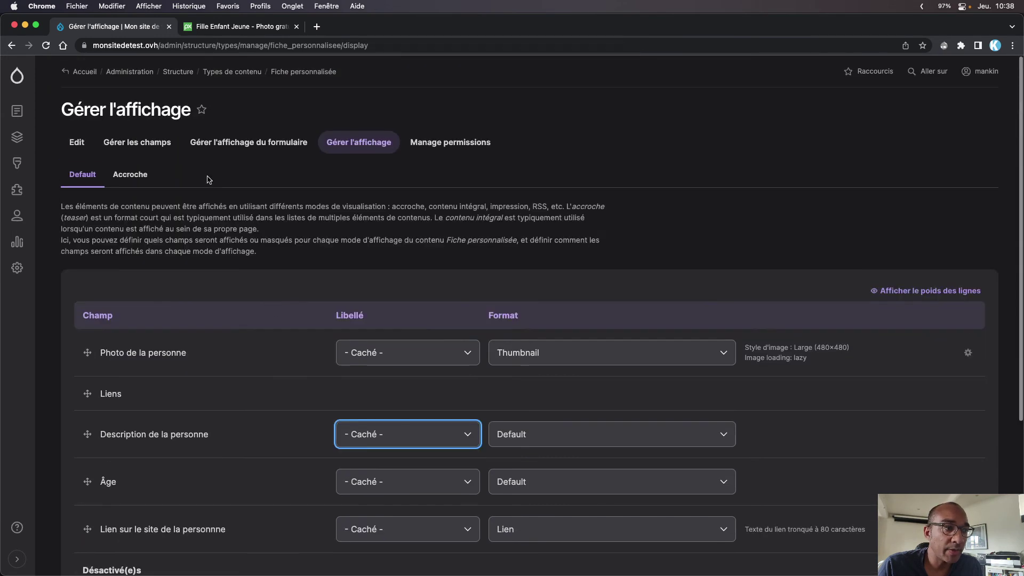
# Examine the Âge field's help text, default value choices and list of allowed values
pyautogui.click(137, 142)
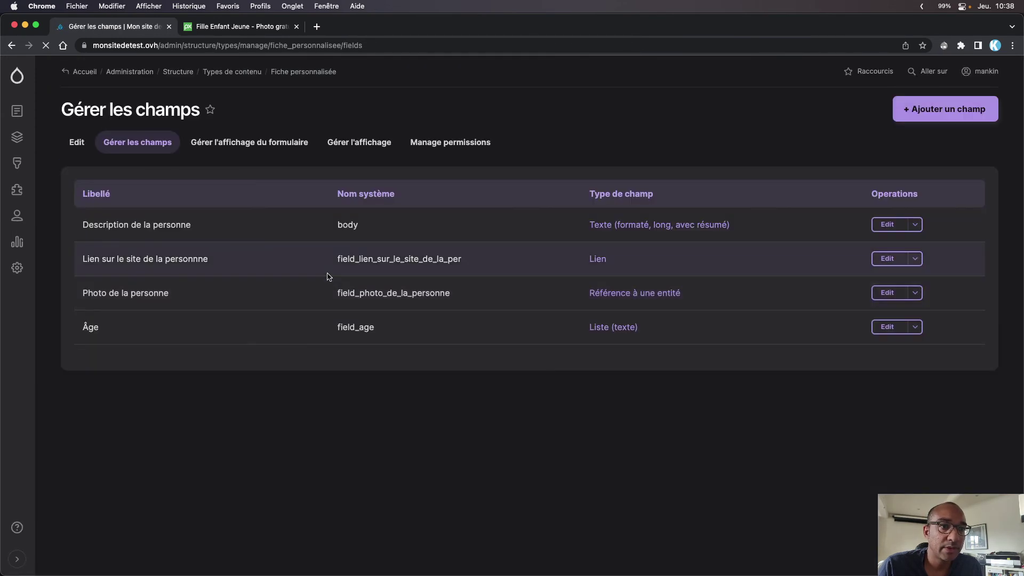
pyautogui.click(889, 328)
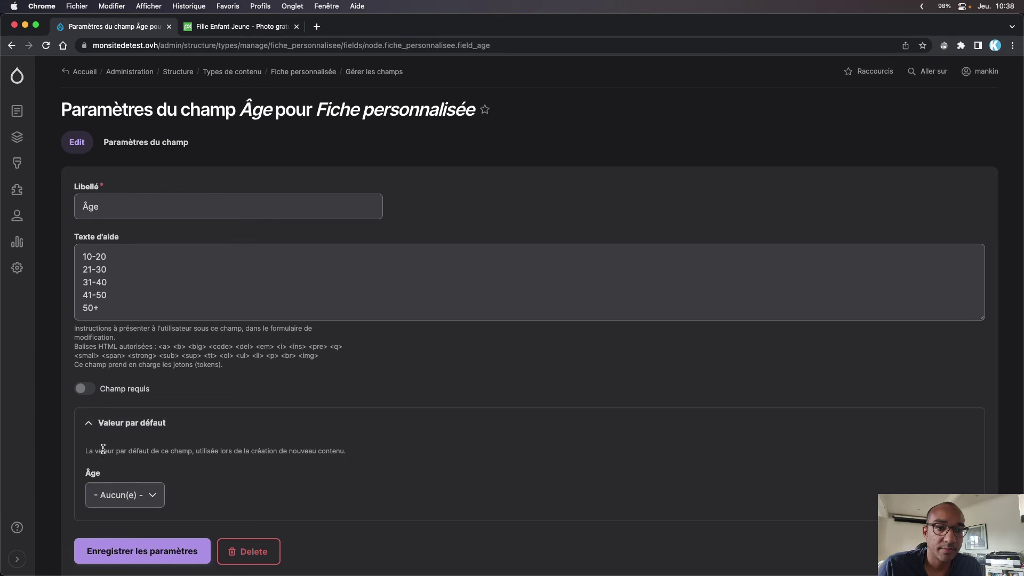
pyautogui.click(142, 496)
pyautogui.click(141, 496)
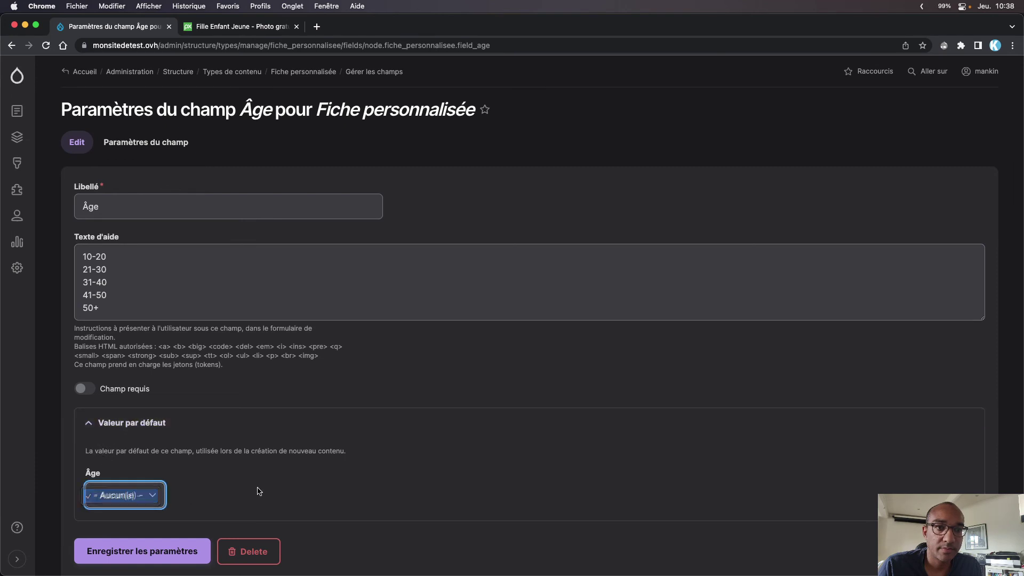
pyautogui.click(171, 292)
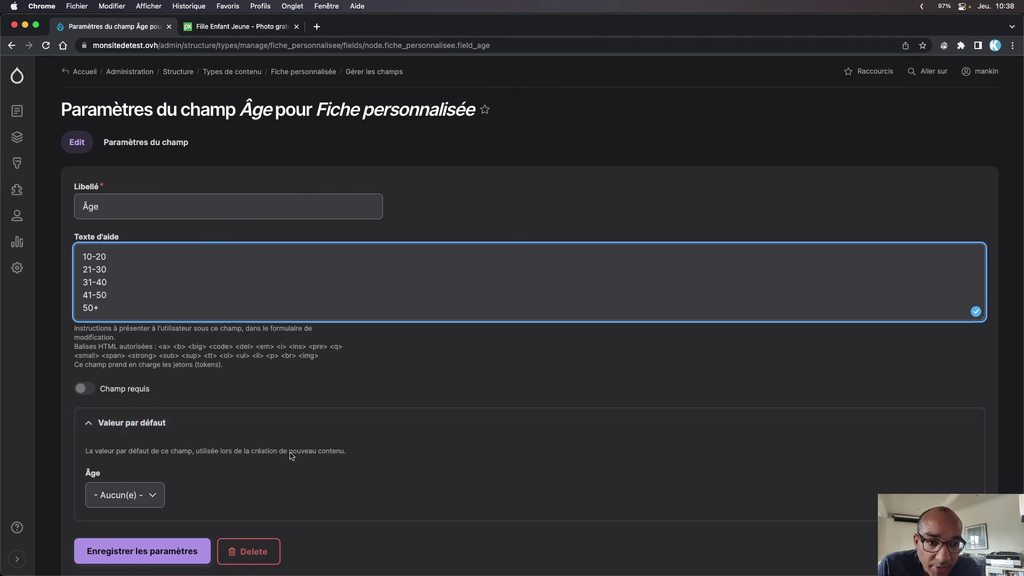
pyautogui.click(171, 143)
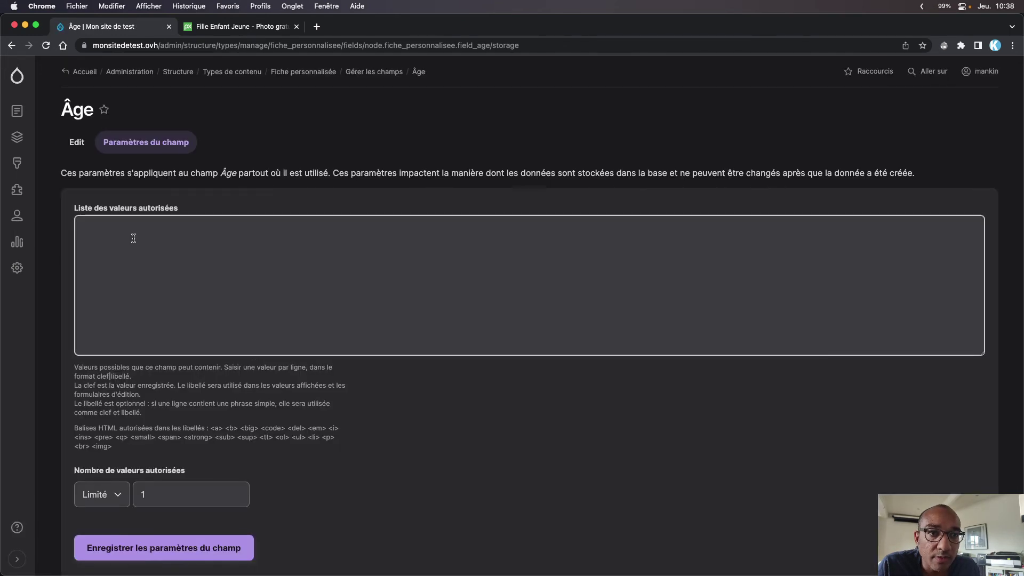
pyautogui.click(12, 46)
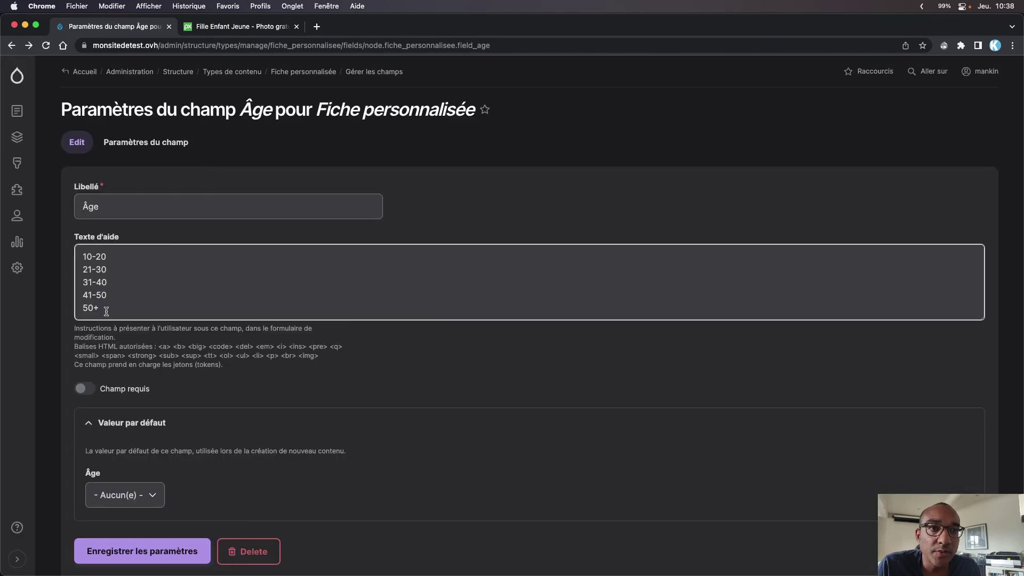
# Copy the ranges 10-20, 21-30, 31-40, 41-50 and 50+ from the Âge field's help text into its allowed values list and save
pyautogui.moveTo(107, 311); pyautogui.dragTo(141, 237)
pyautogui.press('super+c')
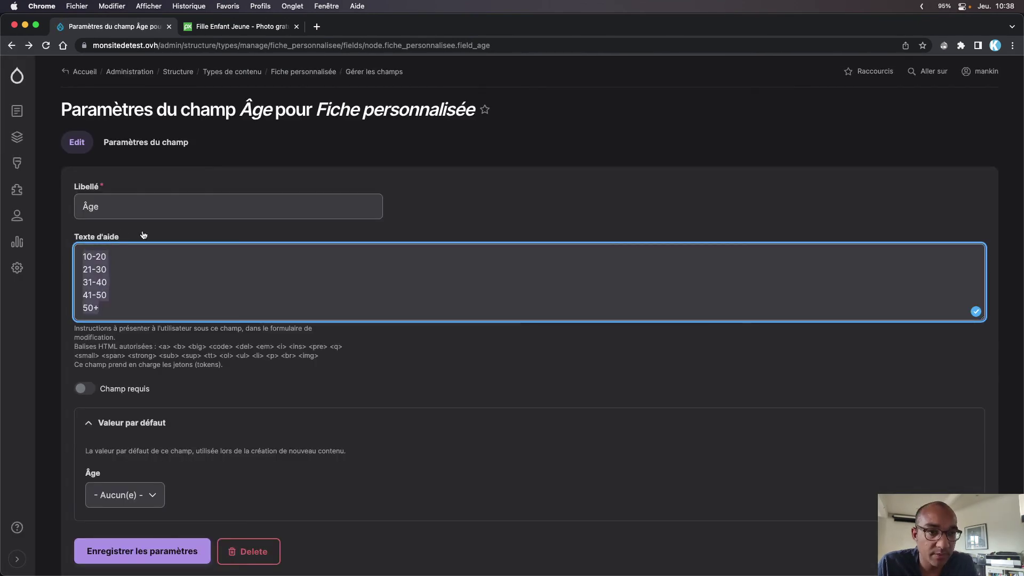
pyautogui.click(145, 141)
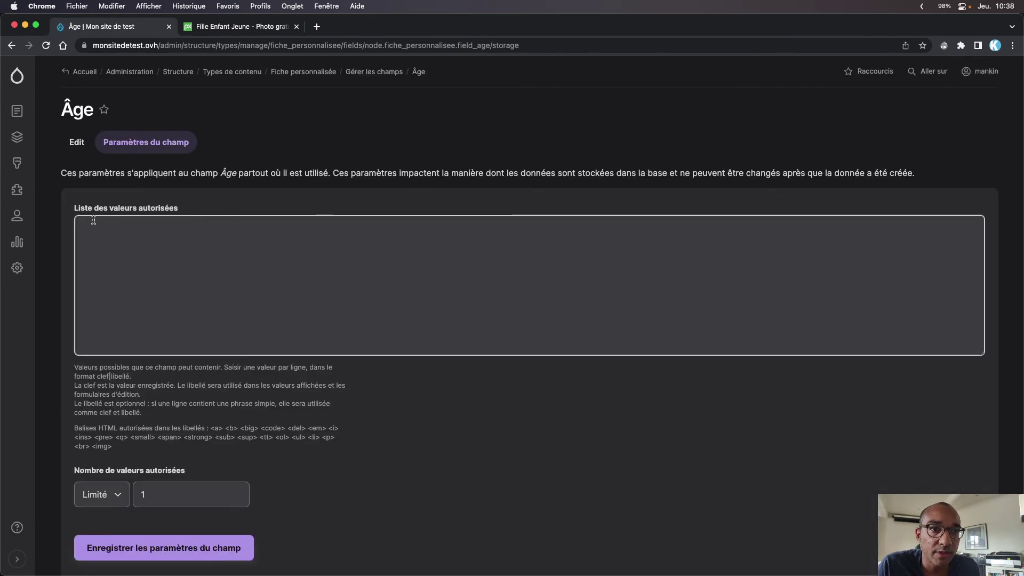
pyautogui.click(101, 245)
pyautogui.press('super+v')
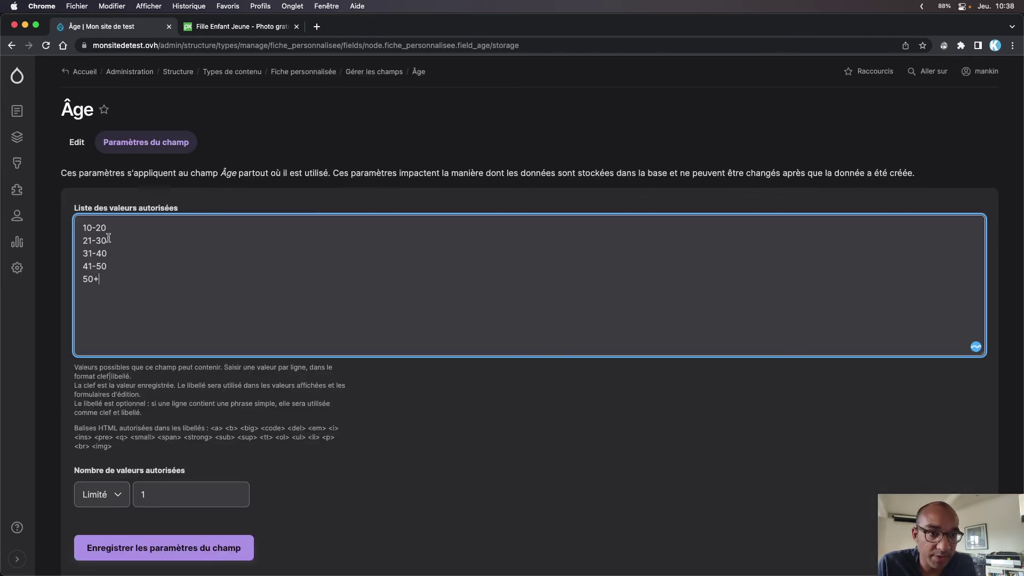
pyautogui.scroll(-2, 224, 464)
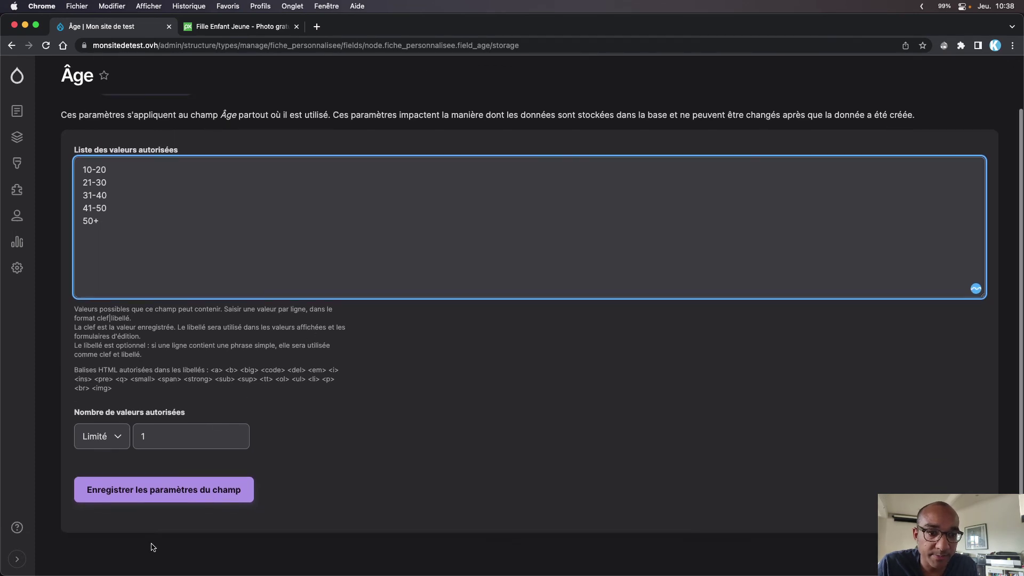
pyautogui.click(167, 492)
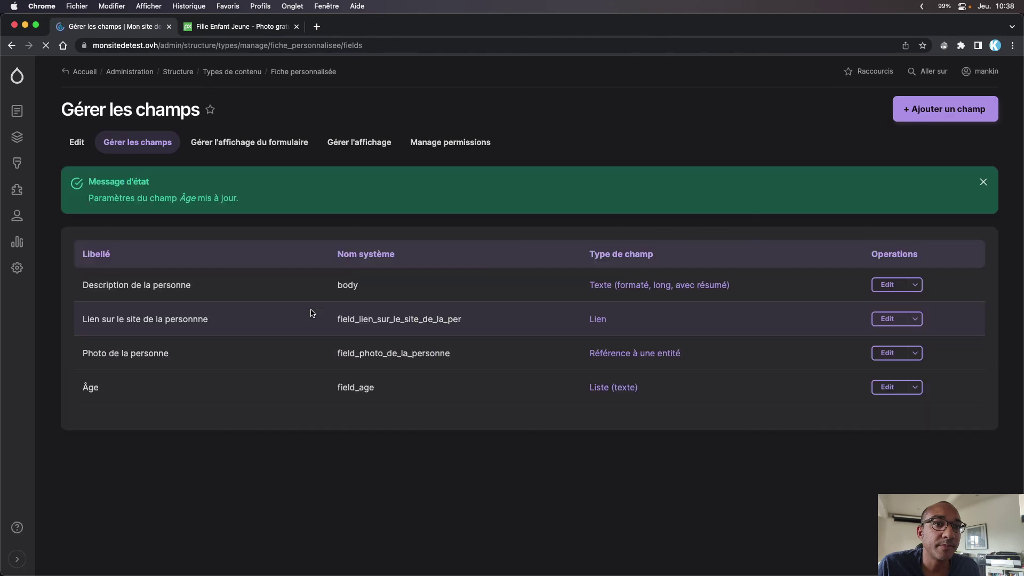
# Edit the content item "Tata" and set its Âge field to 10-20
pyautogui.moveTo(25, 115)
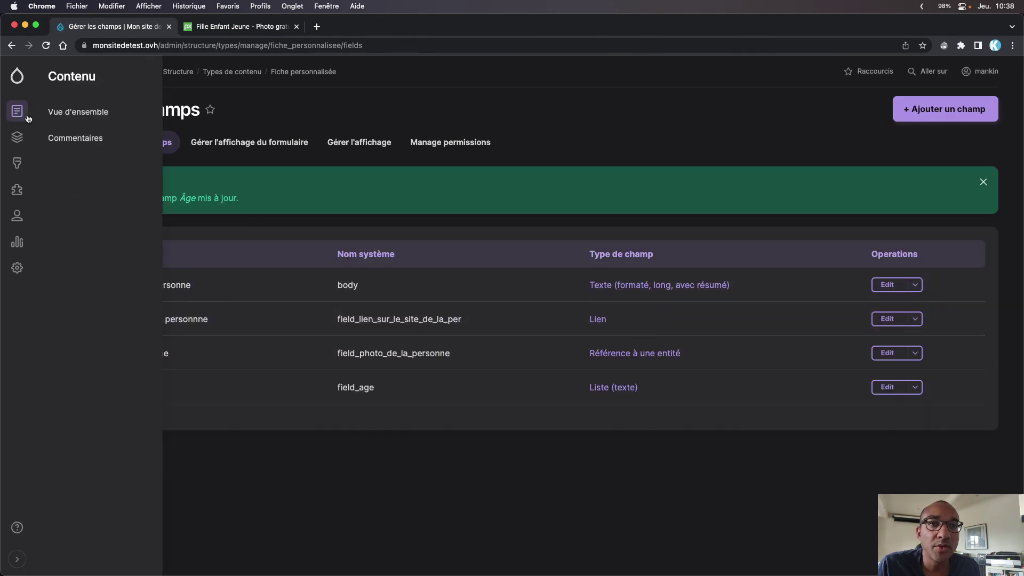
pyautogui.click(82, 114)
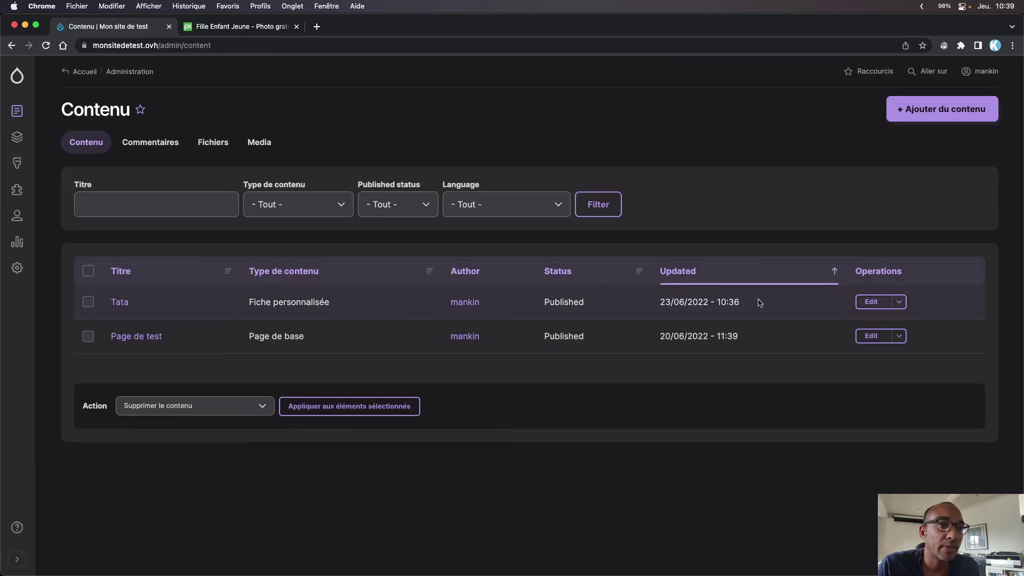
pyautogui.click(871, 302)
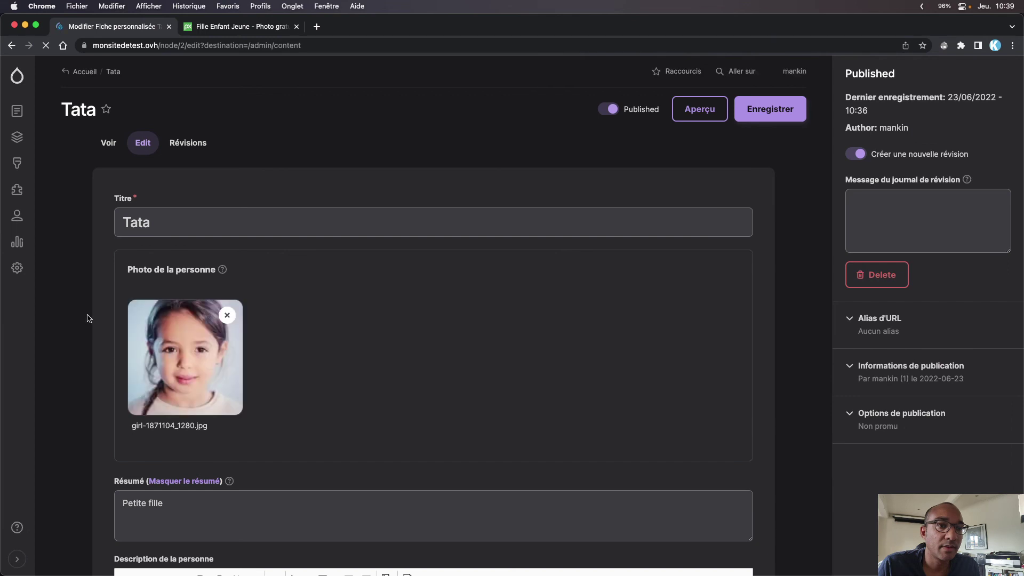
pyautogui.scroll(-1, 88, 319)
pyautogui.scroll(-2, 78, 325)
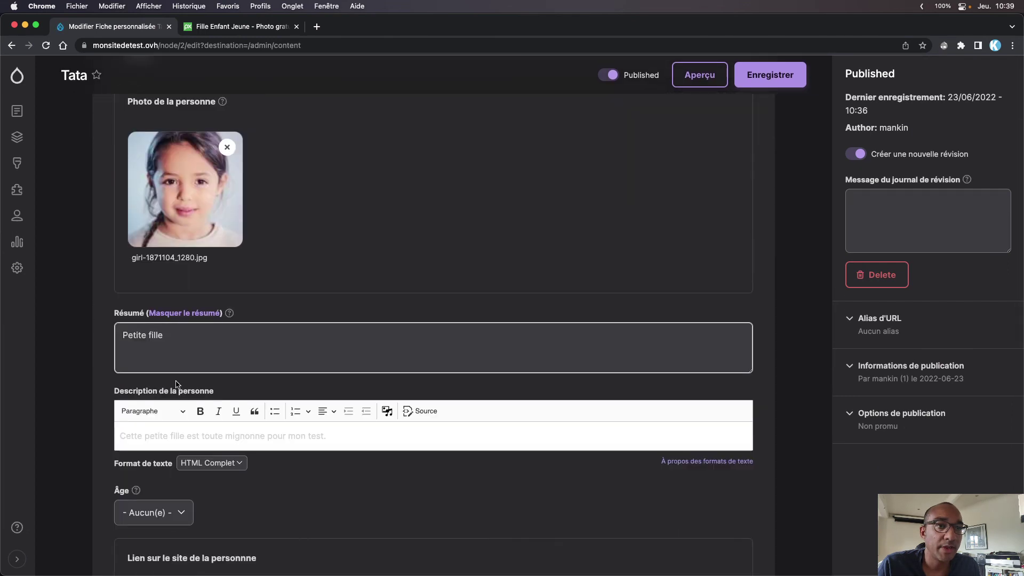
pyautogui.scroll(-2, 149, 404)
pyautogui.click(151, 366)
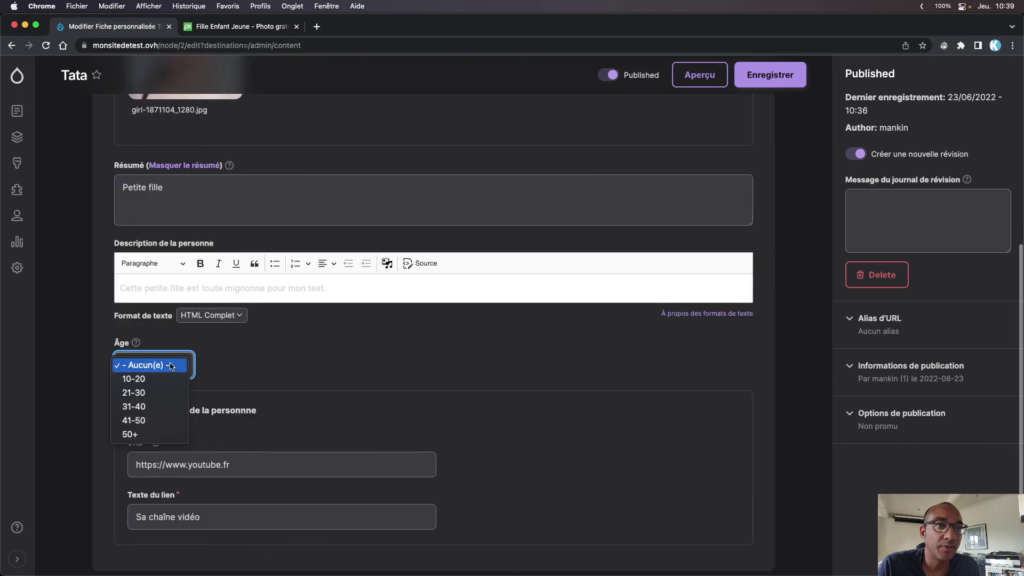
pyautogui.click(141, 384)
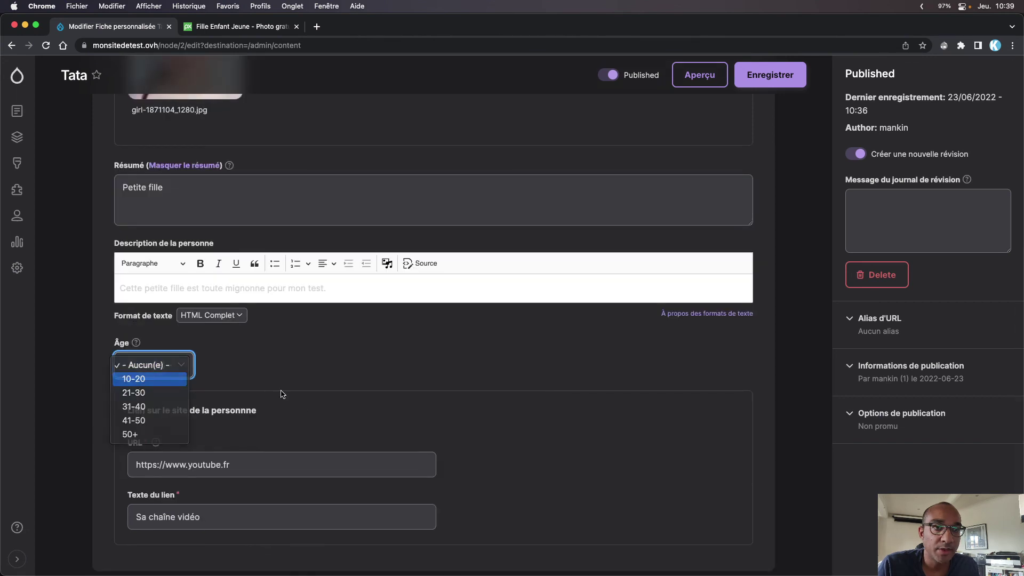
# Change the item's link text to "La chaîne vidéo de la petite fille" and save the content
pyautogui.scroll(-1, 543, 413)
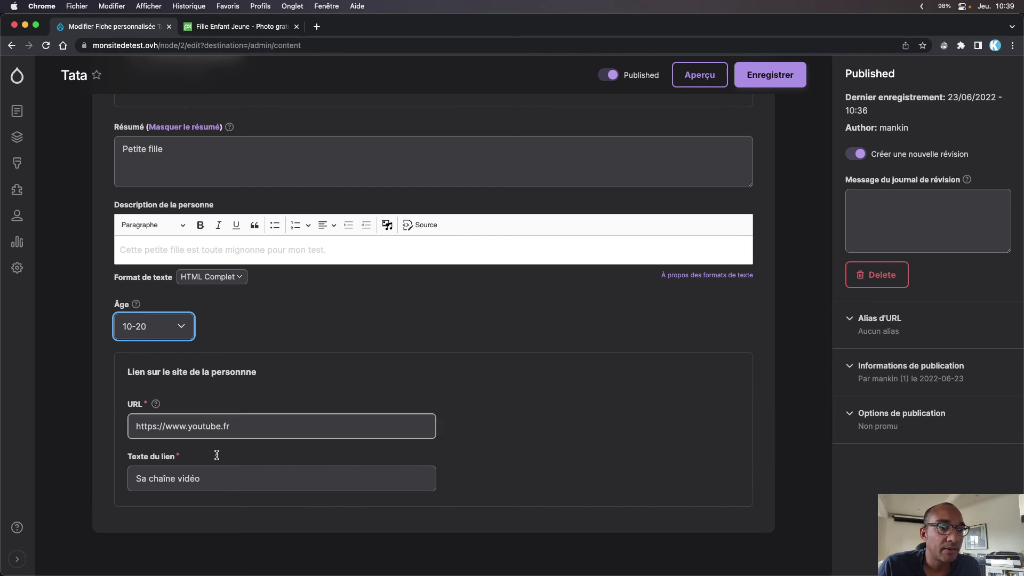
pyautogui.click(133, 478)
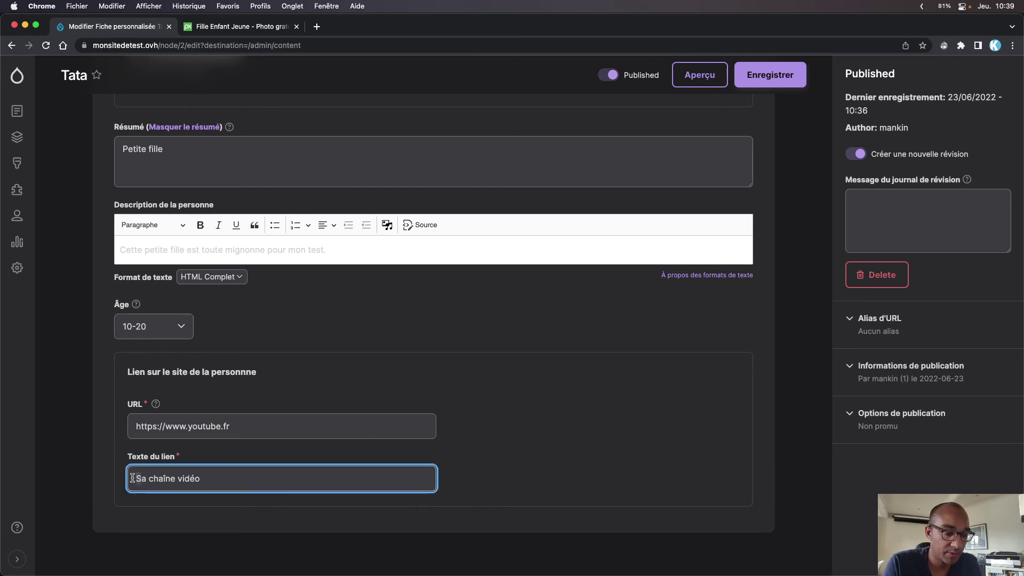
pyautogui.press('Delete')
pyautogui.write('L')
pyautogui.click(234, 477)
pyautogui.write('de la petite f')
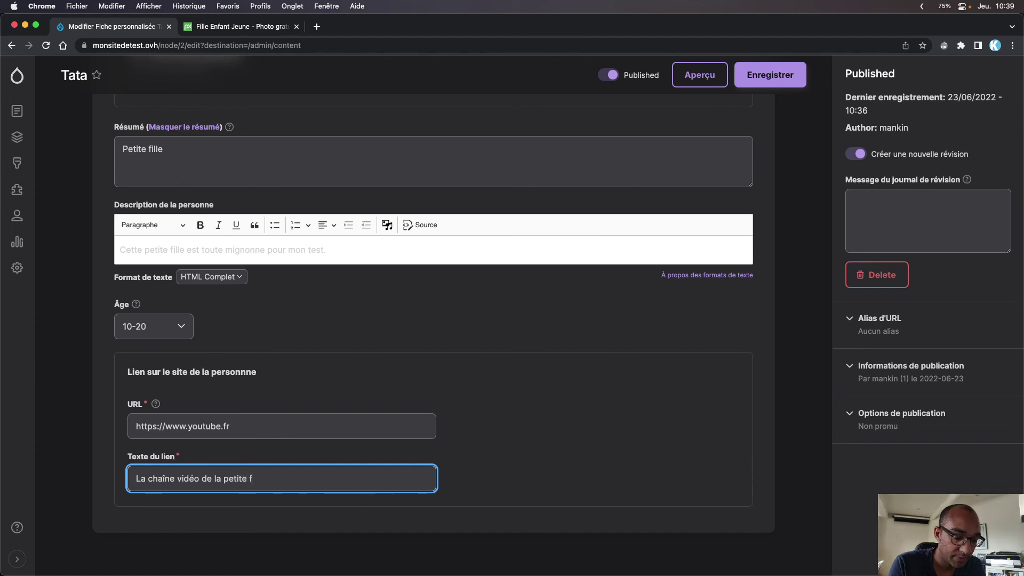
pyautogui.write('ille')
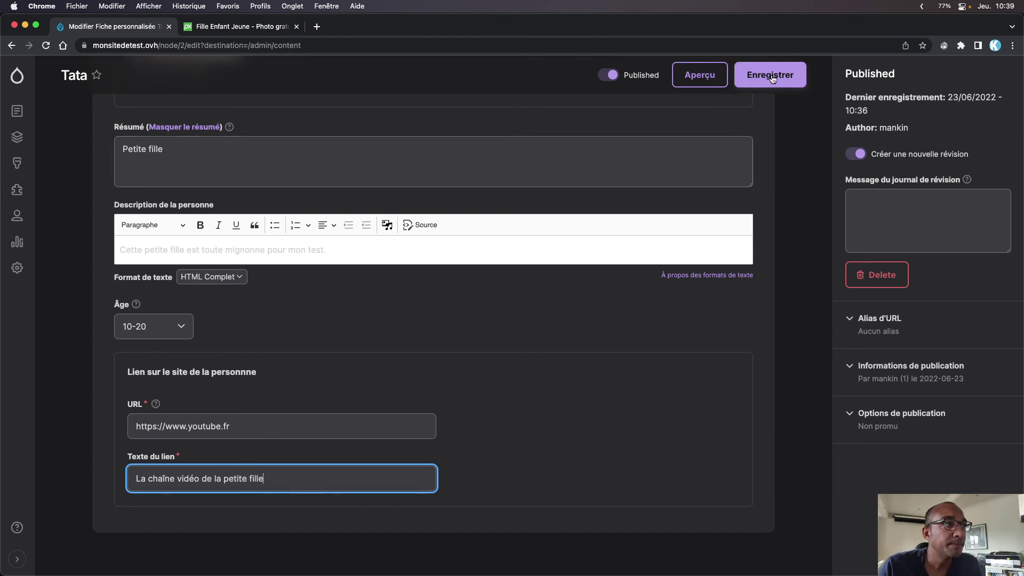
pyautogui.press('Tab')
pyautogui.press('Return')
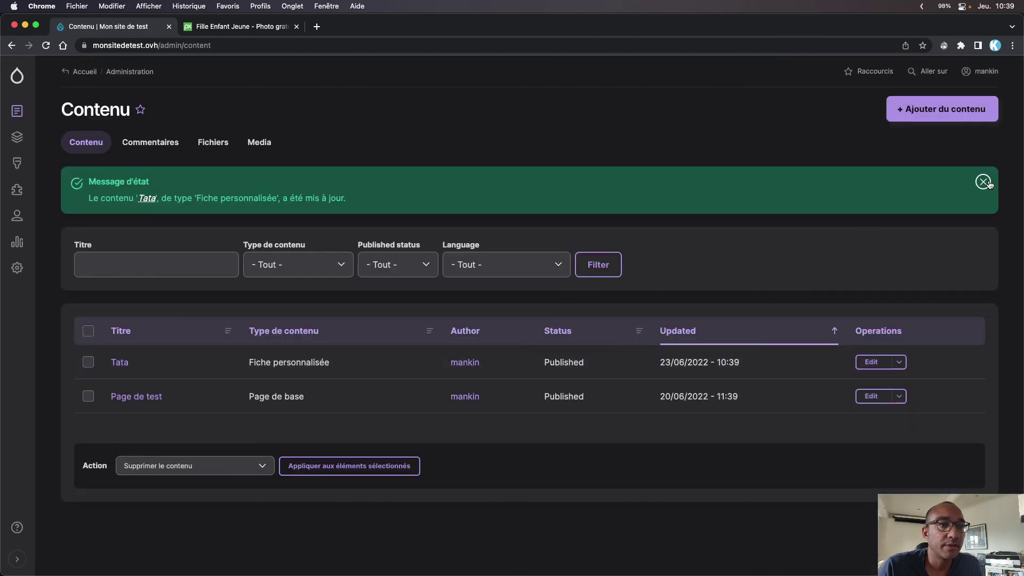
pyautogui.click(987, 183)
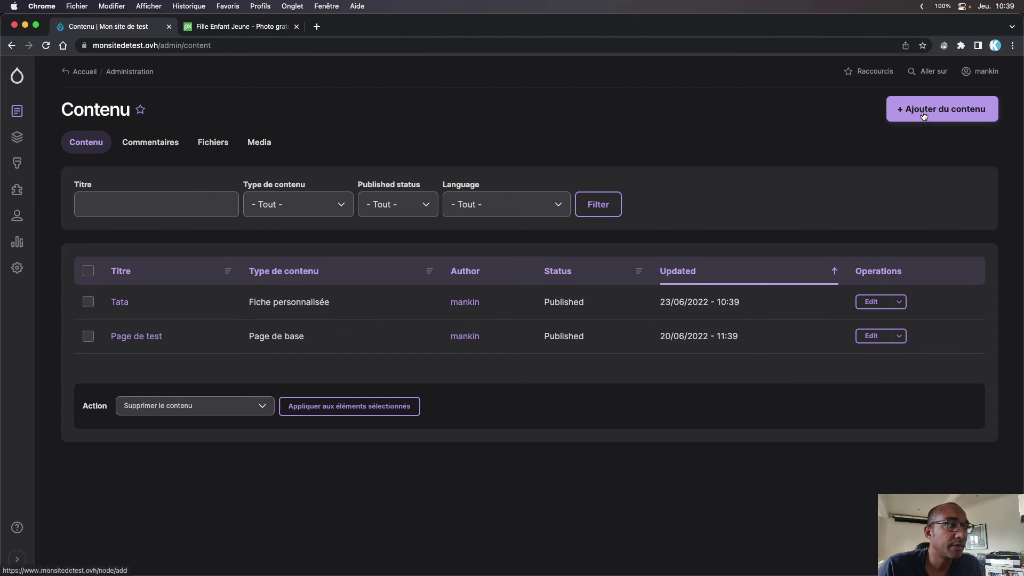
# View the published page of "Tata" and return to the content list
pyautogui.click(119, 302)
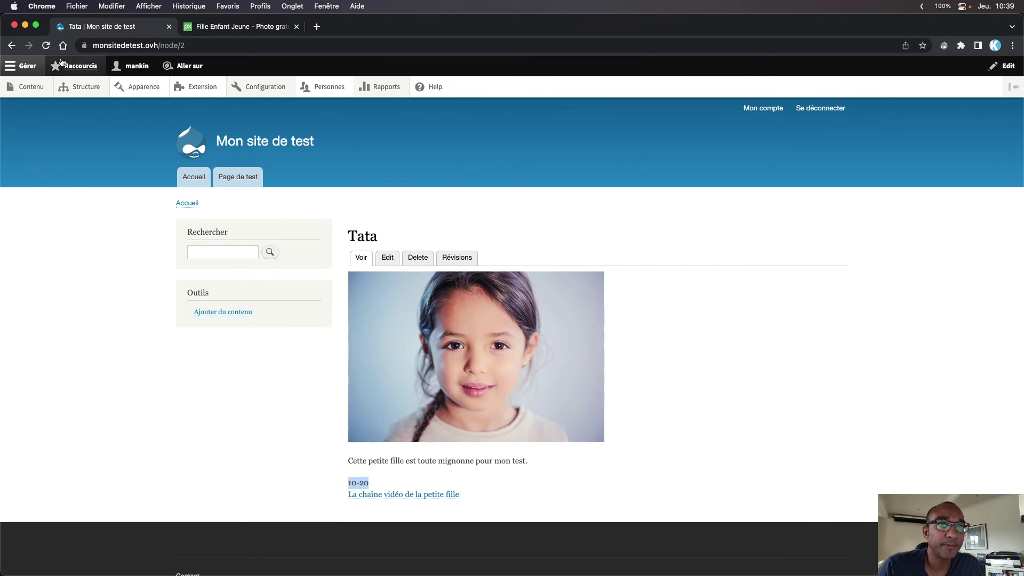
pyautogui.click(28, 86)
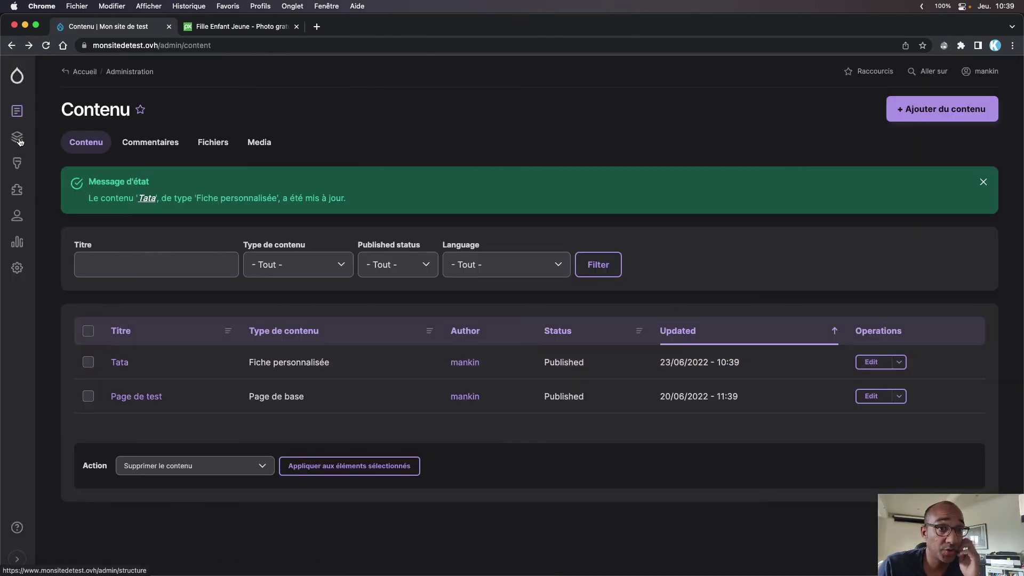
# Set the Âge field's label to "En ligne" in the default display settings of "Fiche personnalisée" and save
pyautogui.moveTo(18, 137)
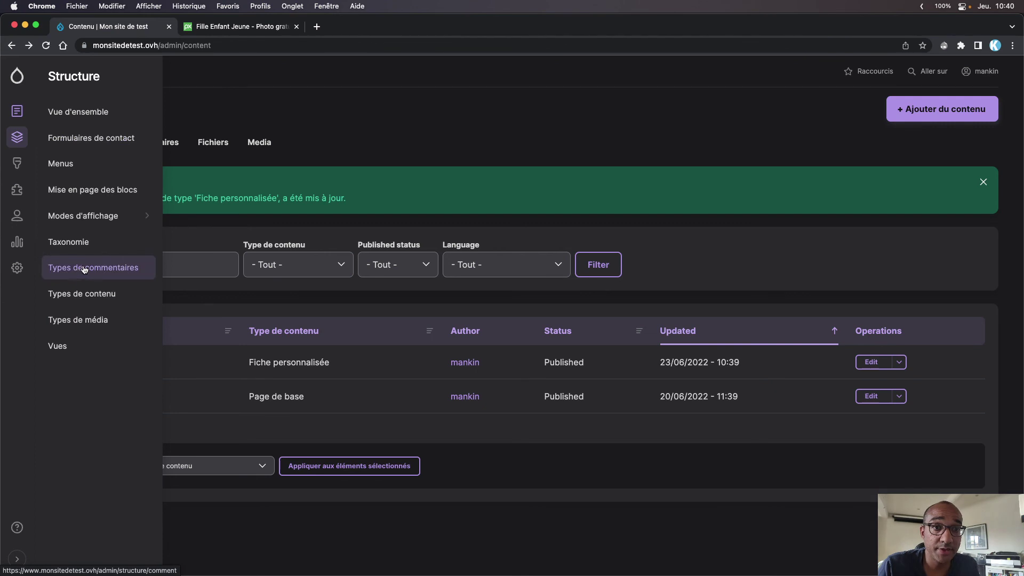
pyautogui.click(81, 296)
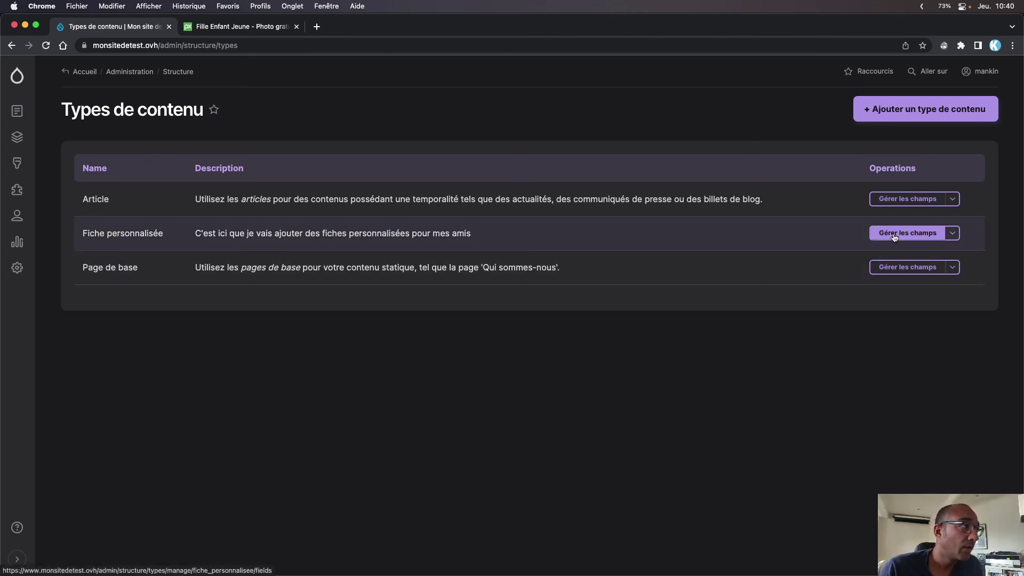
pyautogui.click(953, 234)
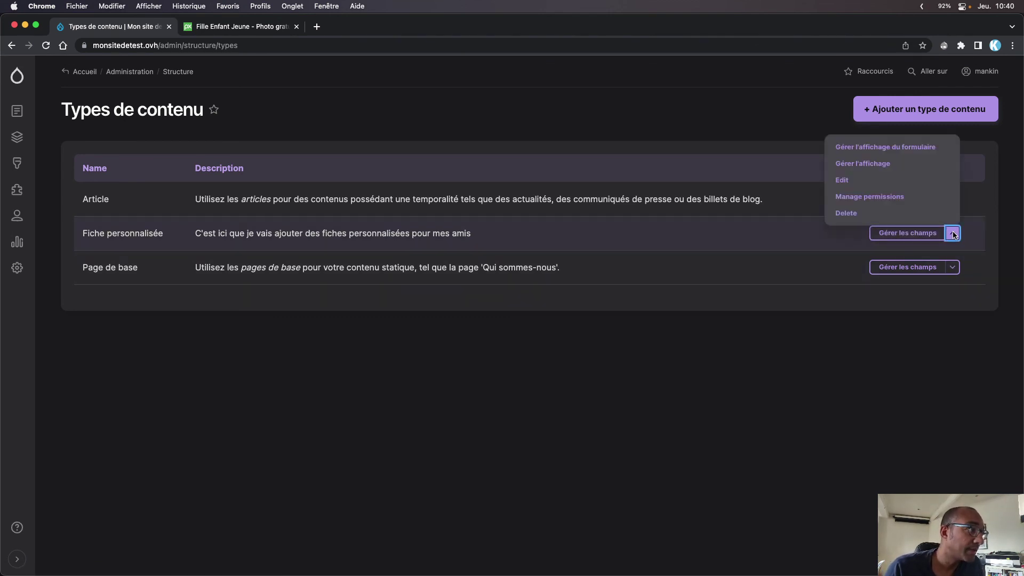
pyautogui.click(862, 165)
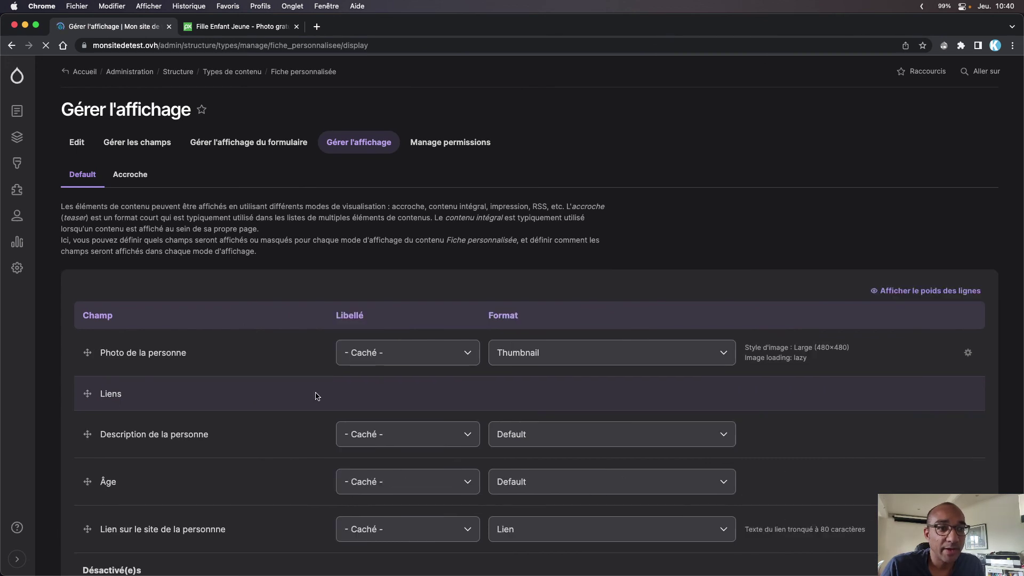
pyautogui.click(425, 483)
pyautogui.click(361, 473)
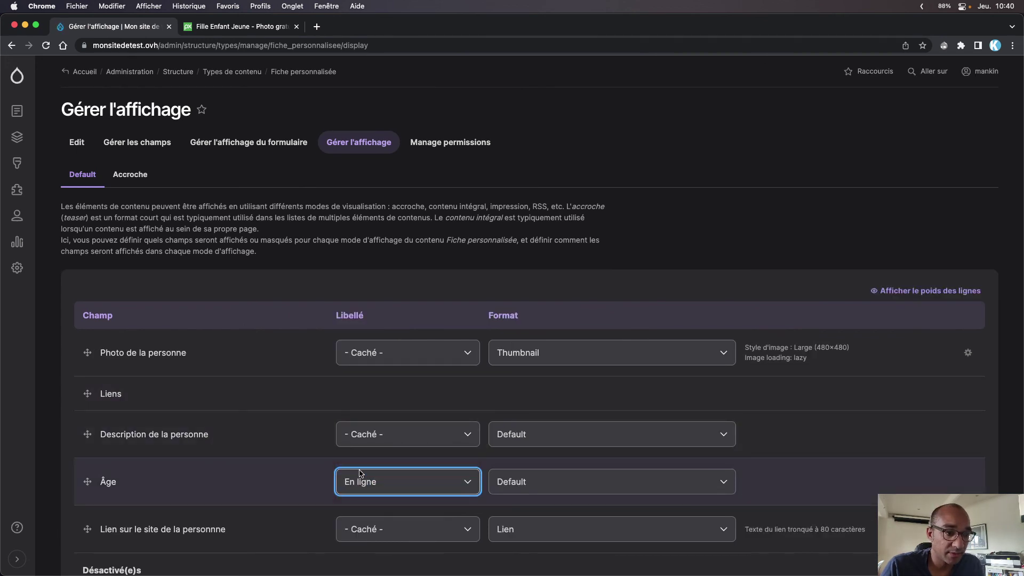
pyautogui.scroll(-5, 259, 414)
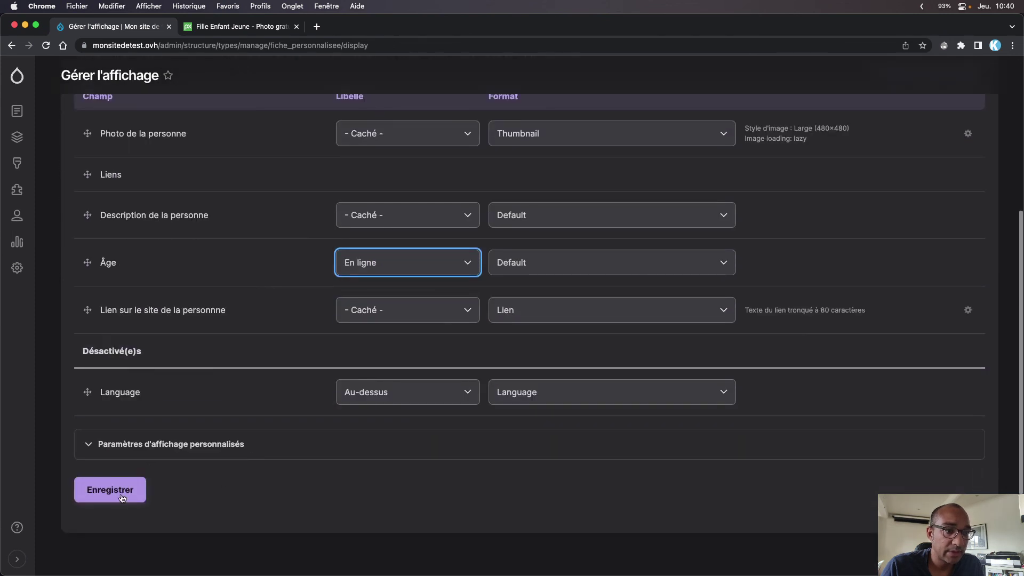
pyautogui.click(107, 490)
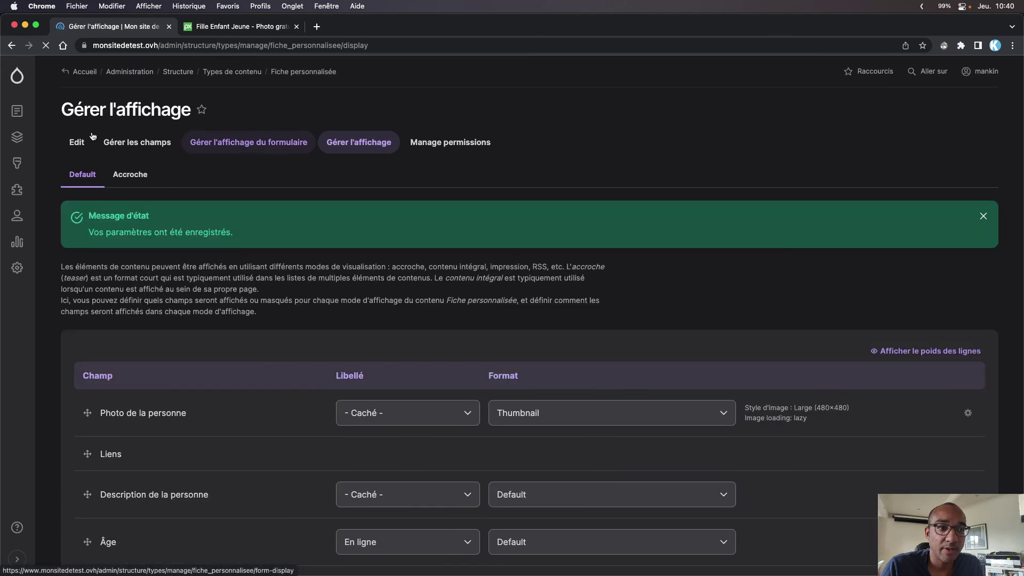
# Open the published page of "Tata" and check how the Âge label and value are displayed
pyautogui.moveTo(18, 112)
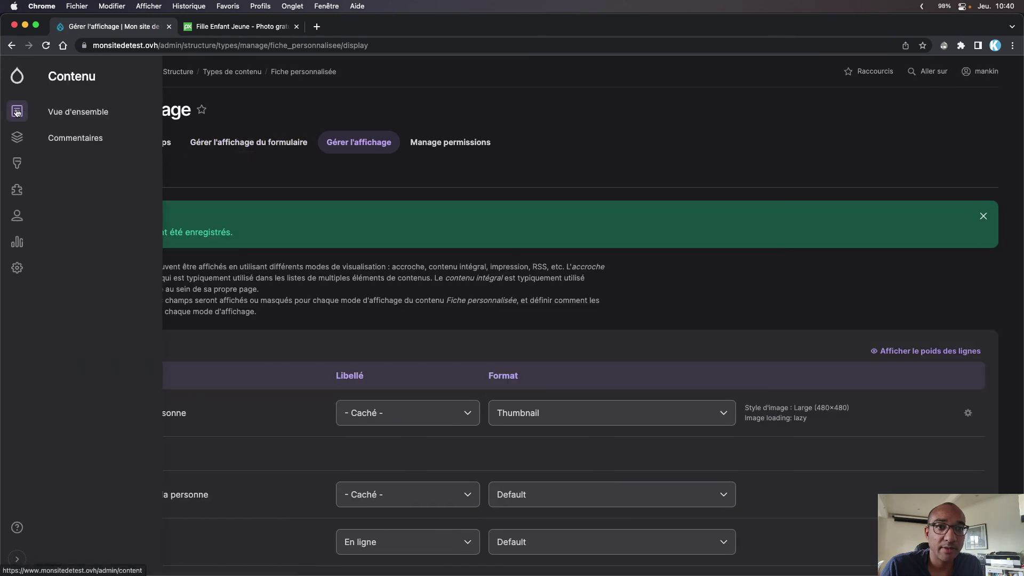
pyautogui.click(81, 111)
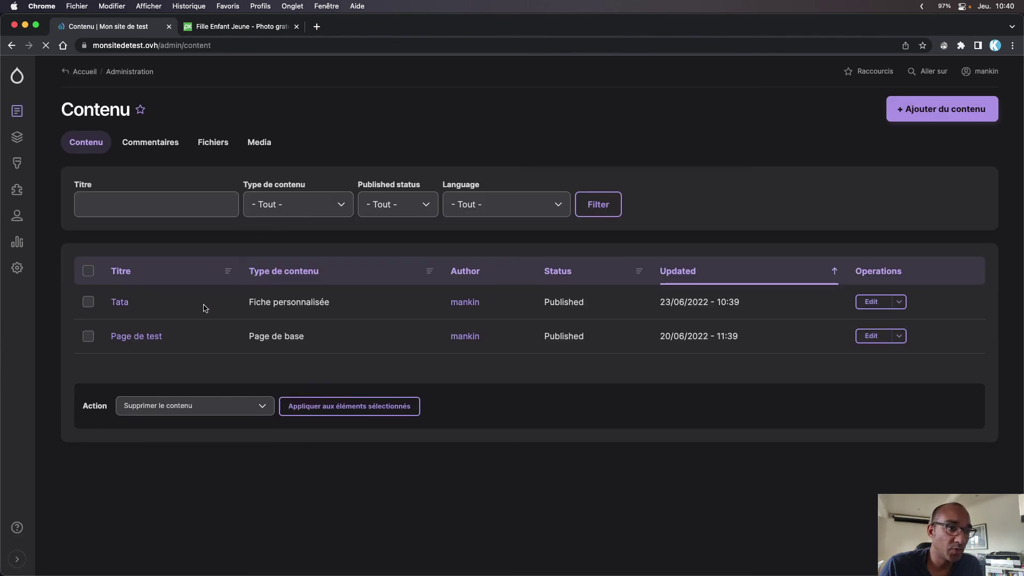
pyautogui.click(119, 302)
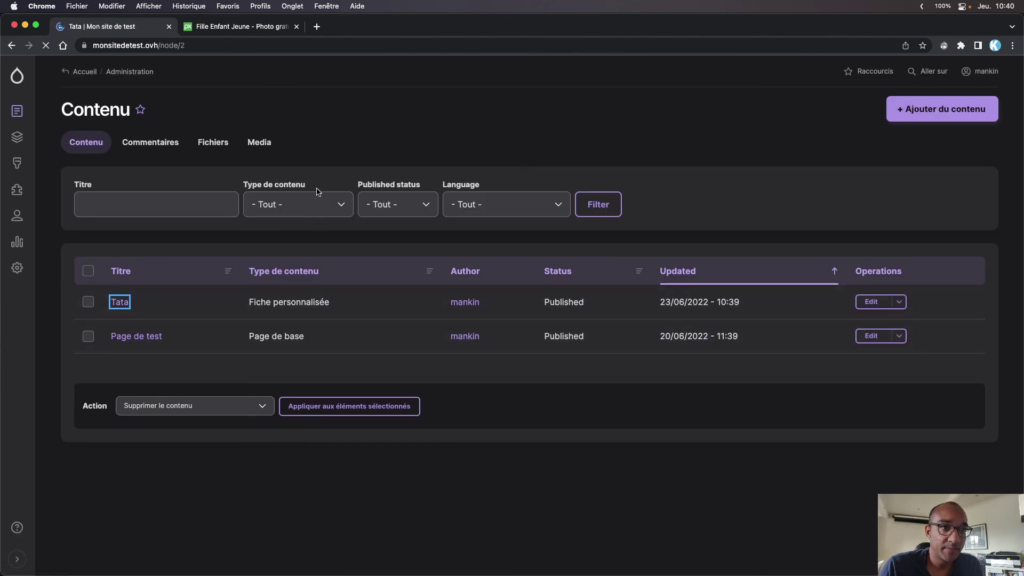
pyautogui.scroll(-2, 299, 400)
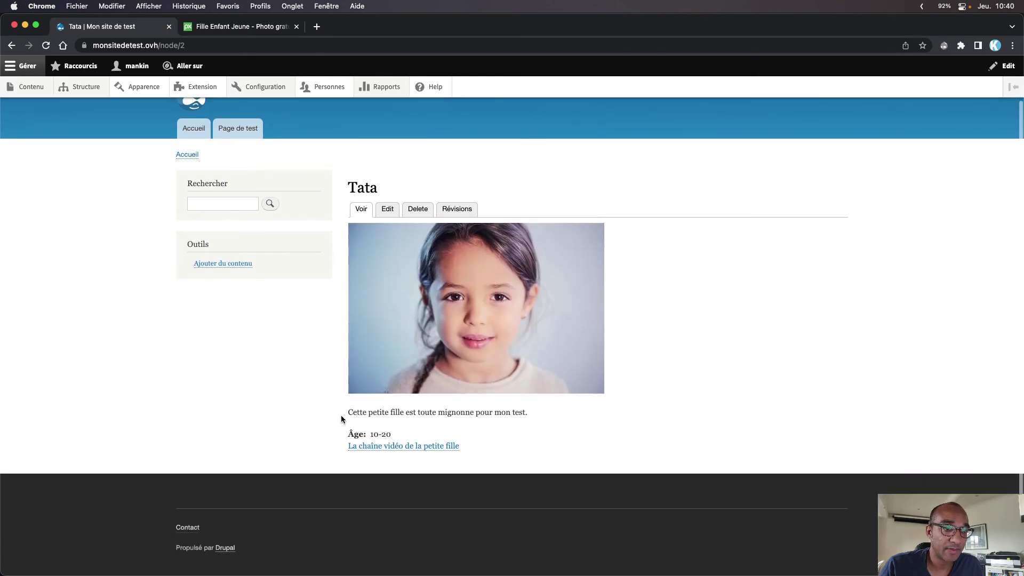
pyautogui.moveTo(348, 433); pyautogui.dragTo(363, 434)
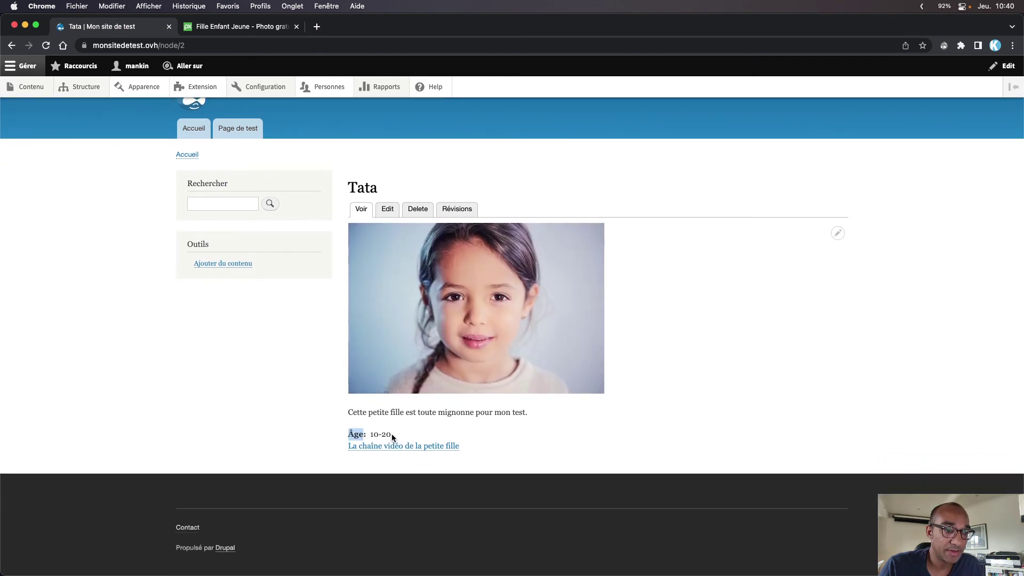
pyautogui.click(372, 434)
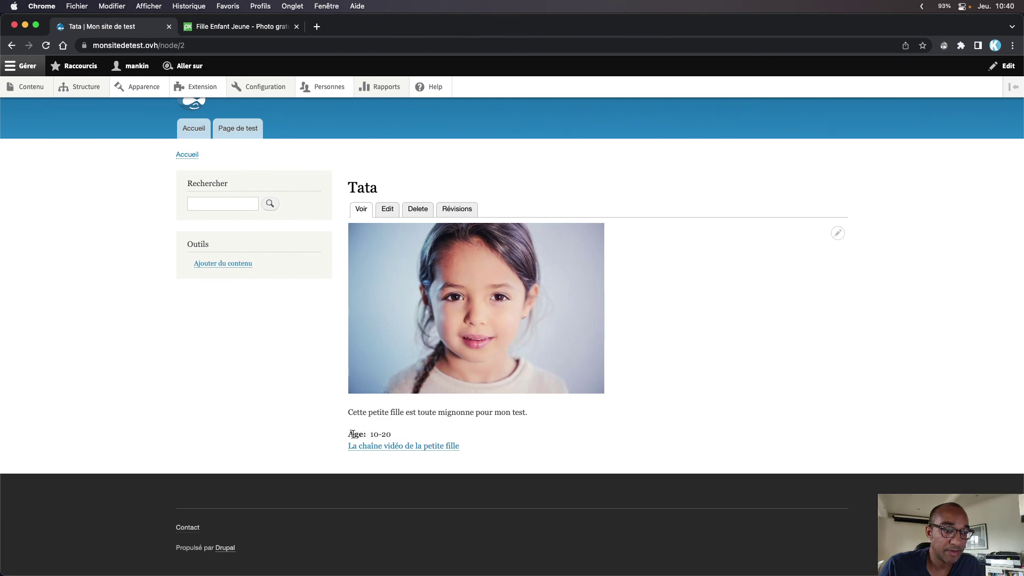
pyautogui.moveTo(349, 434); pyautogui.dragTo(364, 432)
pyautogui.click(363, 432)
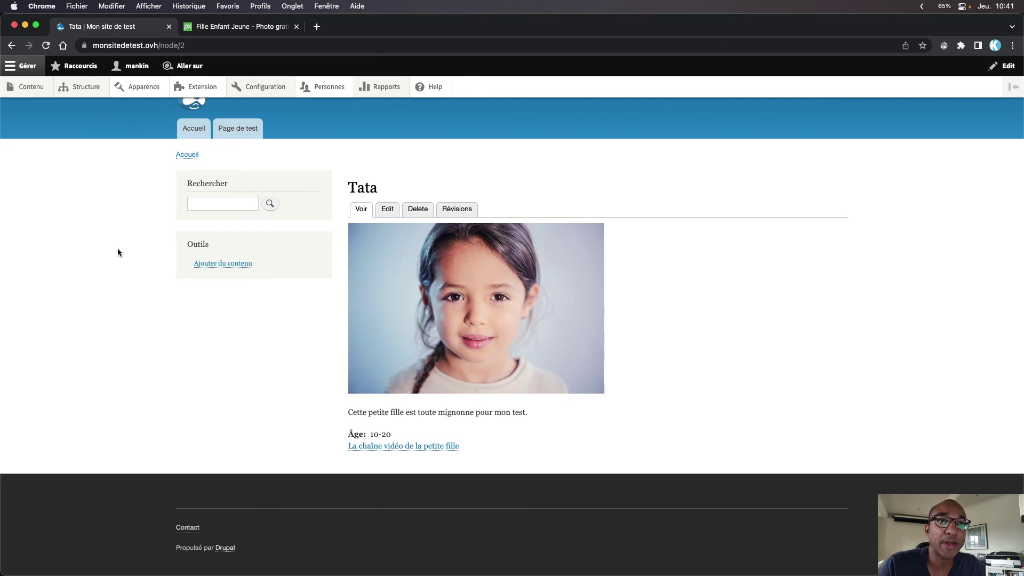
# Open the form for adding a field to "Fiche personnalisée" and review the available field types without choosing one
pyautogui.moveTo(88, 86)
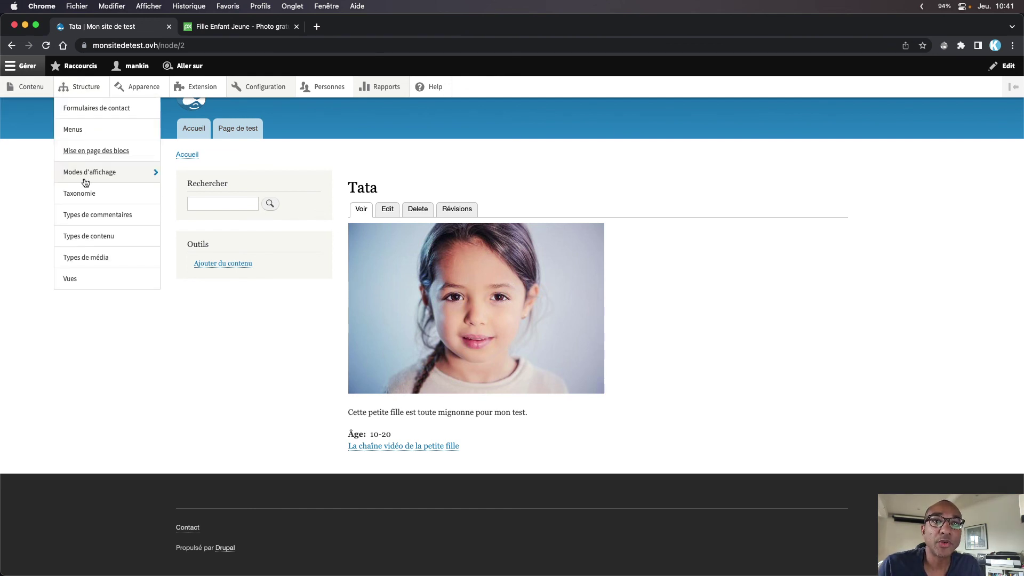
pyautogui.click(122, 239)
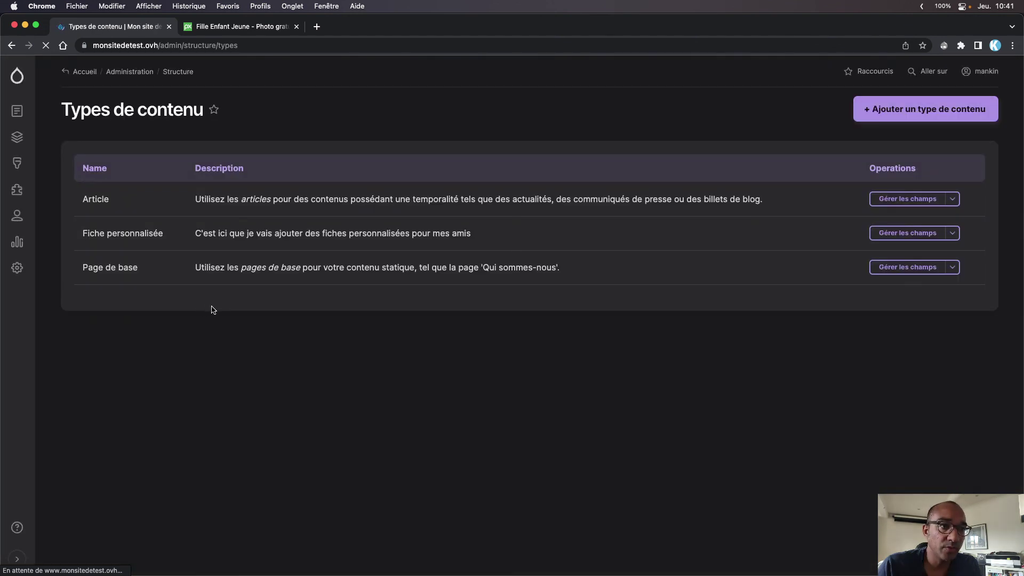
pyautogui.click(903, 237)
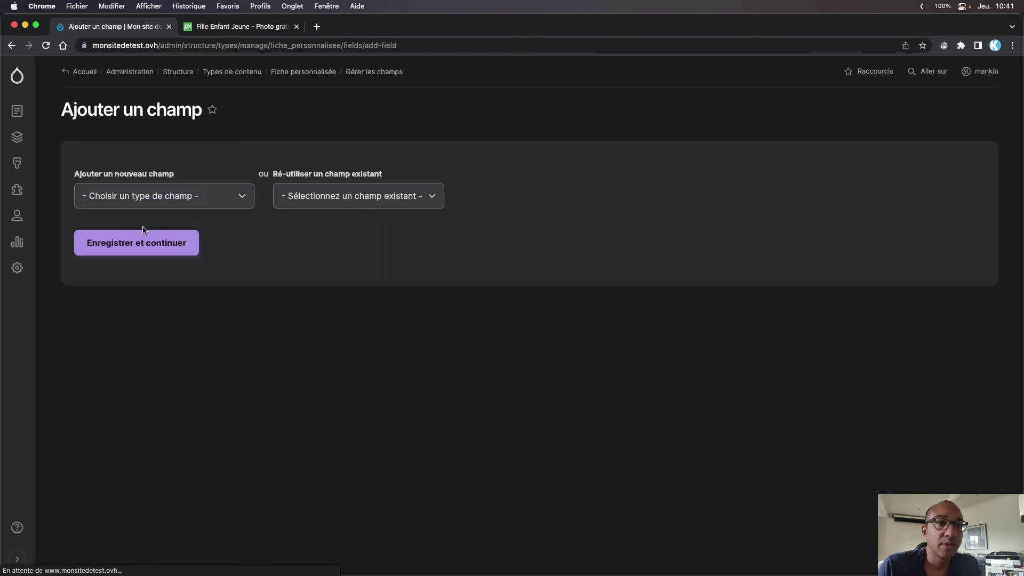
pyautogui.click(144, 195)
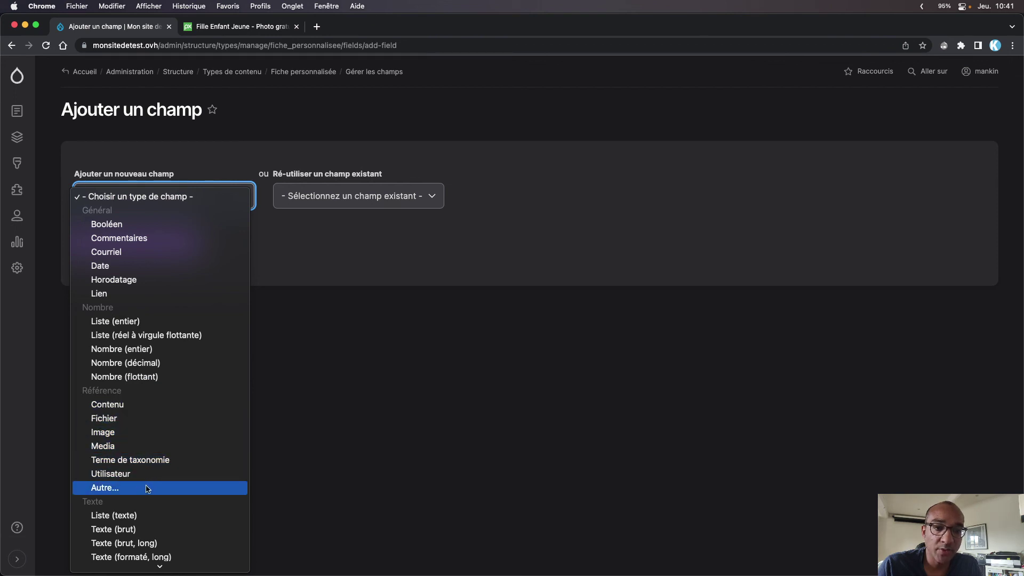
pyautogui.scroll(-1, 176, 513)
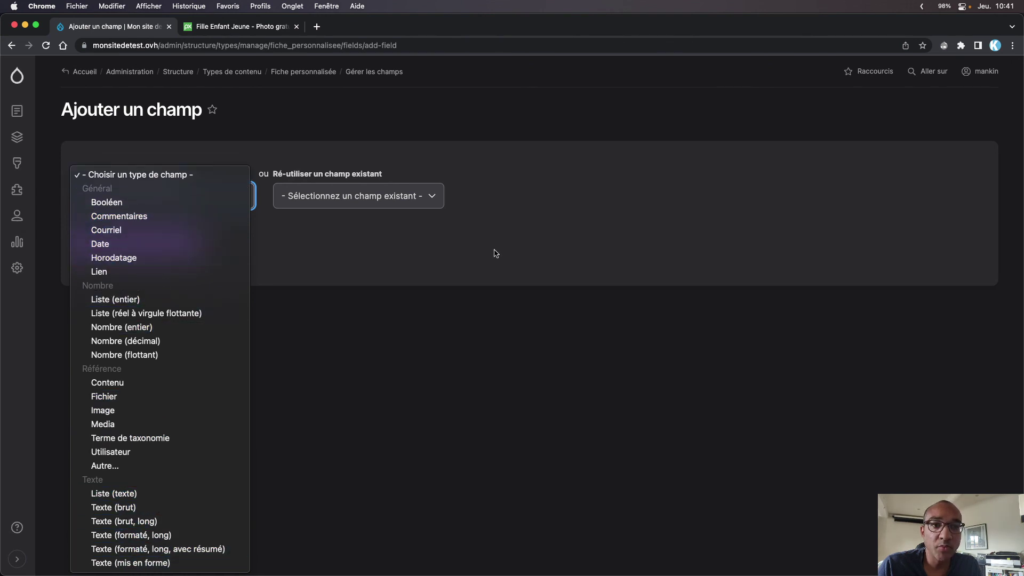
pyautogui.click(620, 205)
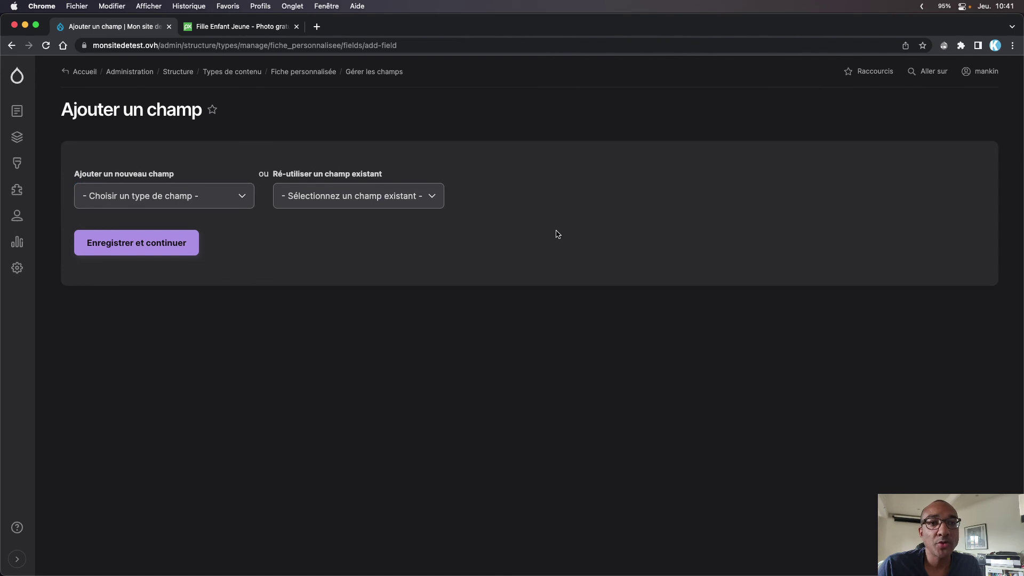